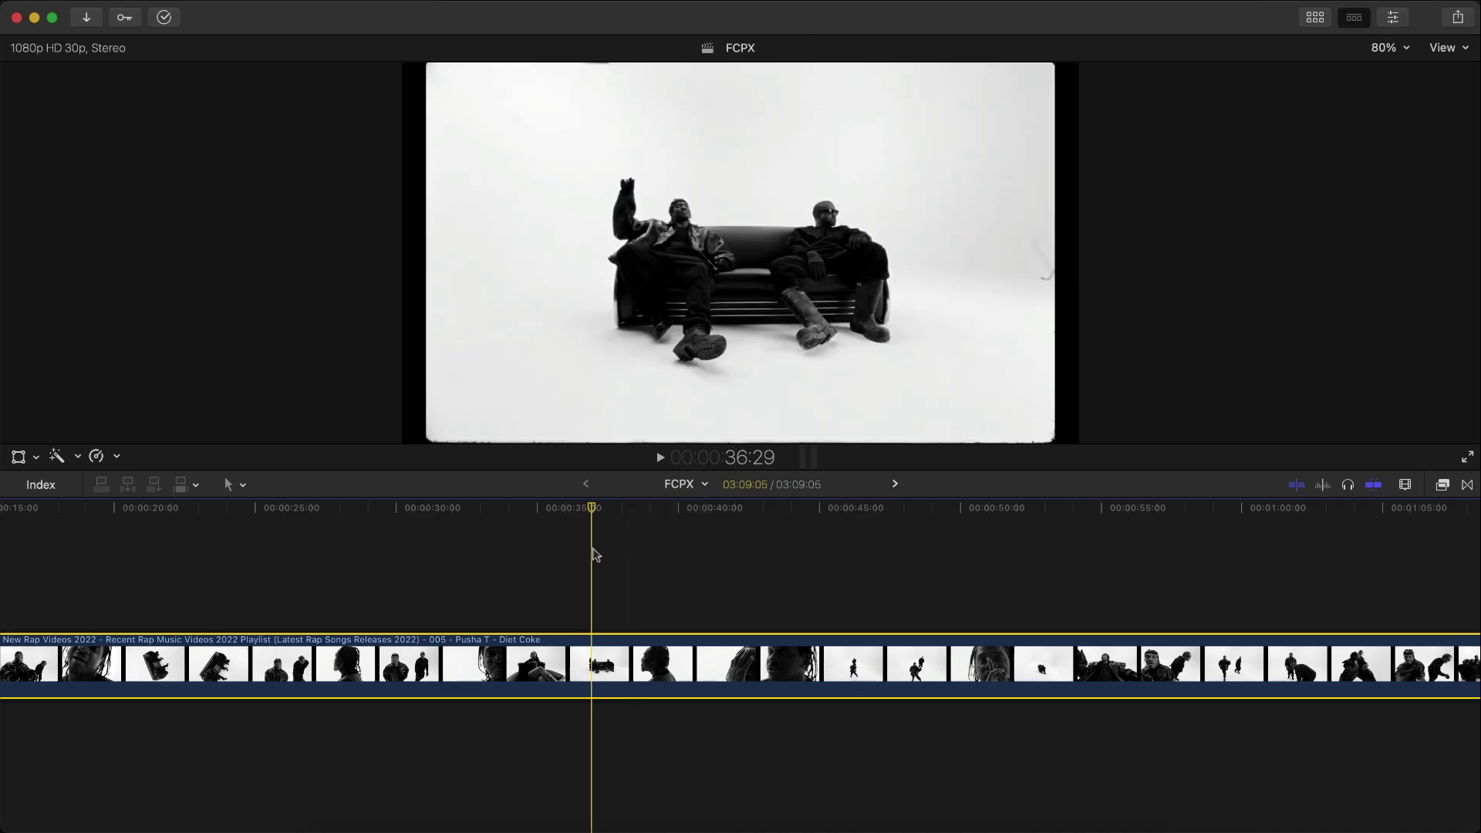
- Split the music video clip at 46:02, where the two performers stand centred in the white studio
key("super+minus")
scroll(517, 617, "right", 4)
left_click(534, 516)
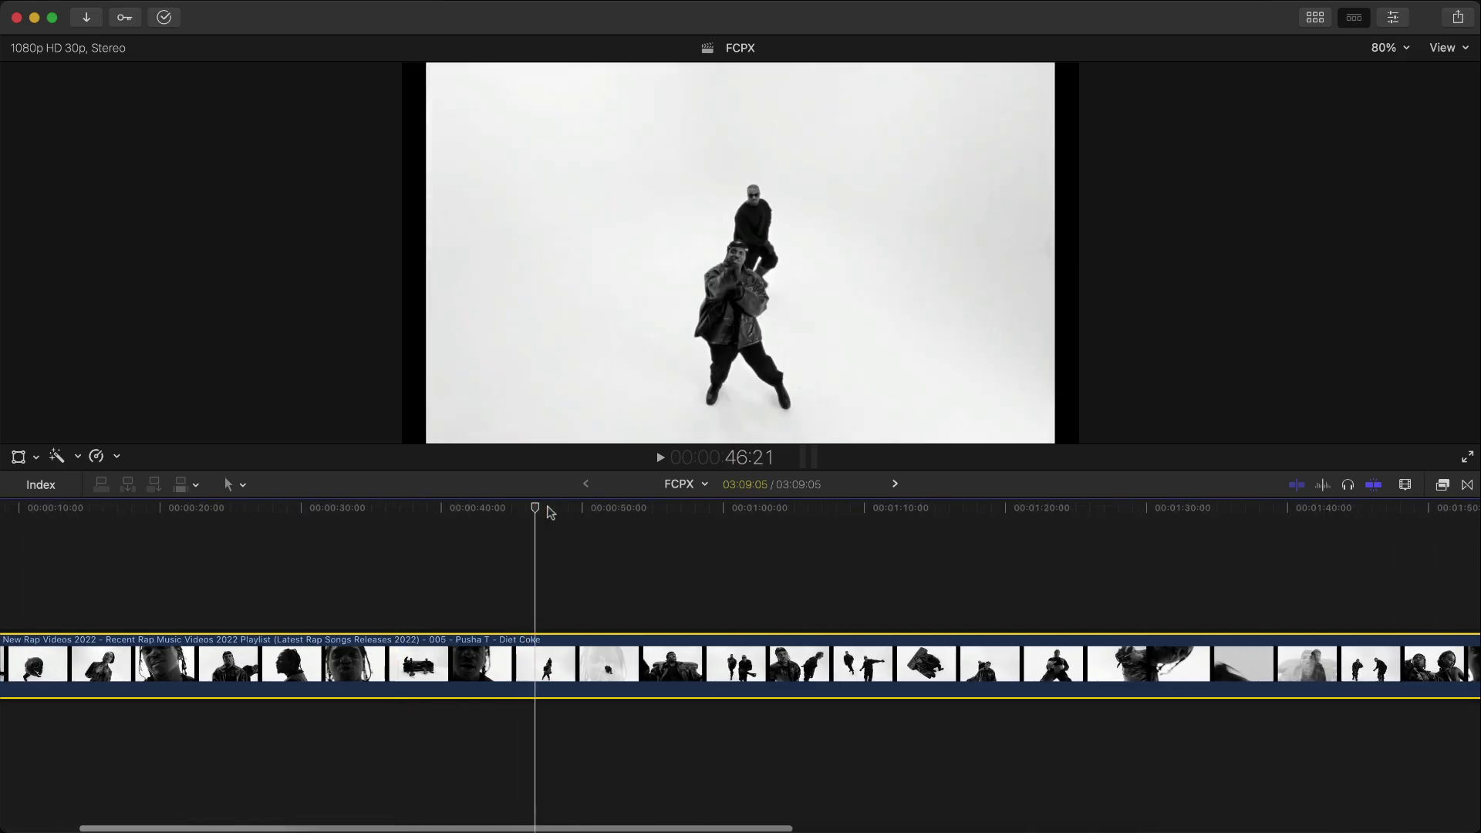
left_click(589, 510)
key("super+equal")
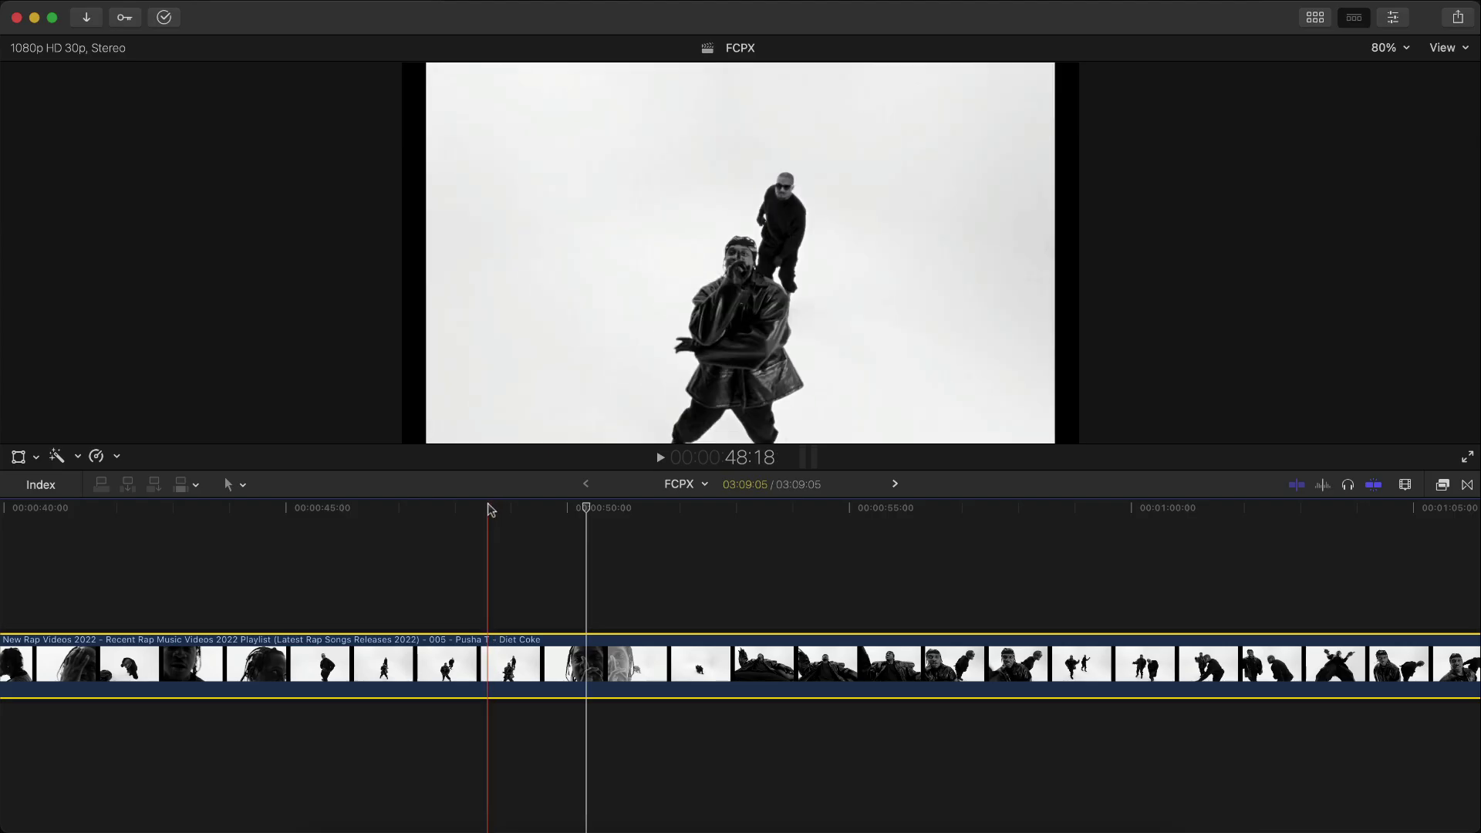
left_click_drag(490, 509, 347, 522)
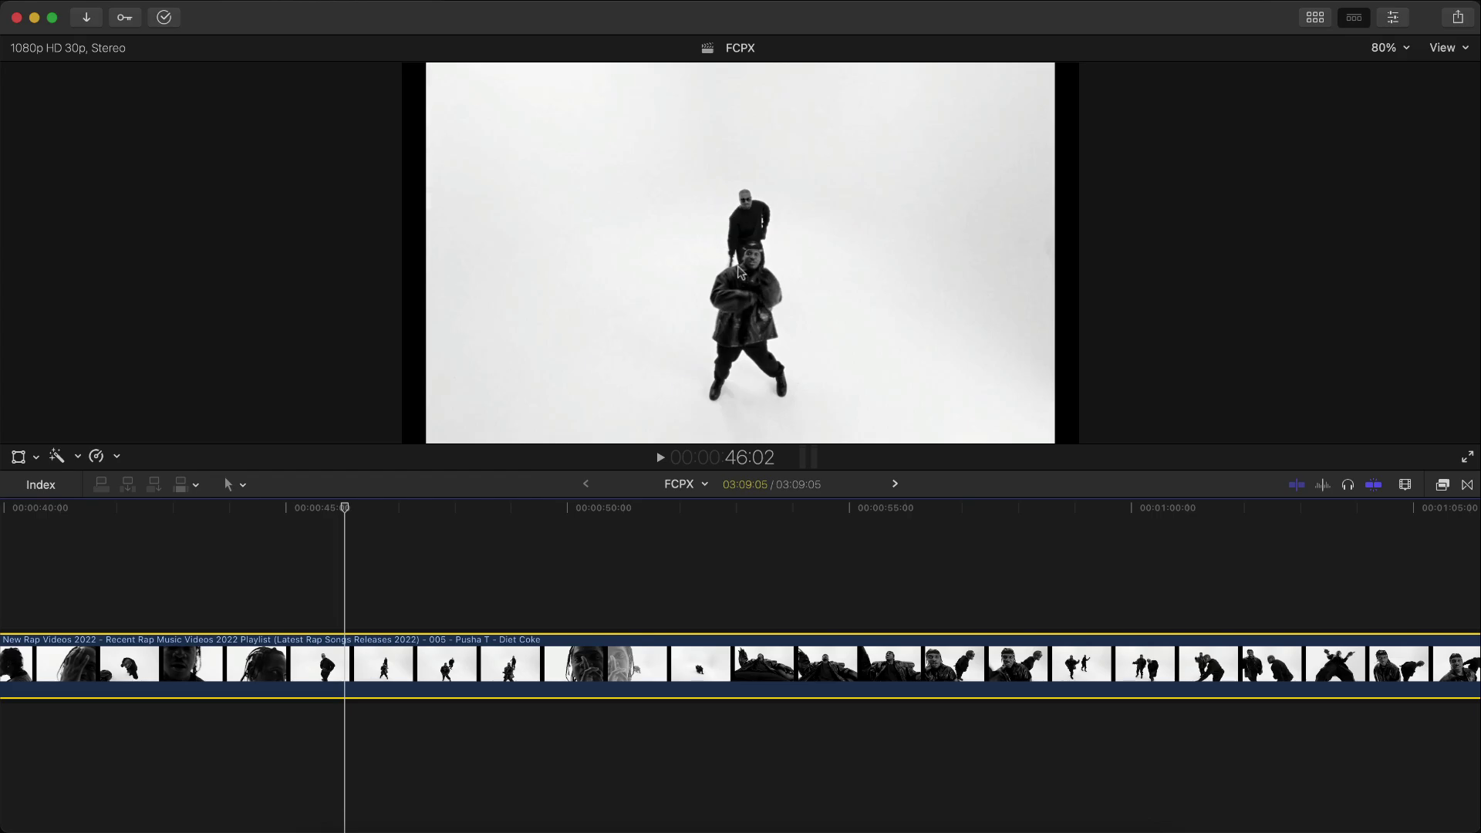
key("super+b")
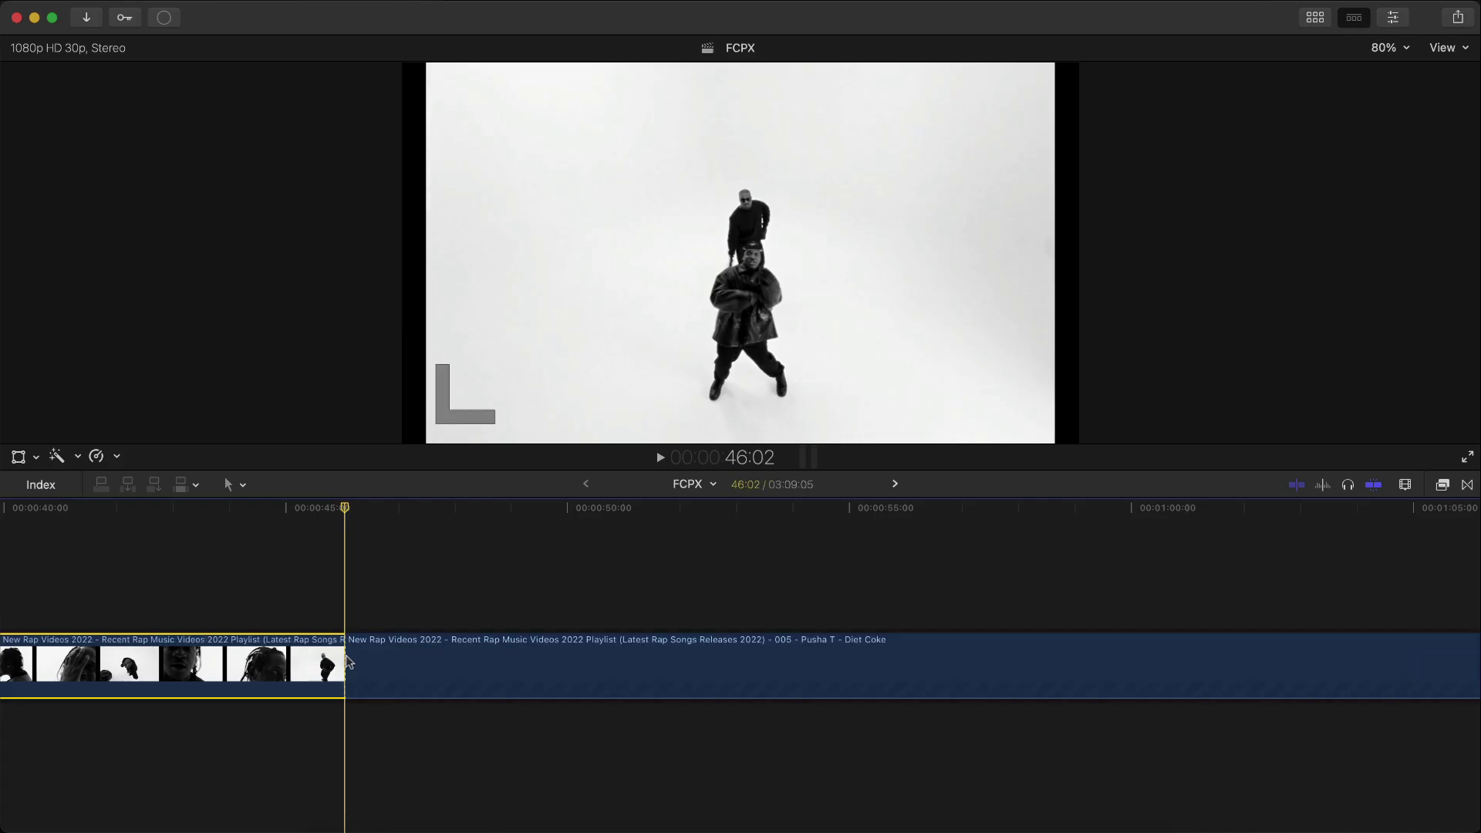
- Split the remaining clip again to isolate a segment 1:03 long starting at 46:02
left_click(491, 660)
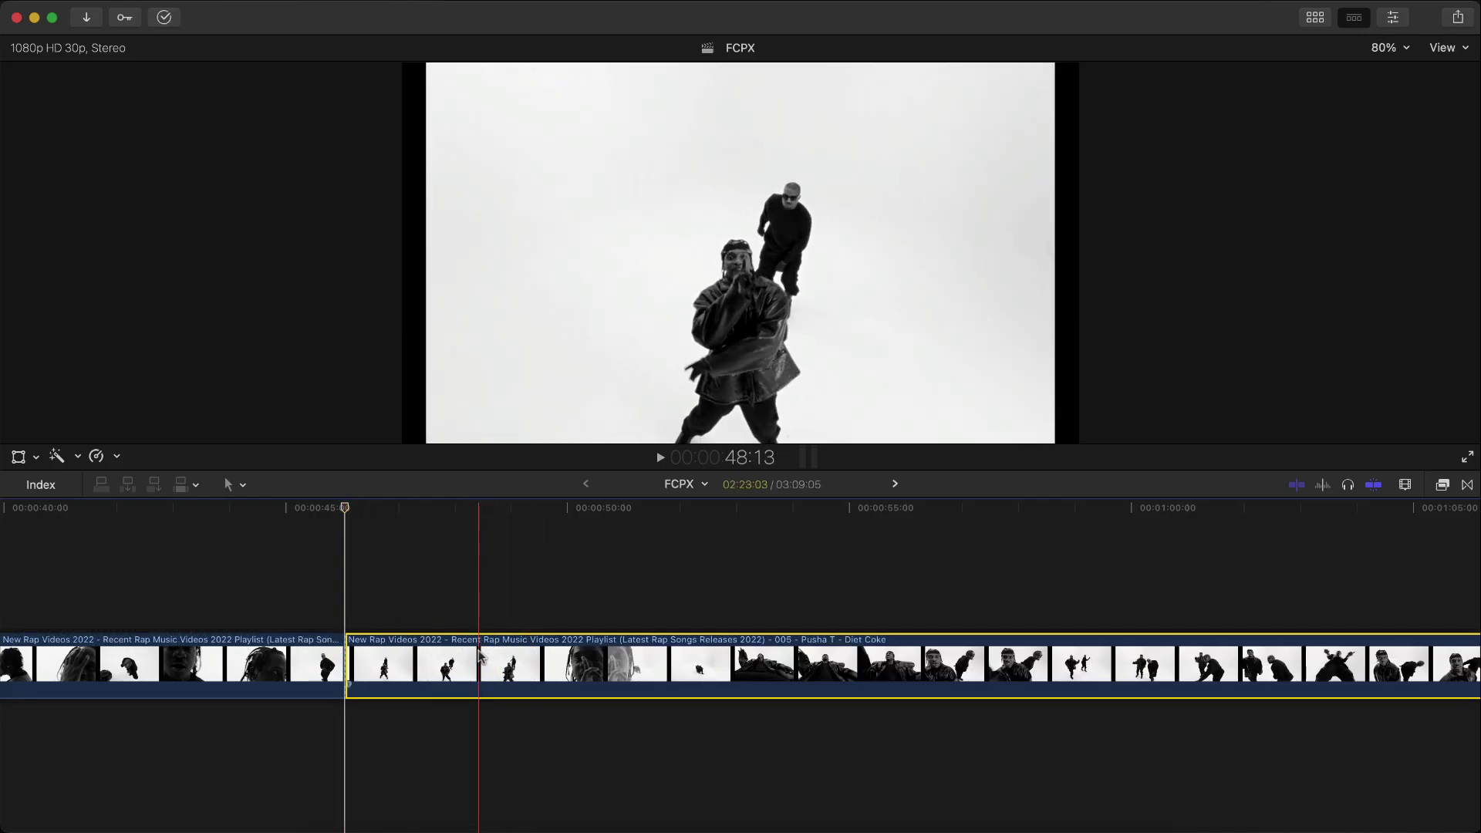
key("super+b")
key("super+equal")
key("super+equal")
- Duplicate the isolated segment as a connected clip directly above itself
left_click(343, 665)
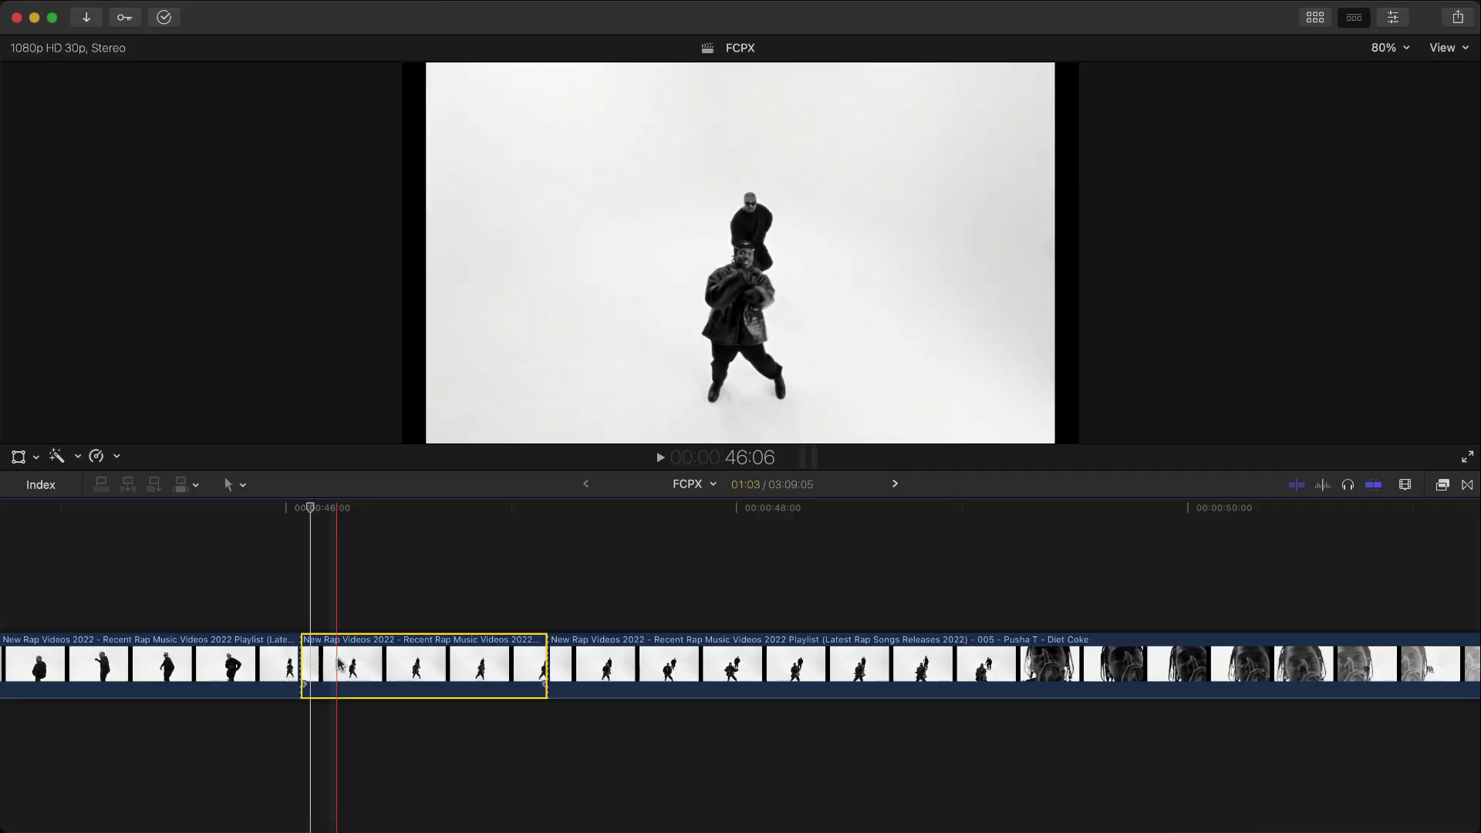
left_click_drag(344, 665, 341, 596)
scroll(342, 596, "left", 3)
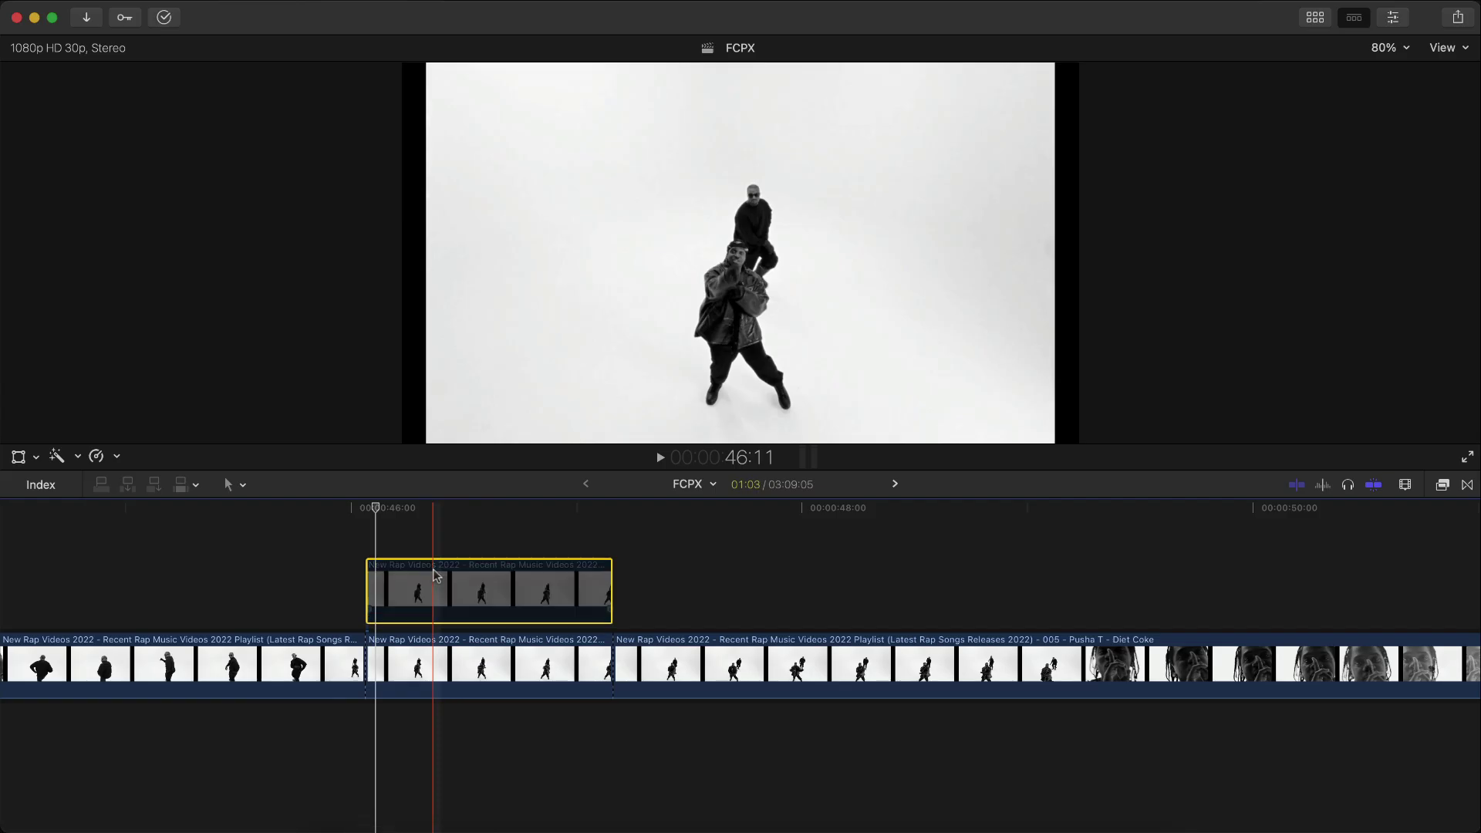
- Apply the Draw Mask effect from the Masks category to the upper copy of the segment
left_click(433, 508)
left_click(1441, 485)
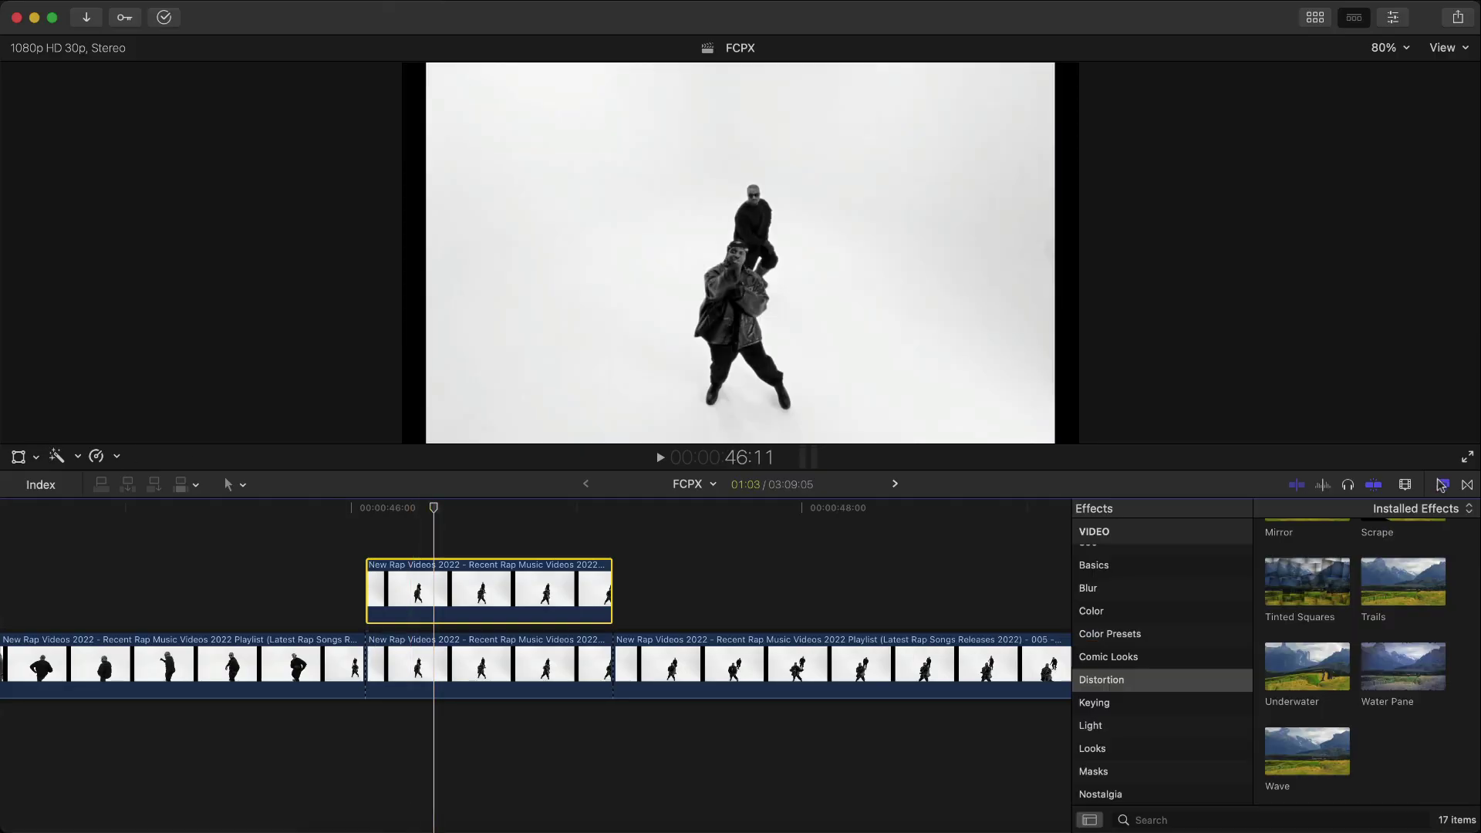
scroll(1123, 708, "down", 4)
left_click(1120, 669)
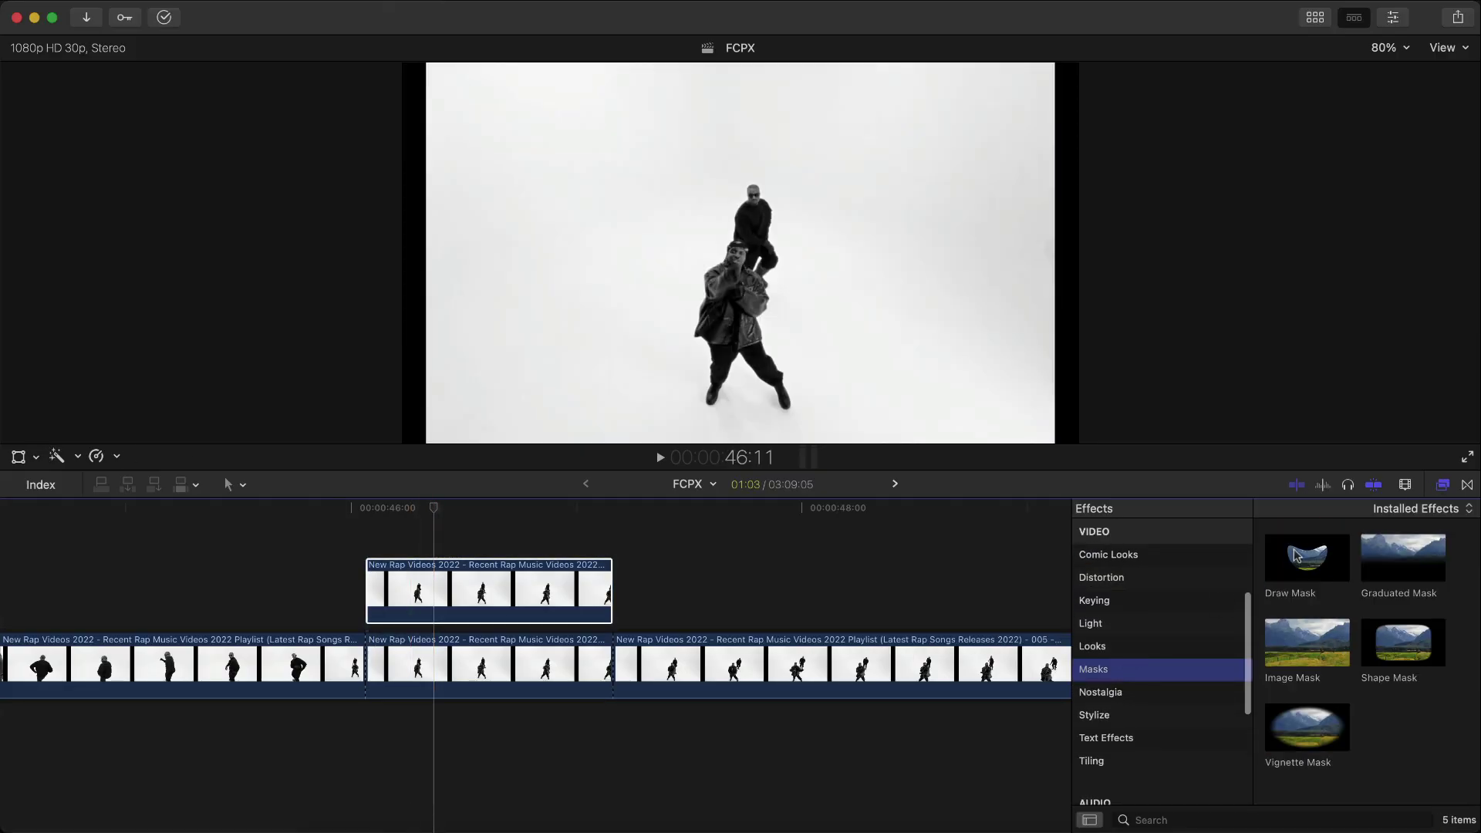
left_click_drag(1298, 557, 502, 581)
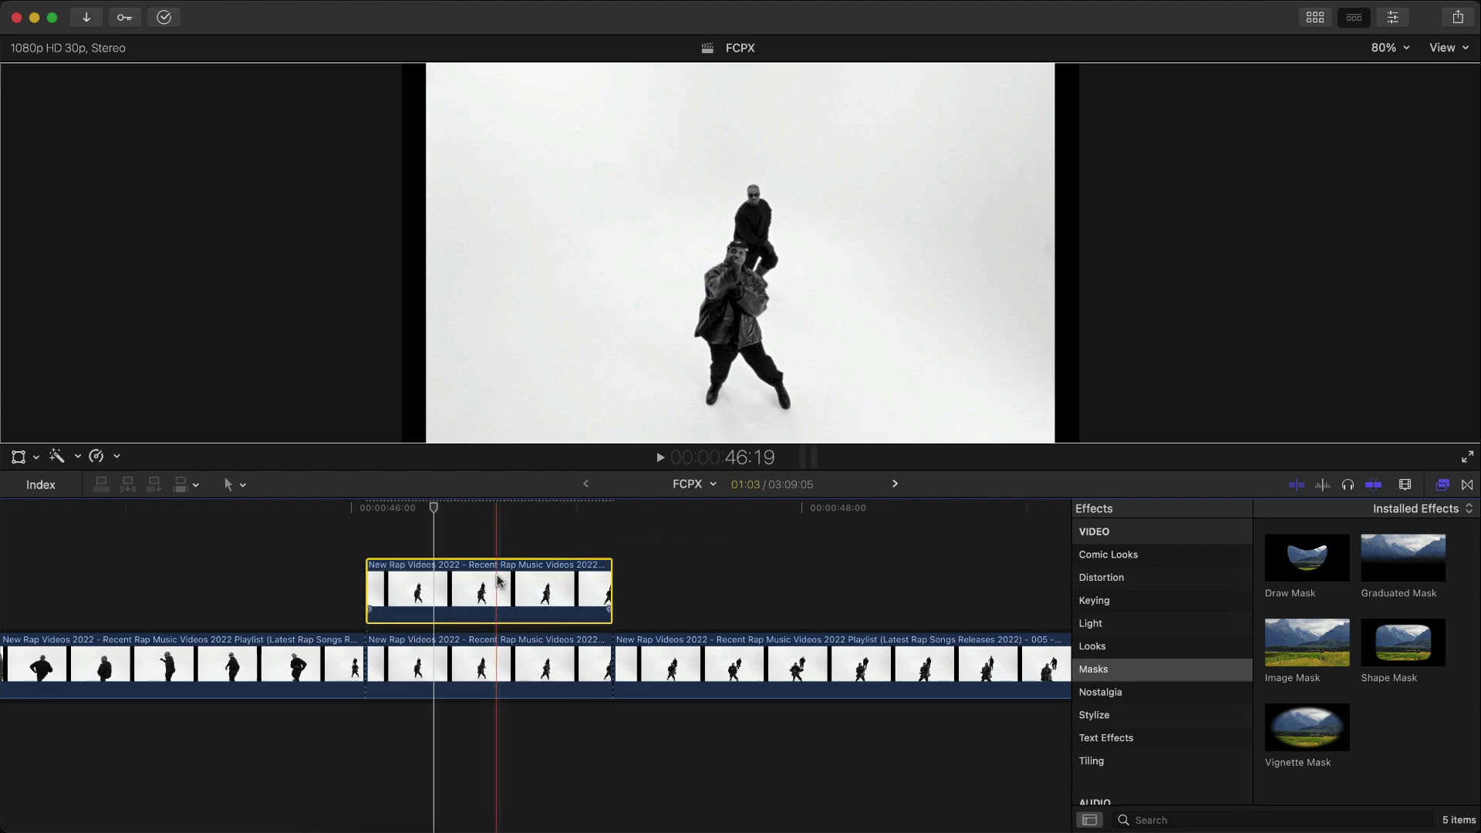
left_click(1442, 484)
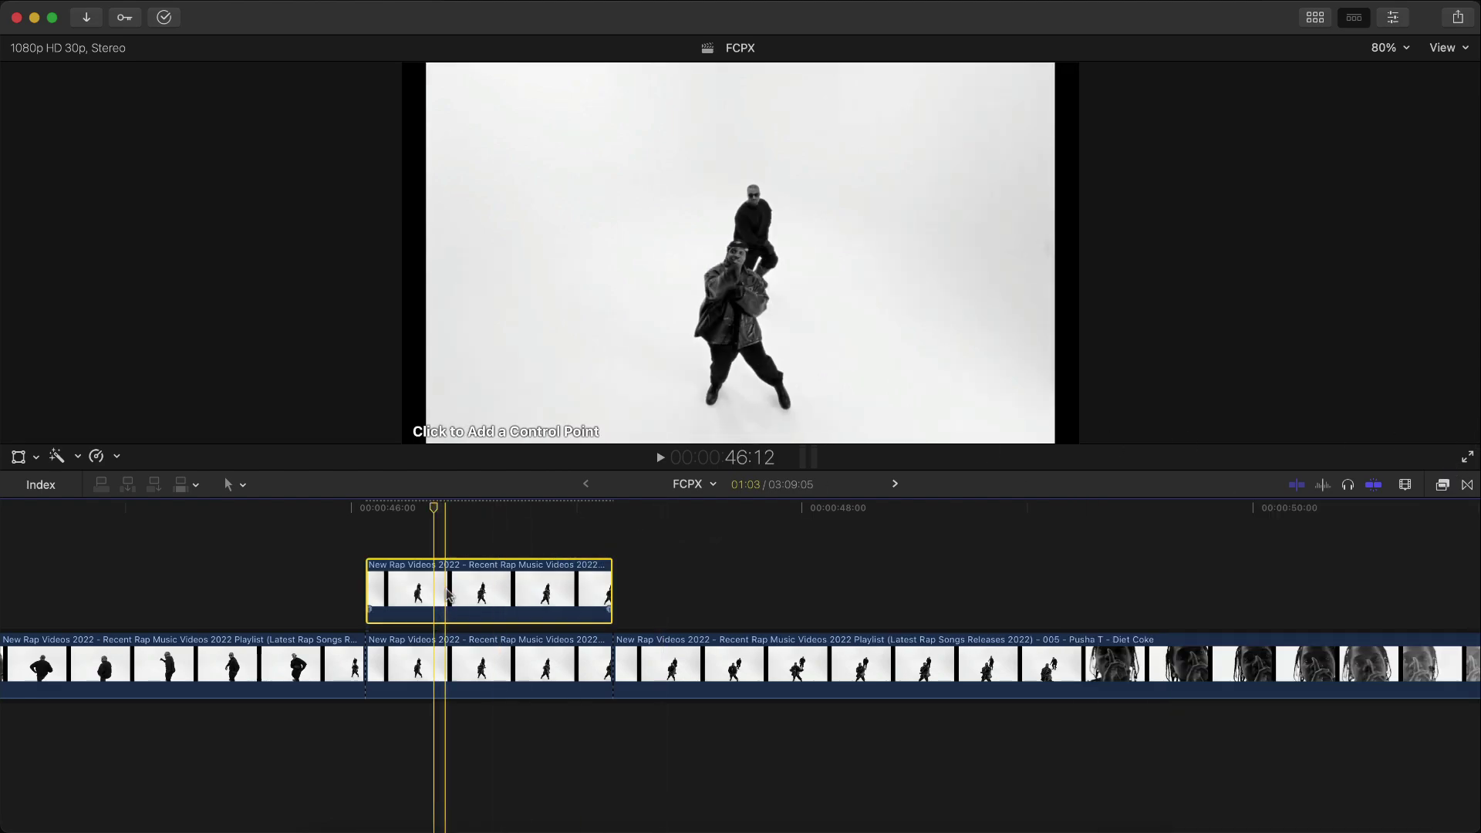
- Draw a closed mask with straight edges loosely around both performers at 46:12, leaving extra room below their feet
left_click(448, 511)
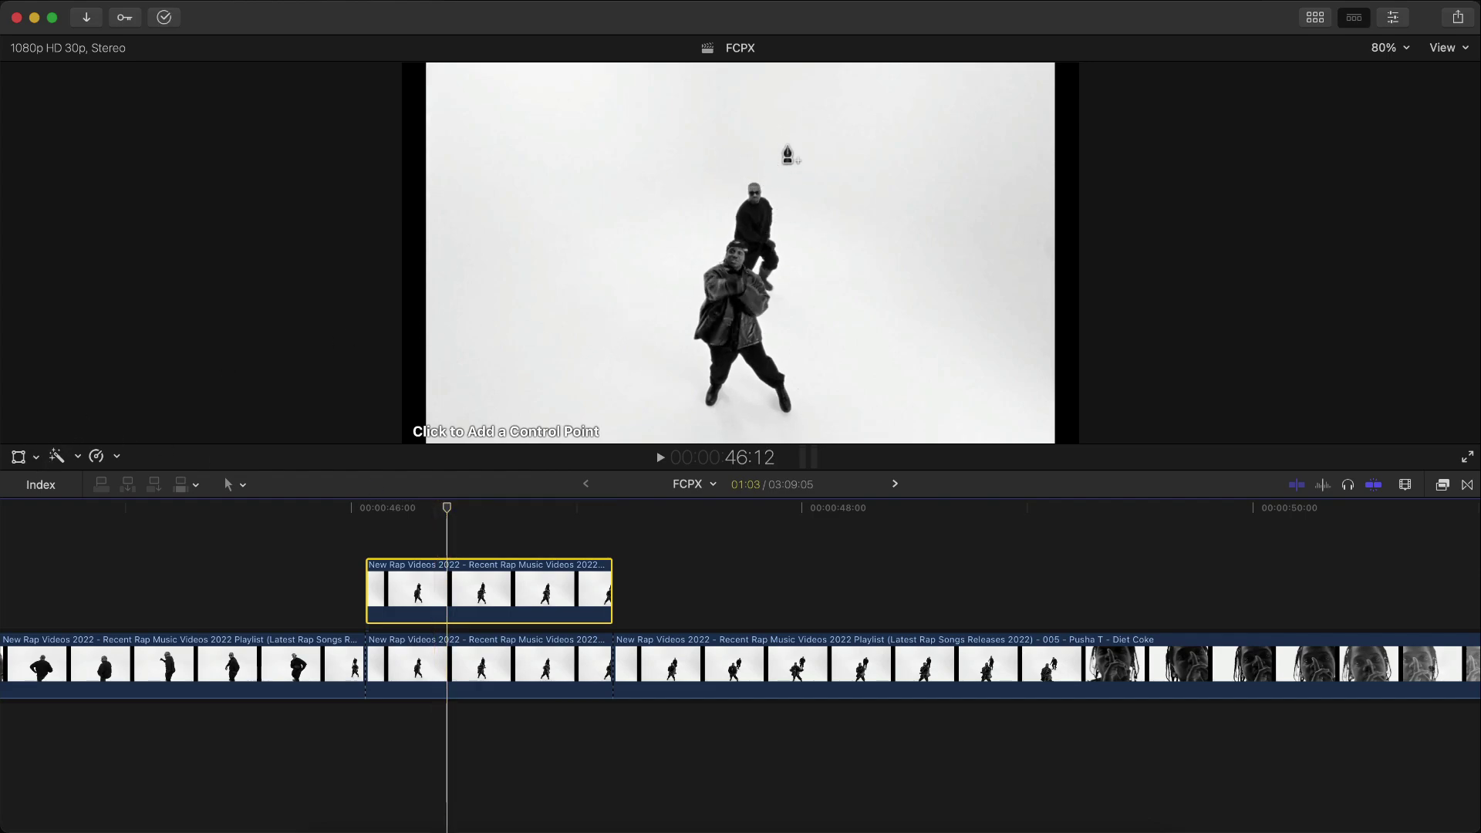
left_click(708, 168)
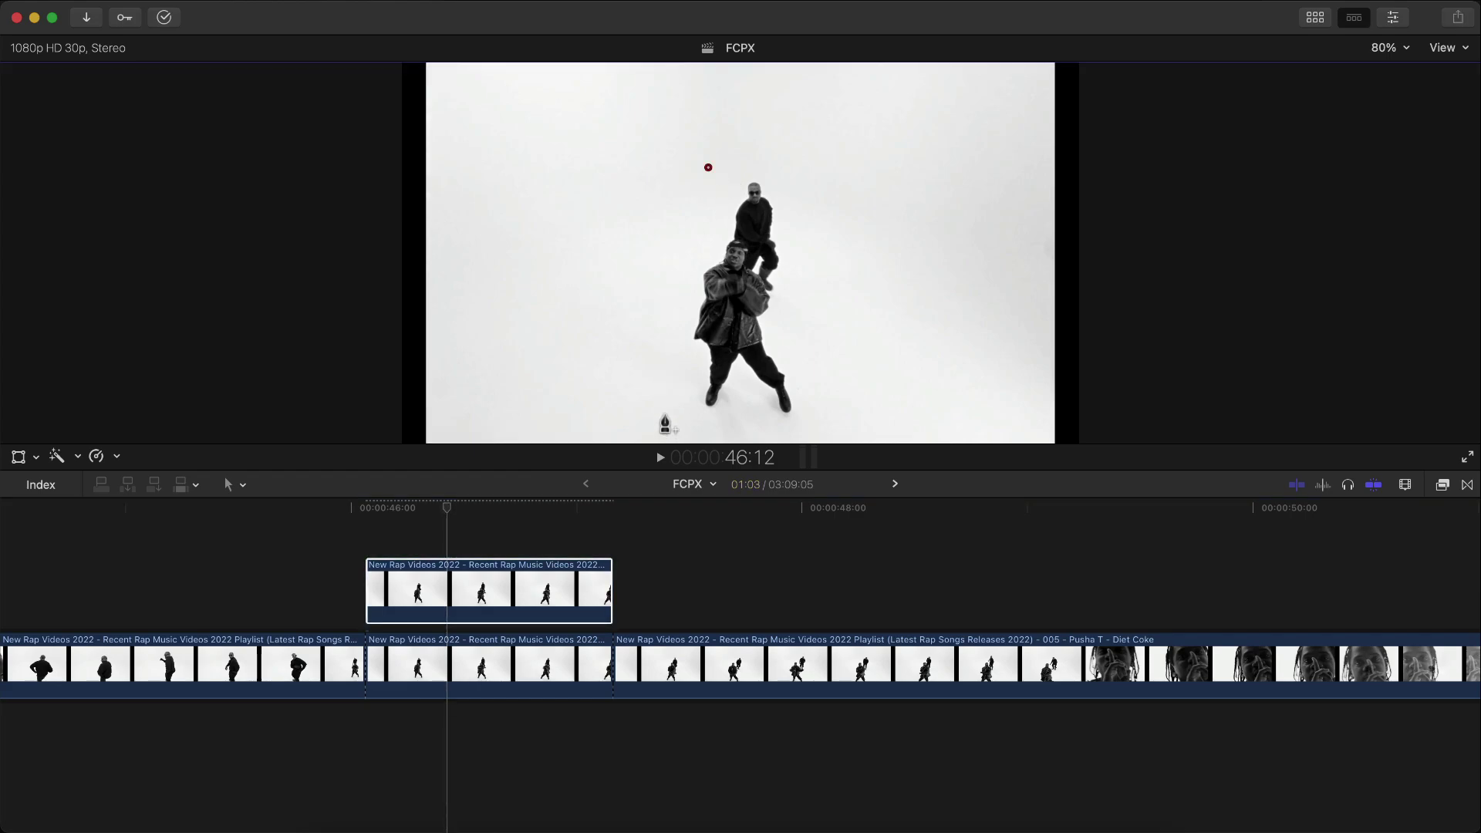
left_click(667, 417)
key("cmd+z")
left_click(673, 280)
left_click(670, 418)
left_click(817, 418)
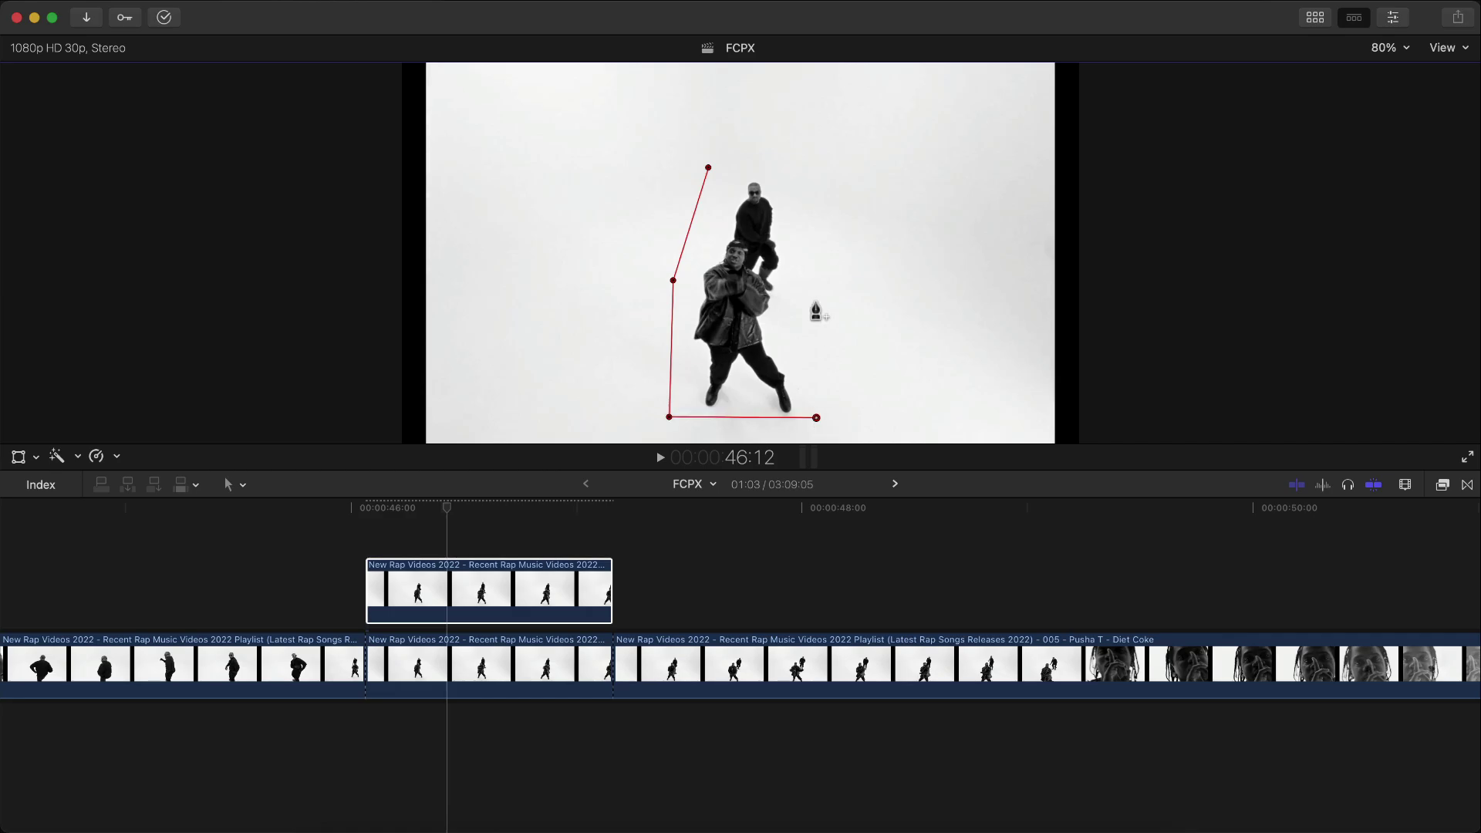
key("super+z")
left_click(813, 432)
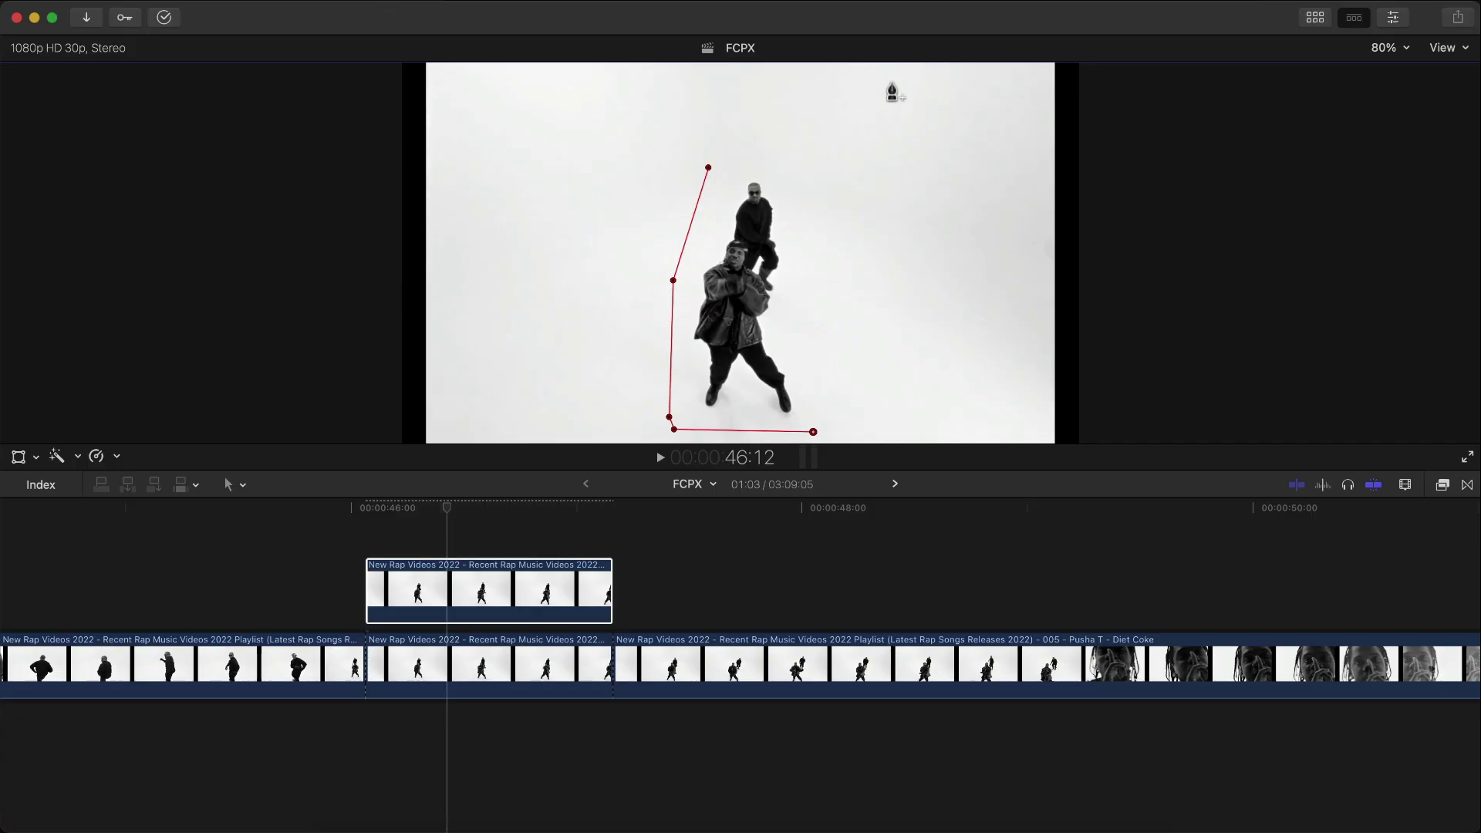
left_click(824, 222)
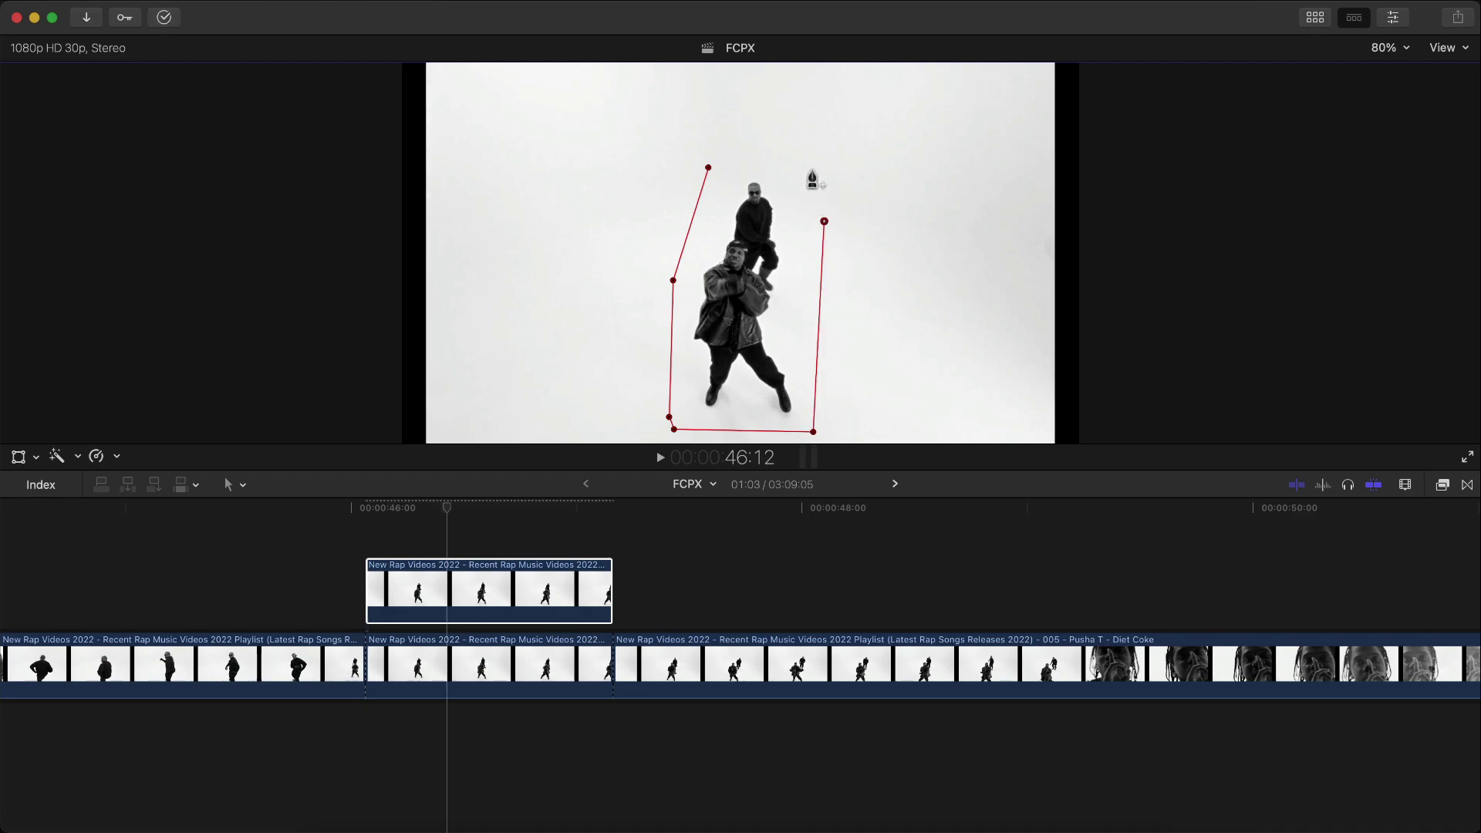
left_click(813, 171)
left_click(708, 167)
- Temporarily disable the lower segment to inspect the mask cutout, re-enable it and reselect the masked copy
left_click(459, 667)
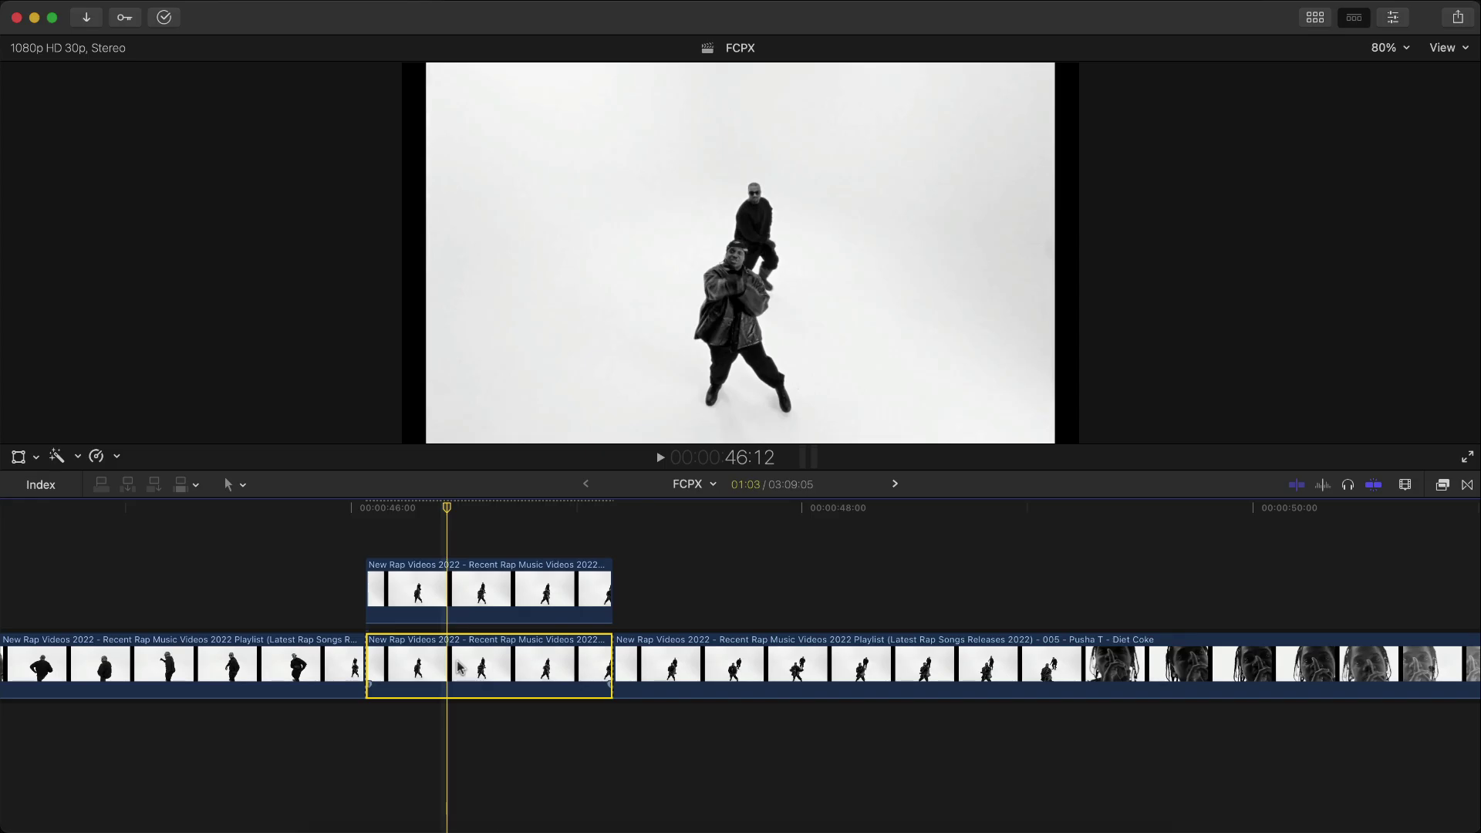
key("v")
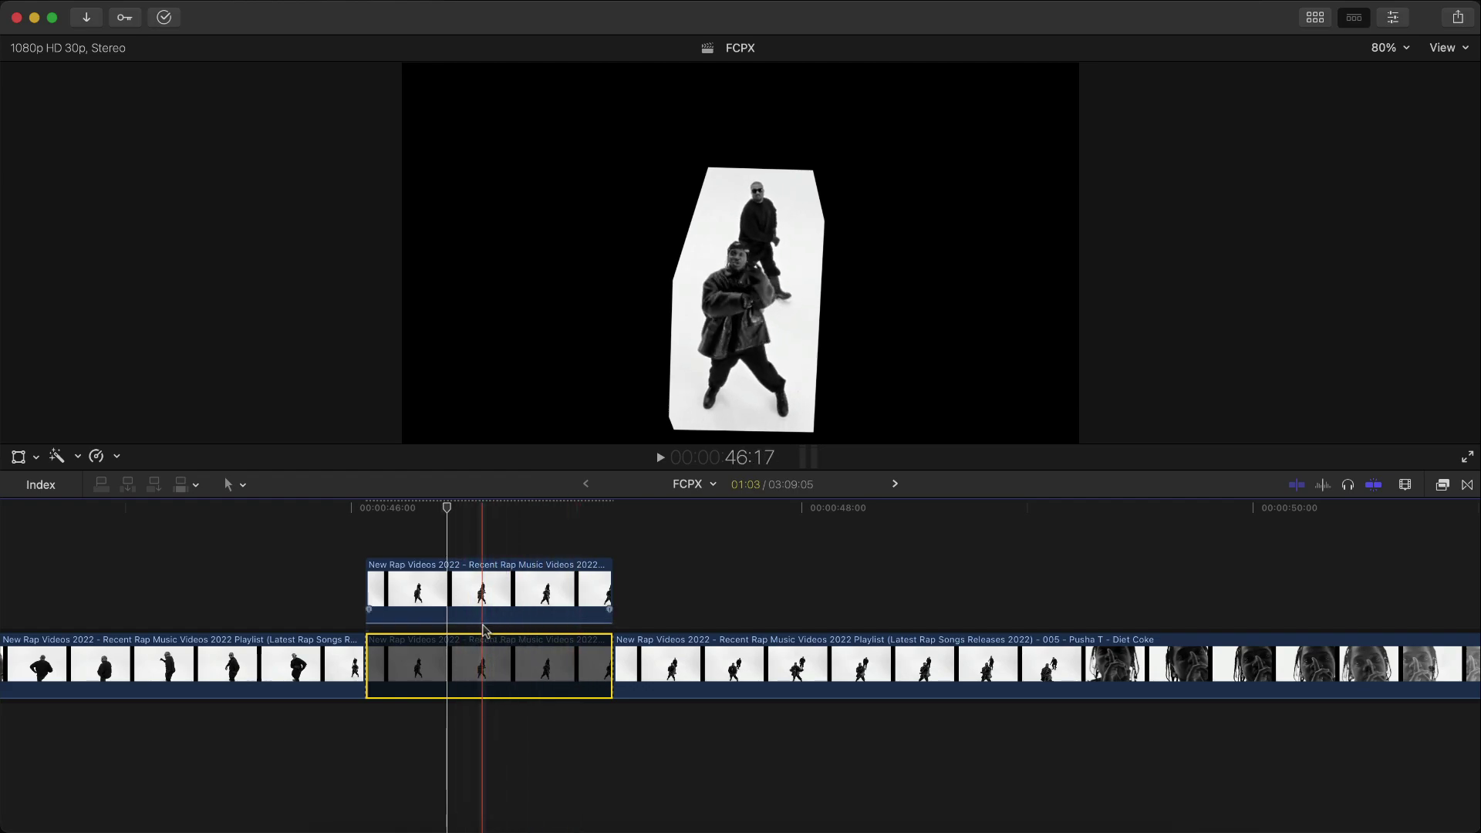
key("v")
left_click(482, 590)
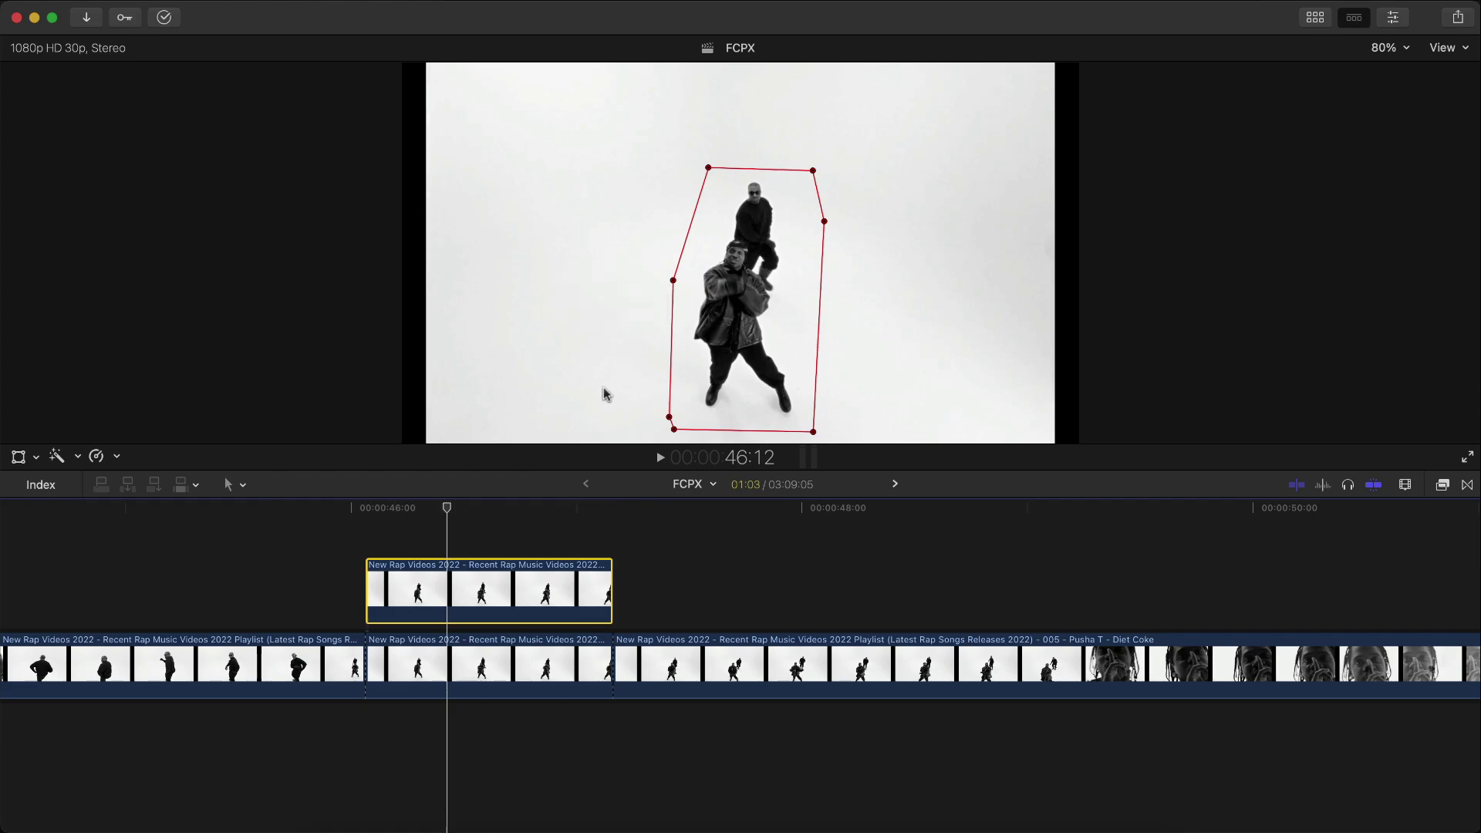
- Add keyframes for the Draw Mask's position and control points at the masked clip's start, 46:02
left_click(365, 508)
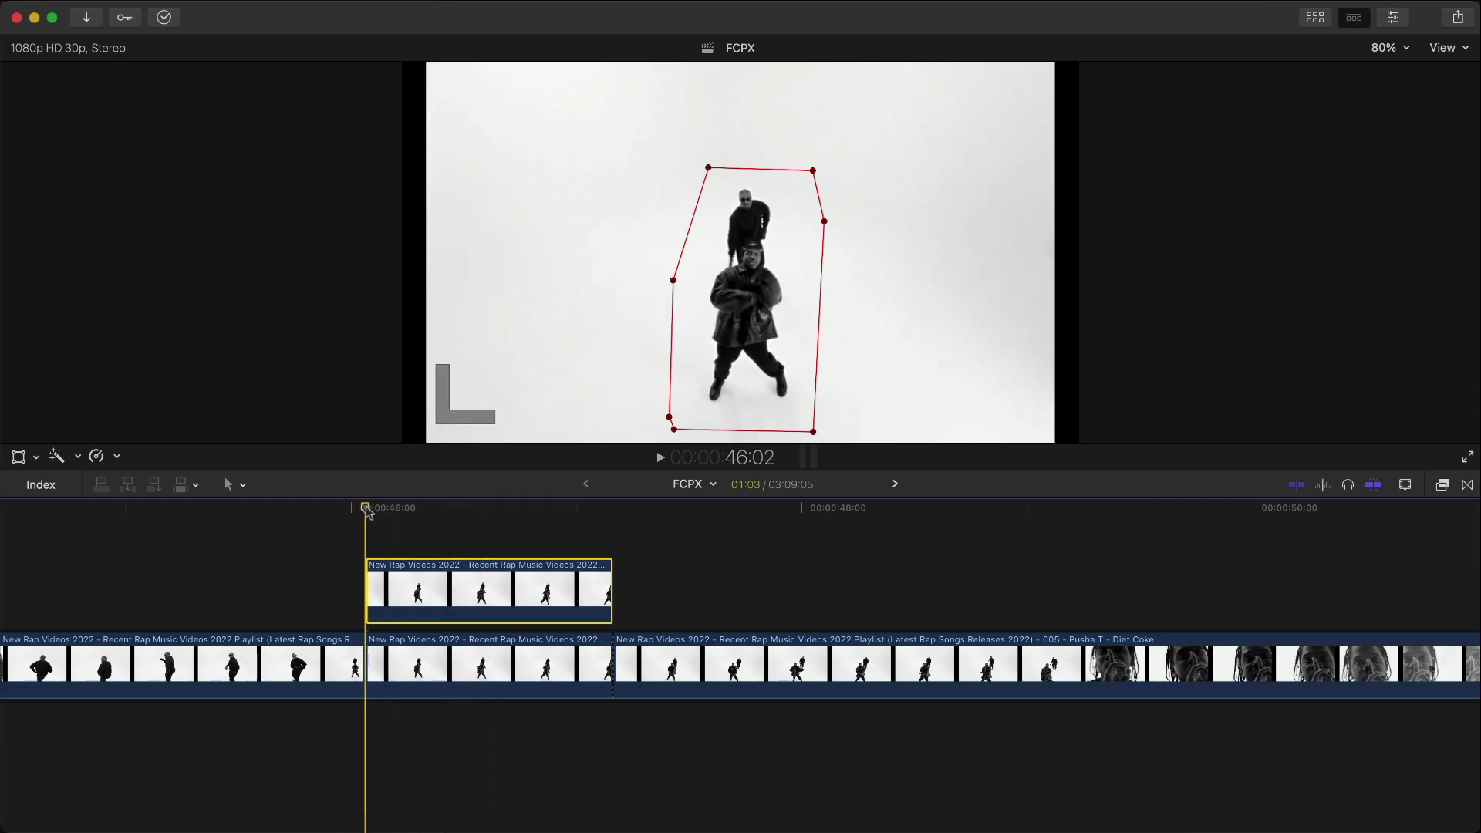
left_click(18, 457)
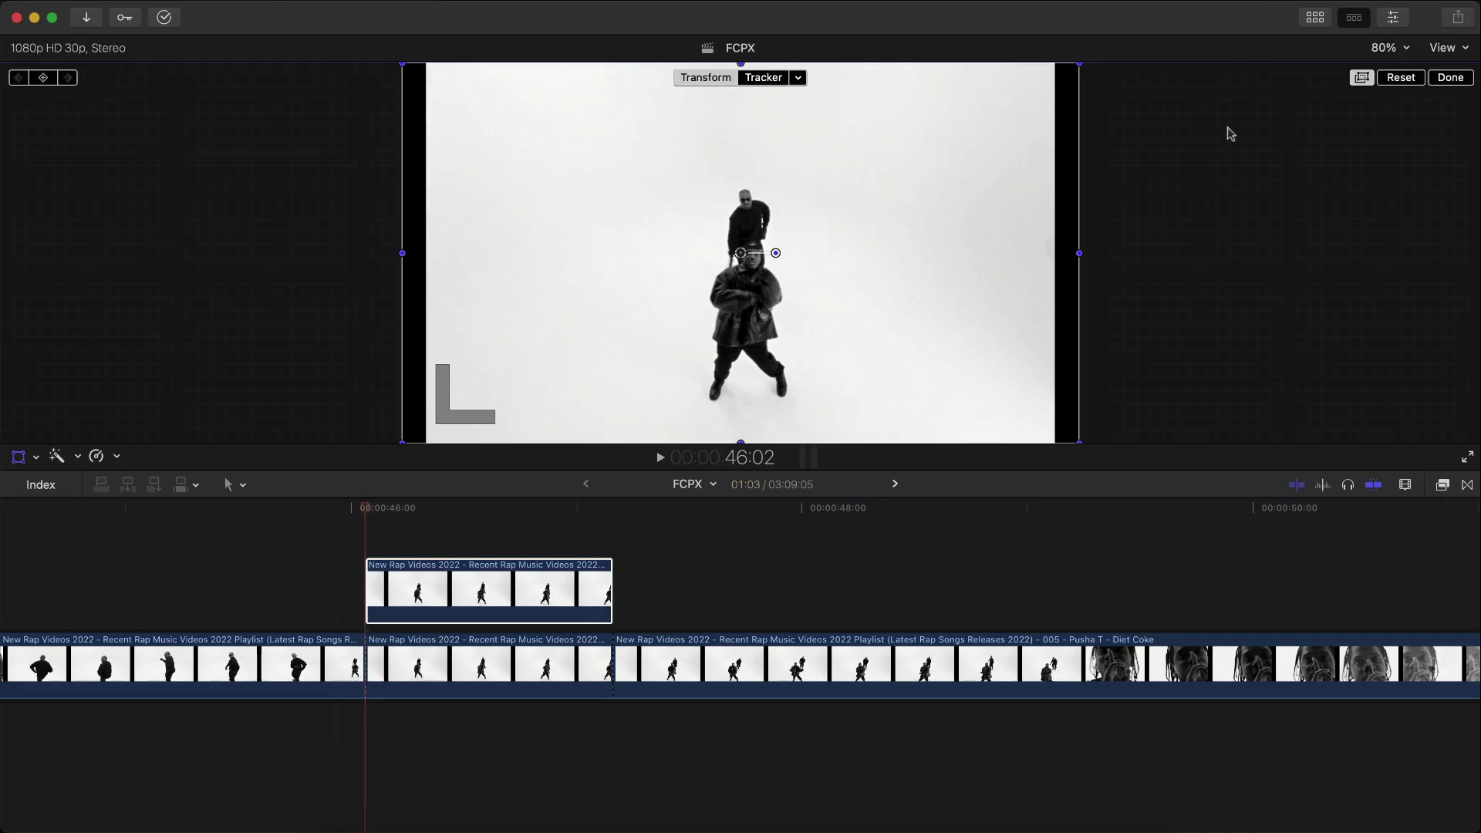
left_click(1455, 80)
left_click(1391, 18)
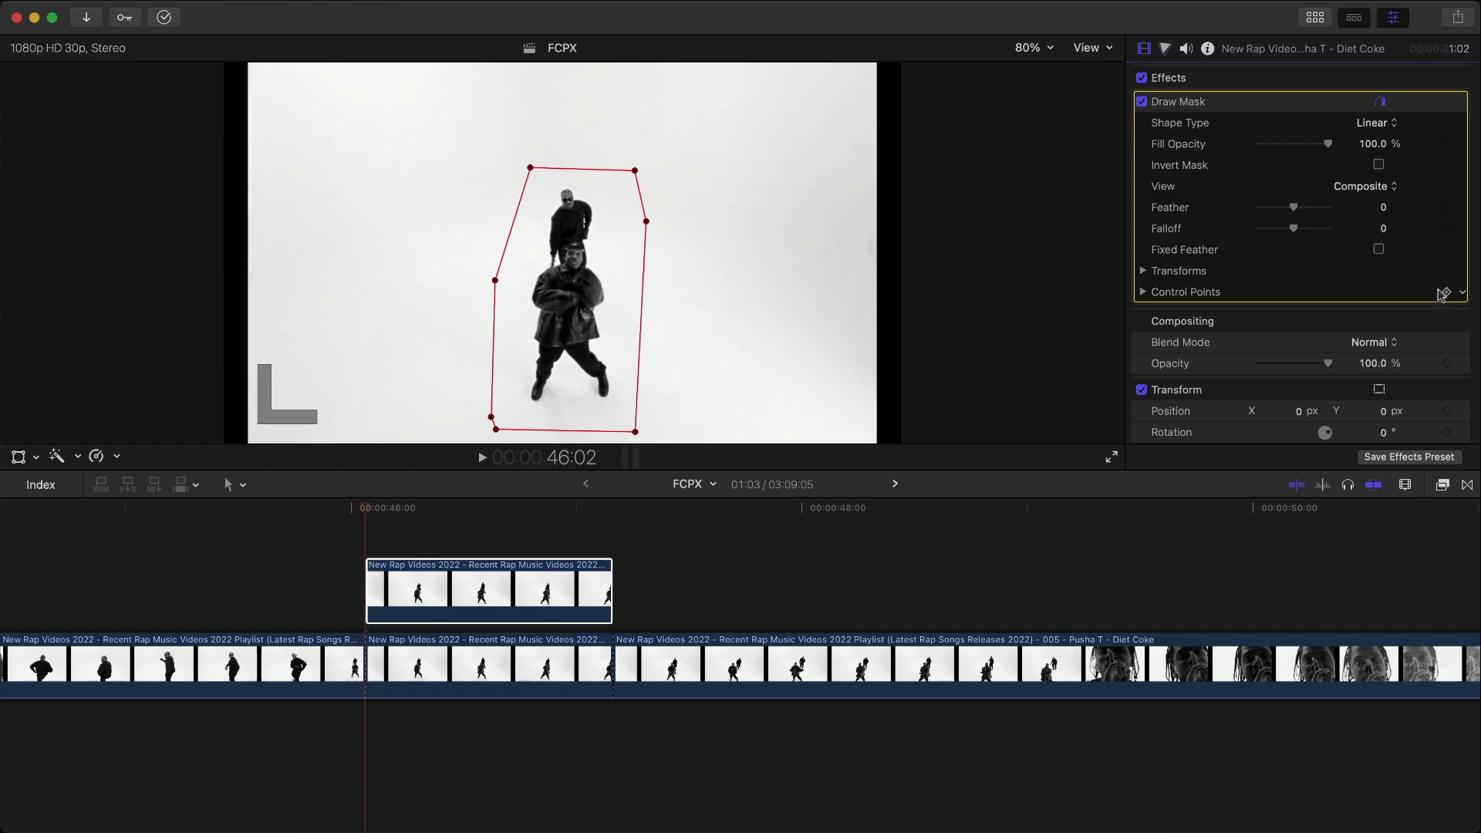
left_click(1144, 271)
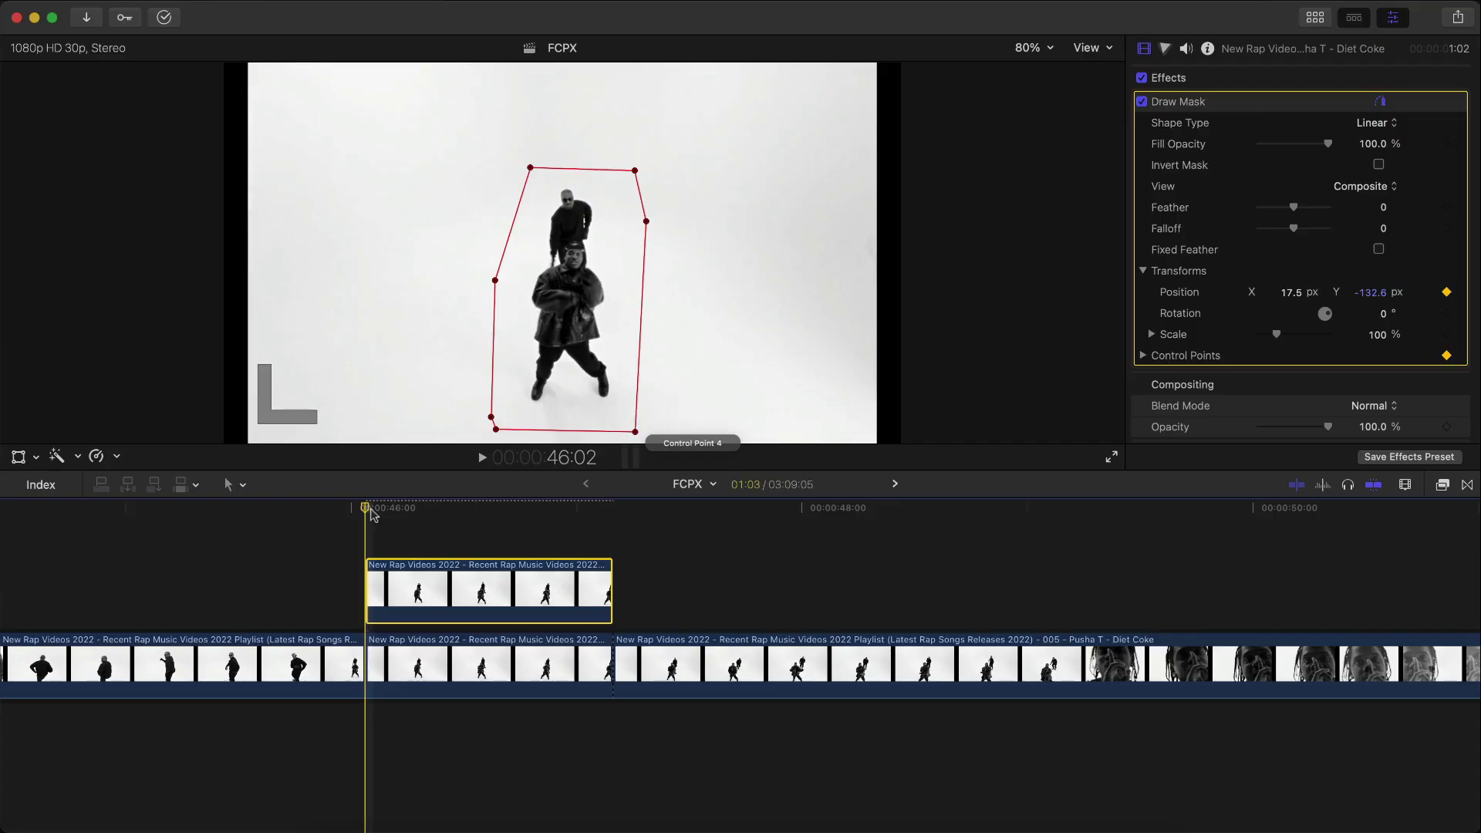
- Play through the masked segment and adjust the mask slightly so both performers stay inside it
key("space")
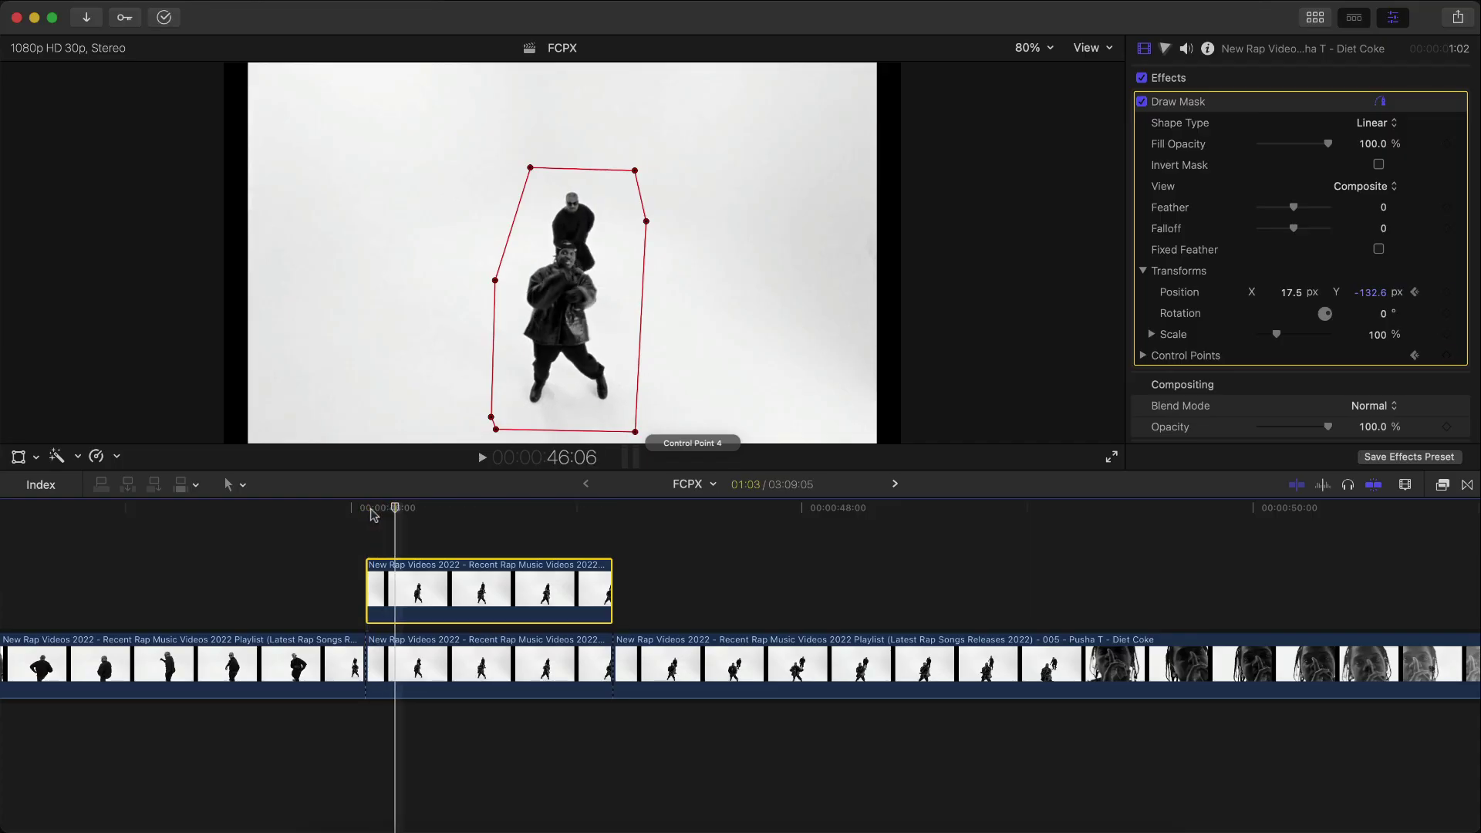
left_click(610, 292)
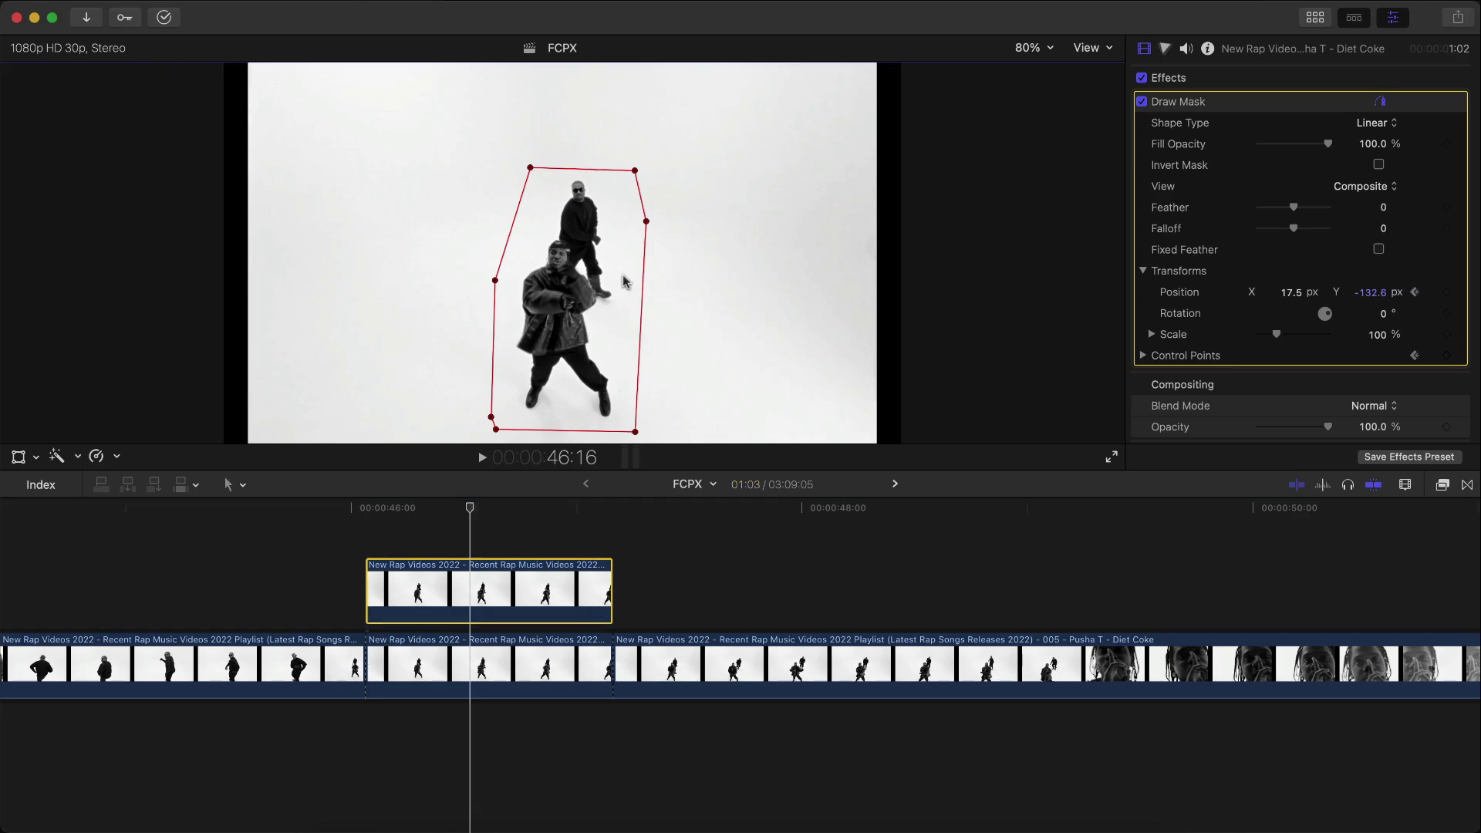
key("space")
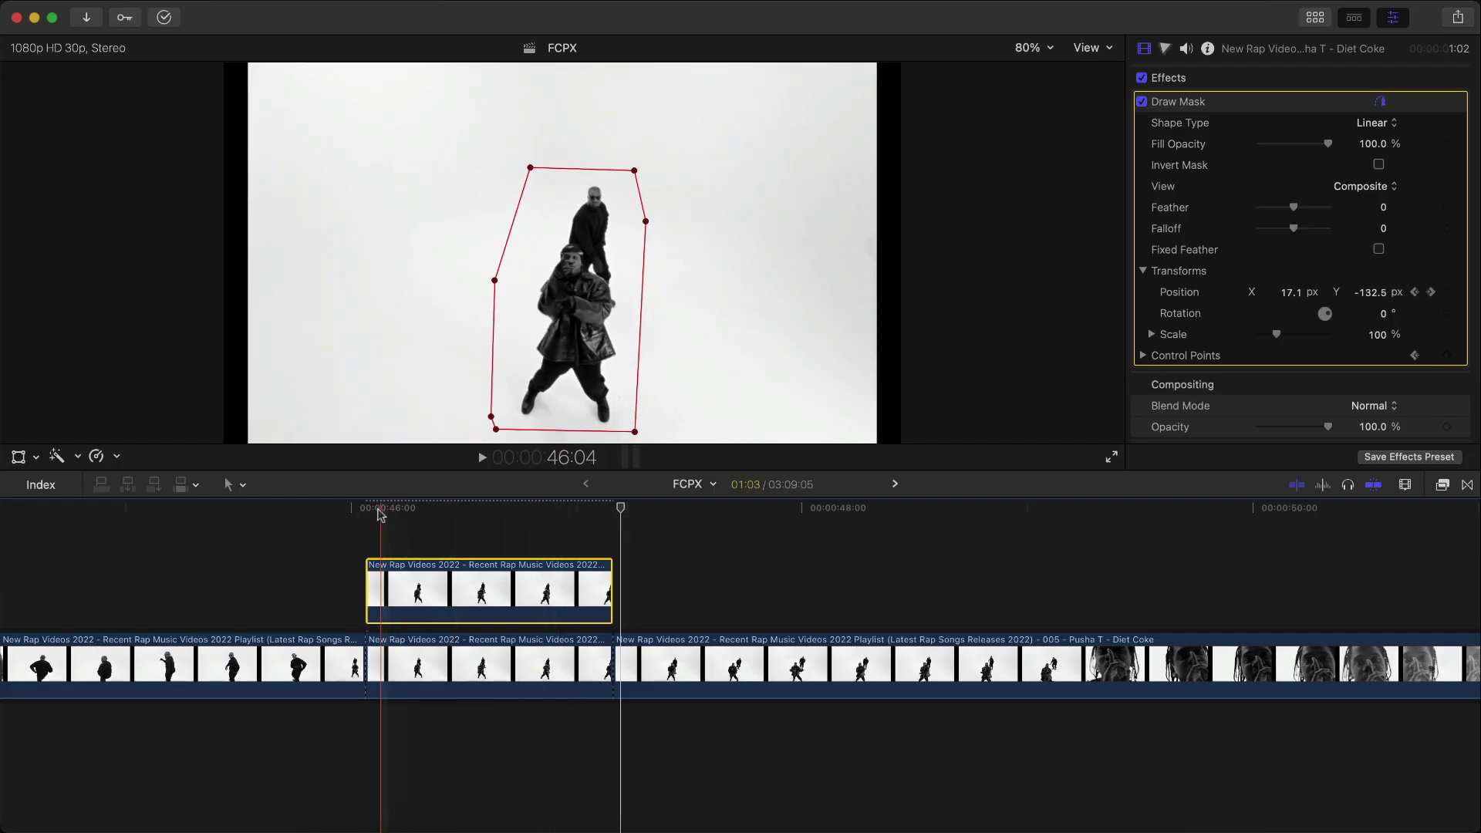
key("l")
key("space")
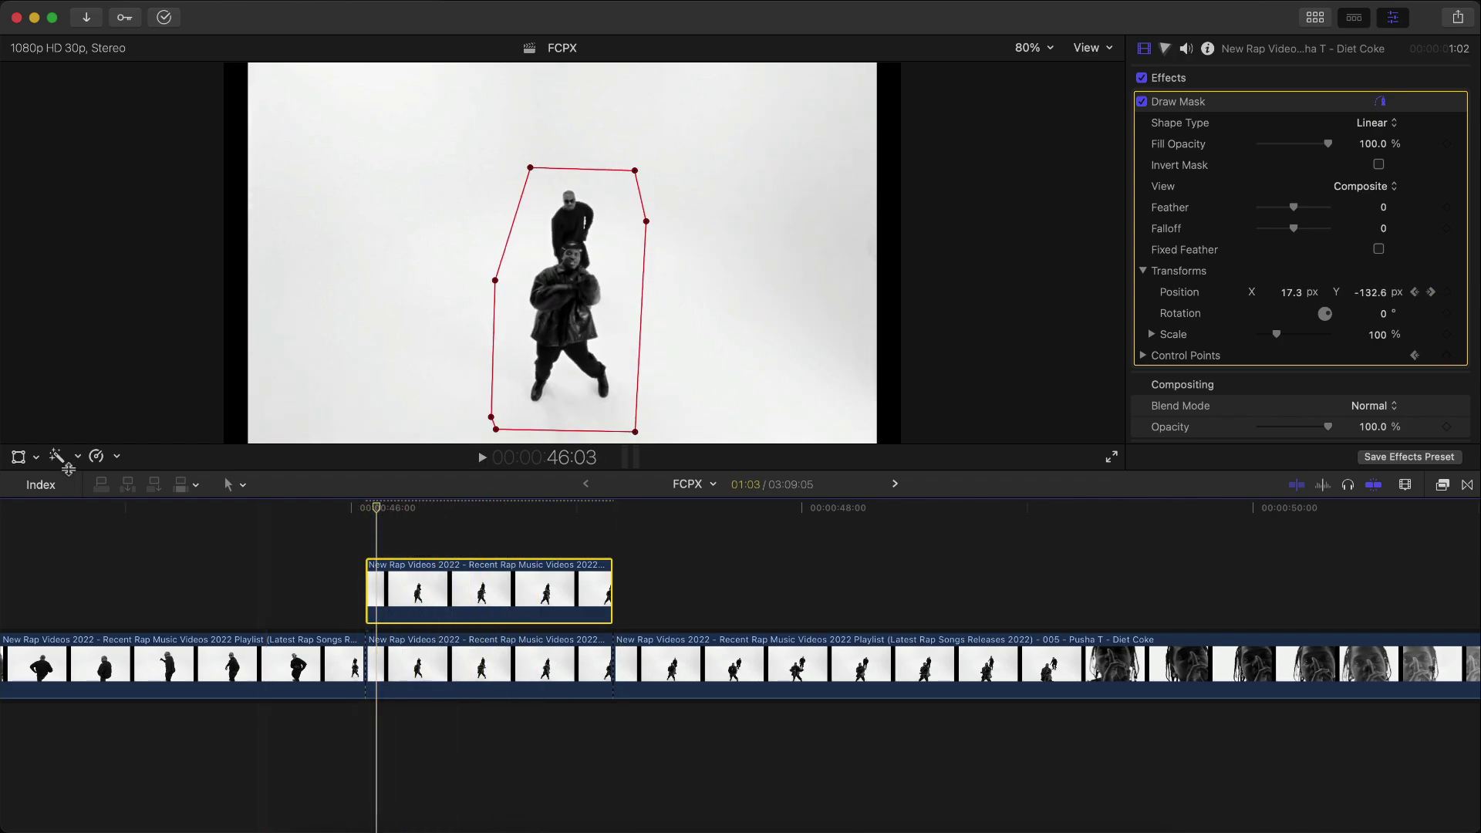
- Transform the masked copy so its performers sit up and to the left of the originals
left_click(19, 457)
left_click_drag(833, 252, 685, 192)
left_click_drag(655, 320, 623, 293)
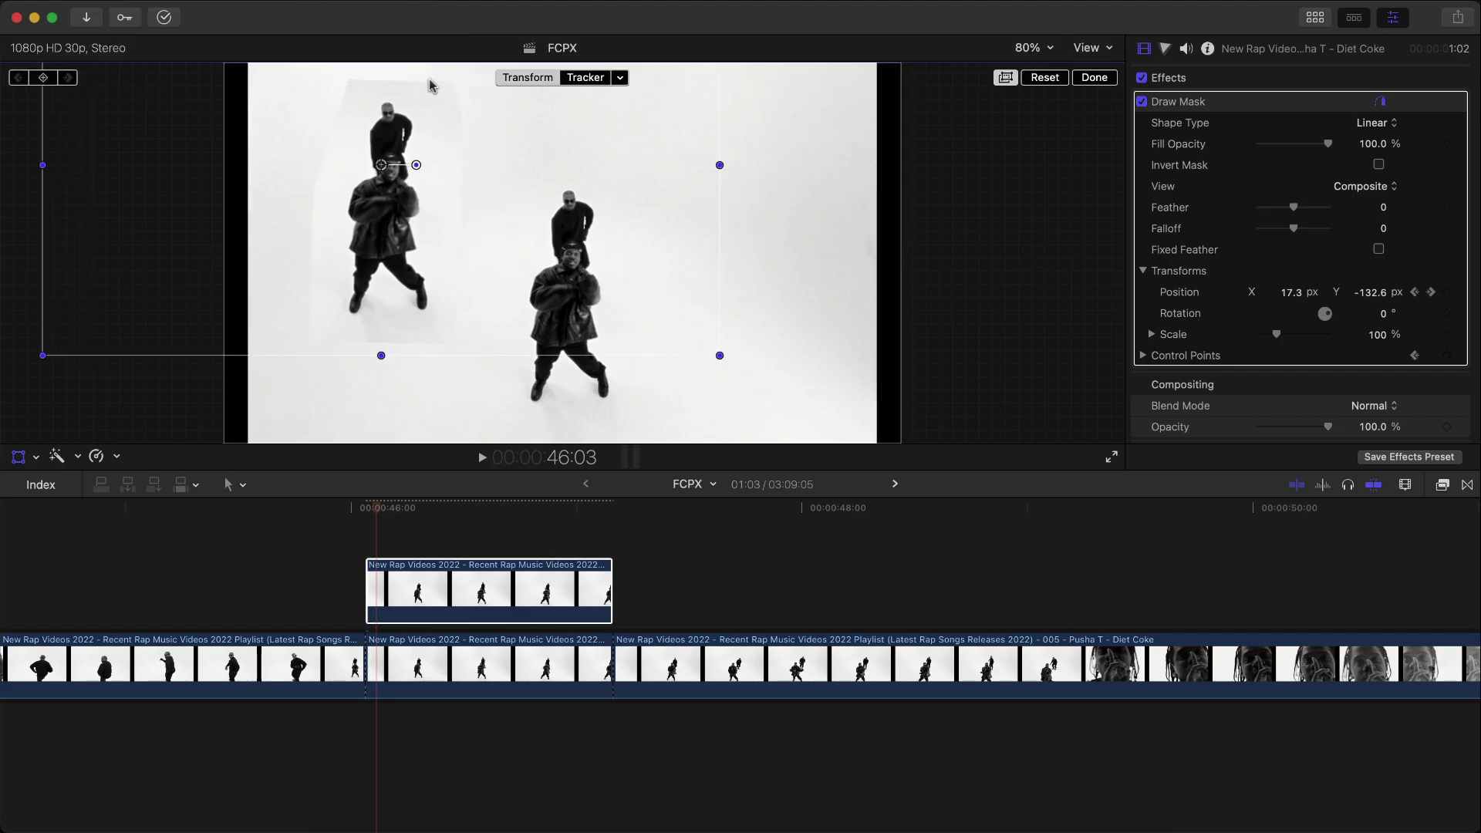
left_click(1093, 79)
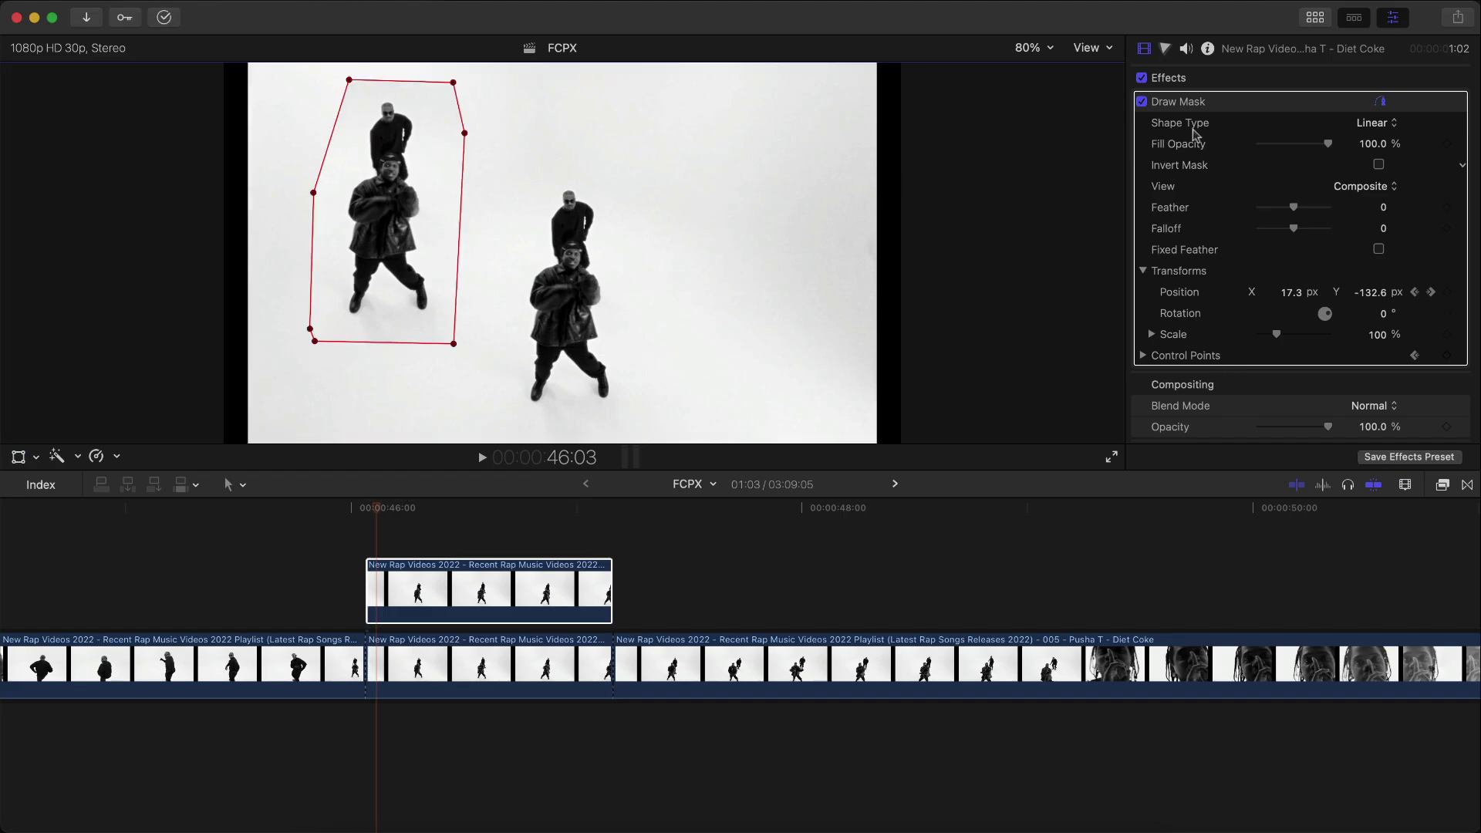
- Set the Draw Mask's feather to -53 and play the segment to check how the copy's edges blend
left_click(1272, 220)
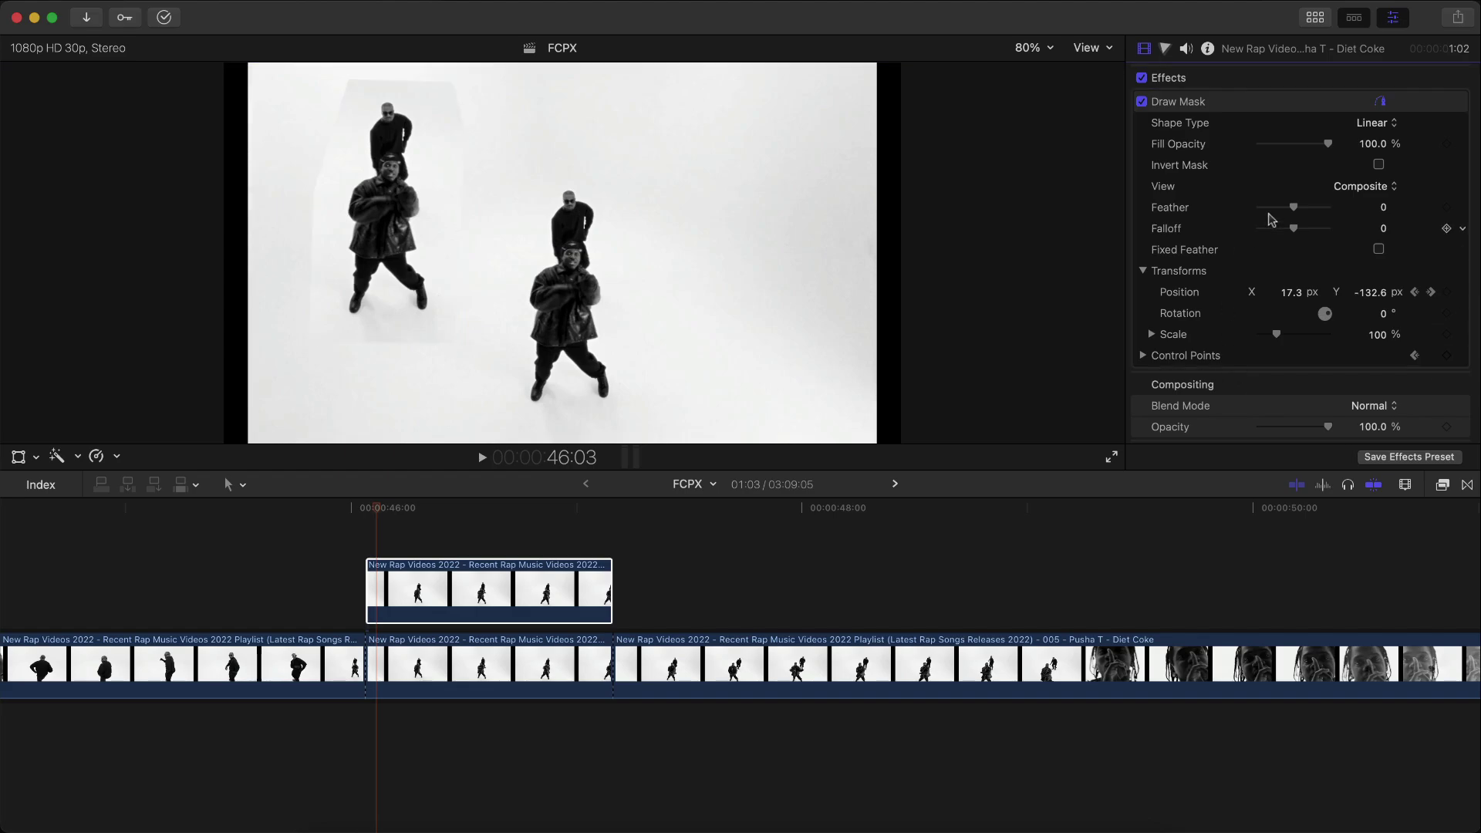
mouse_move(1296, 214)
left_mouse_down()
mouse_move(1280, 211)
mouse_move(1308, 209)
mouse_move(1291, 207)
left_mouse_up()
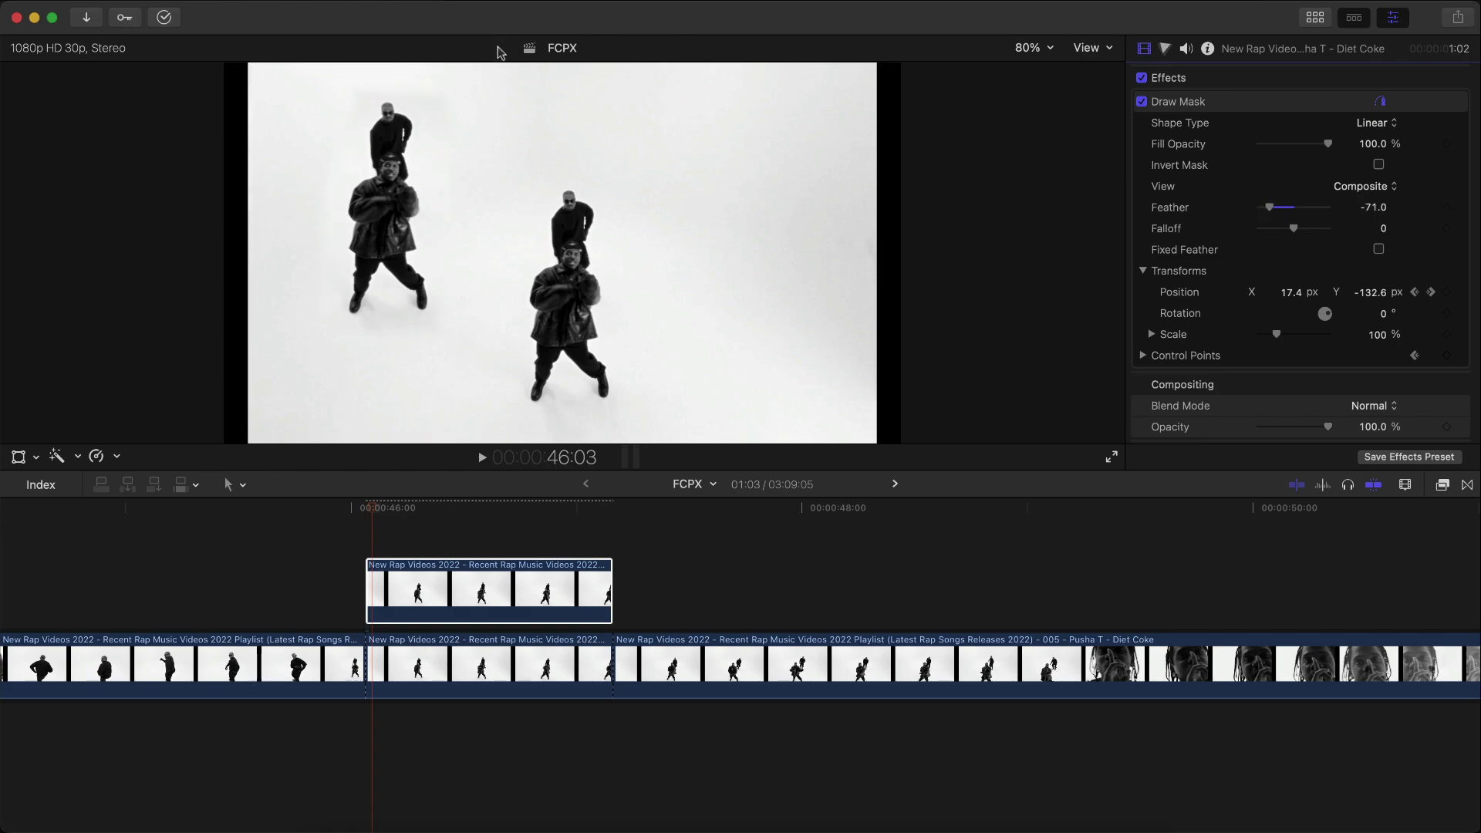
left_click_drag(1270, 208, 1276, 208)
left_click(333, 503)
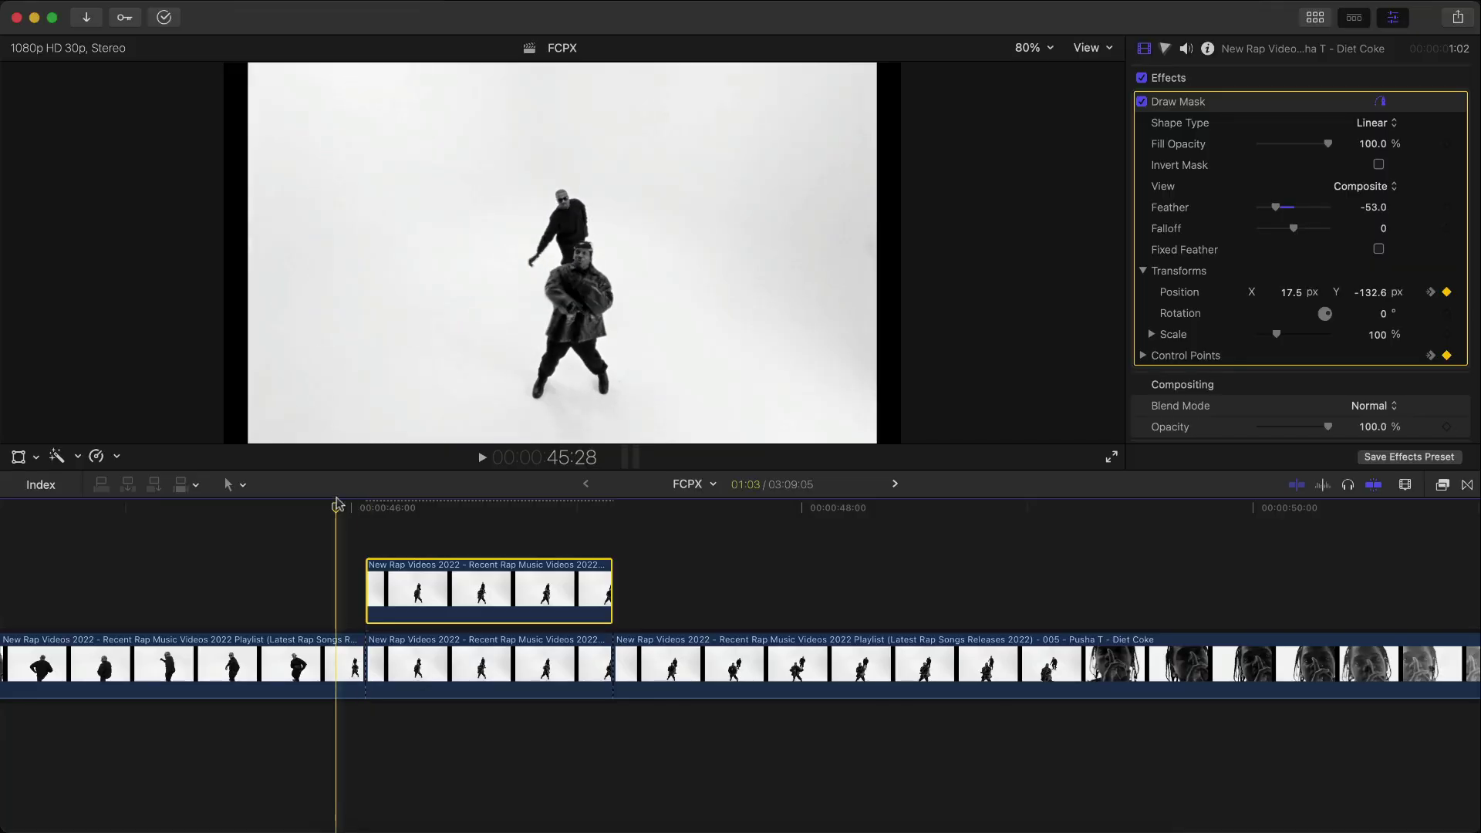
key("space")
key("space")
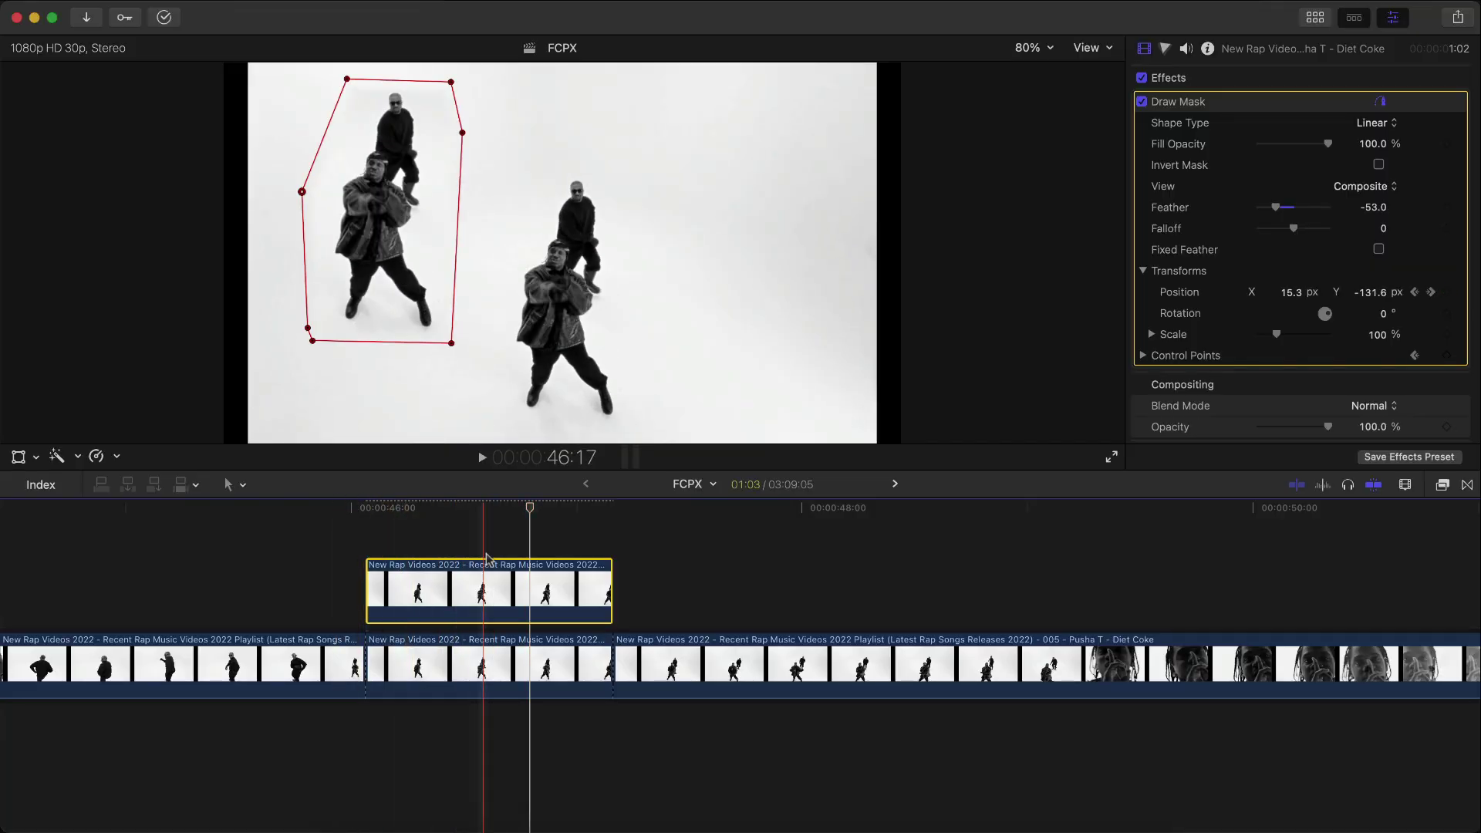
- Duplicate the masked clip onto a third layer above the existing copy
scroll(455, 594, "left", 2)
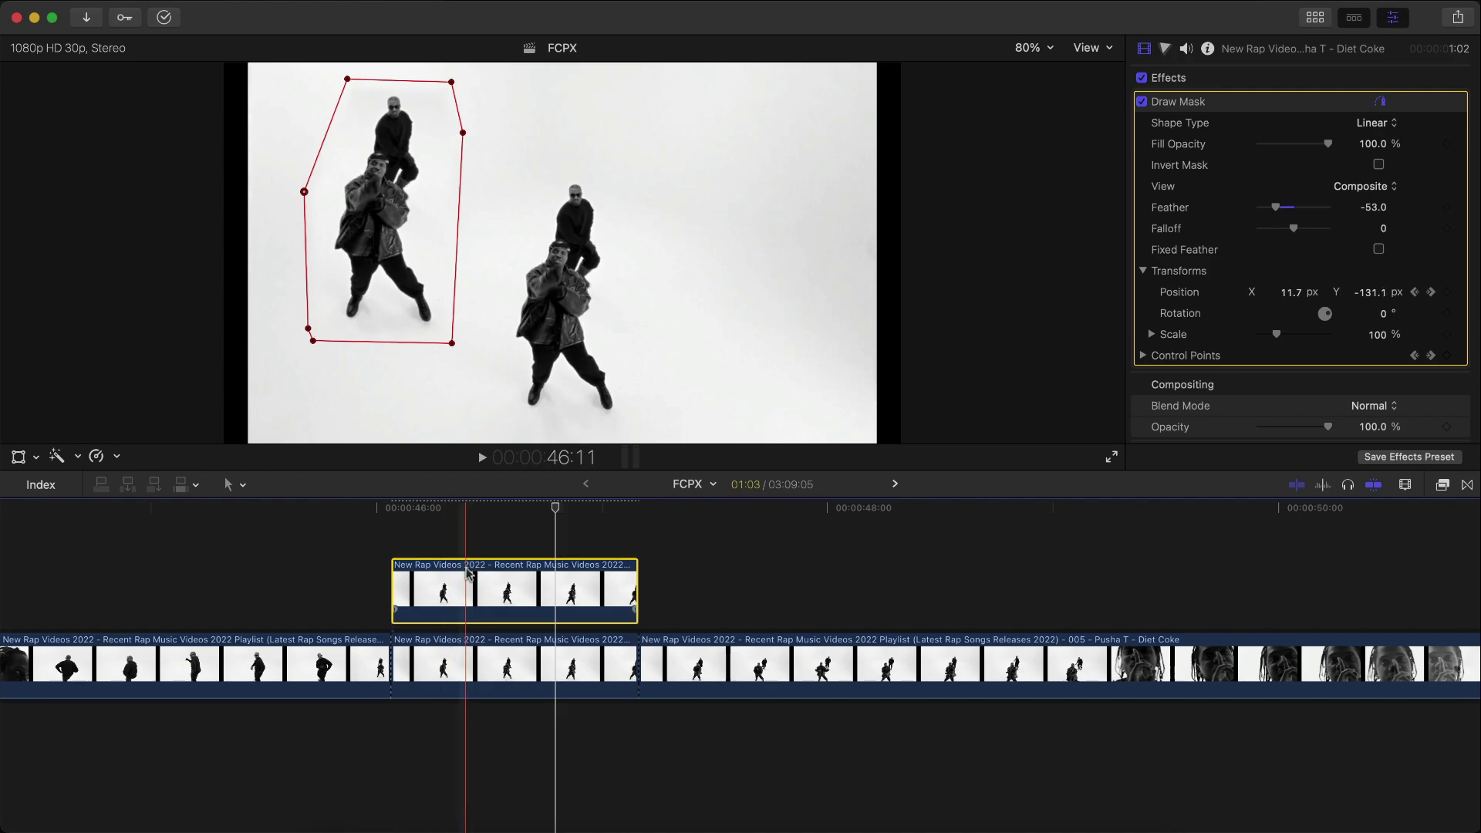
left_click_drag(468, 573, 468, 507)
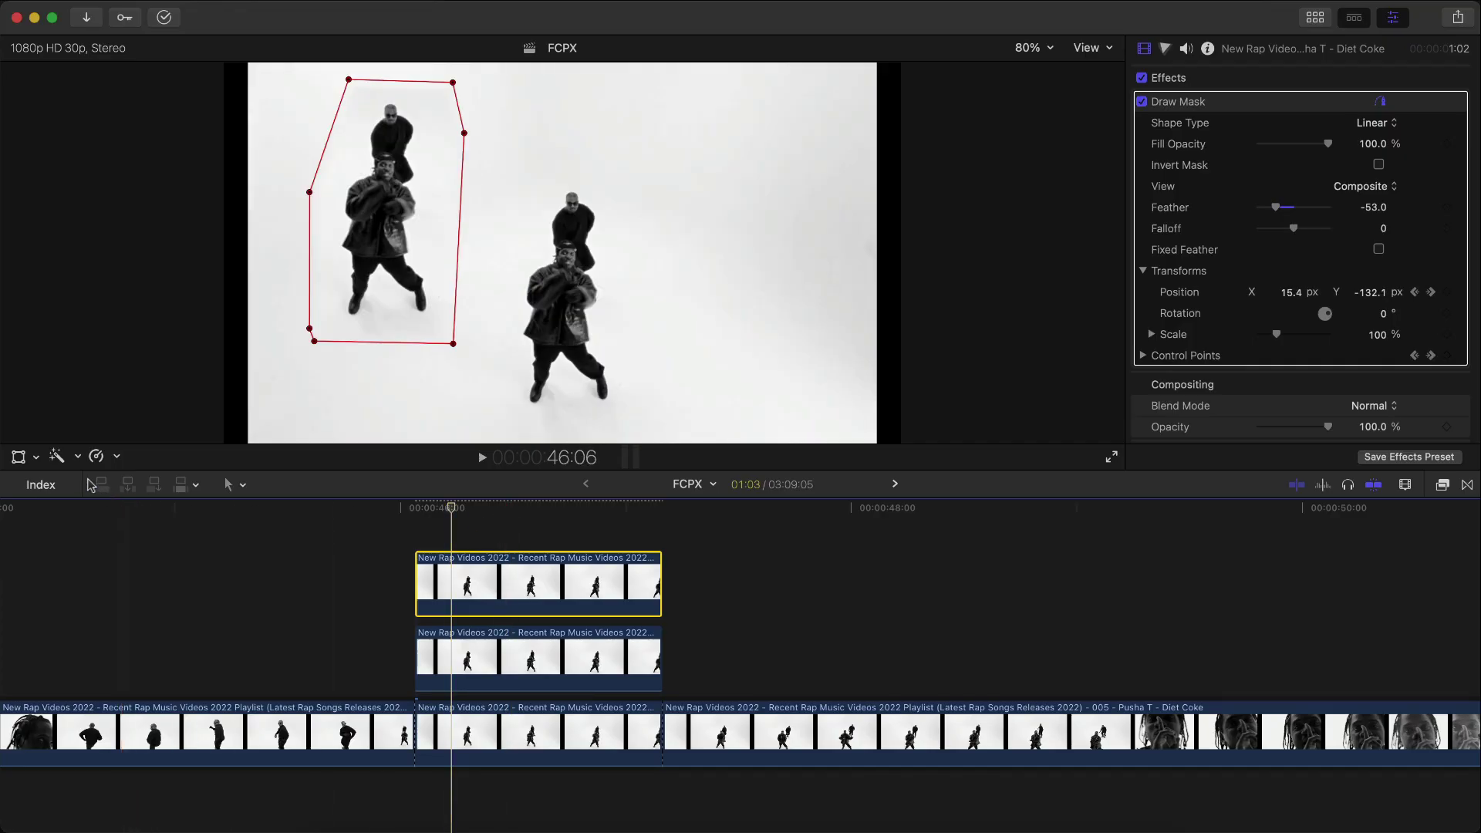
- Transform the third-layer copy so its performers sit up and to the right of the originals, level with the other copy
left_click(18, 457)
left_click_drag(367, 253, 738, 253)
left_click(1094, 78)
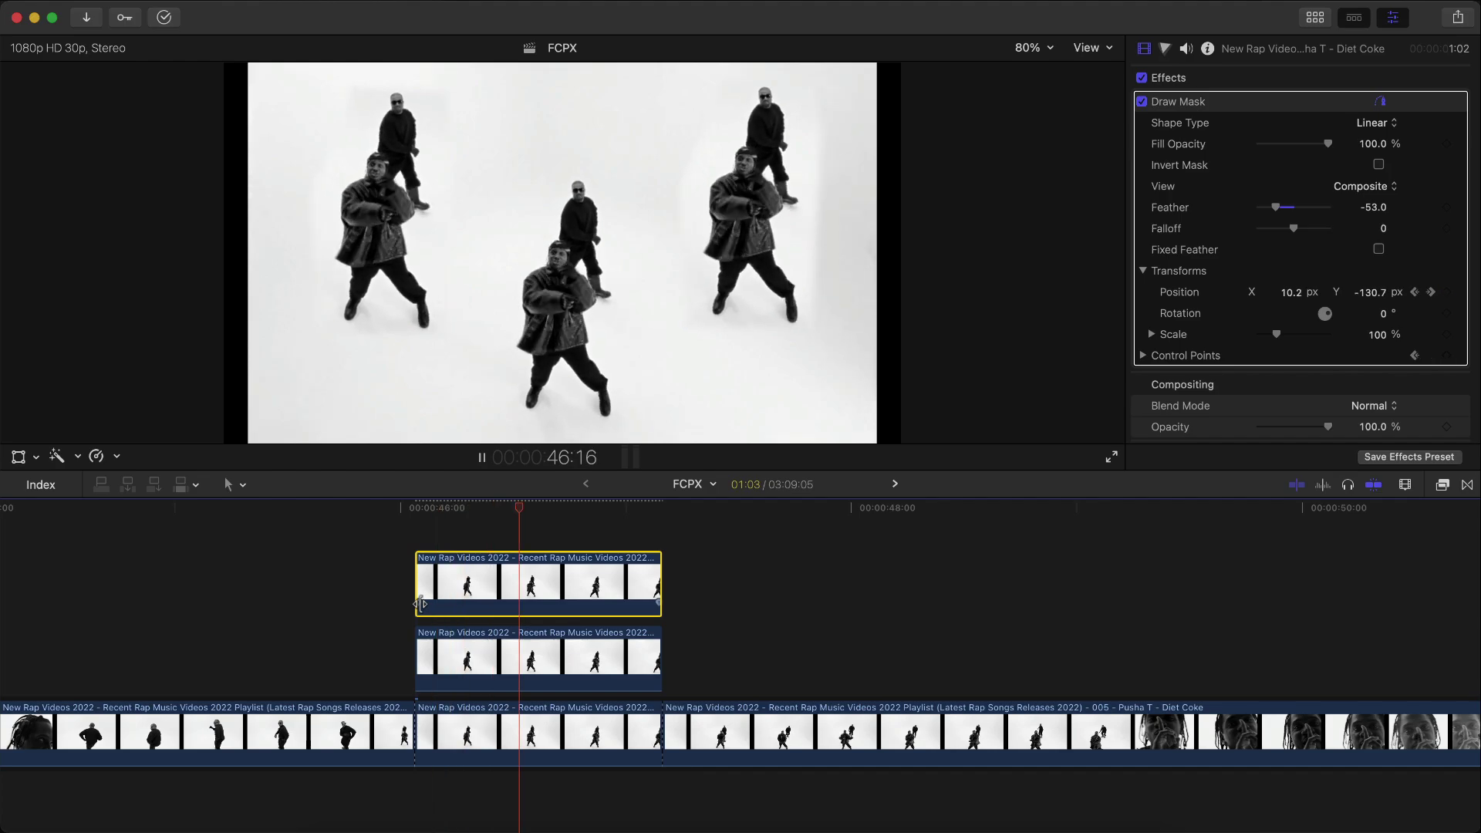
- Try shifting the middle-layer copy progressively earlier than the original segment, playing it back to check the staggered motion
left_click(534, 586)
left_click(512, 587)
left_click_drag(486, 660, 456, 660)
key("space")
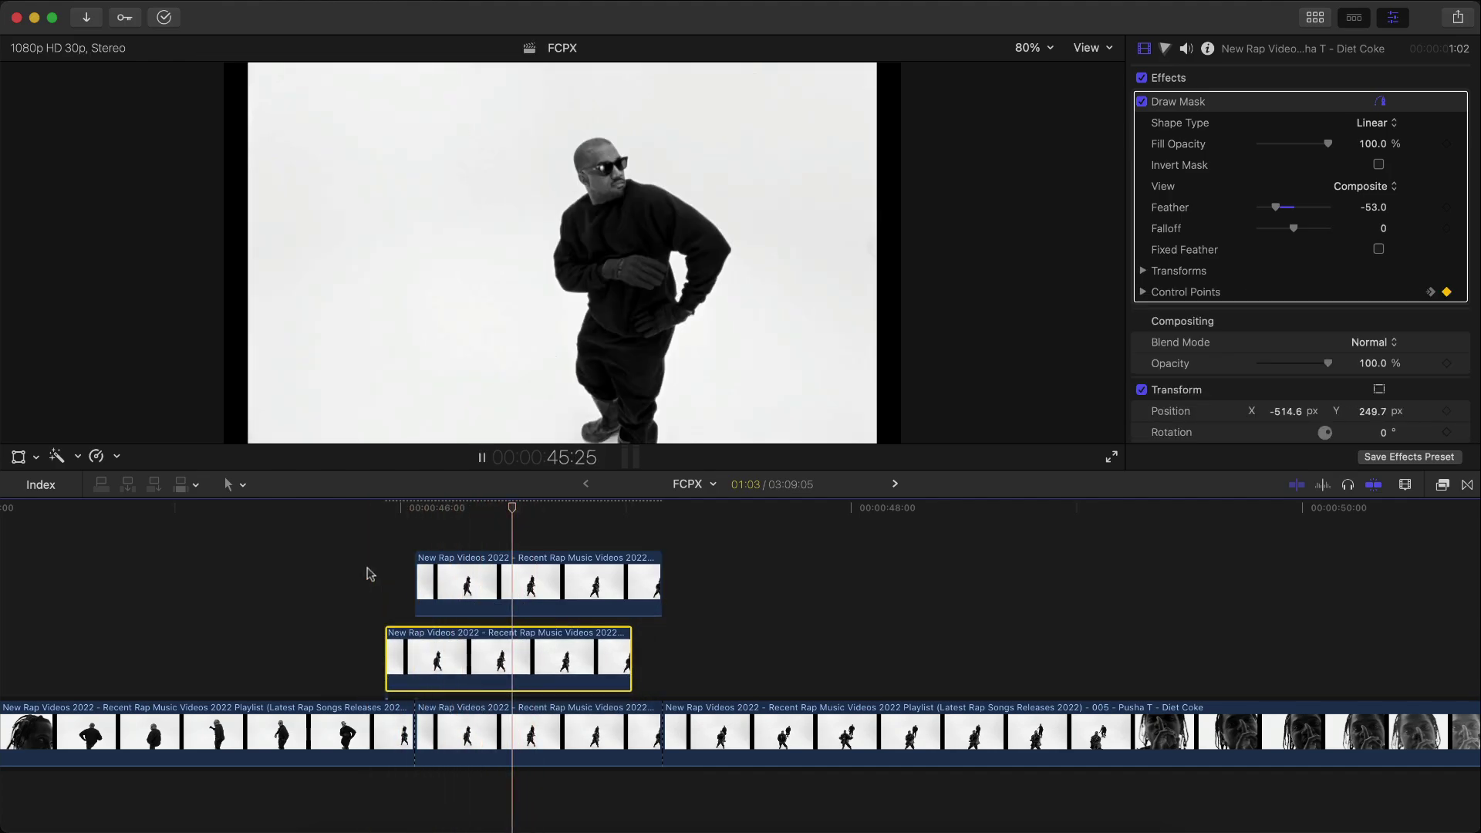
key("space")
key("comma")
key("comma")
key("comma")
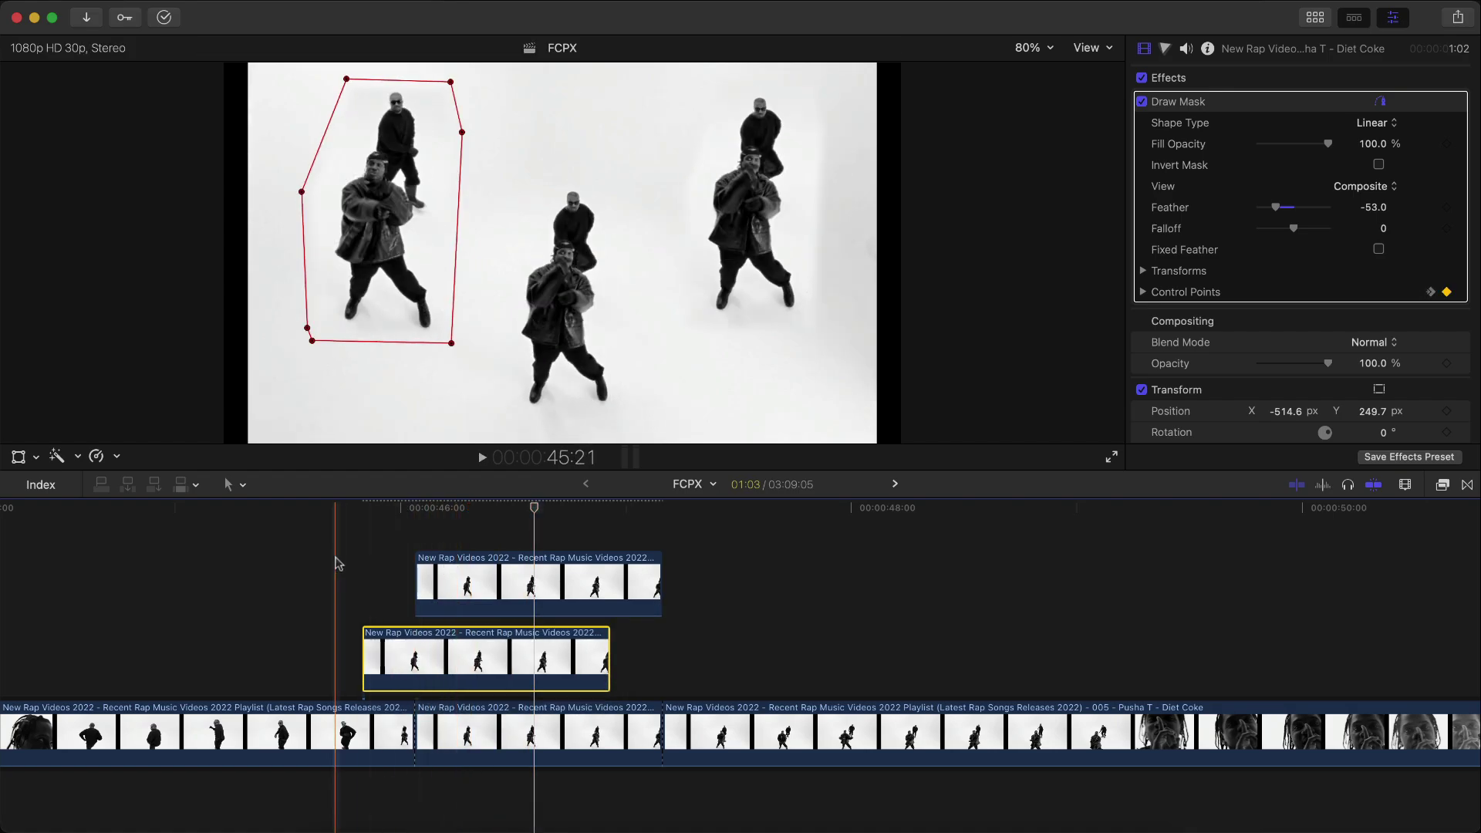
key("space")
- Shift both copies past the original segment's start, with the middle layer starting first and the upper layer after it, and play the result
left_click_drag(432, 652, 500, 652)
left_click_drag(505, 602, 566, 602)
left_click_drag(540, 656, 555, 656)
key("space")
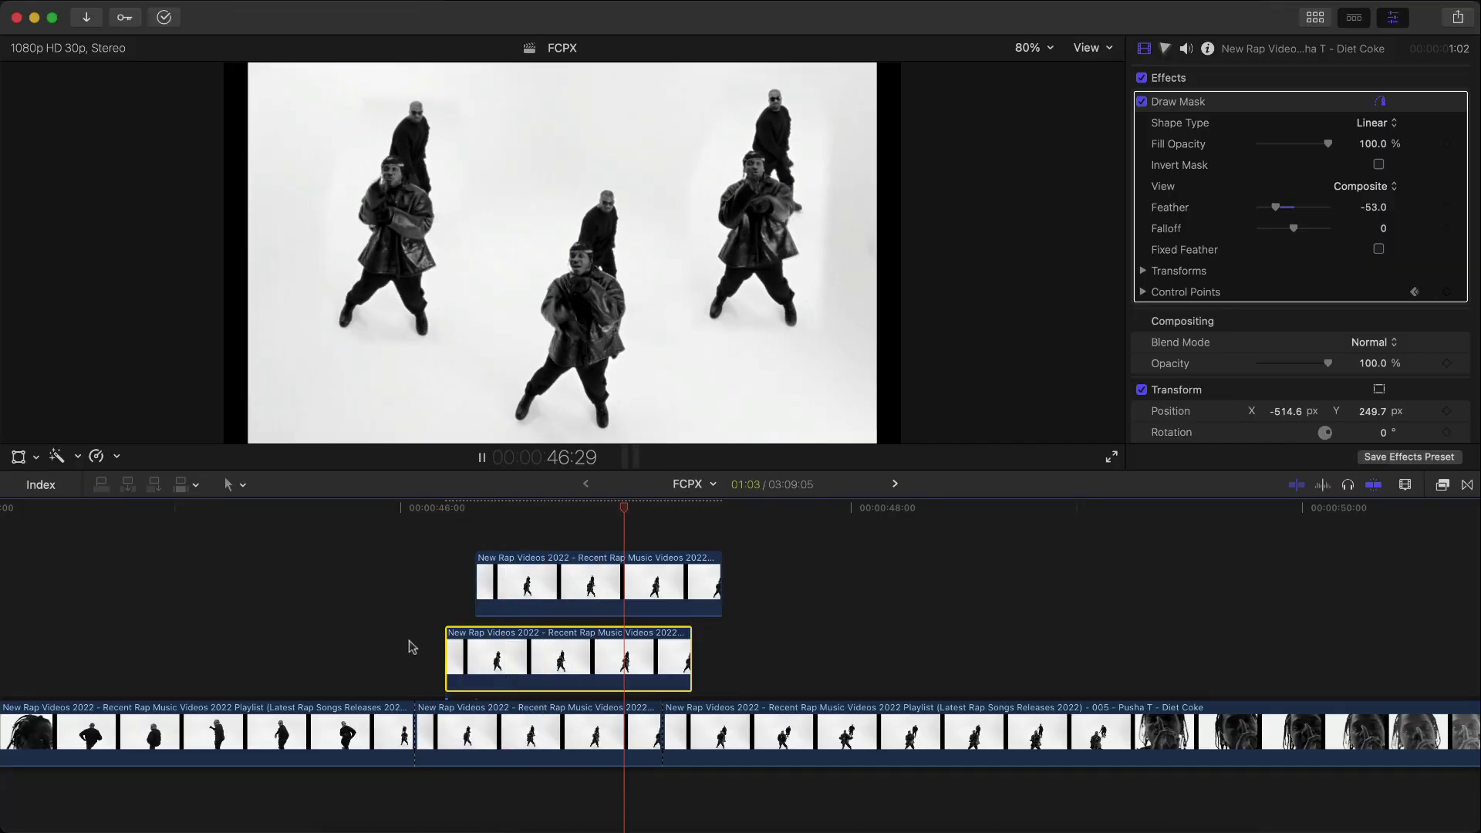
key("super+Up")
key("super+5")
key("space")
key("l")
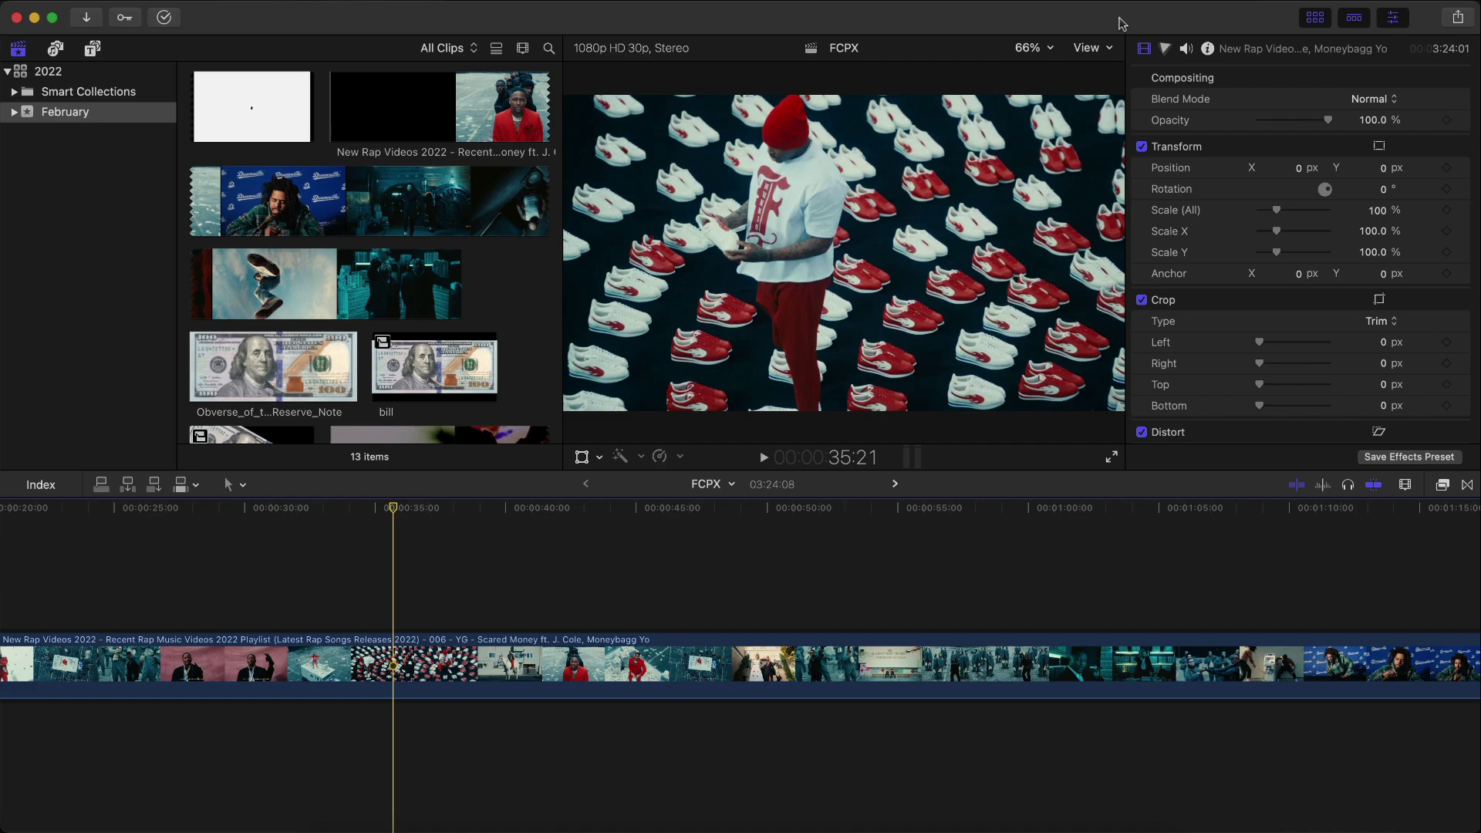
- Add the Obverse_of_the_series_2009_$100_Federal_Reserve_Note image on a layer above the video near the scene change at 31:00
left_click(1316, 17)
key("super+equal")
key("super+equal")
key("super+equal")
left_click(515, 532)
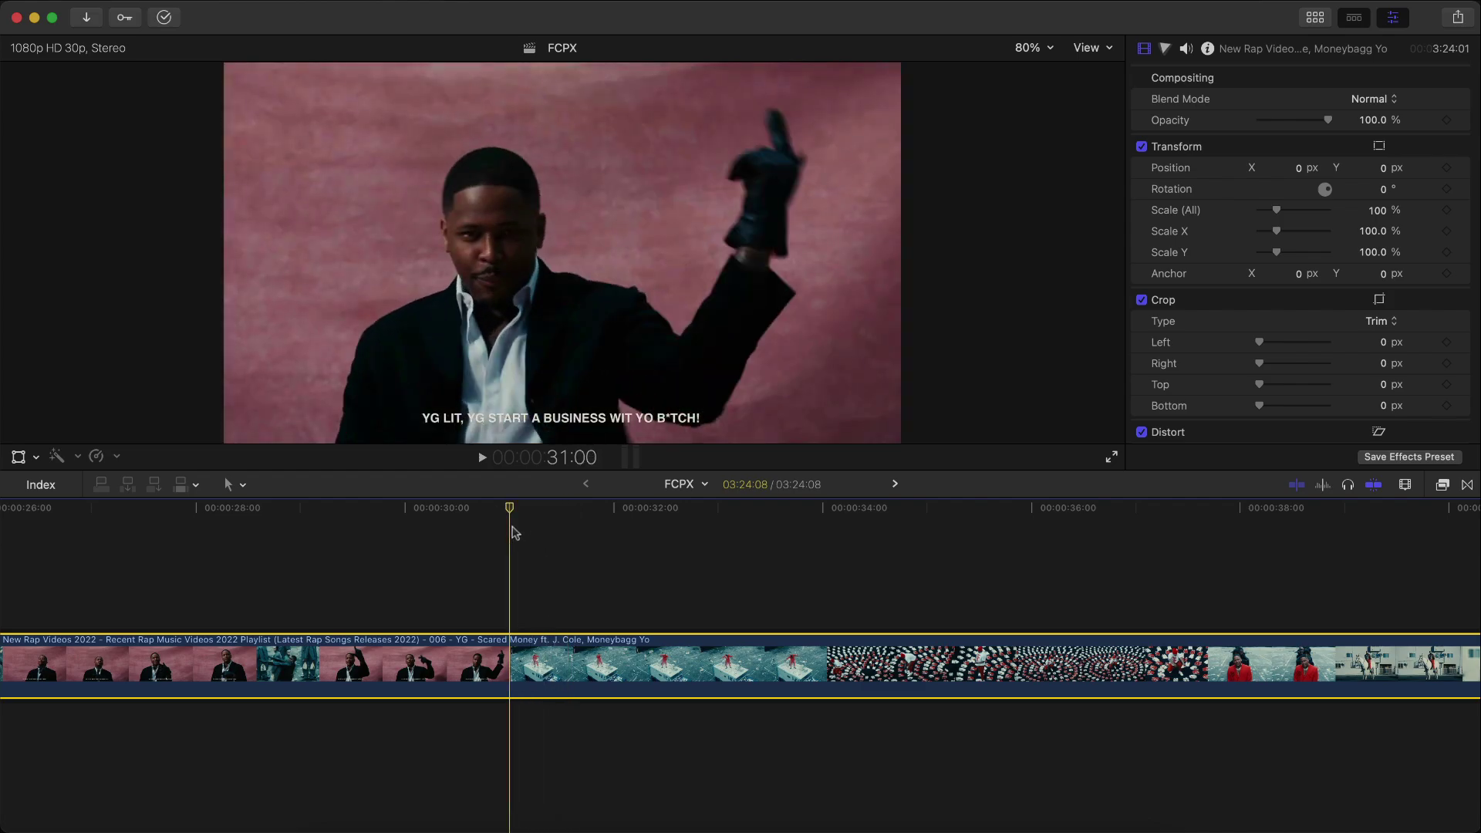
left_click(1315, 17)
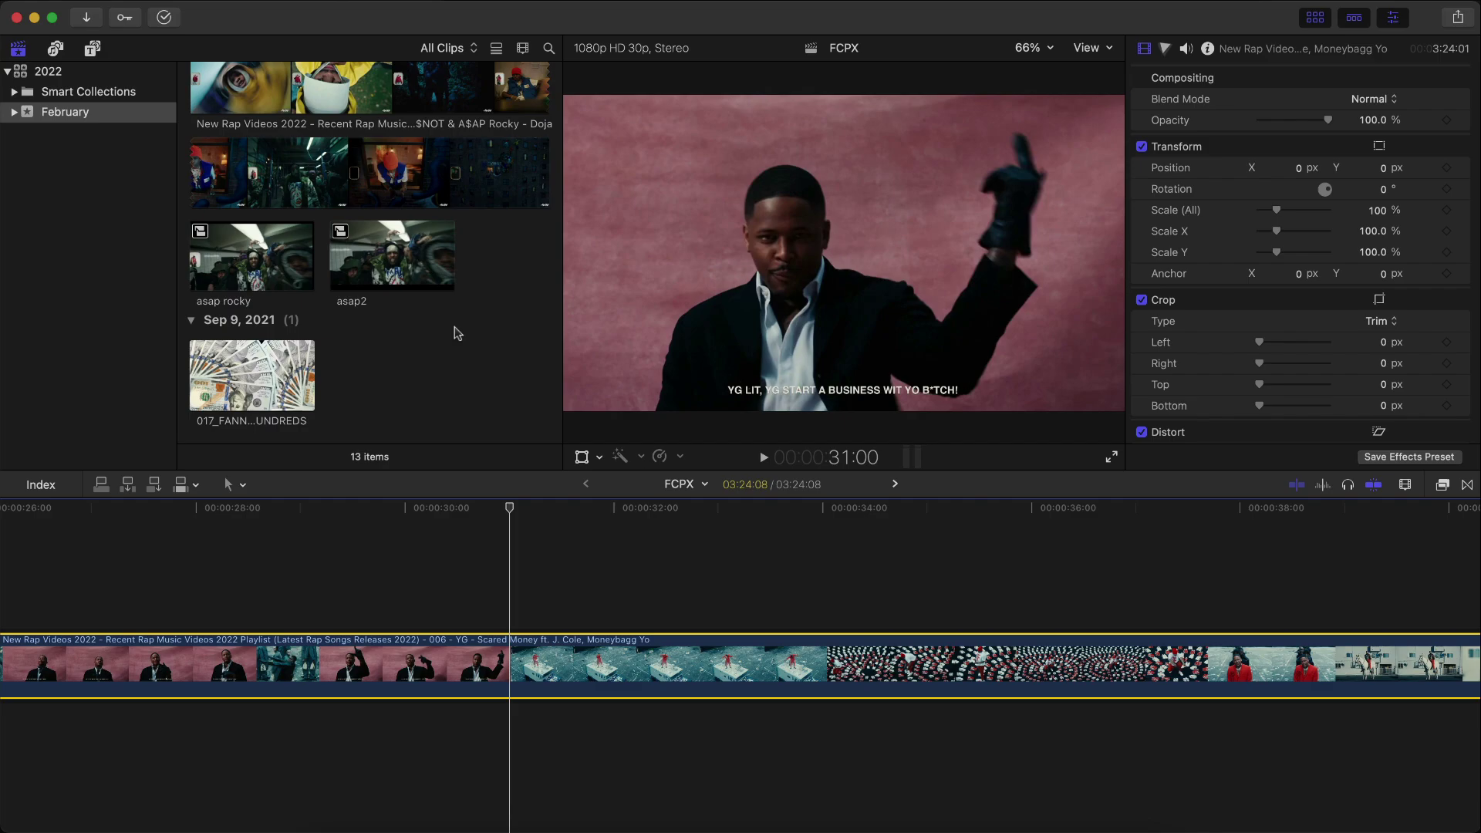
scroll(458, 333, "up", 10)
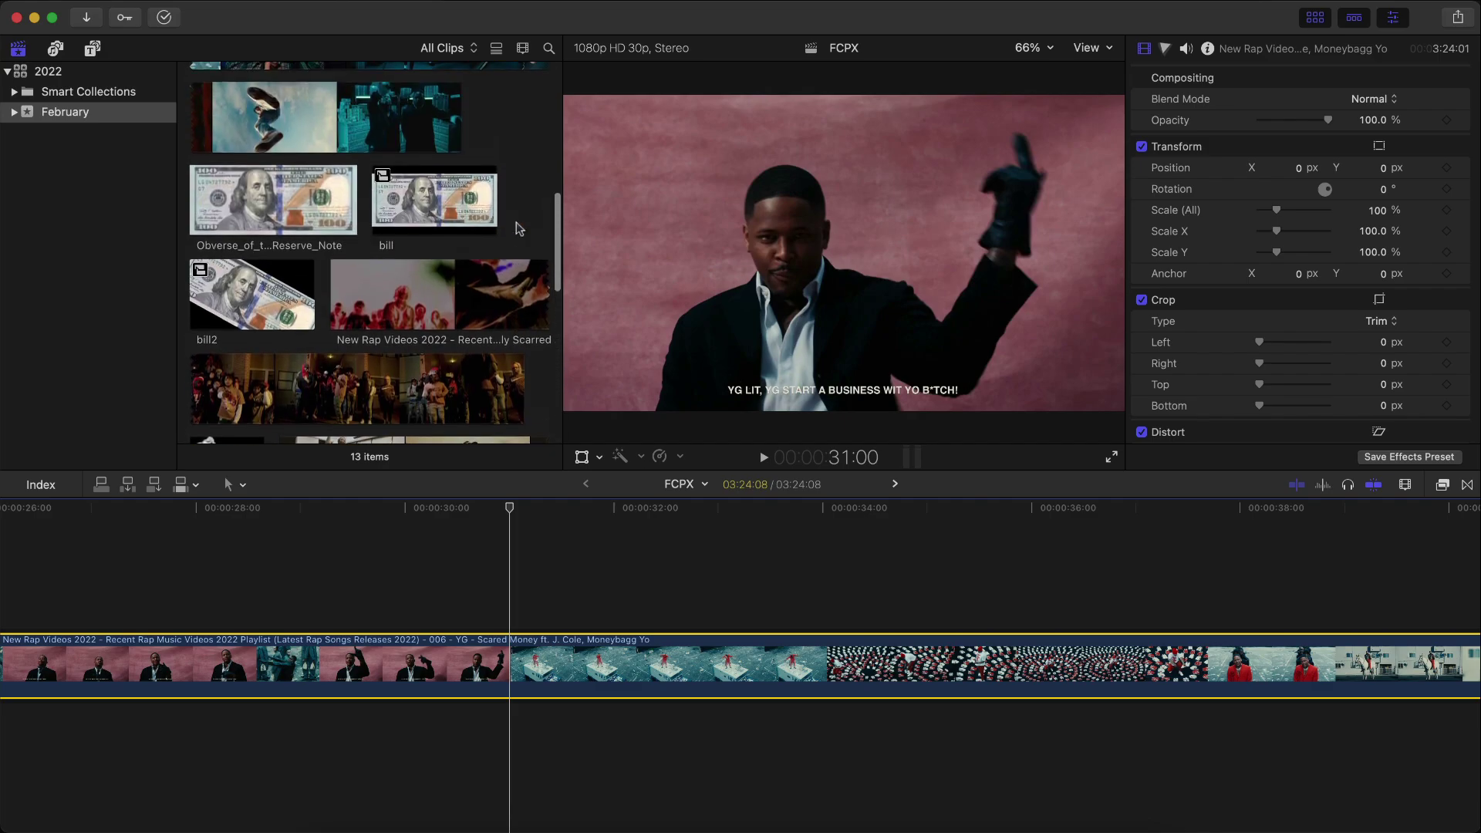
scroll(520, 228, "up", 2)
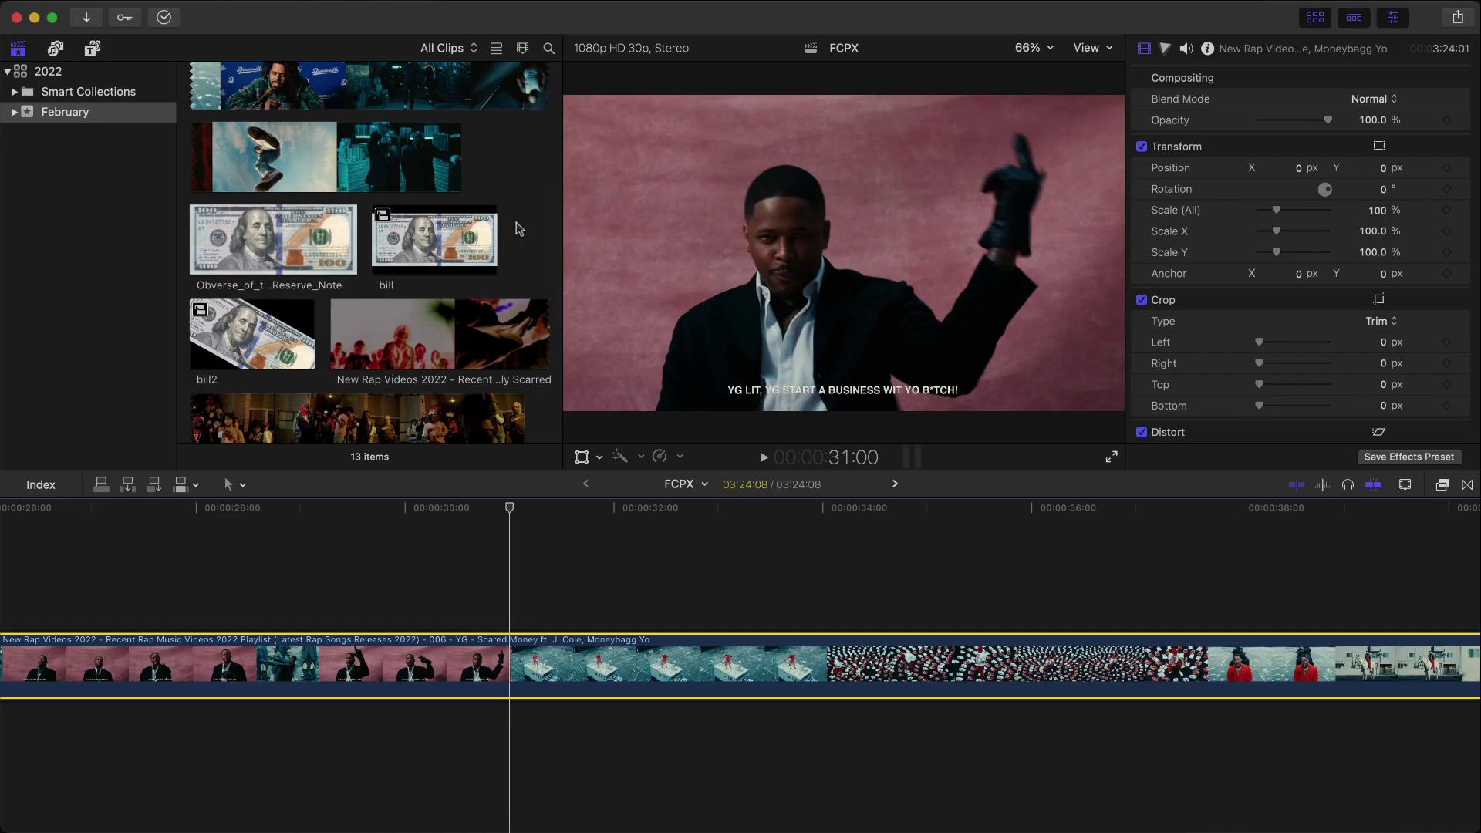
left_click(245, 227)
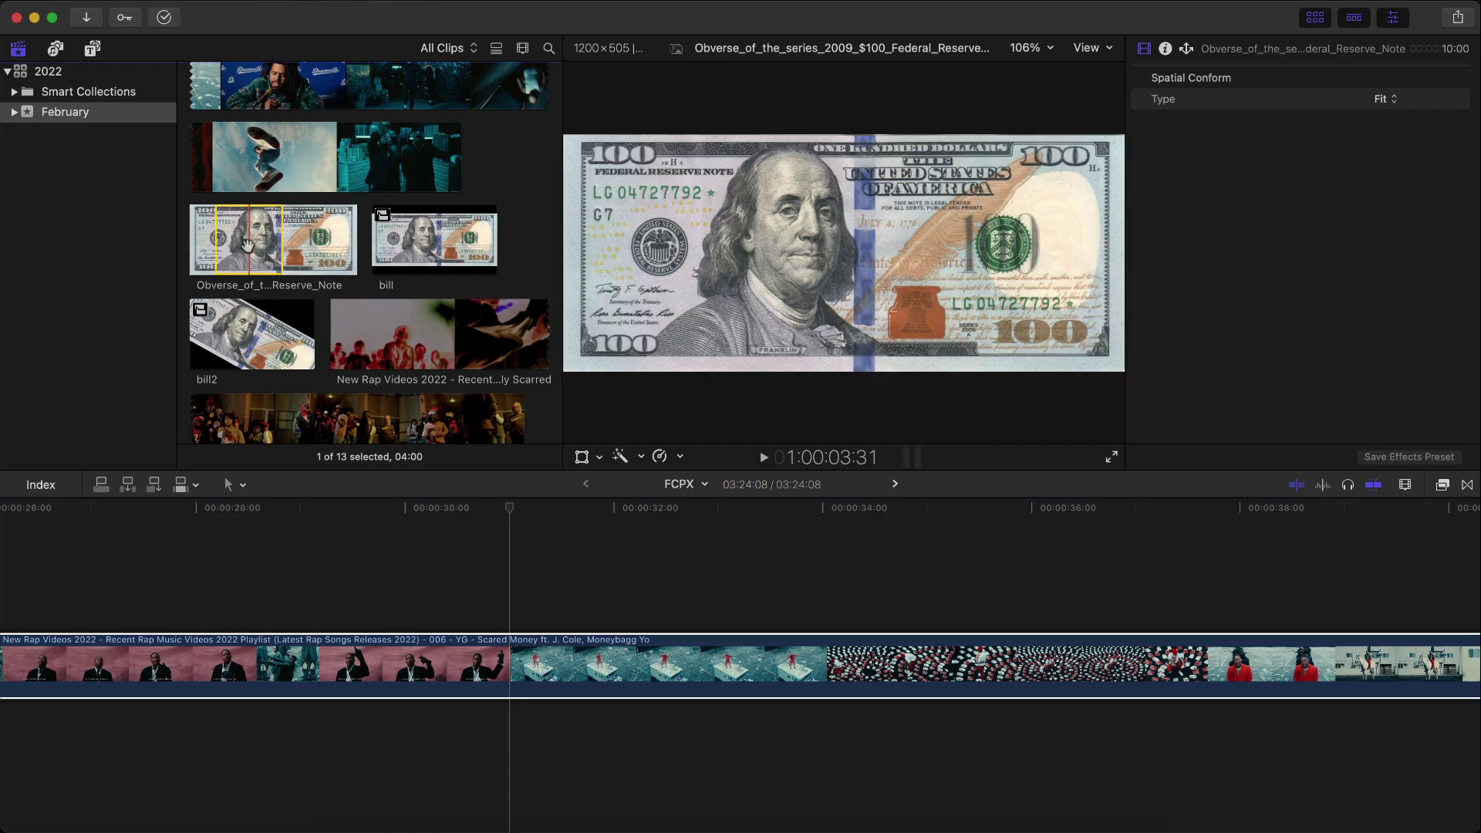
left_click_drag(247, 245, 506, 605)
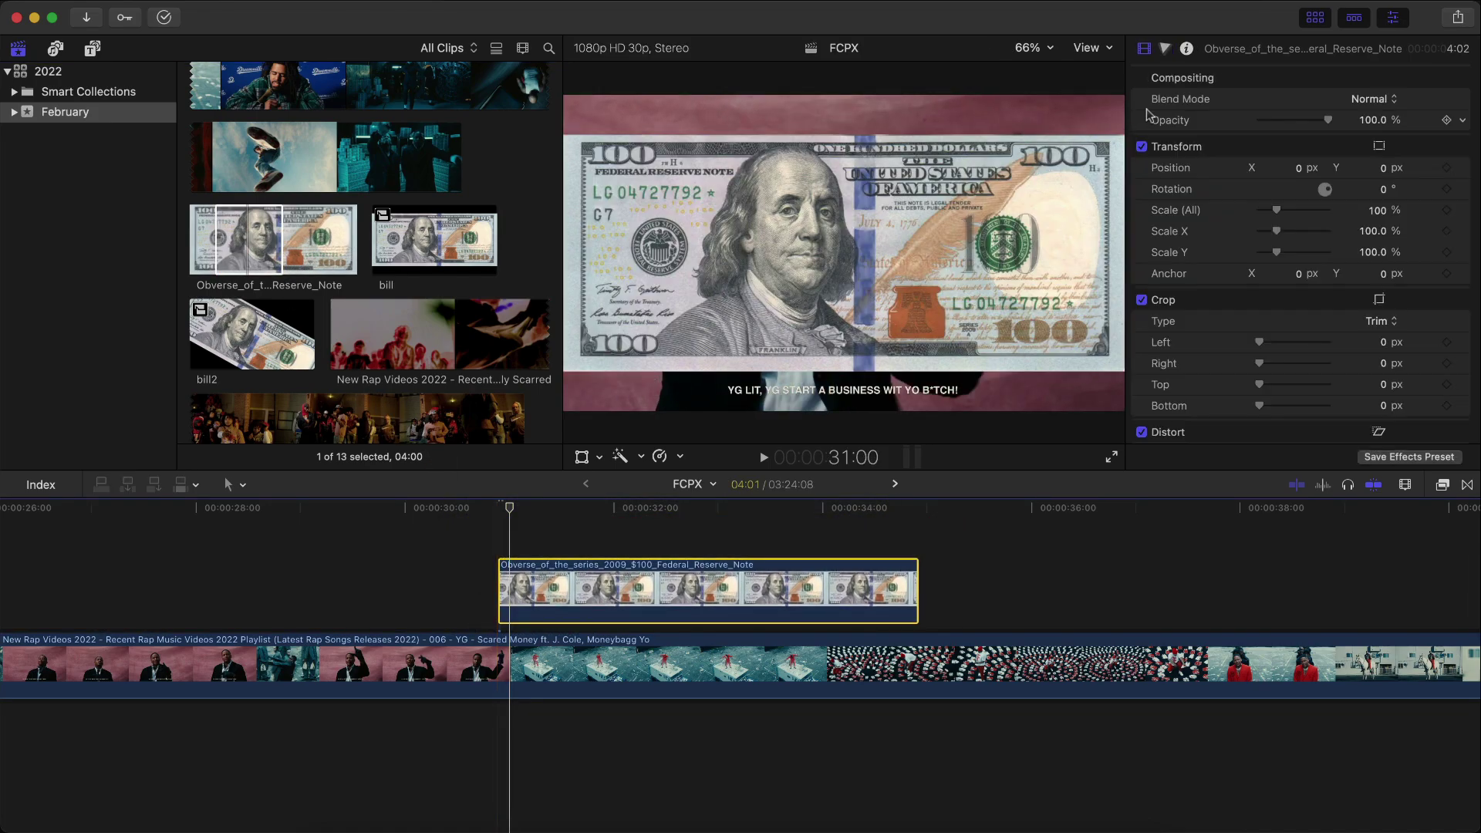
- Move the $100 bill clip earlier over the rapper's shot and trim its end to about 31:19
left_click(1316, 17)
left_click_drag(647, 571, 588, 571)
left_click_drag(589, 571, 496, 571)
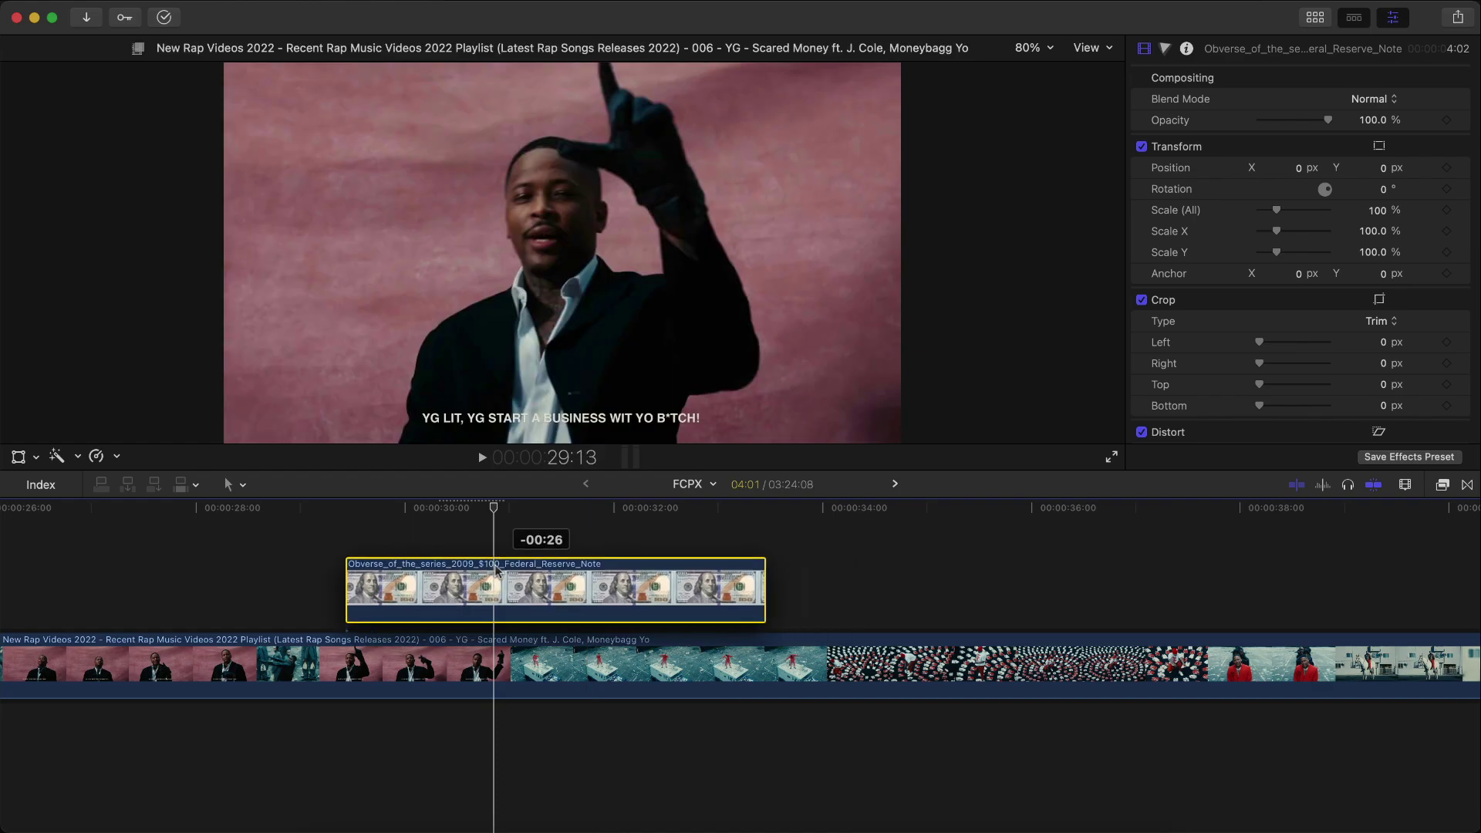
left_click_drag(766, 577, 579, 577)
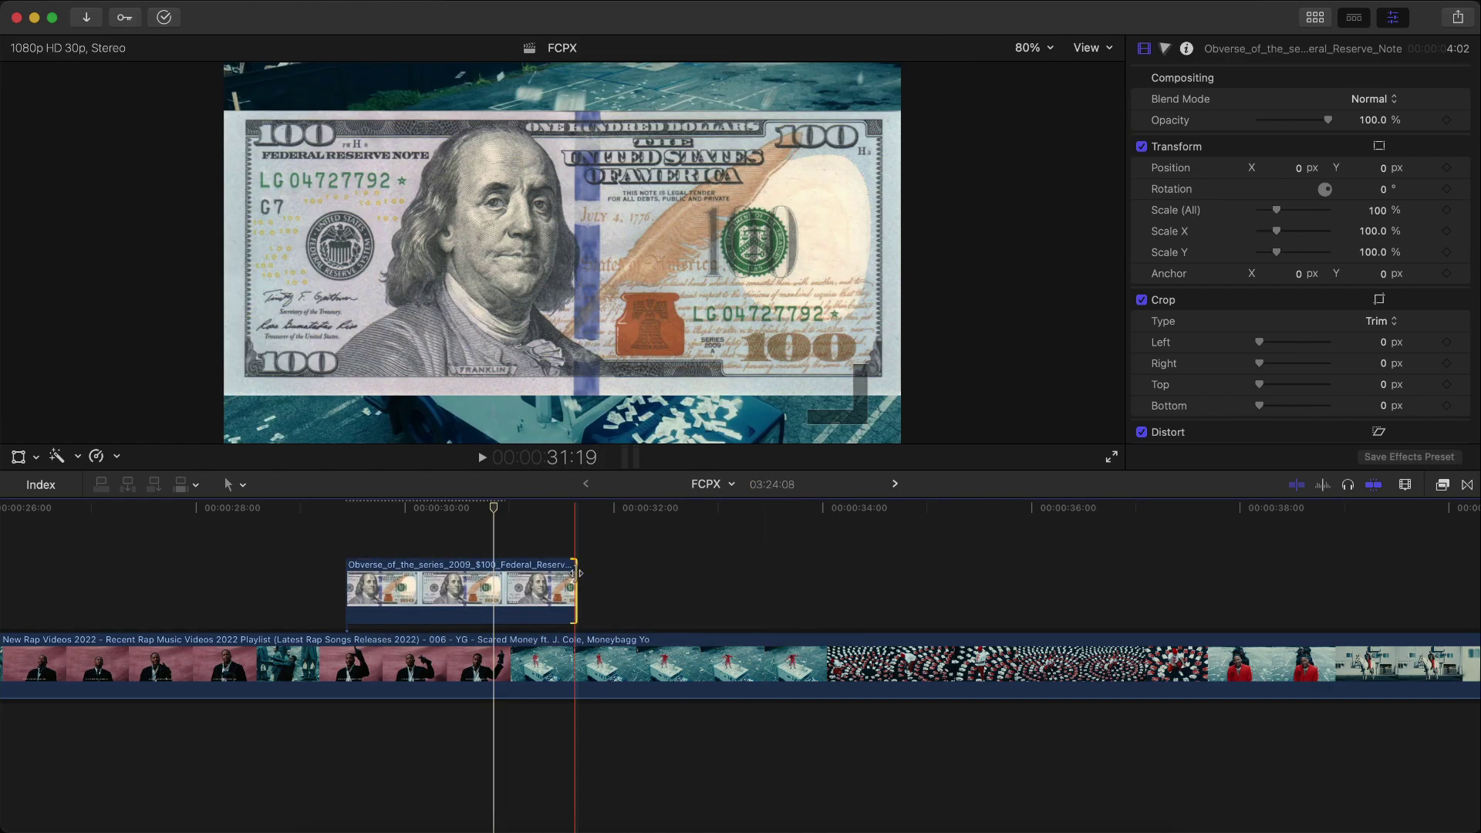
- Trim the start of the $100 bill clip to 30:16 so it lasts 1:08
scroll(579, 586, "up", 3)
scroll(463, 591, "left", 3)
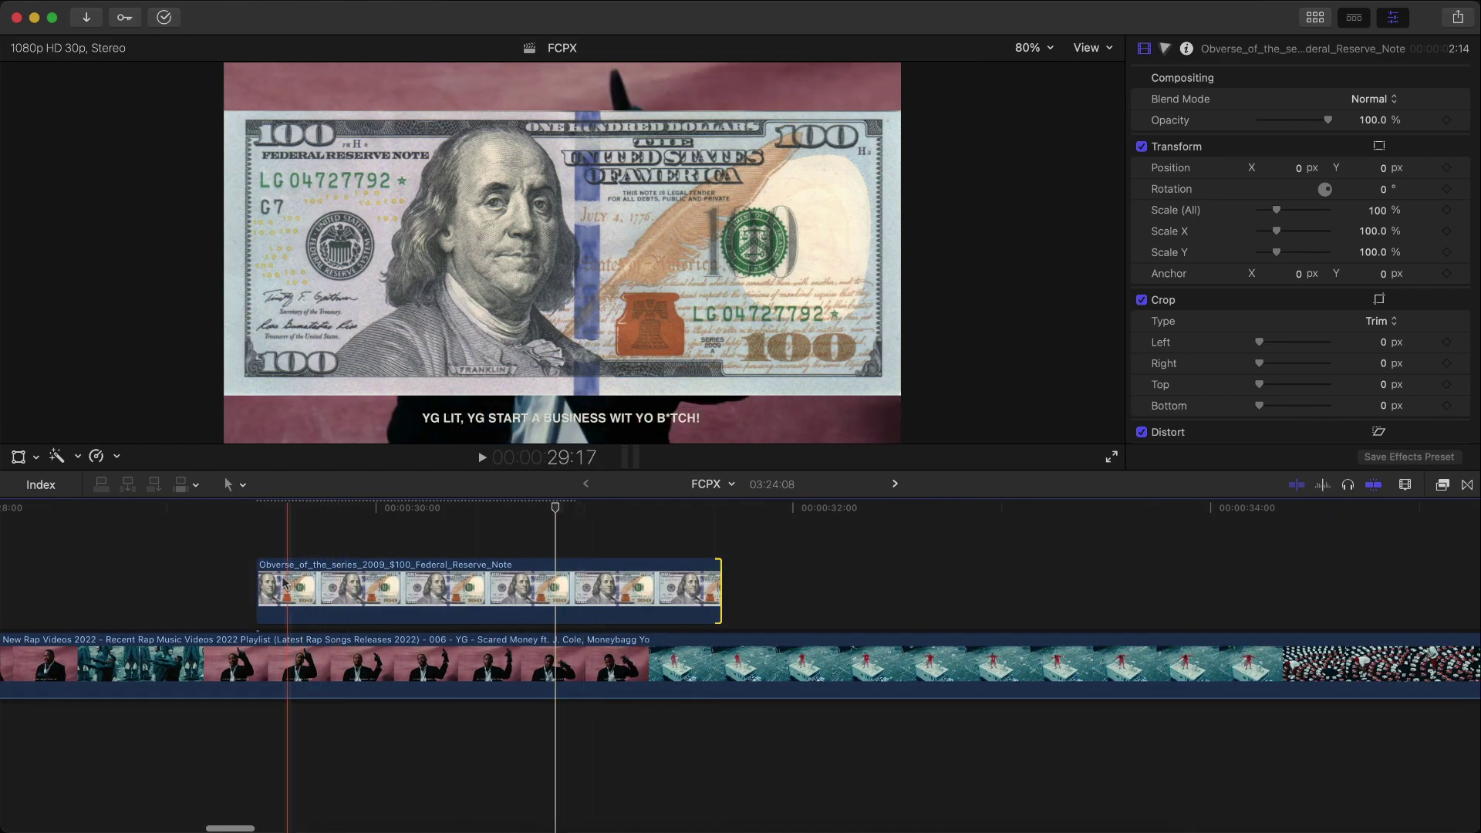
left_click(500, 587)
left_click_drag(259, 580, 432, 581)
key("space")
key("cmd+=")
left_click(426, 590)
key("space")
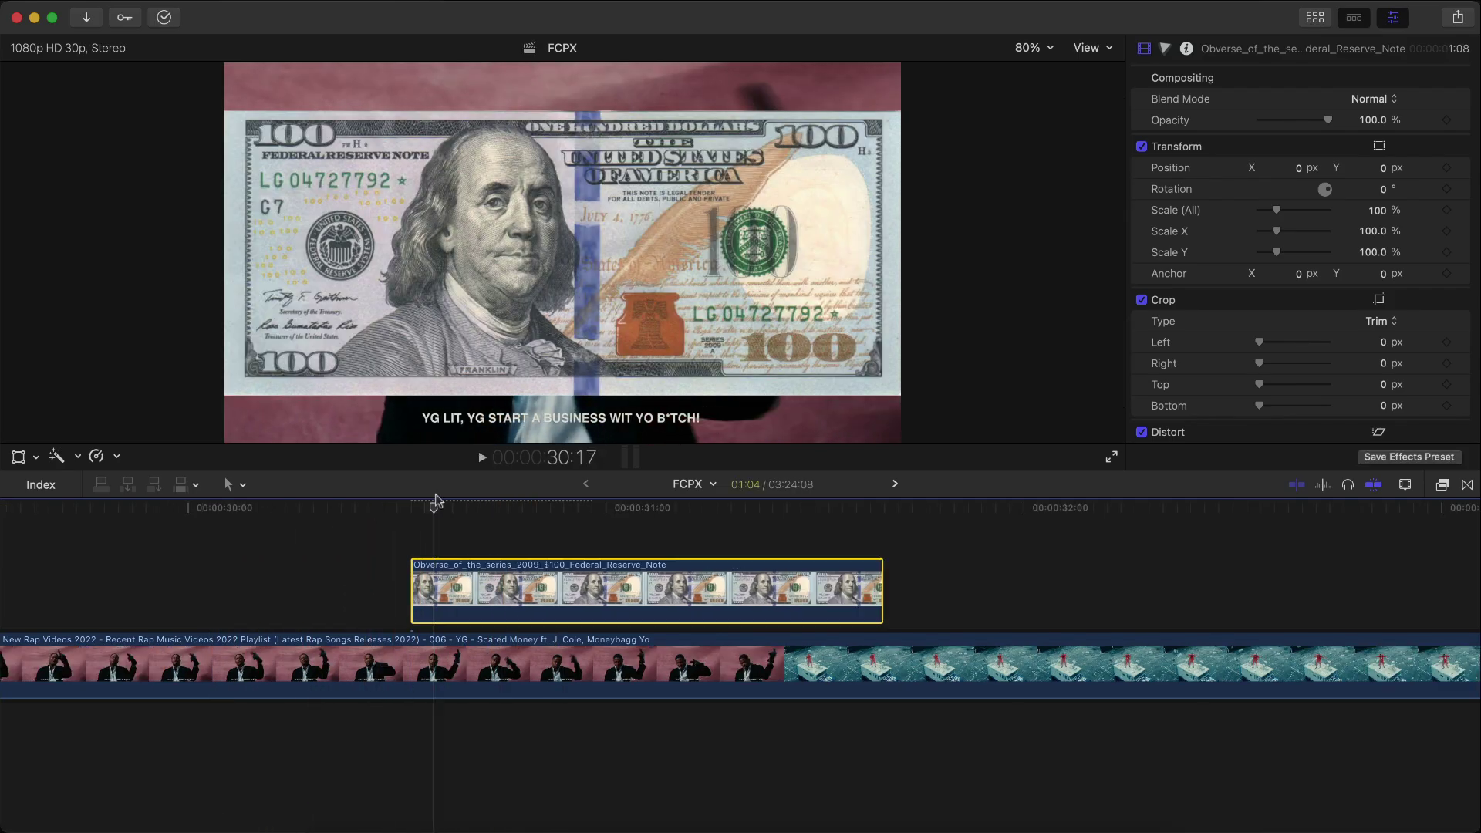
- Transform the $100 bill so it sits over the frame's upper-left corner at about X -1252.1 px, Y 541.3 px
left_click(23, 457)
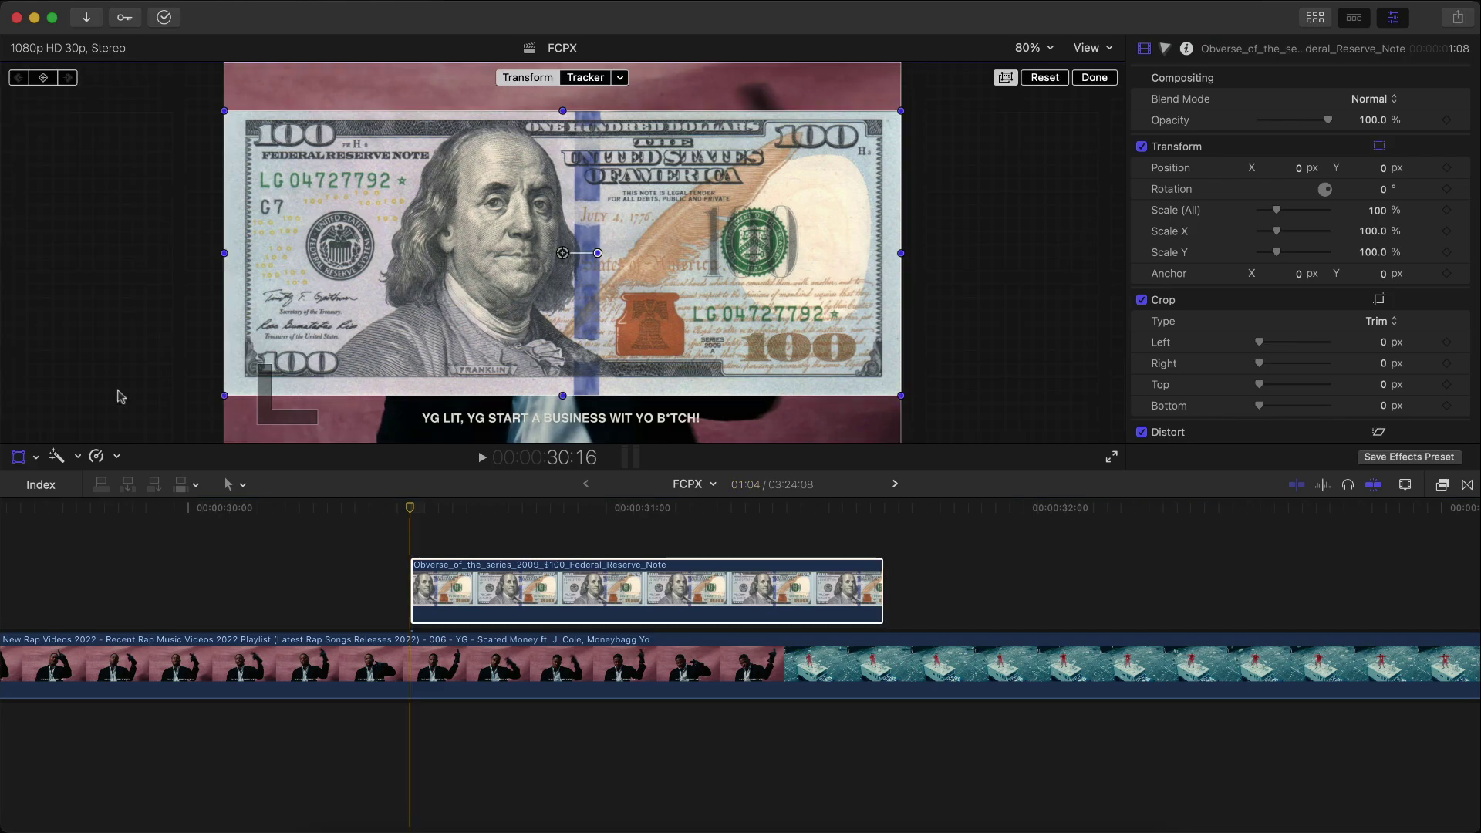
left_click_drag(629, 240, 560, 248)
left_click(1031, 49)
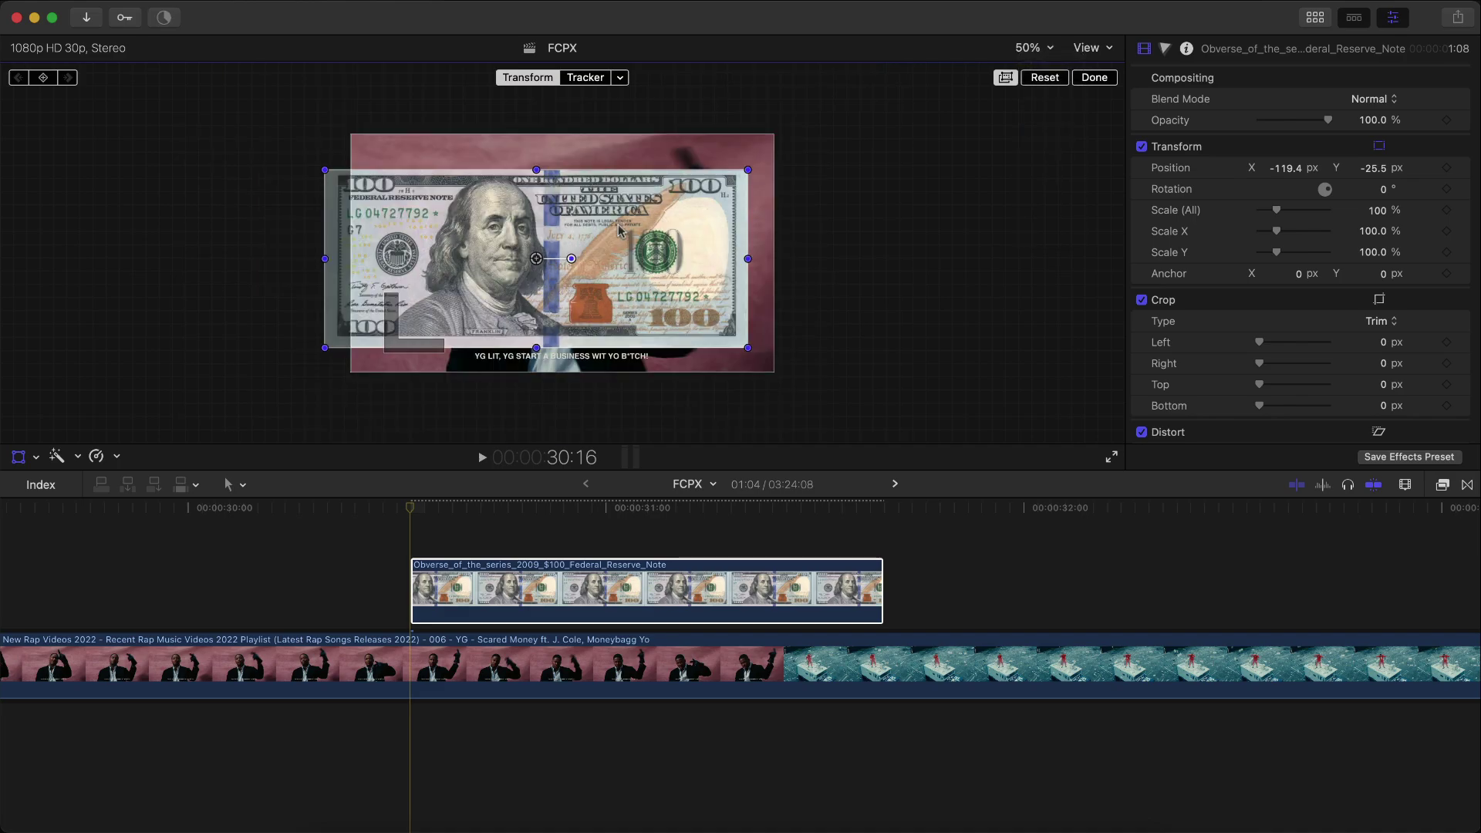
left_click_drag(621, 231, 458, 155)
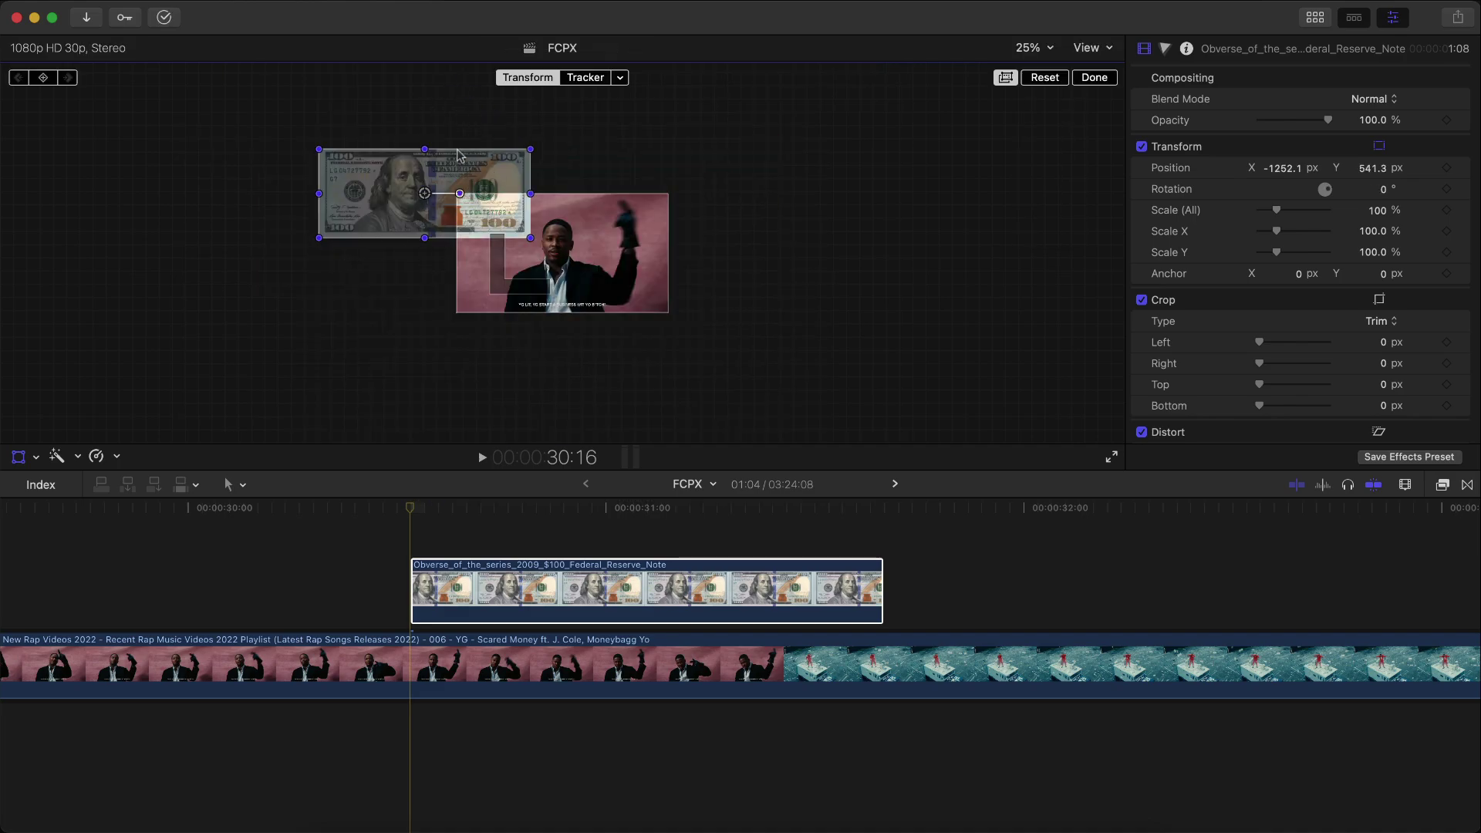
- Toggle the display of image areas outside the frame to compare how the bill appears with and without it, leaving it on
left_click(1011, 79)
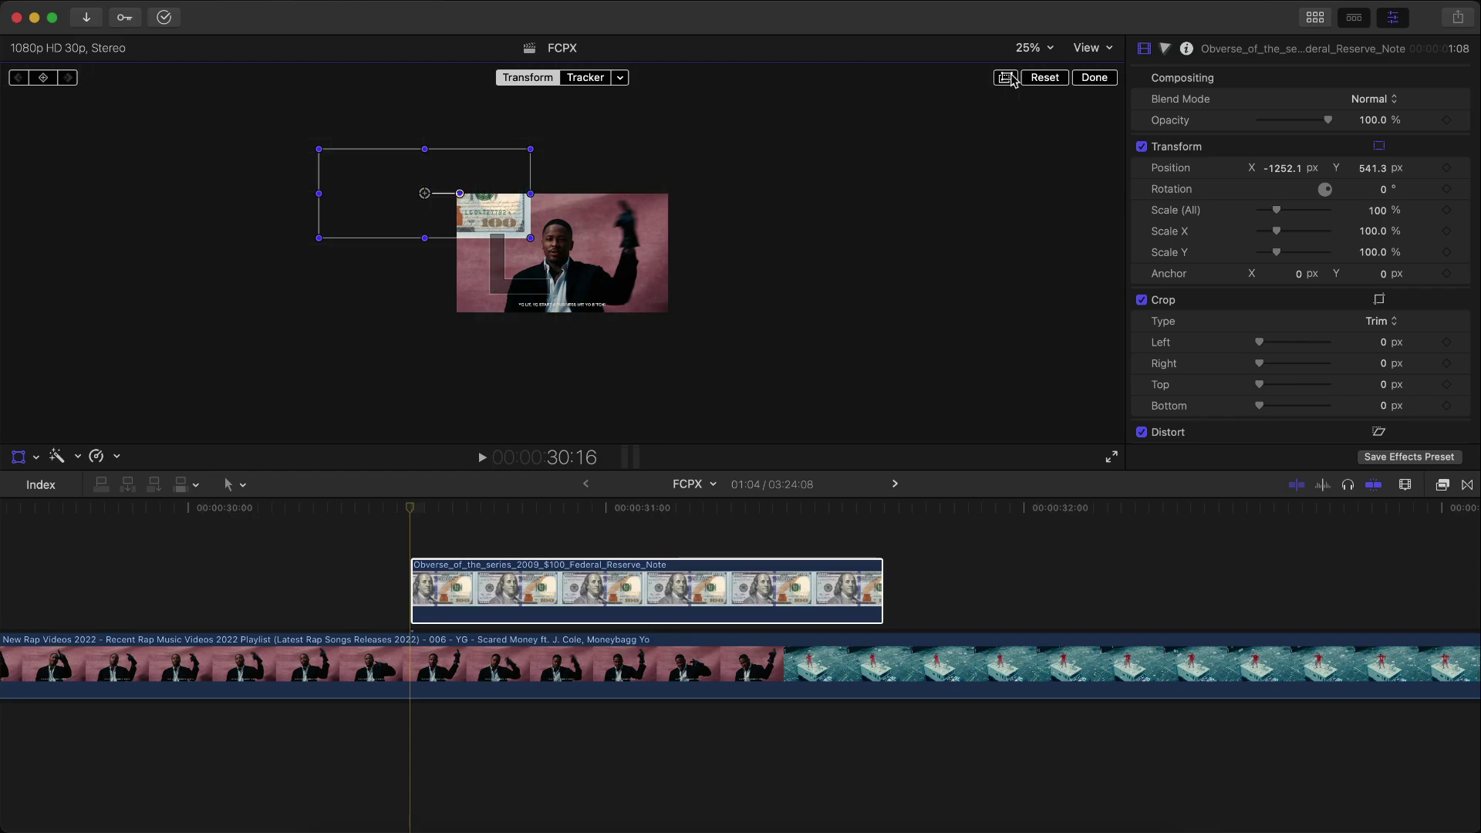
left_click(1006, 80)
left_click(1006, 79)
left_click(1006, 80)
left_click(1007, 80)
left_click(1006, 79)
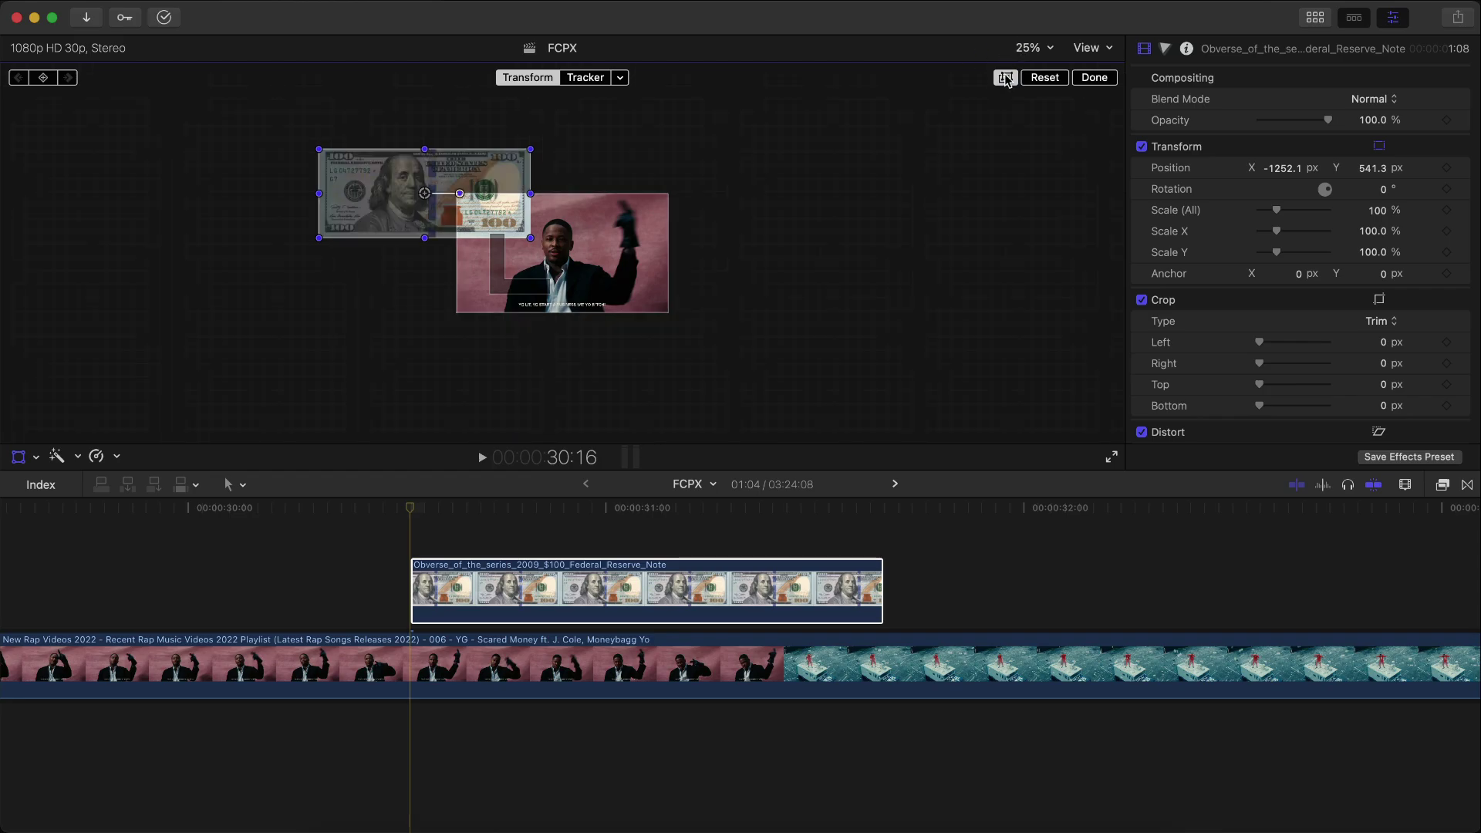
left_click(1006, 79)
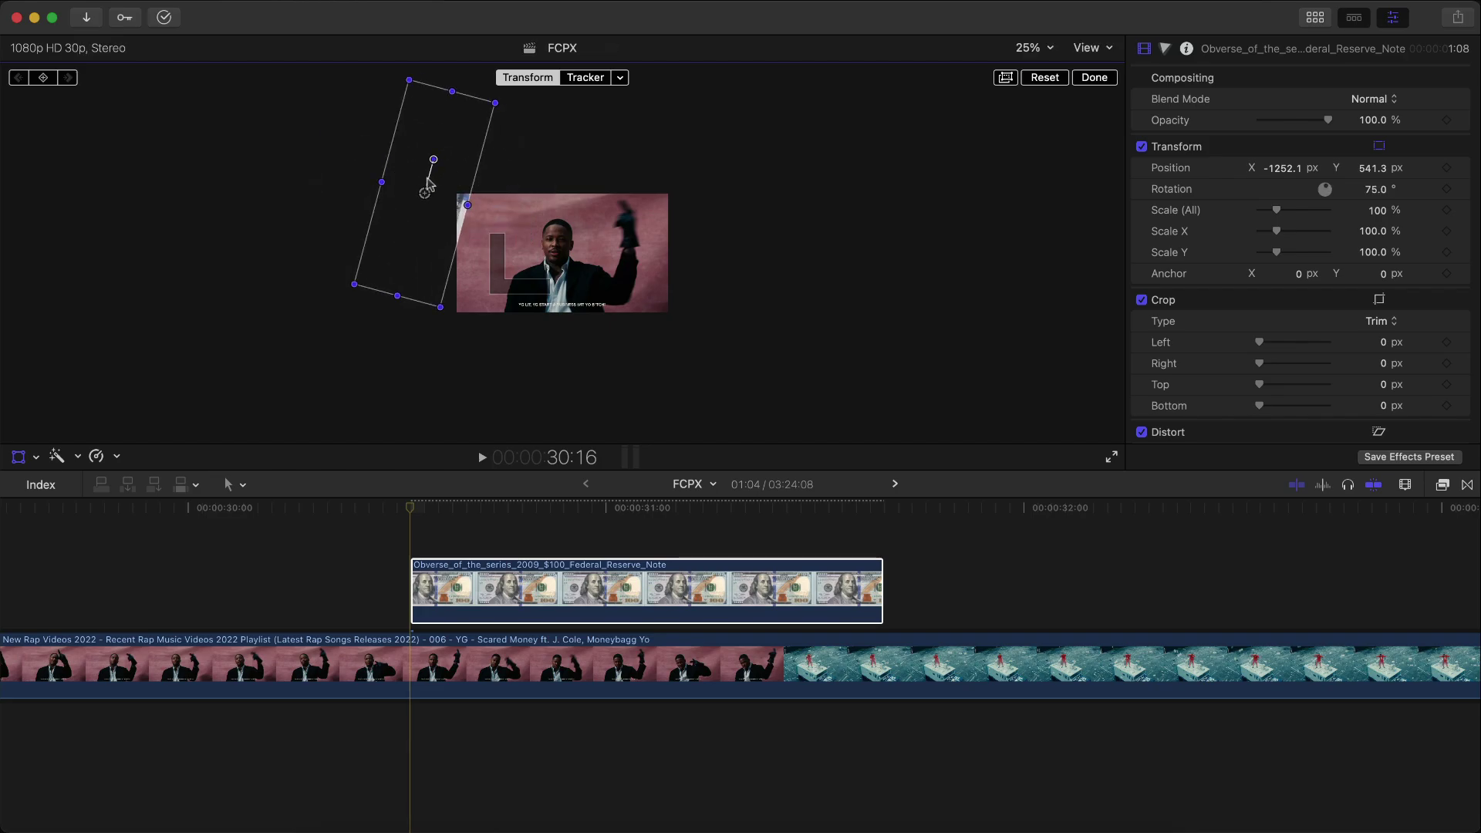
left_click(1006, 78)
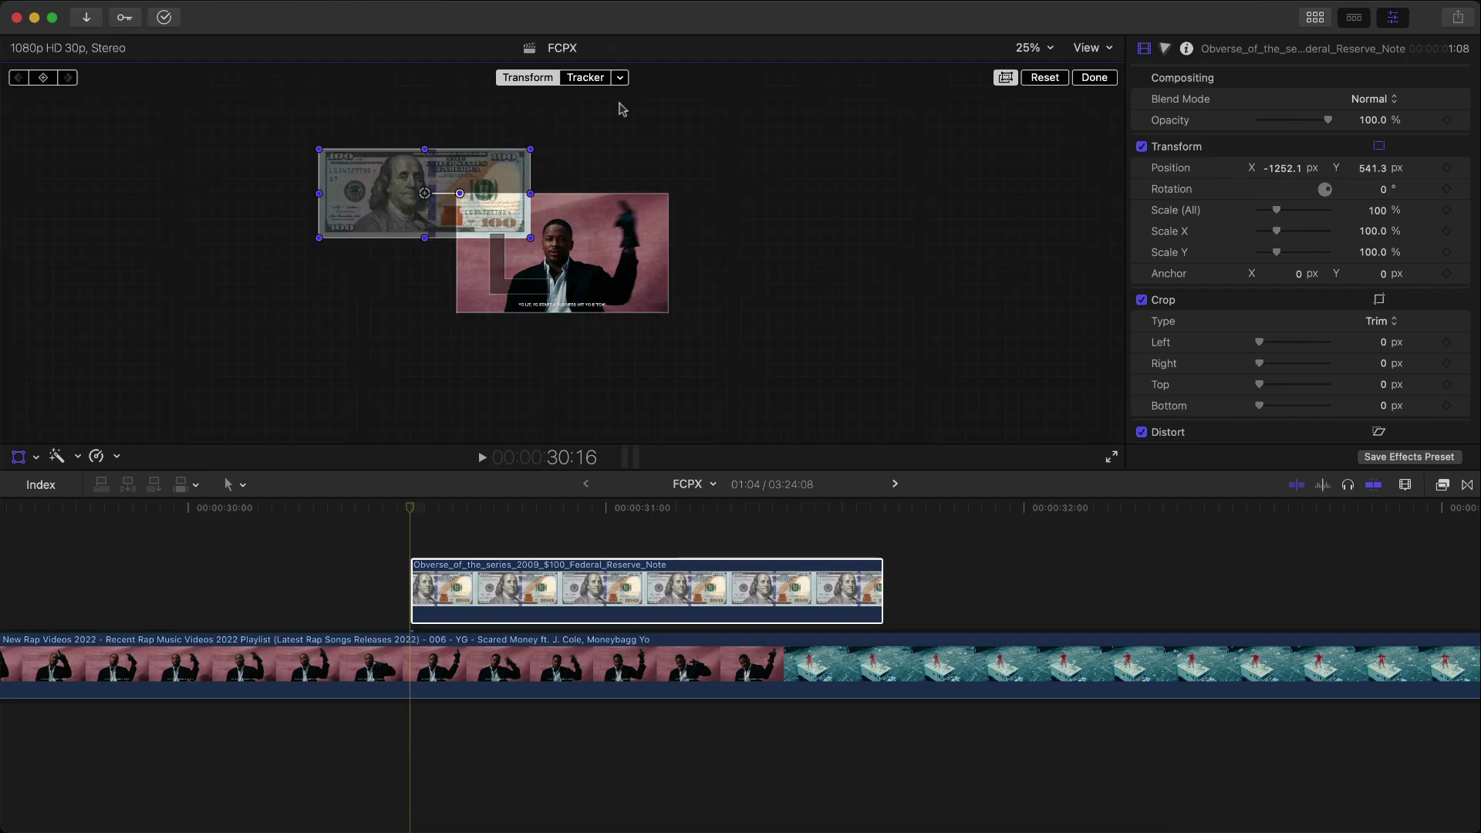
- Keyframe the bill from X -2174.5, Y 467.5 at 50° on its first frame to X 1639.4, Y -883.5 at -149.4° near its end
left_click_drag(414, 184, 353, 165)
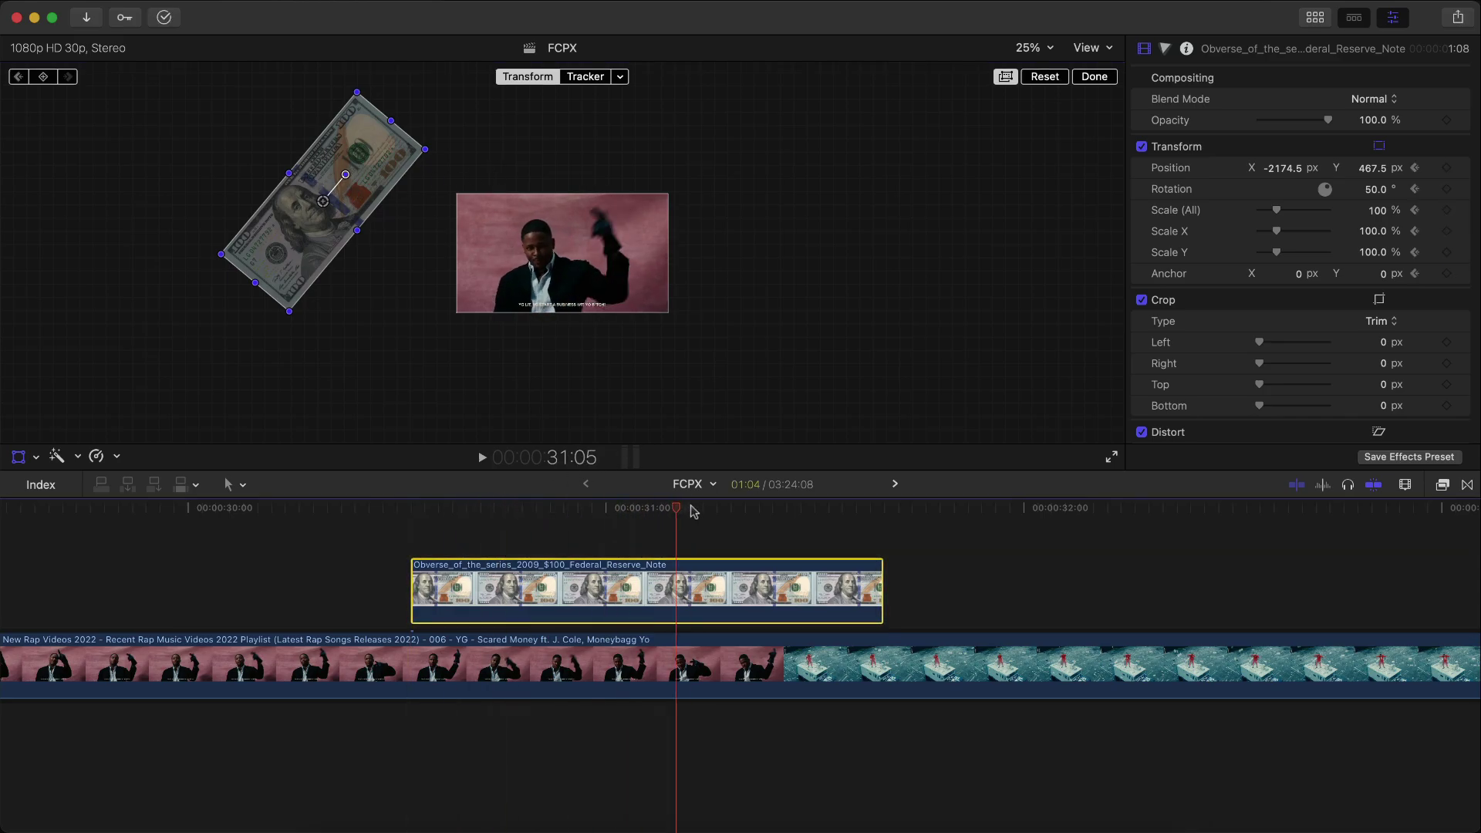
left_click(878, 513)
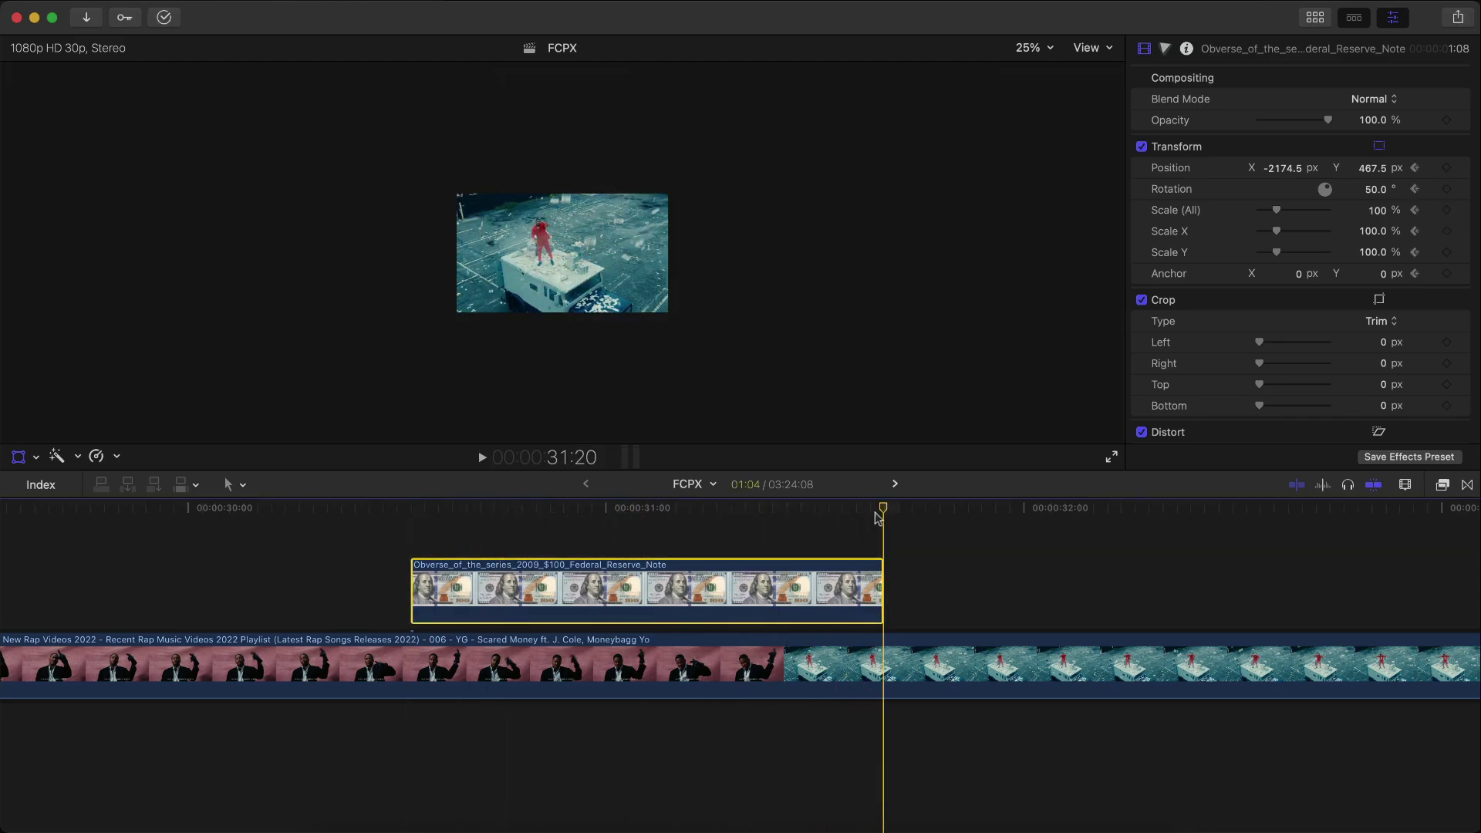
key("Left")
left_click_drag(330, 184, 705, 398)
left_click_drag(771, 505, 415, 496)
key("space")
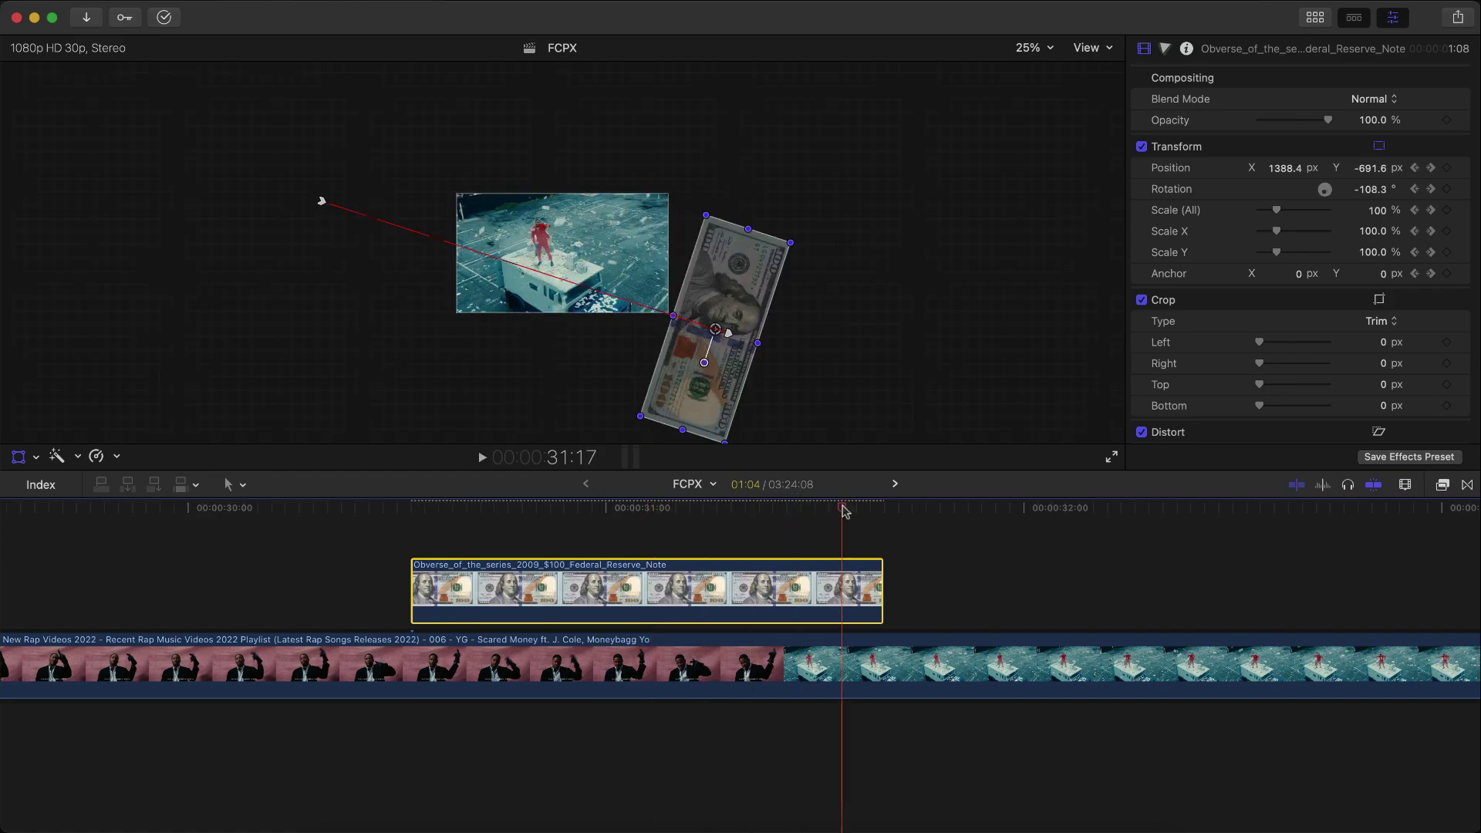
mouse_move(719, 373)
left_mouse_down()
mouse_move(703, 353)
mouse_move(716, 369)
left_mouse_up()
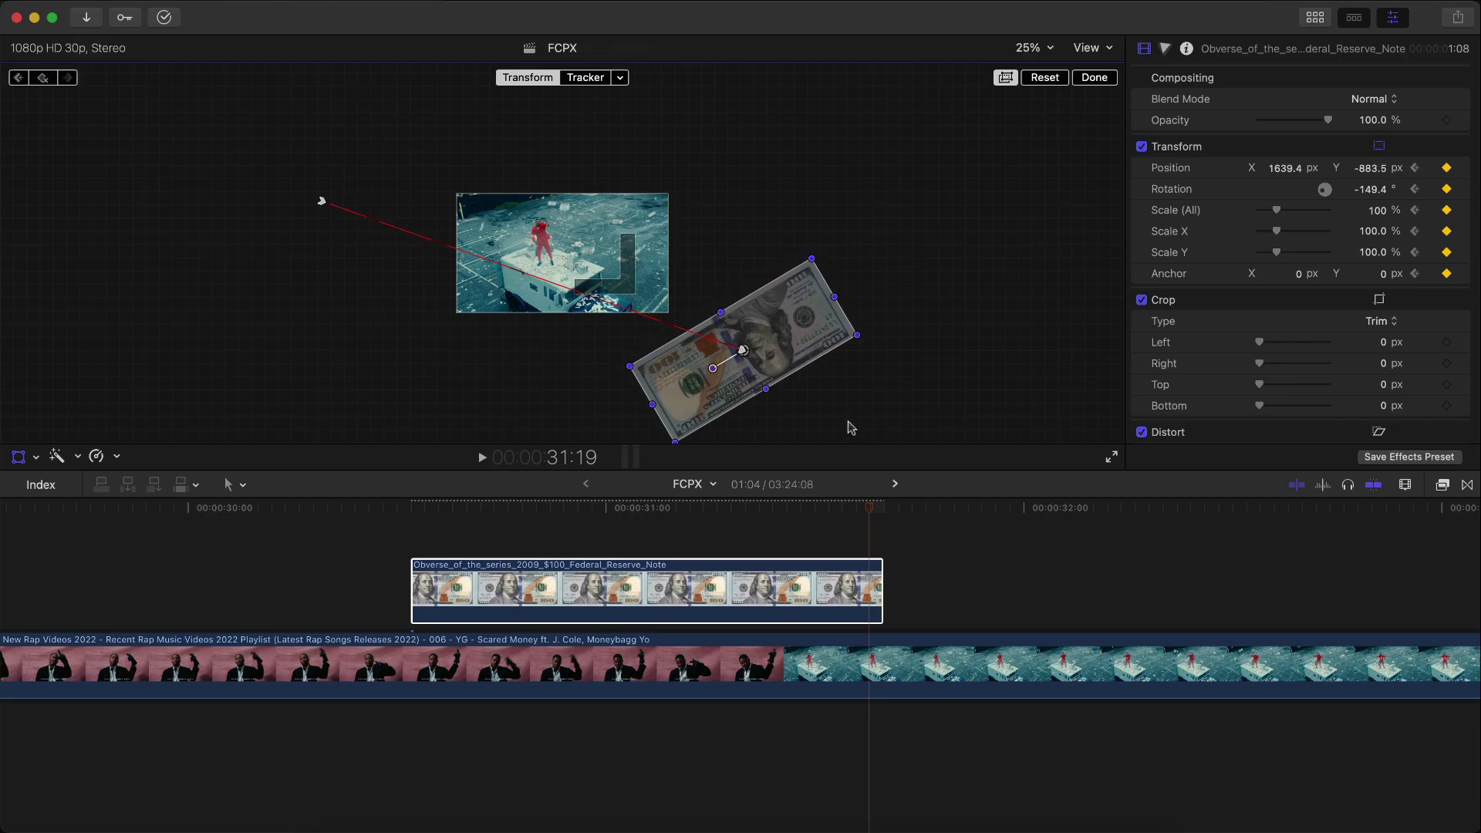
left_click_drag(862, 509, 780, 532)
key("space")
key("space")
- Show the bill clip's video animation and move its final Transform keyframe earlier to 01:00:03:04, playing back the faster throw
right_click(772, 592)
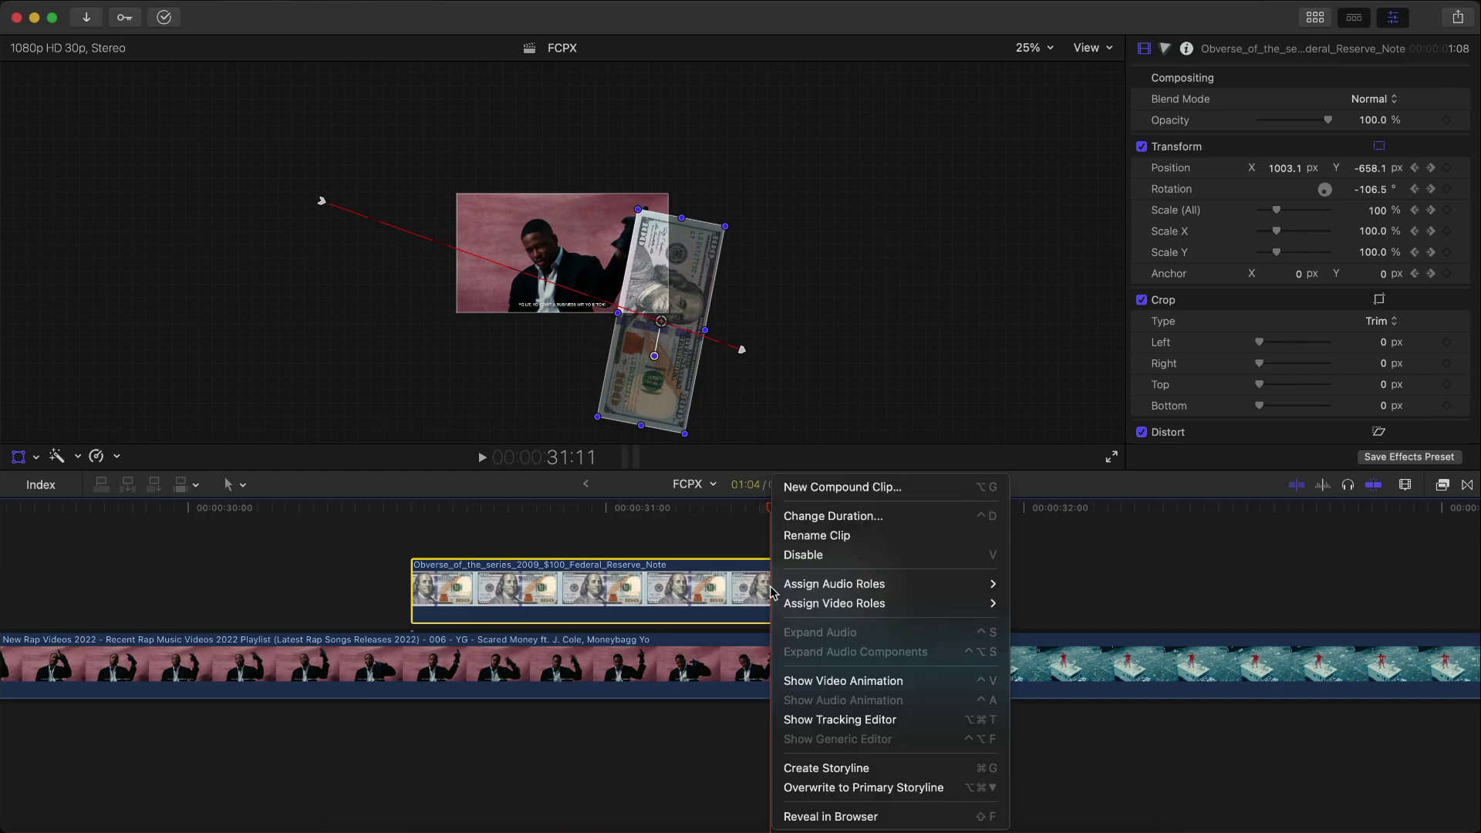
left_click(817, 681)
left_click_drag(891, 590, 758, 588)
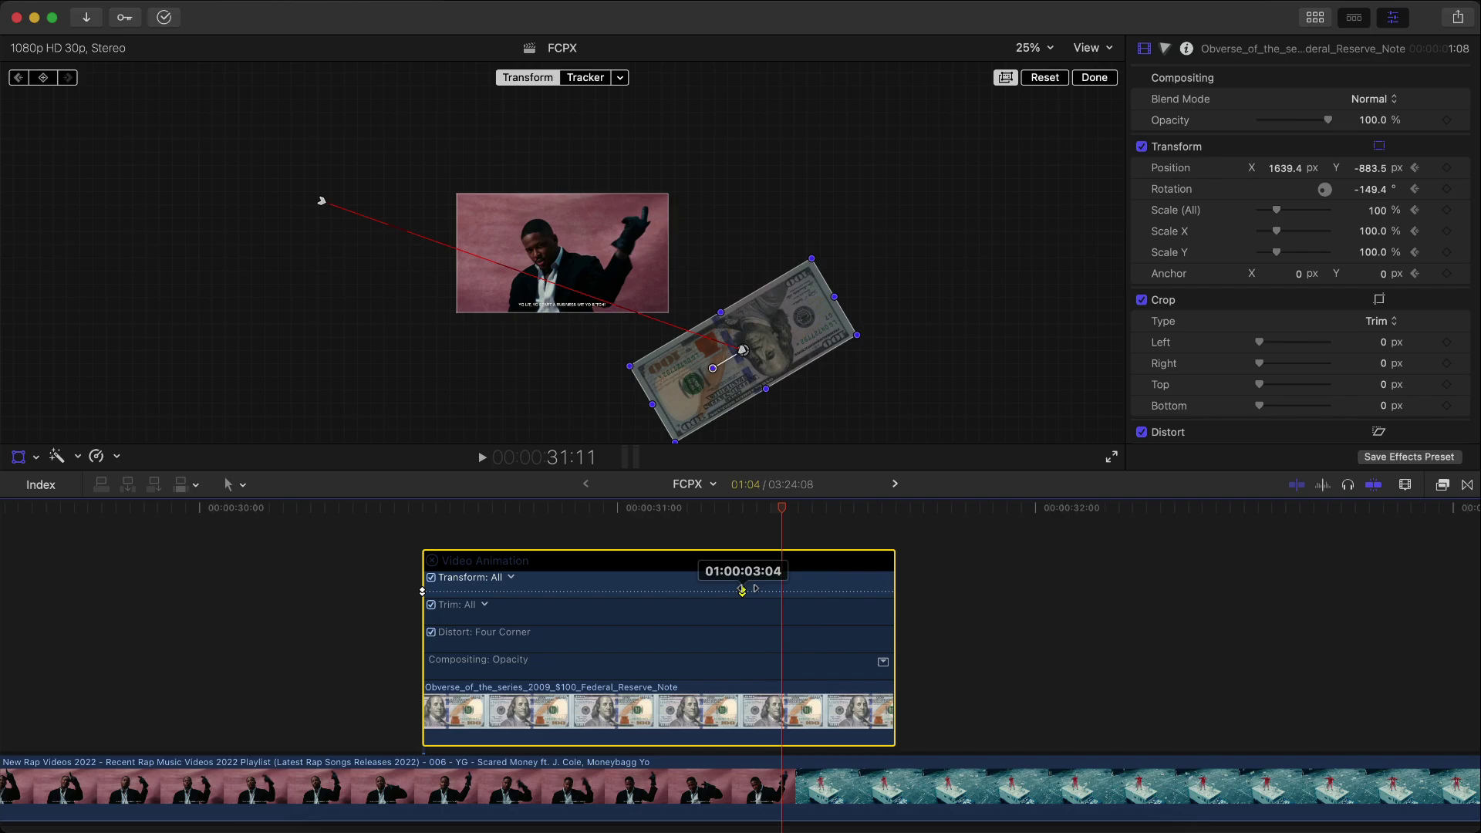
left_click(424, 508)
key("space")
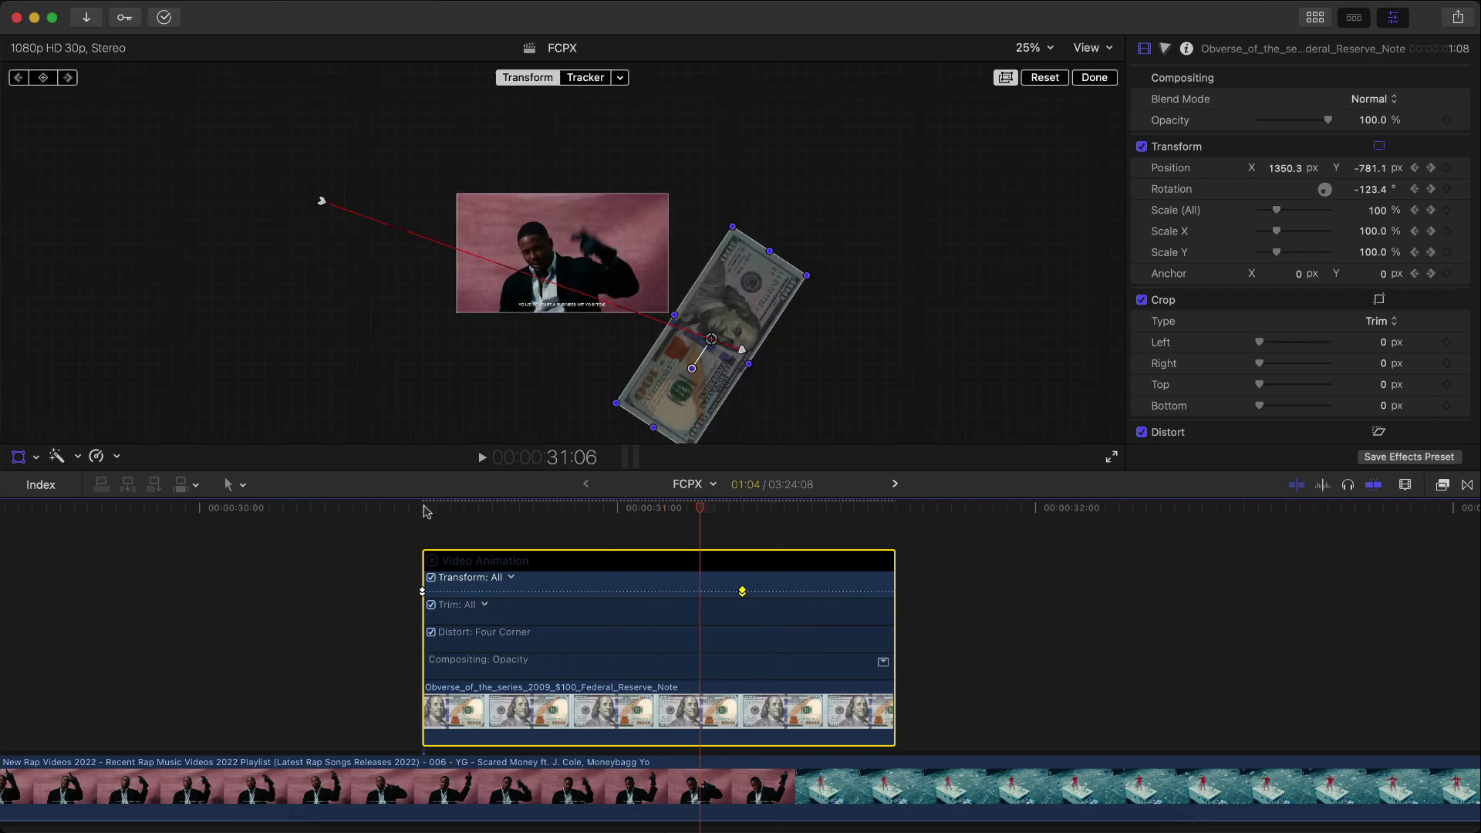
left_click(423, 508)
key("space")
- Keyframe the bill's Scale (All) at 298% at 30:29, while it passes across the frame
left_click_drag(423, 508, 617, 513)
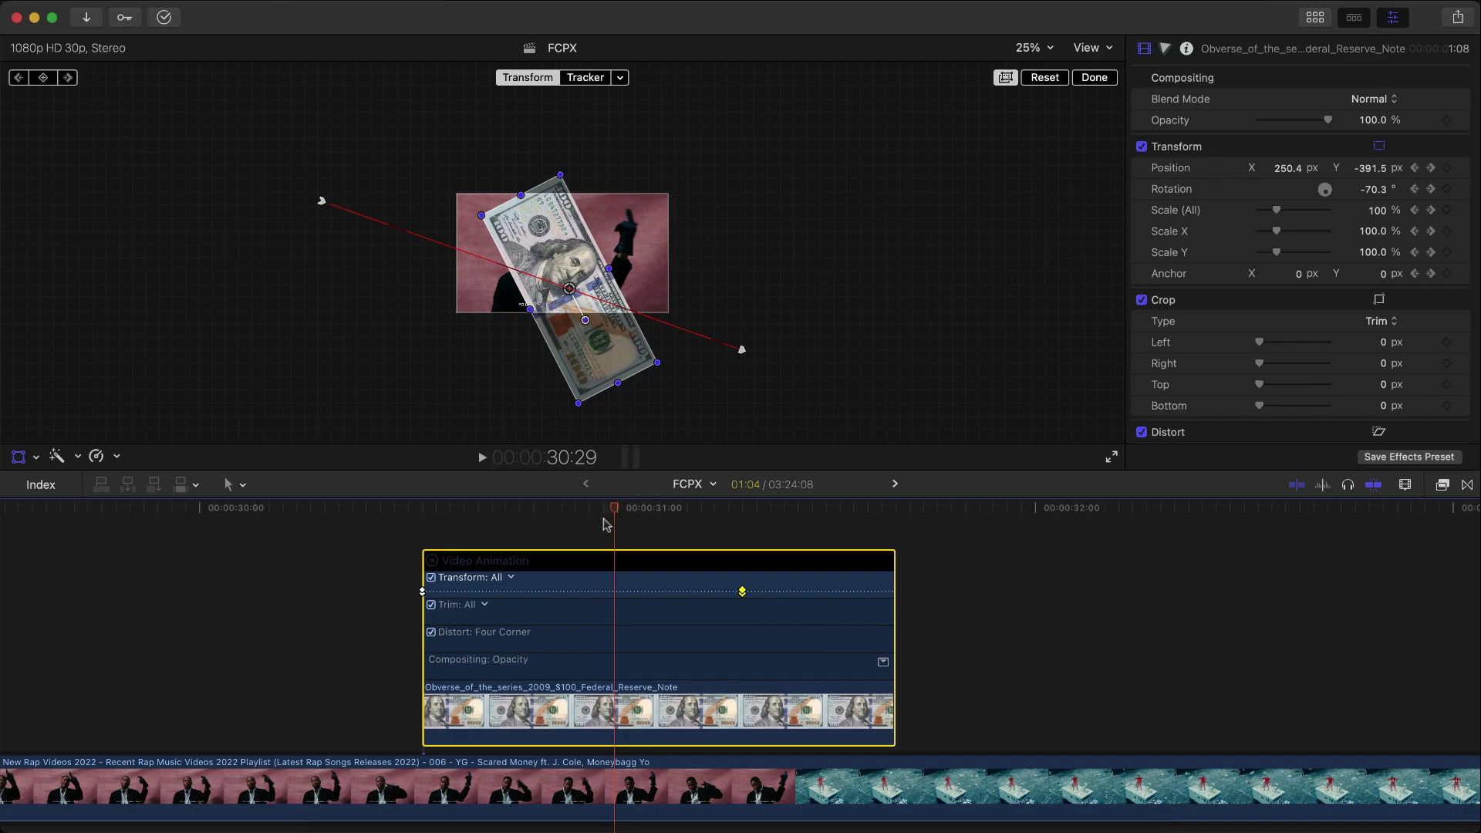
mouse_move(615, 513)
left_mouse_down()
mouse_move(533, 513)
mouse_move(642, 513)
mouse_move(615, 511)
left_mouse_up()
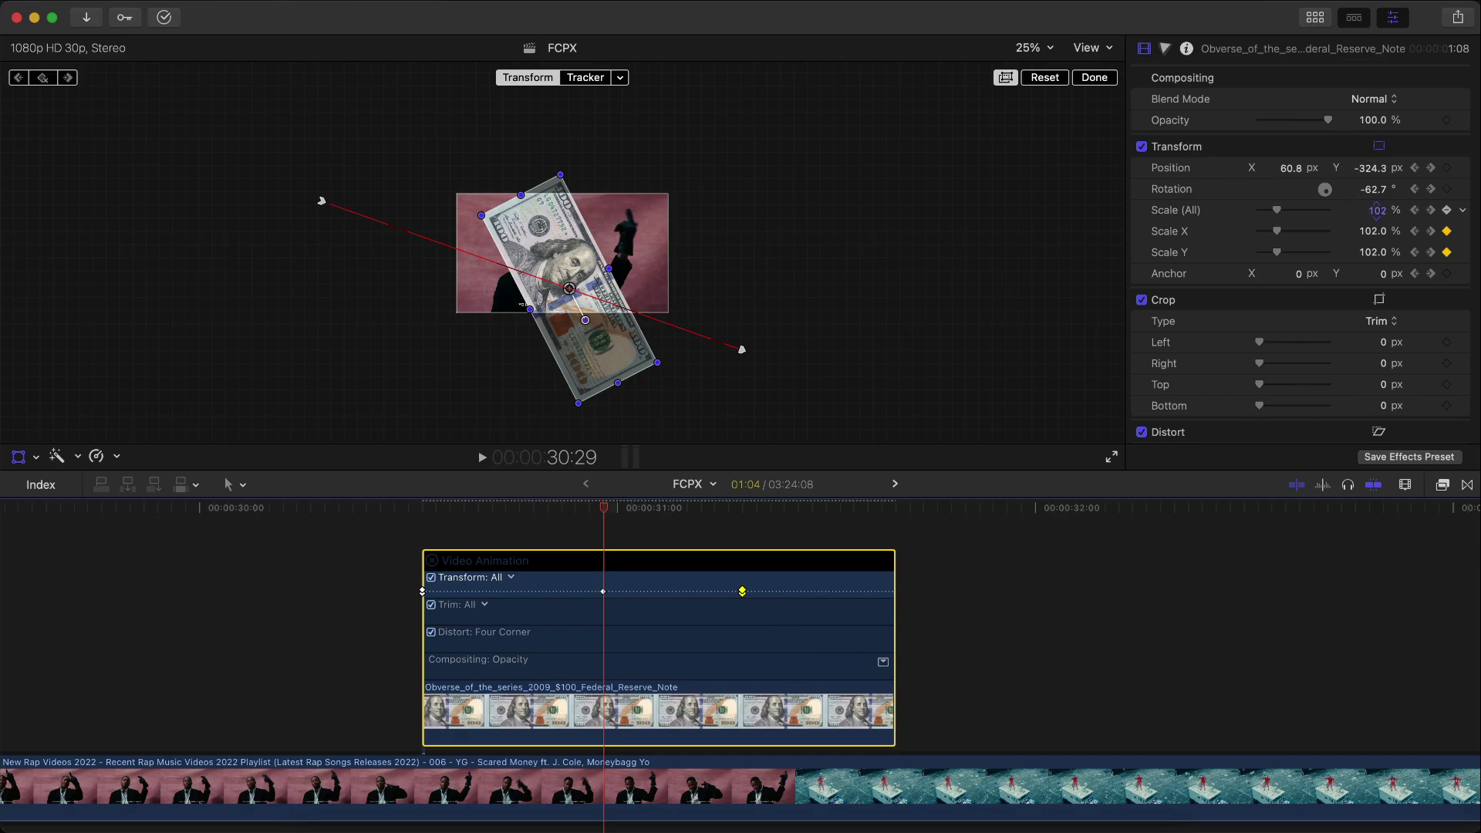
left_click_drag(1377, 210, 1377, 210)
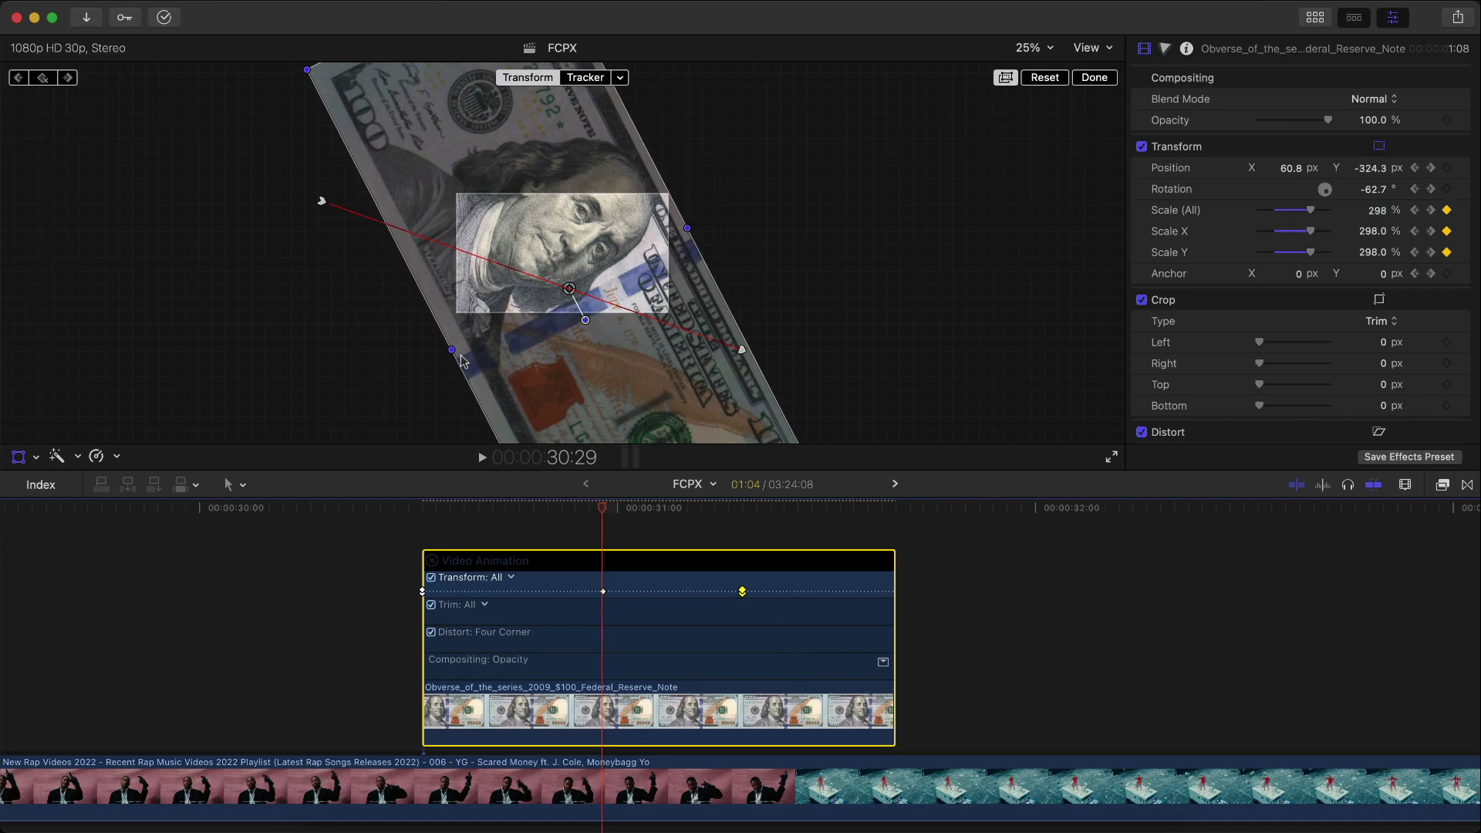
- Move the bill's final Transform keyframe earlier to about 01:00:03:01 and scrub through the animation to check its timing
left_click_drag(478, 506, 682, 503)
left_click_drag(742, 586, 700, 588)
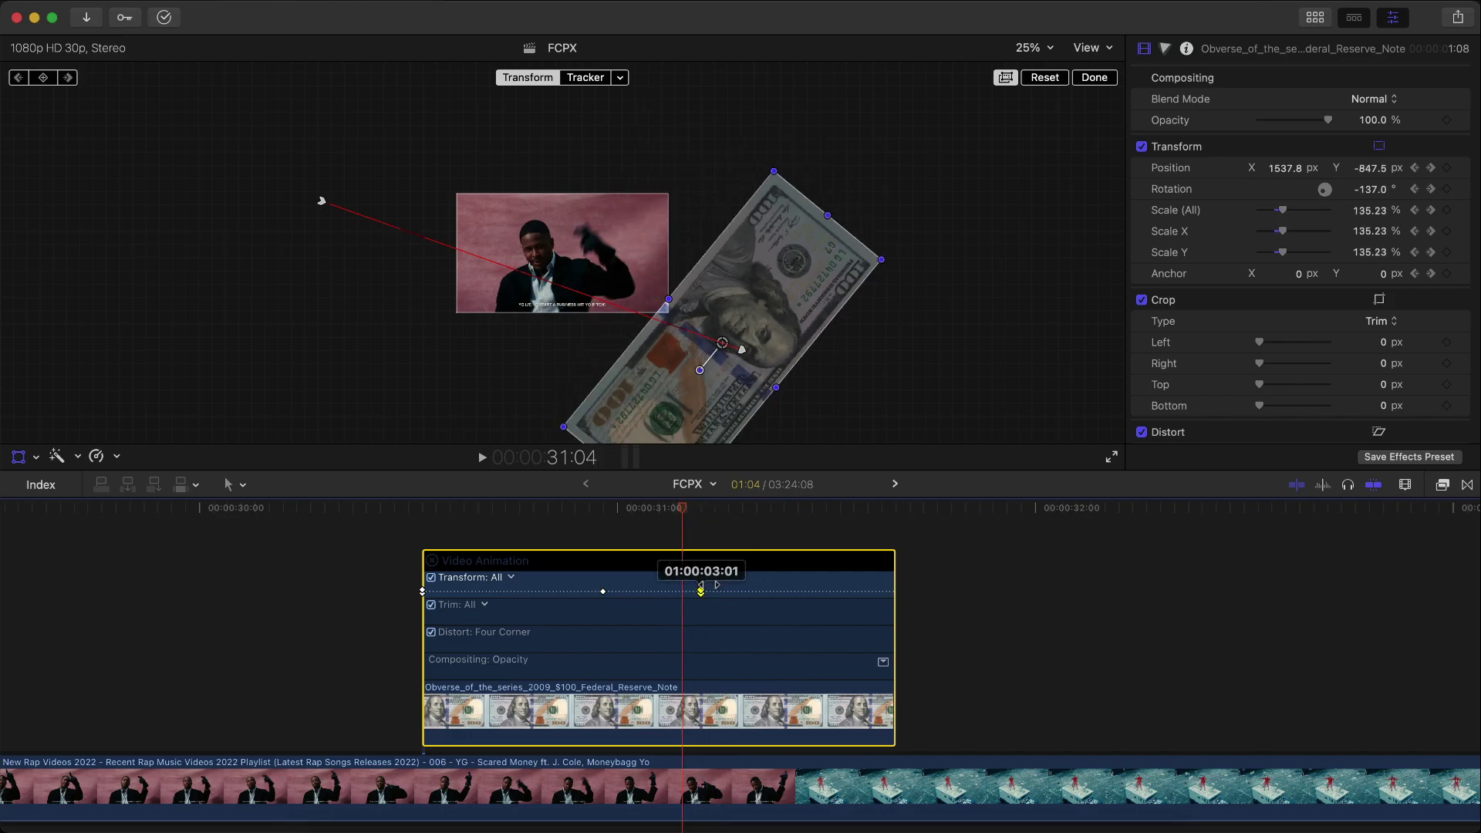
left_click_drag(676, 503, 414, 518)
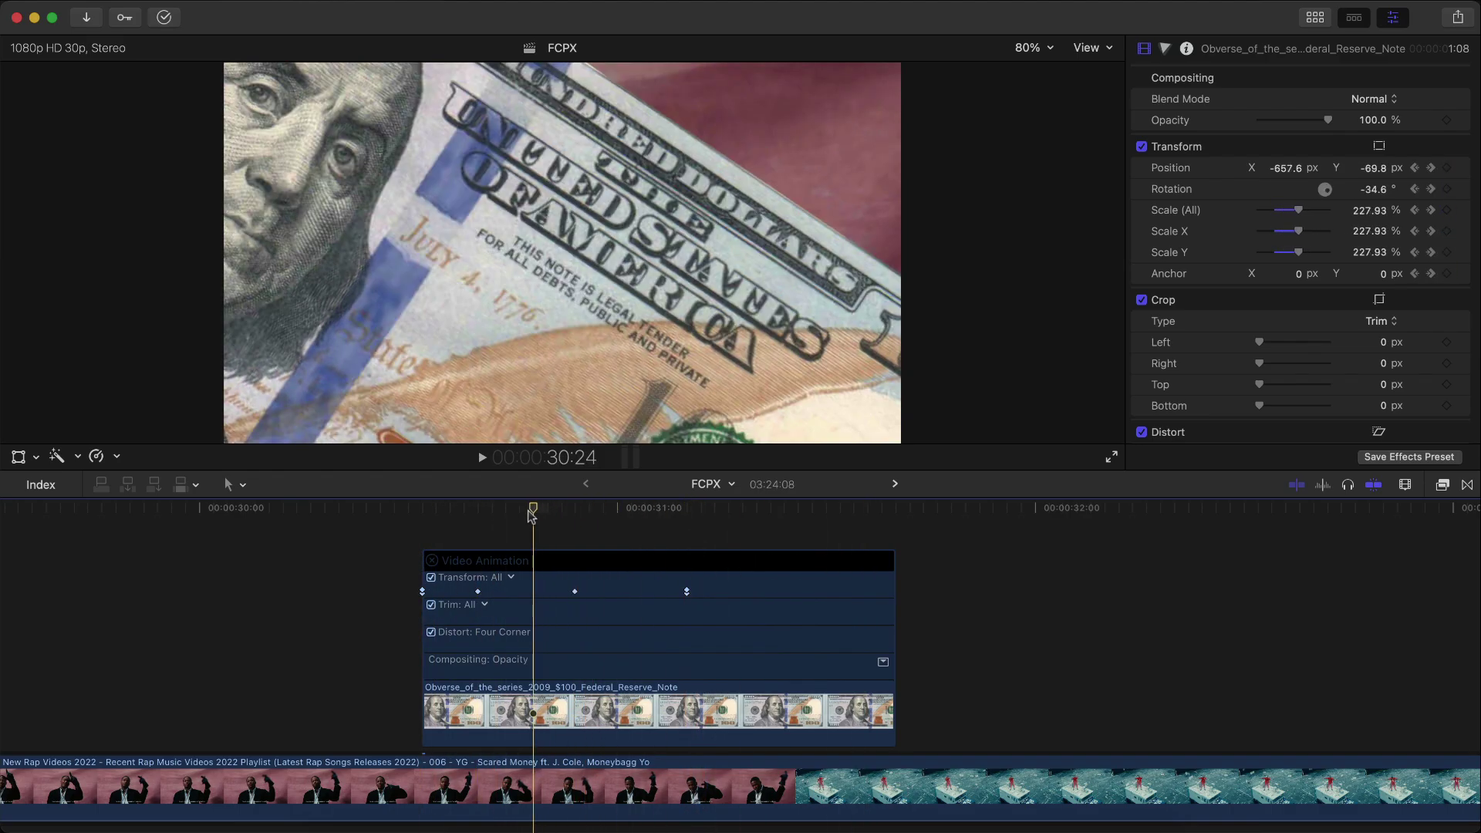
left_click(573, 567)
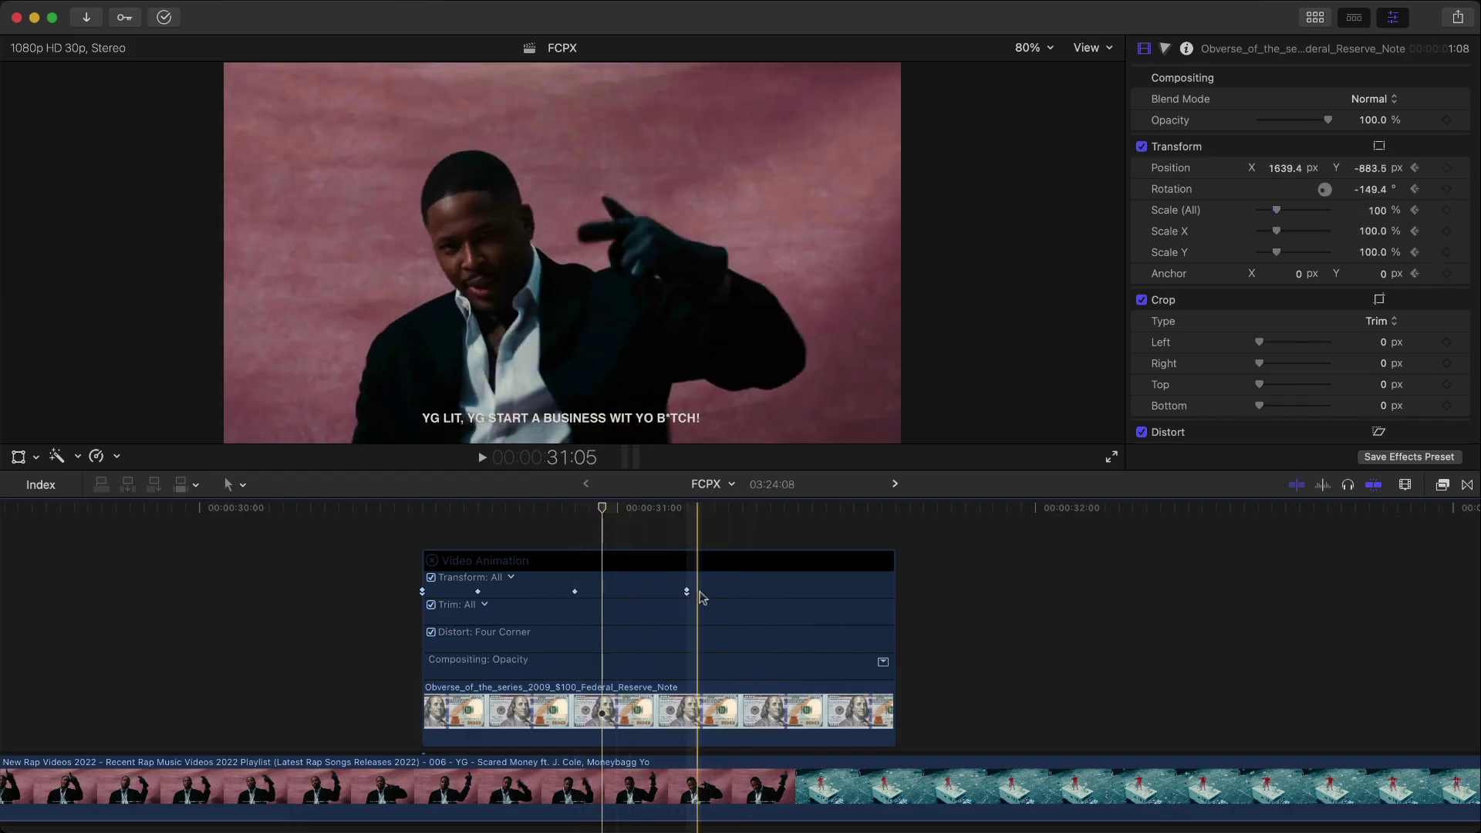
- Delay the bill's final Transform keyframe to about 31:07, hide the video animation, and play back the throw
left_click_drag(687, 592, 715, 592)
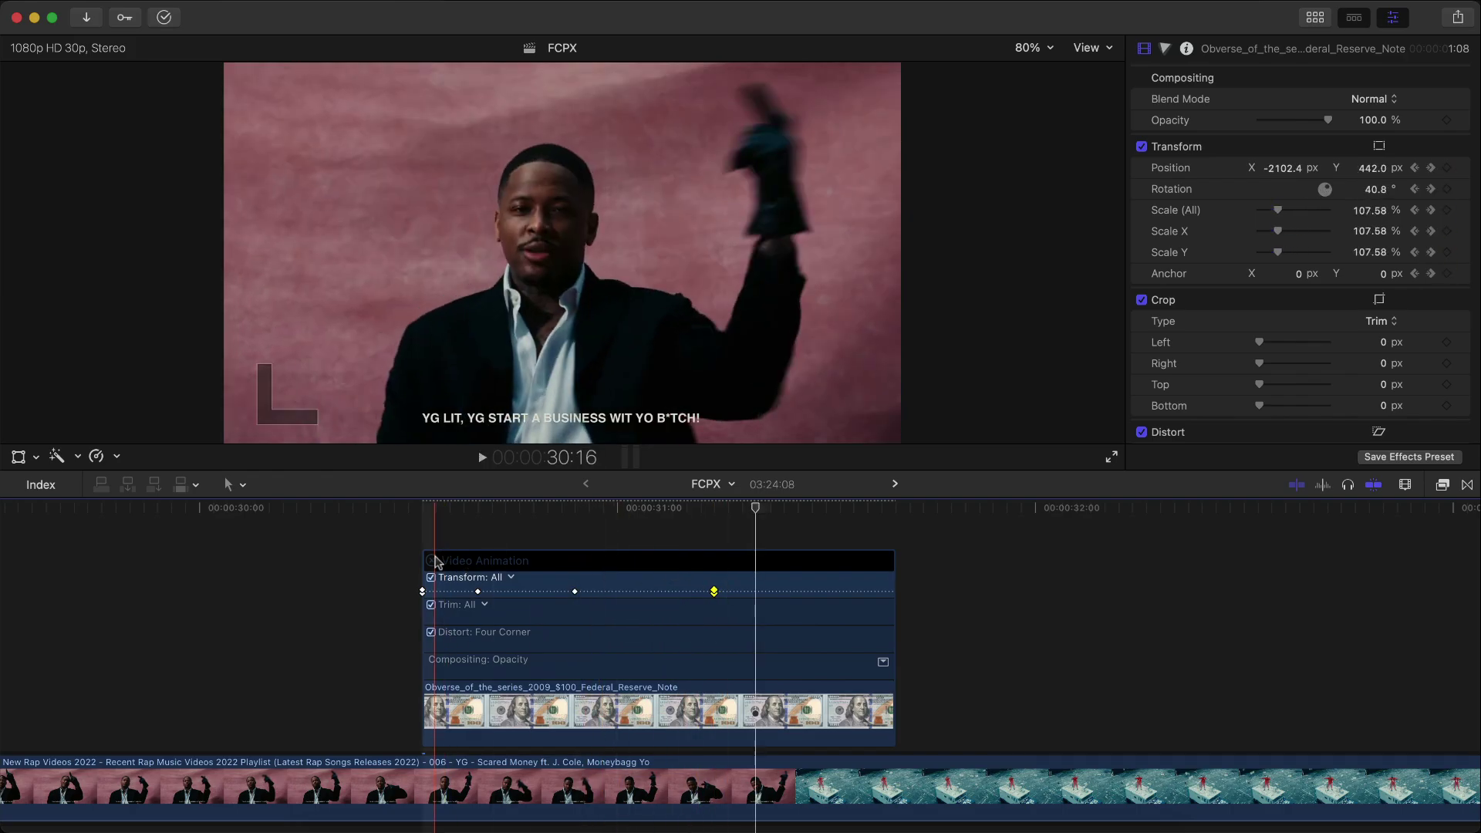
left_click(404, 642)
key("space")
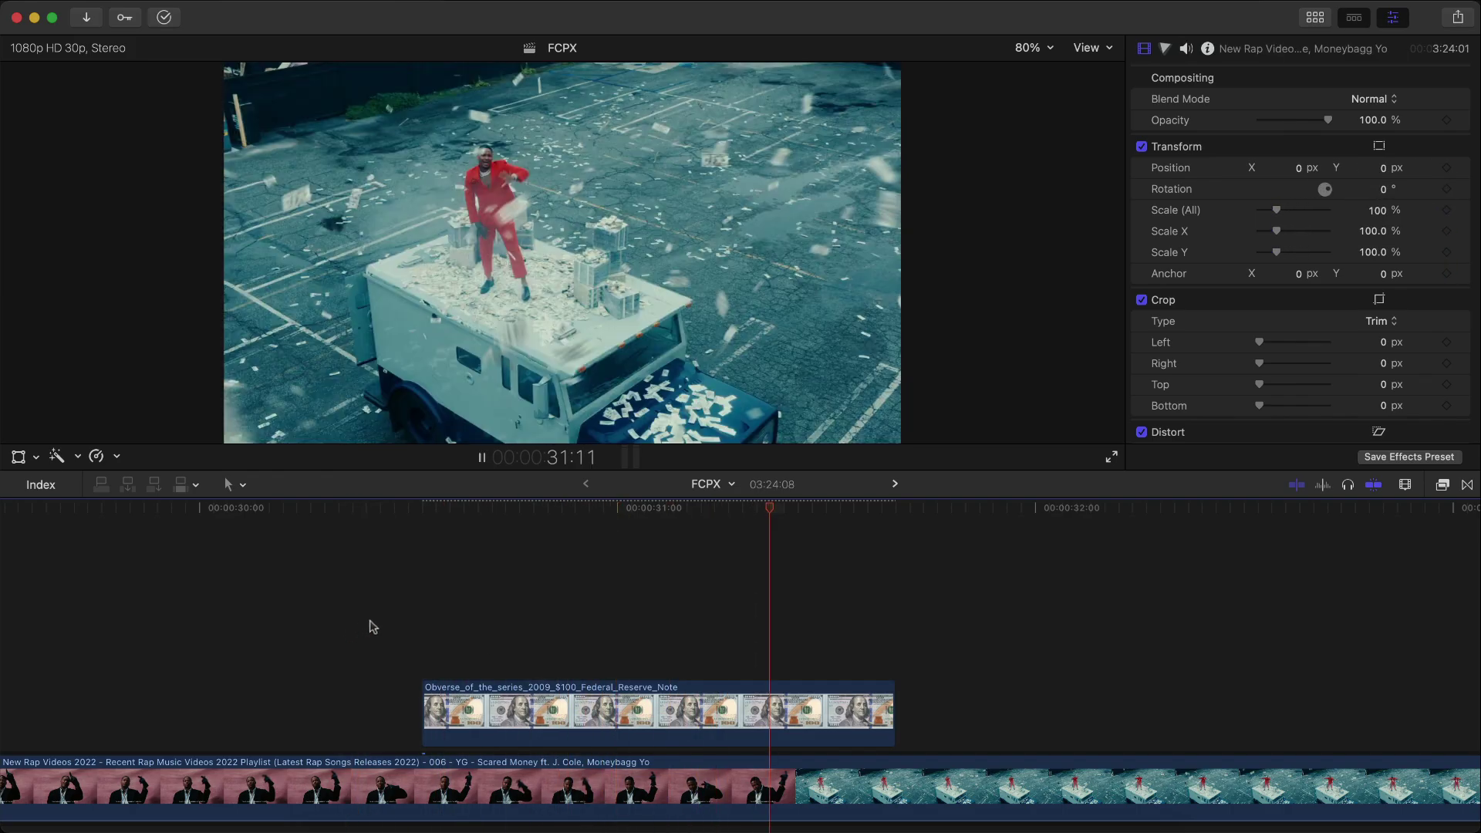
key("space")
- Turn the animated $100 bill clip into a compound clip named money, keeping the February event
left_click(444, 710)
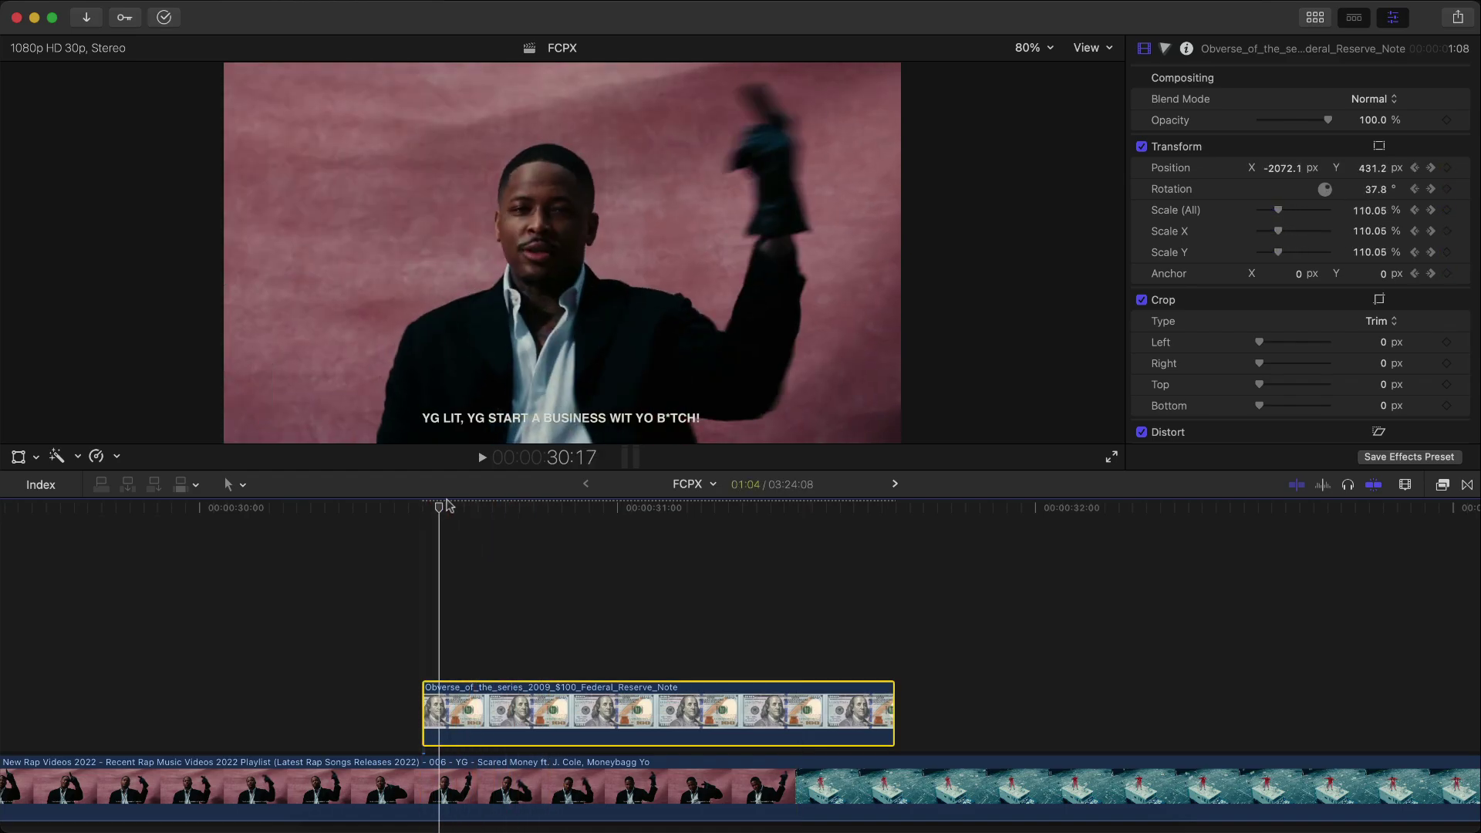
left_click_drag(446, 505, 522, 494)
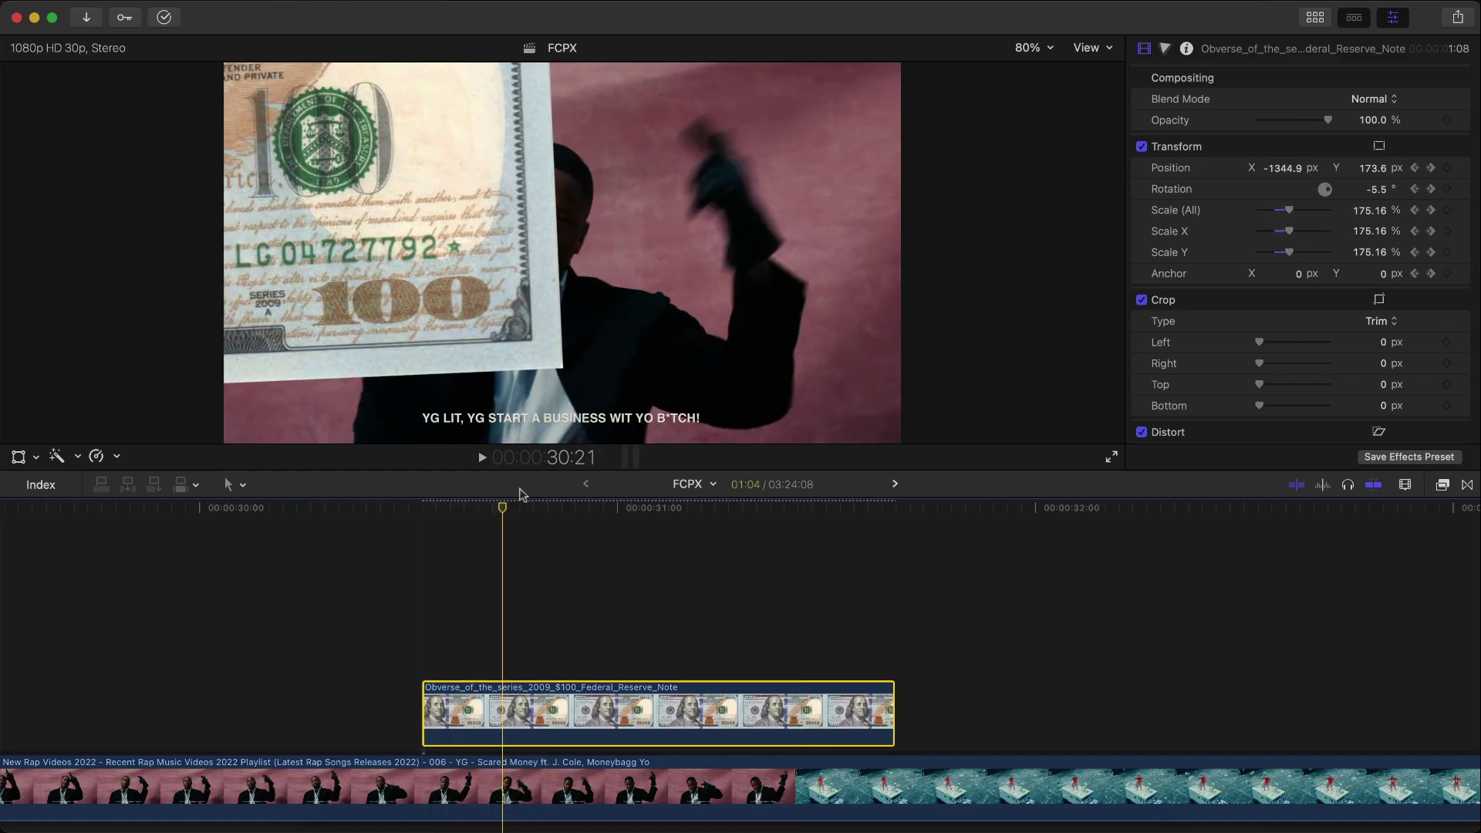
left_click(1442, 484)
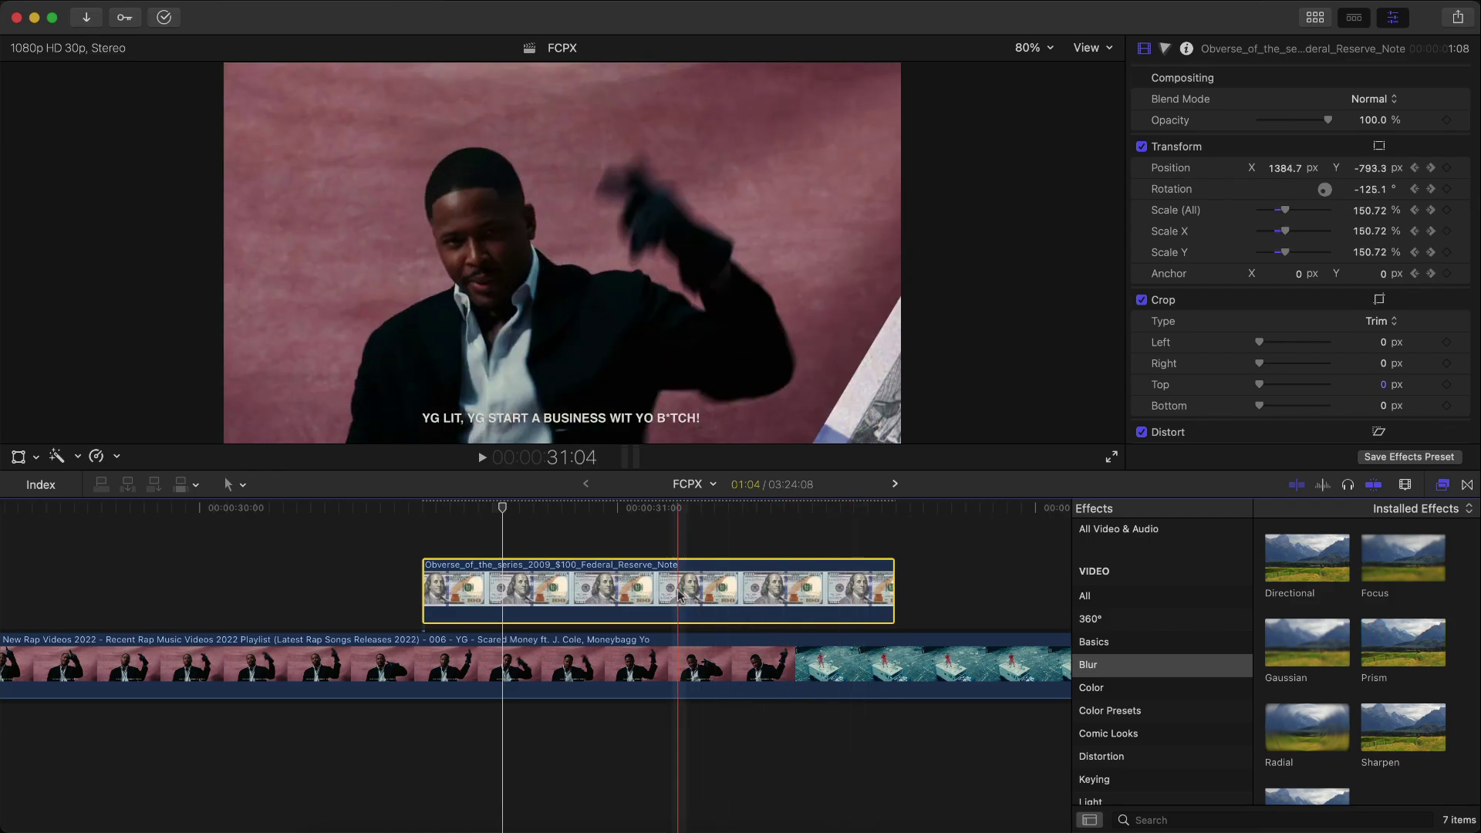
right_click(679, 594)
left_click(745, 487)
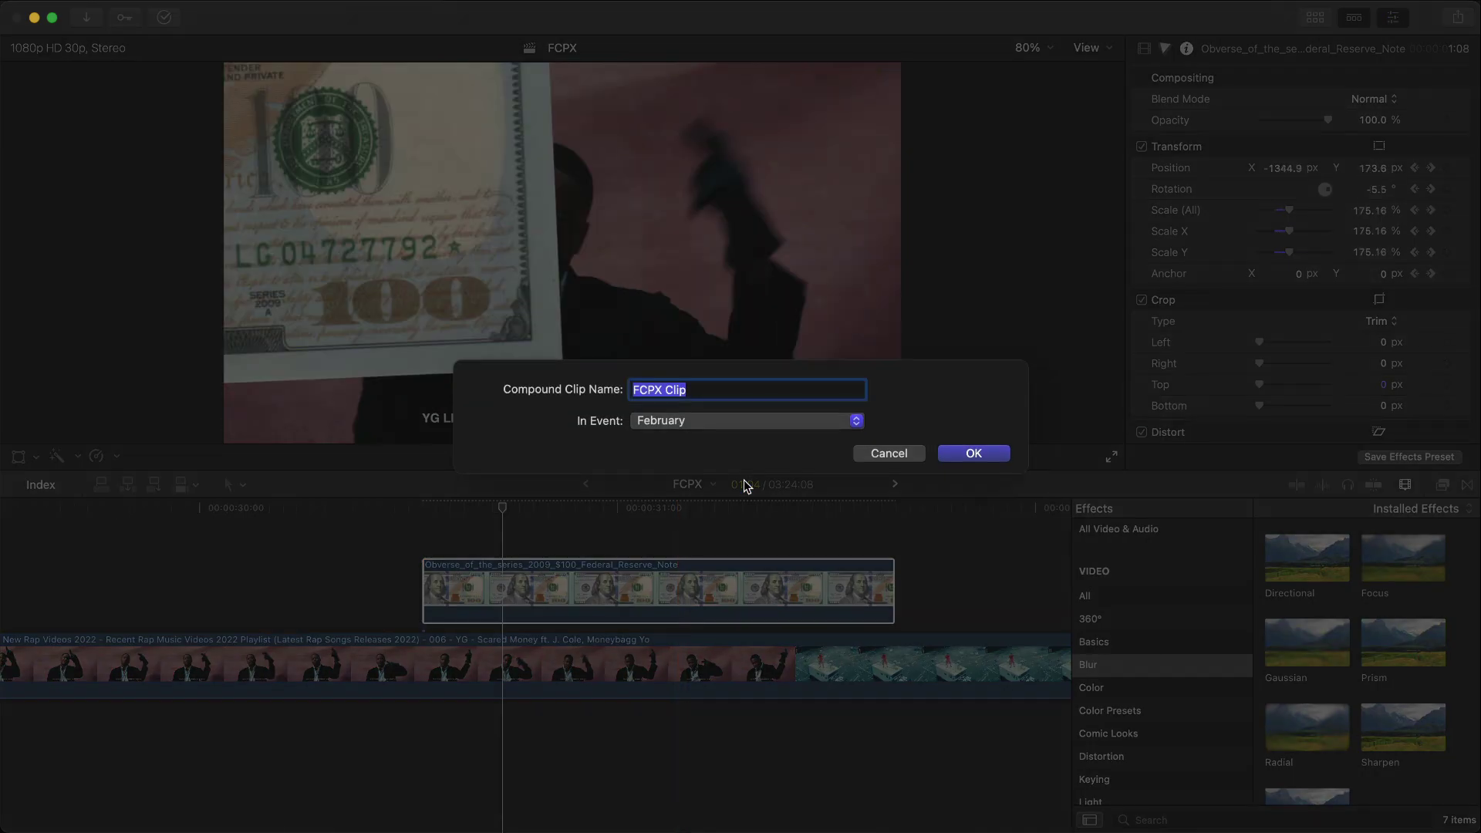
type("money")
key("Return")
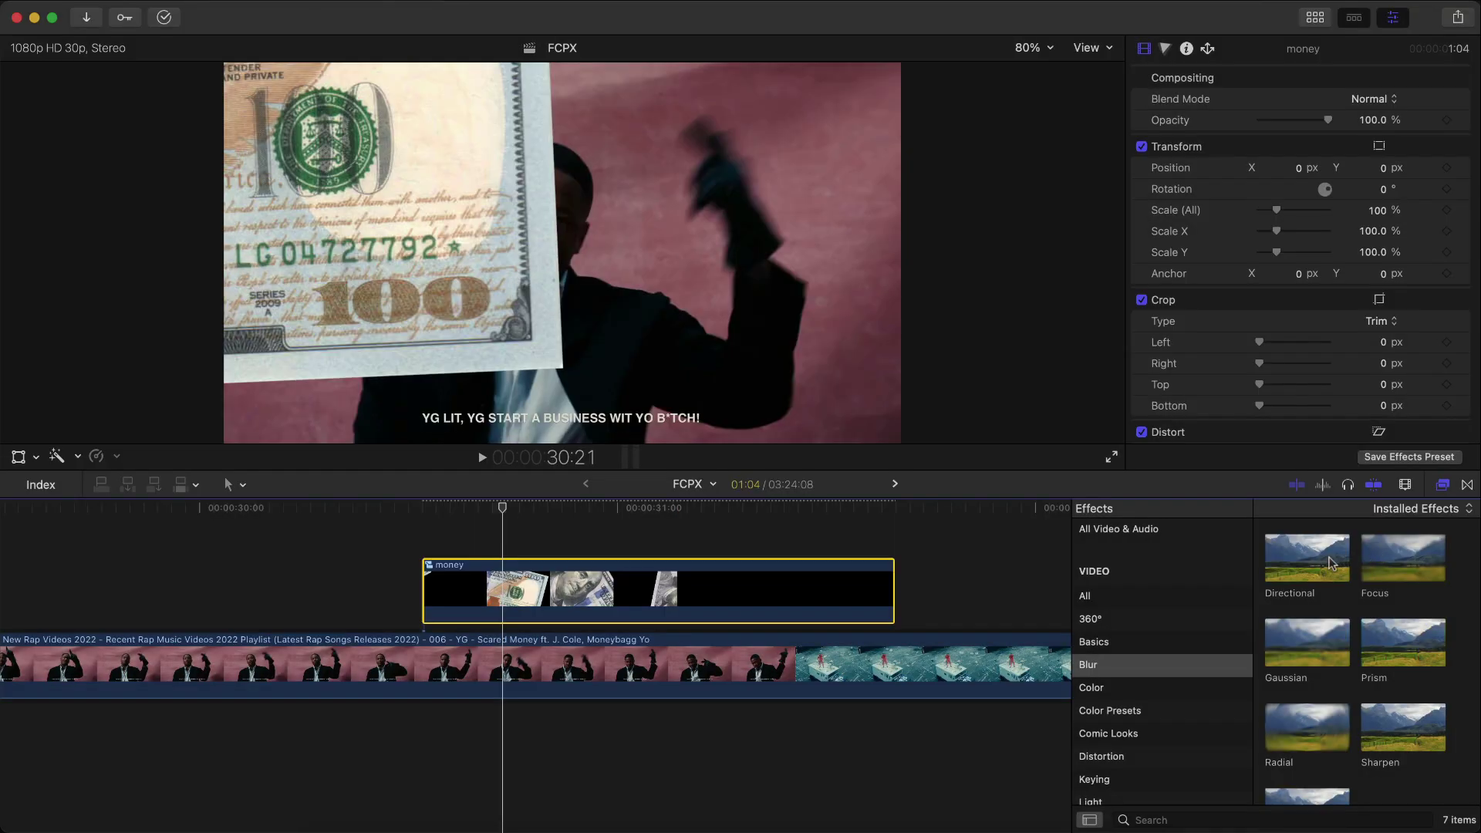
- Apply the Directional blur to the money clip and keyframe it at 30:16 with Amount 164.2 and Angle 352.7°
left_click_drag(1329, 564, 679, 594)
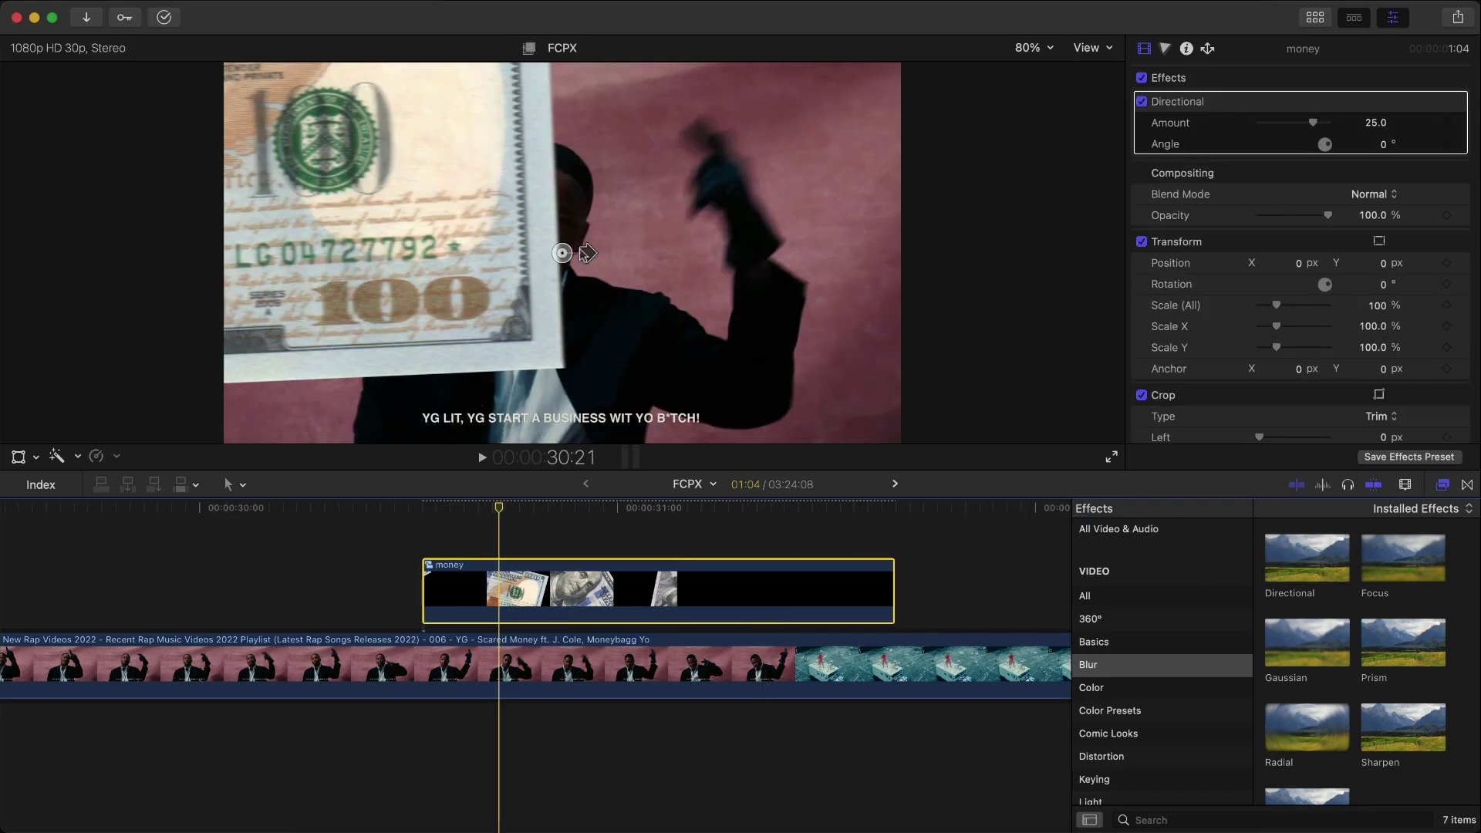
mouse_move(586, 255)
left_mouse_down()
mouse_move(655, 275)
mouse_move(576, 304)
mouse_move(584, 256)
mouse_move(613, 264)
left_mouse_up()
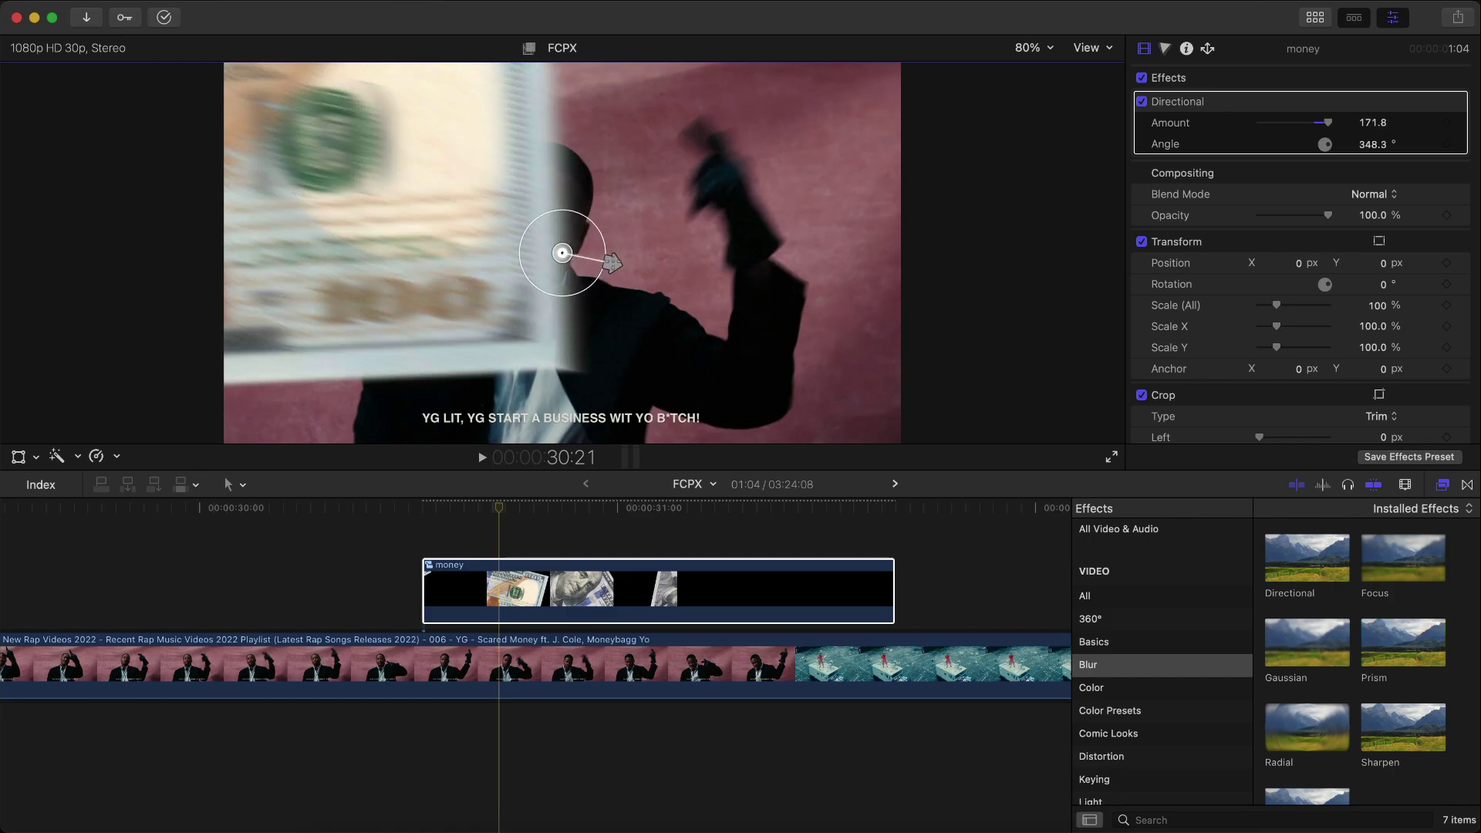
left_click(1444, 485)
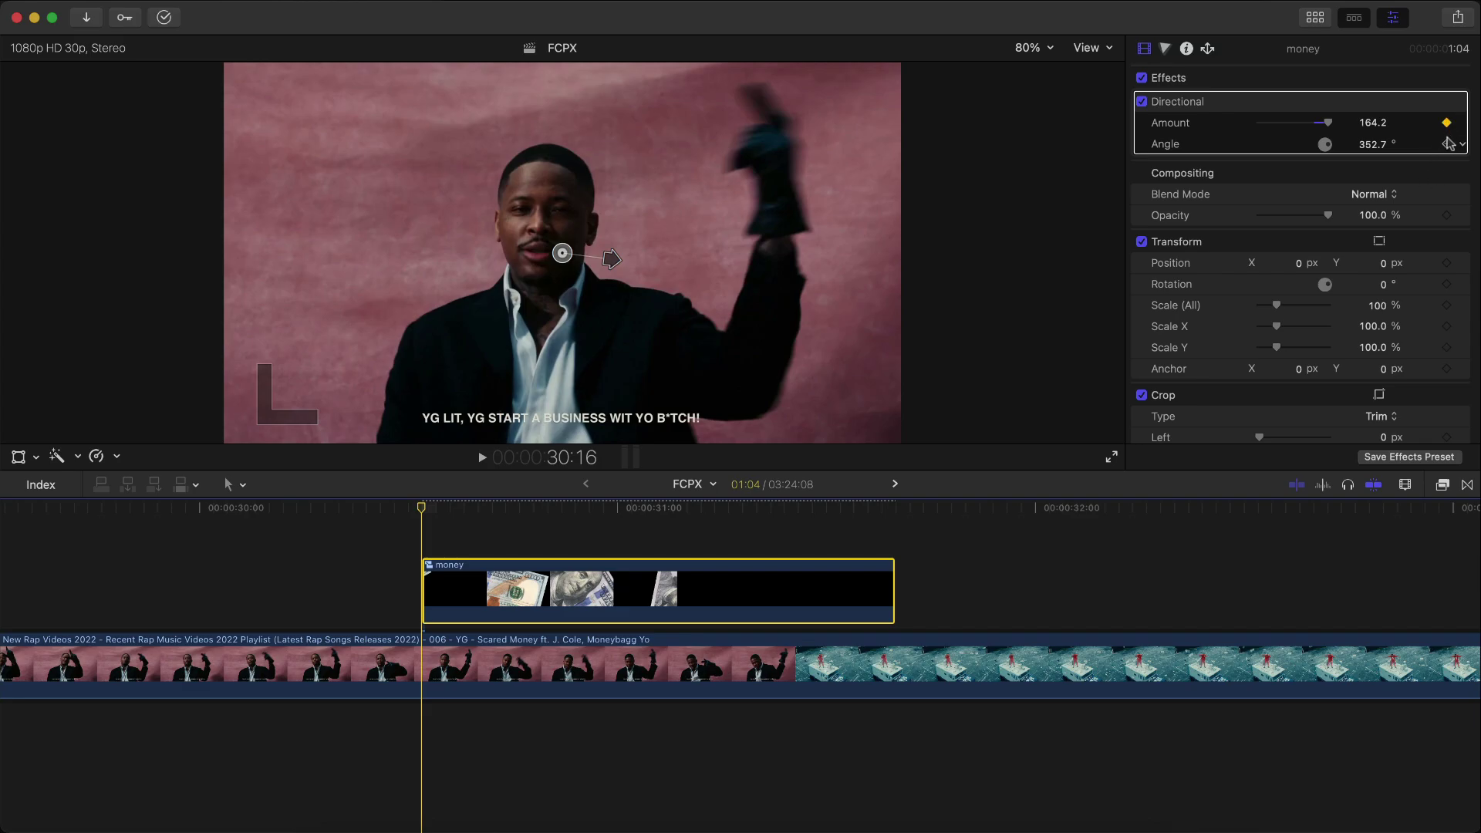
- Keyframe the Directional blur along the bill's path, with Amount 263.3 at 346.2° by 30:23 and ending at Amount 279.3, Angle 302.8°
key("Right")
key("Right")
key("Right")
key("Right")
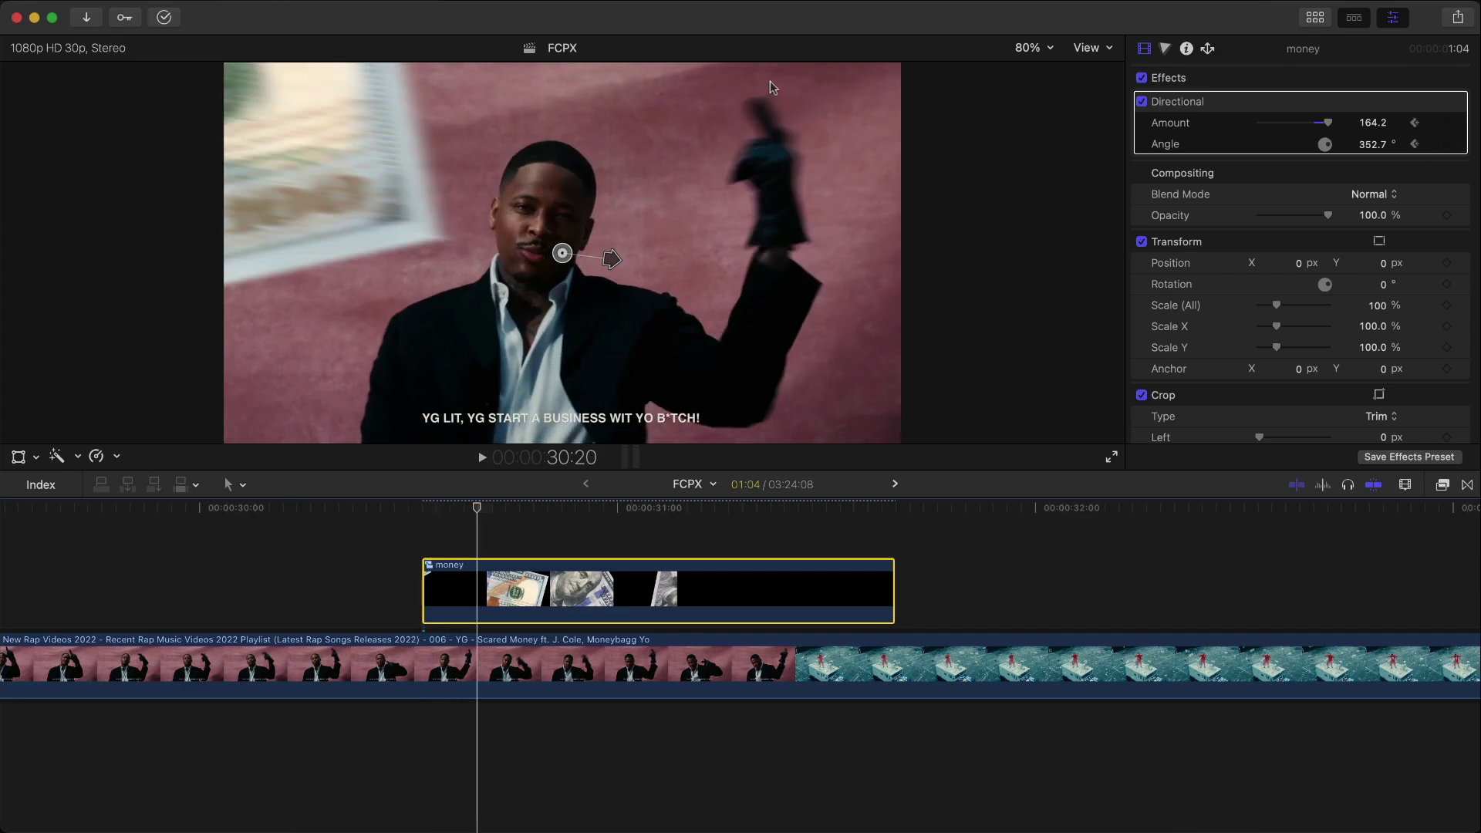
left_click_drag(611, 261, 627, 270)
key("Right")
key("Right")
key("Right")
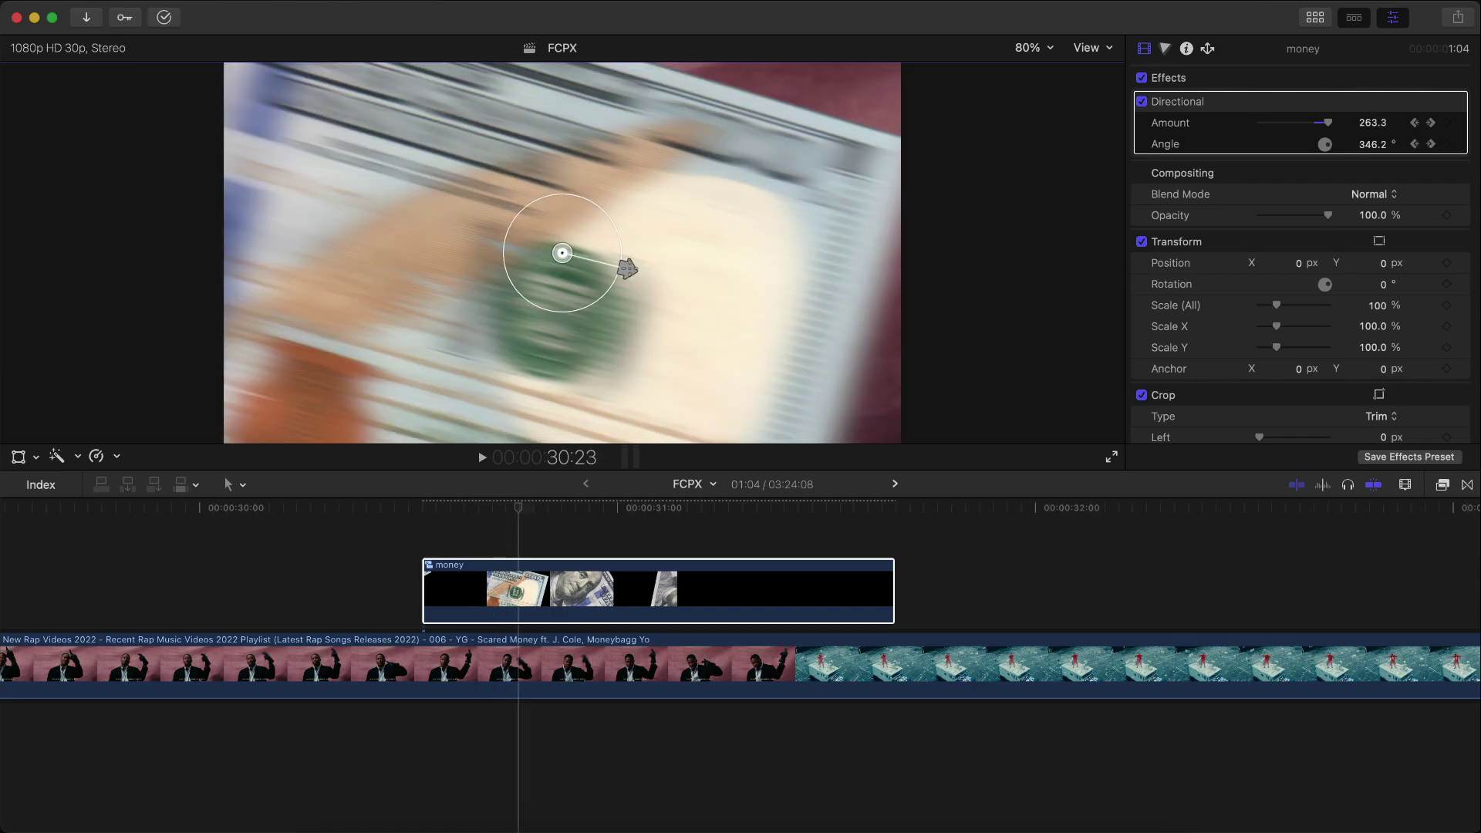
key("shift+question")
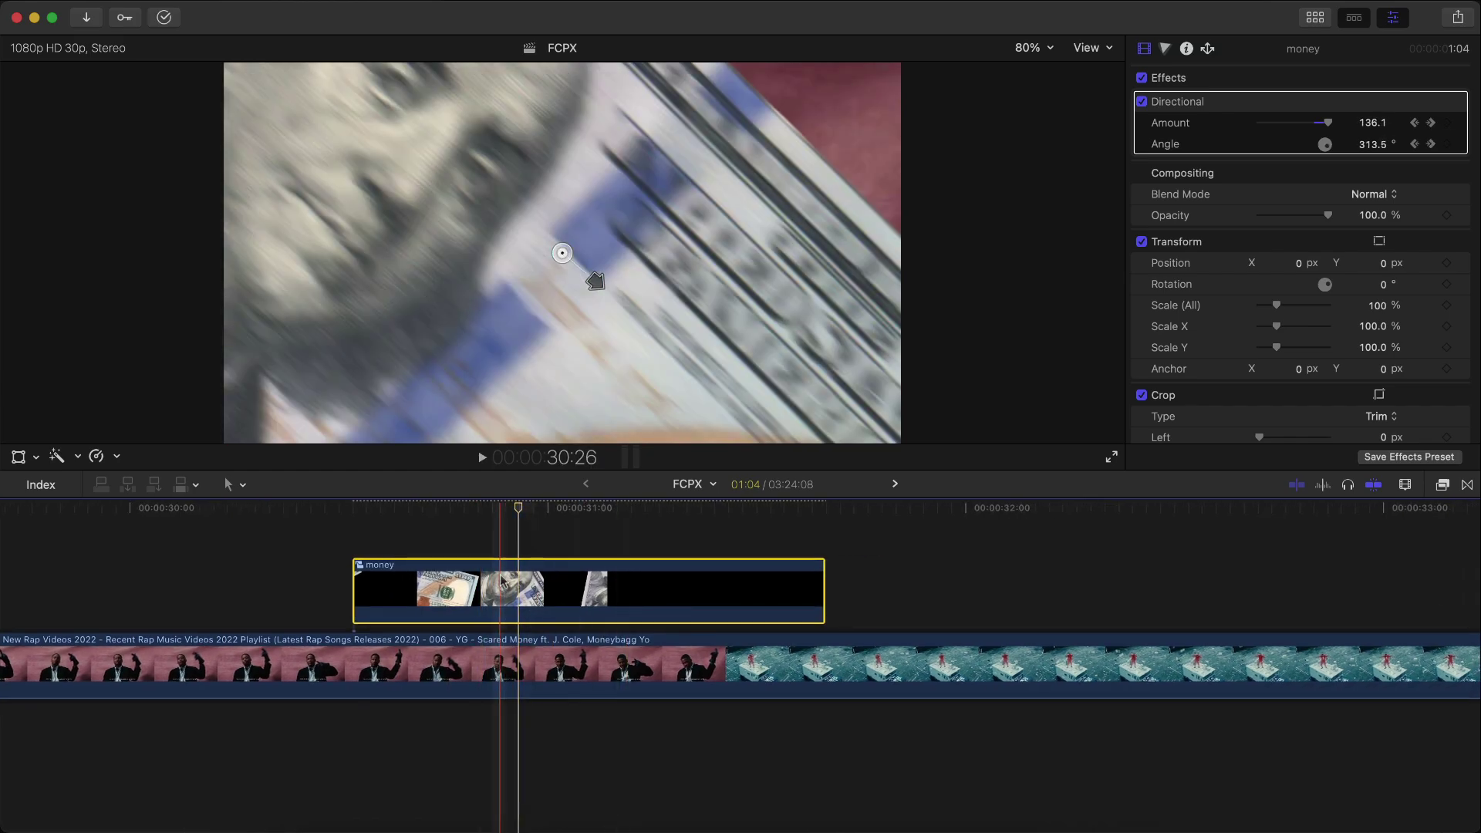
left_click_drag(519, 508, 498, 508)
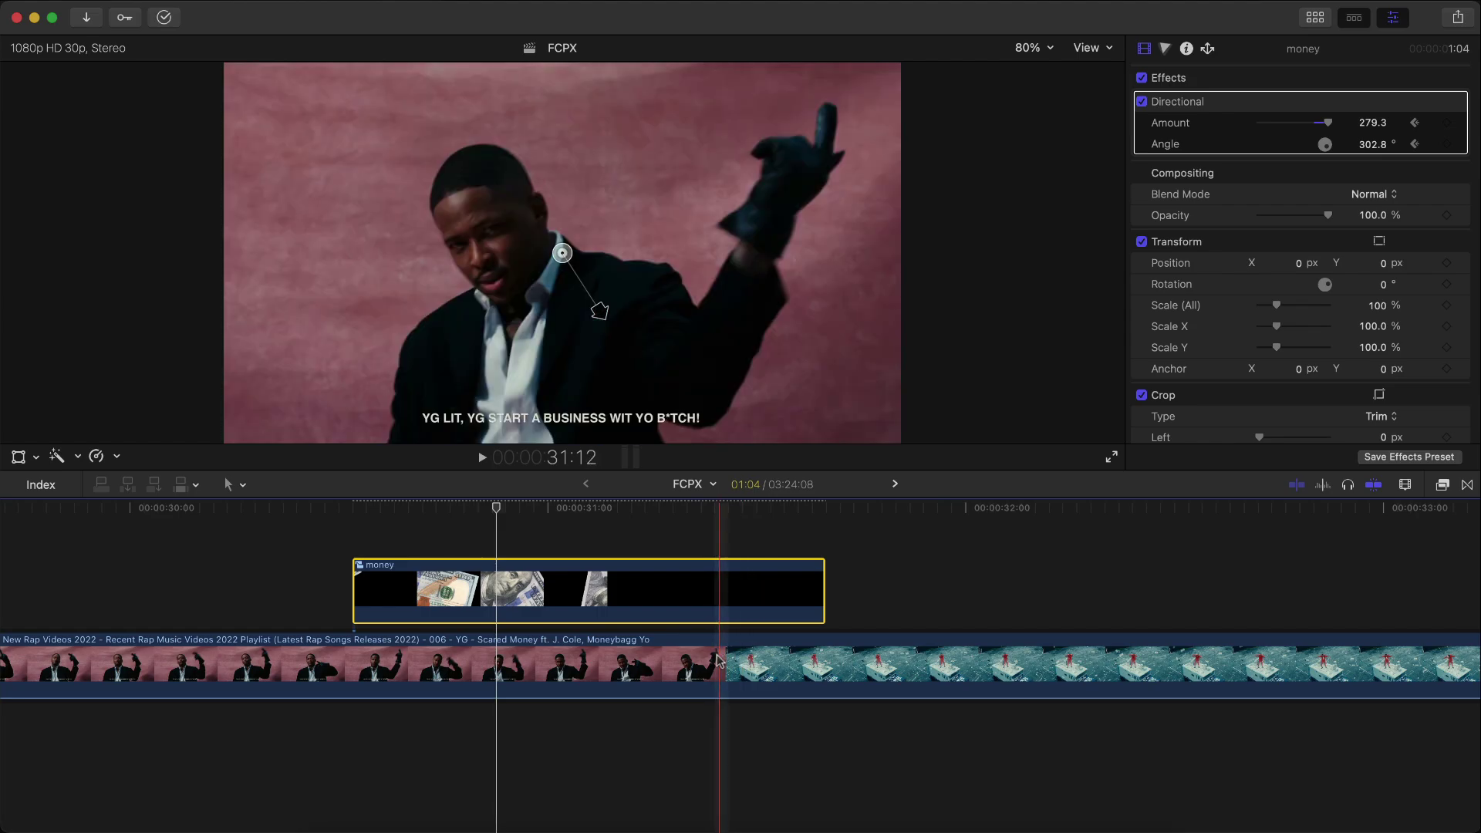
- Move the money clip to start at about 31:02 so the bill covers the cut, and play back the transition
left_click_drag(489, 580, 710, 578)
key("space")
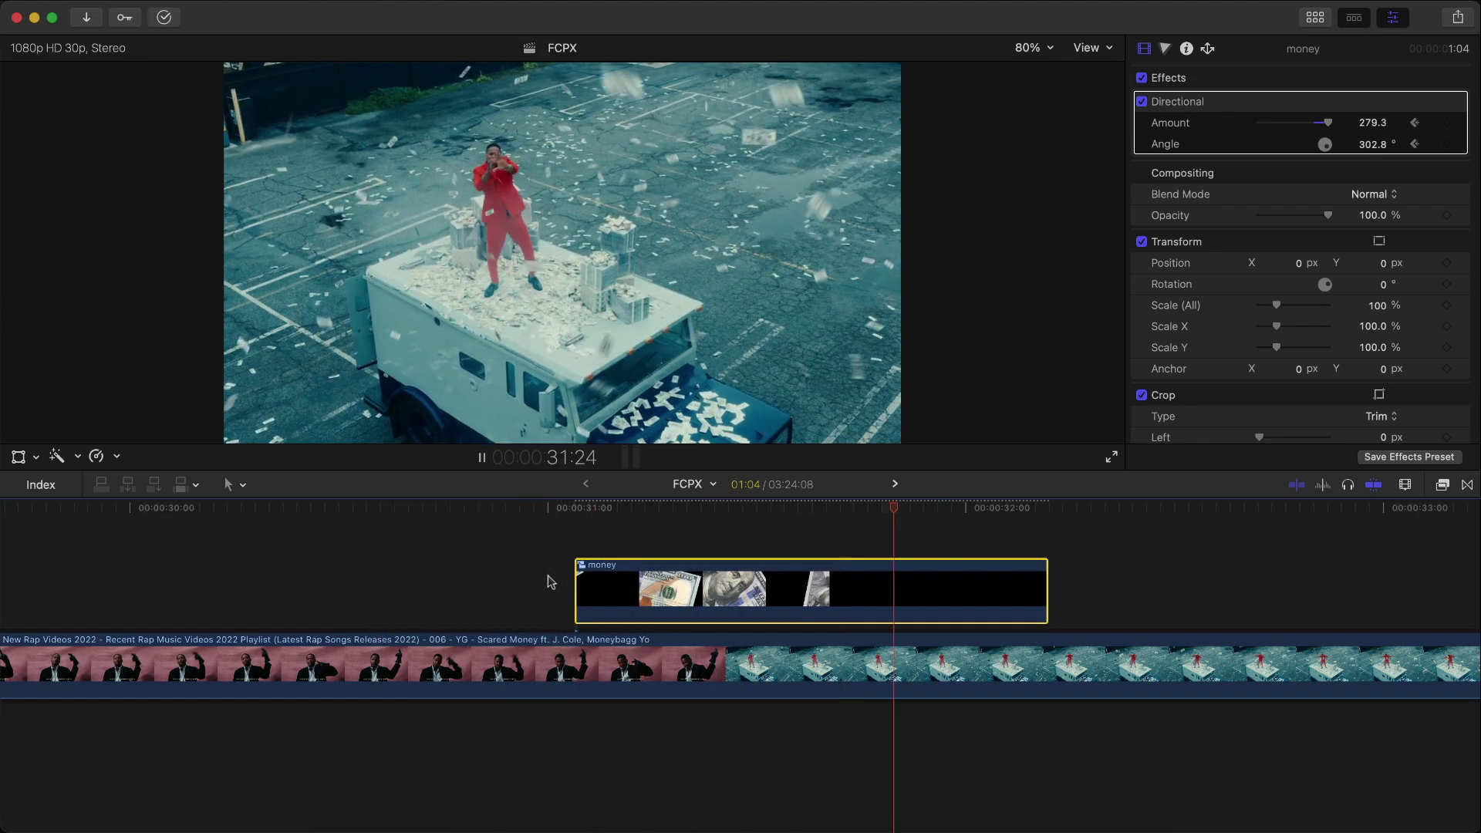
key("space")
key("space")
key("space")
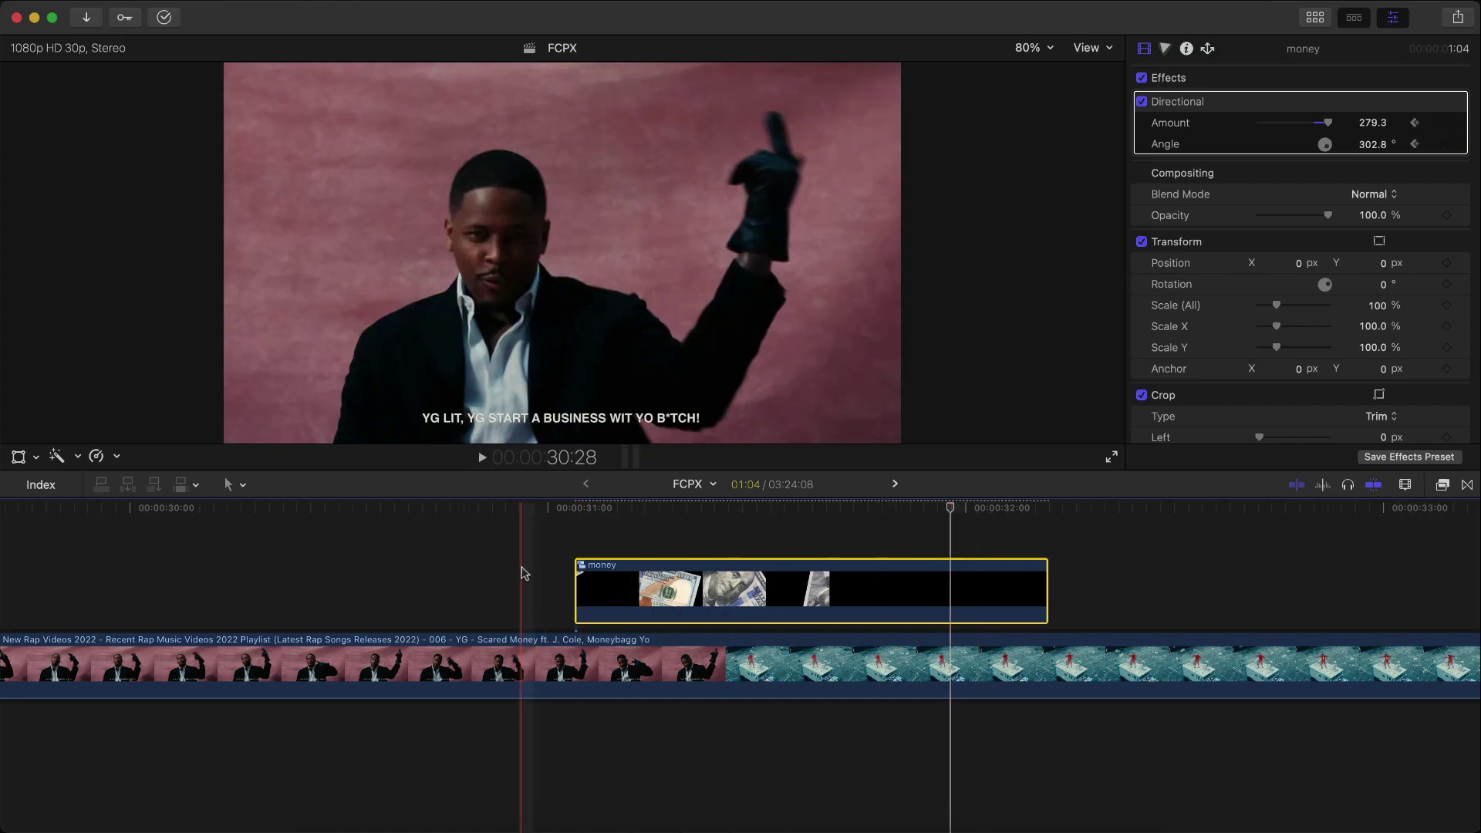
key("space")
scroll(571, 590, "right", 3)
key("space")
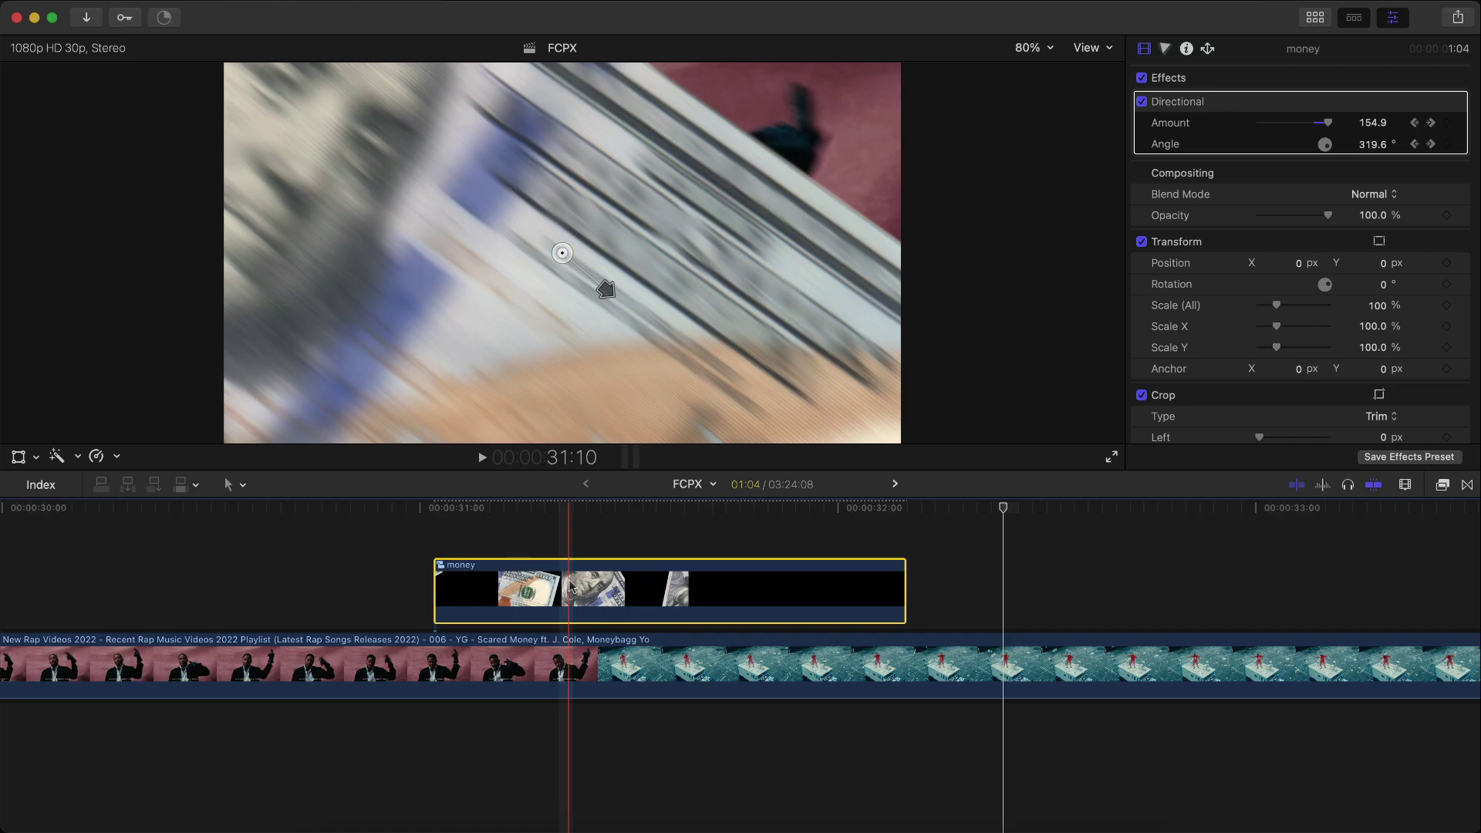
- Disable the money clip, place 017_FANNING_HUNDREDS above it from about 30:28 across the cut, and play it back
left_click(1312, 19)
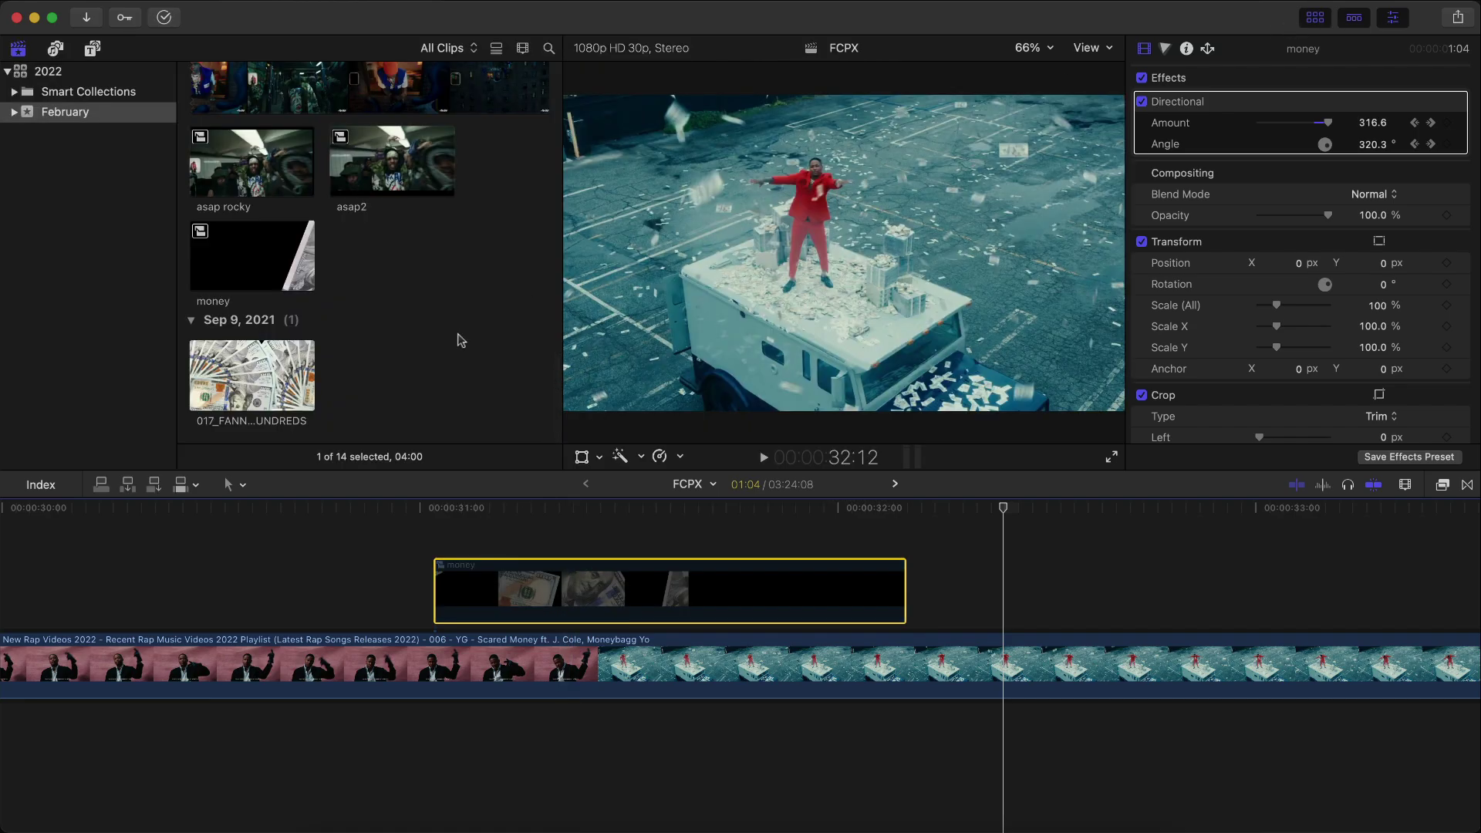
left_click(253, 369)
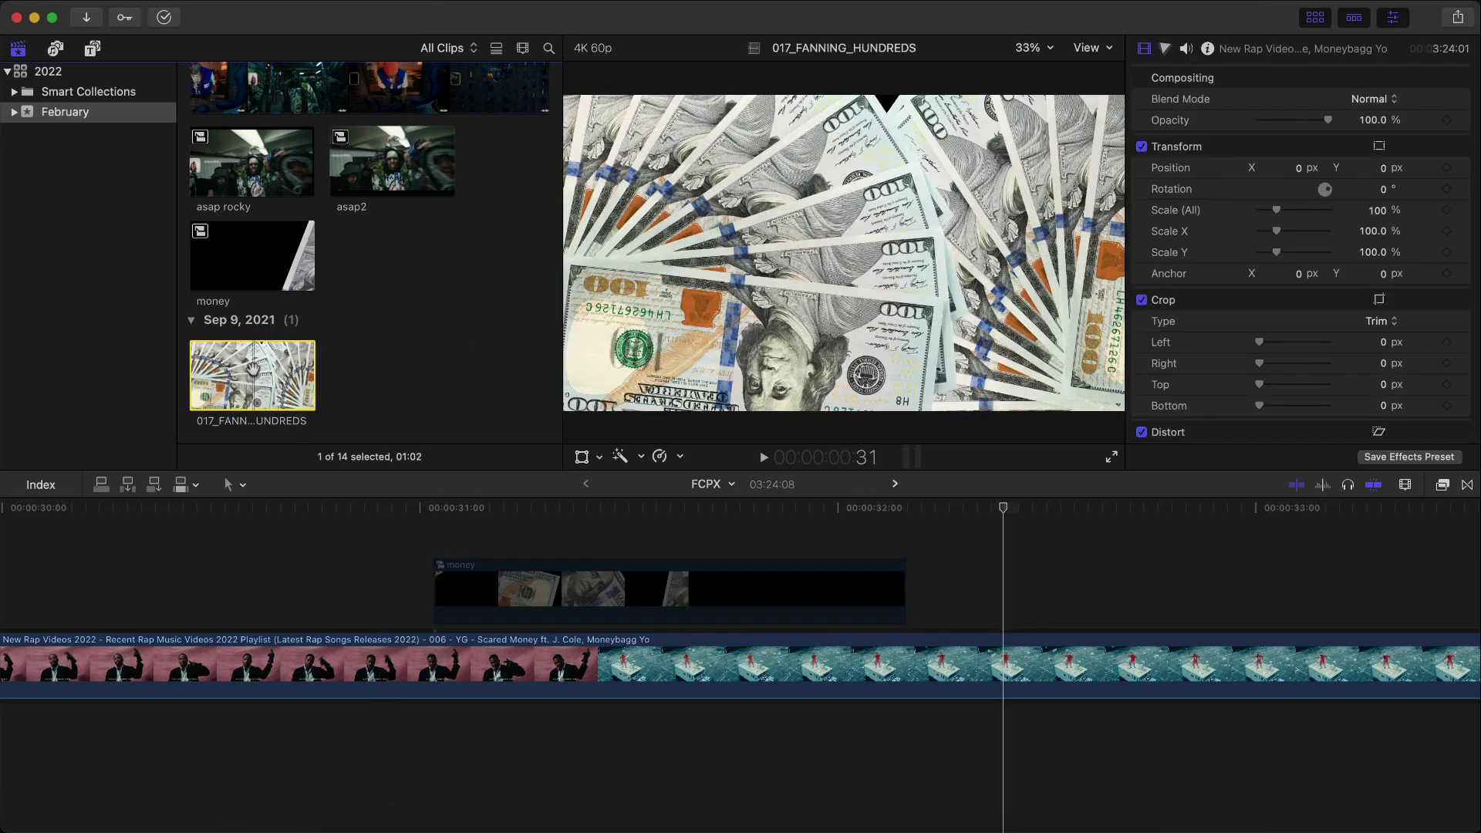
left_click_drag(421, 499, 398, 518)
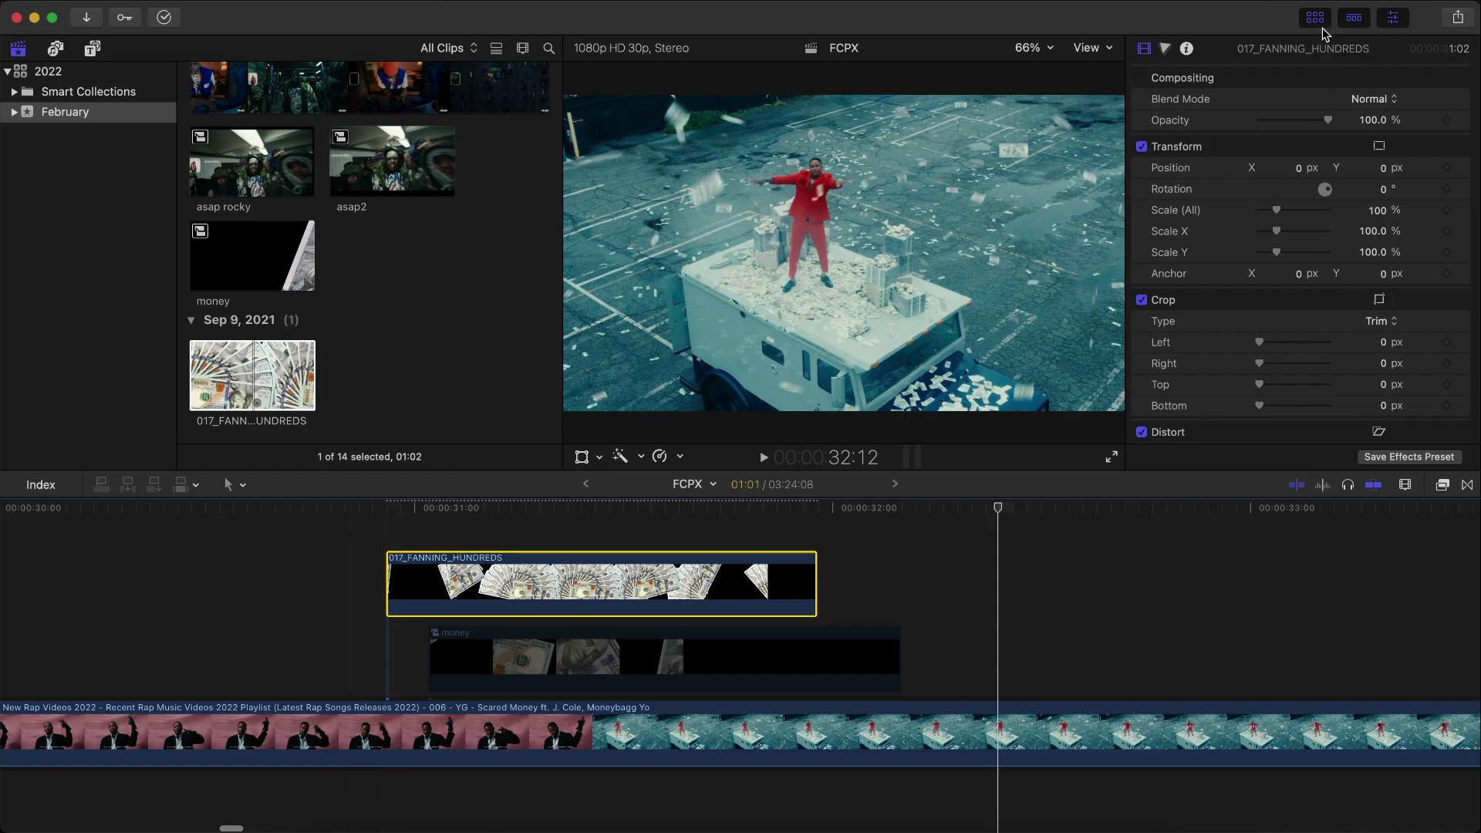
left_click(1315, 18)
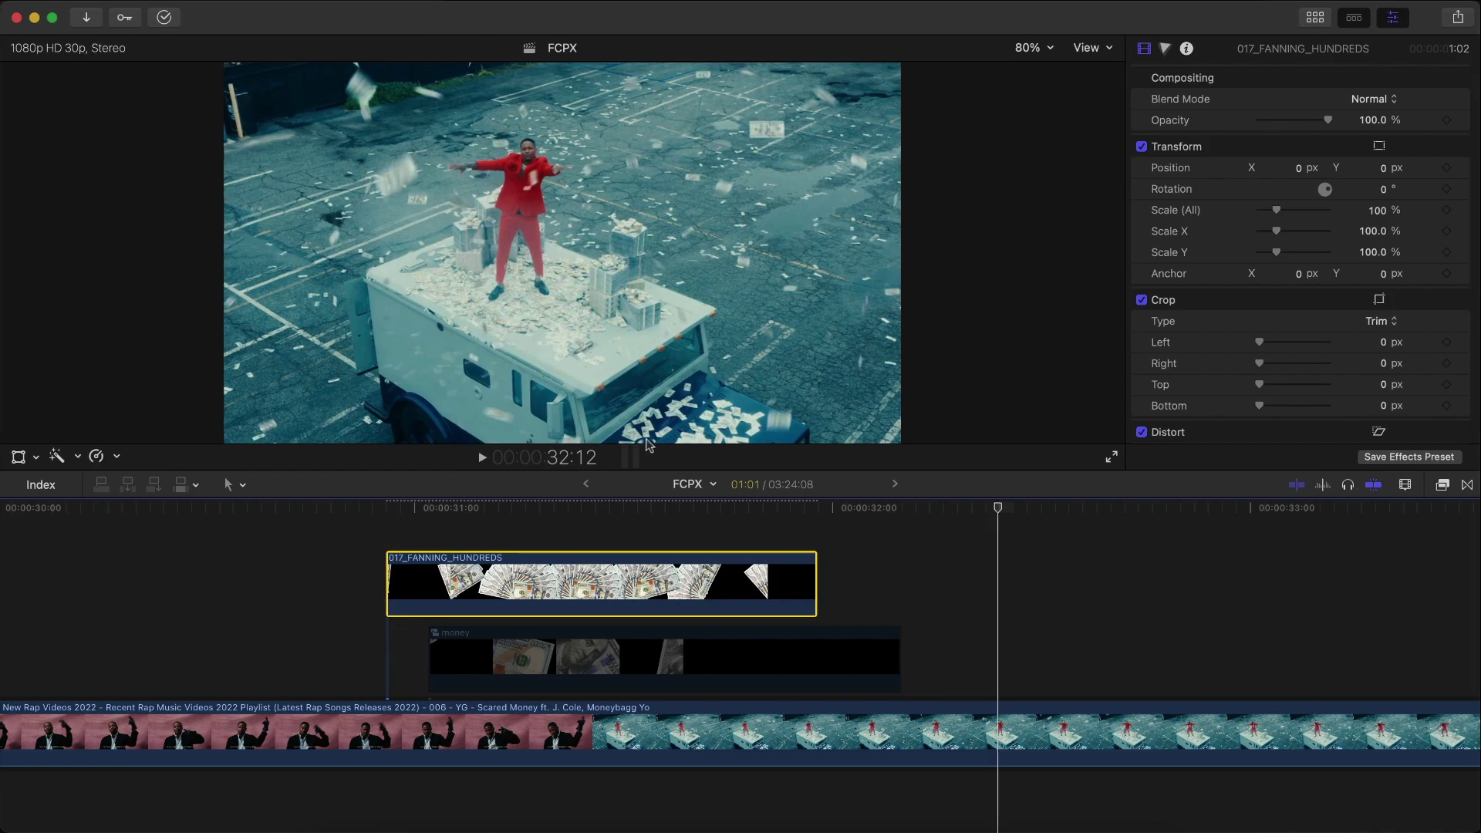
key("space")
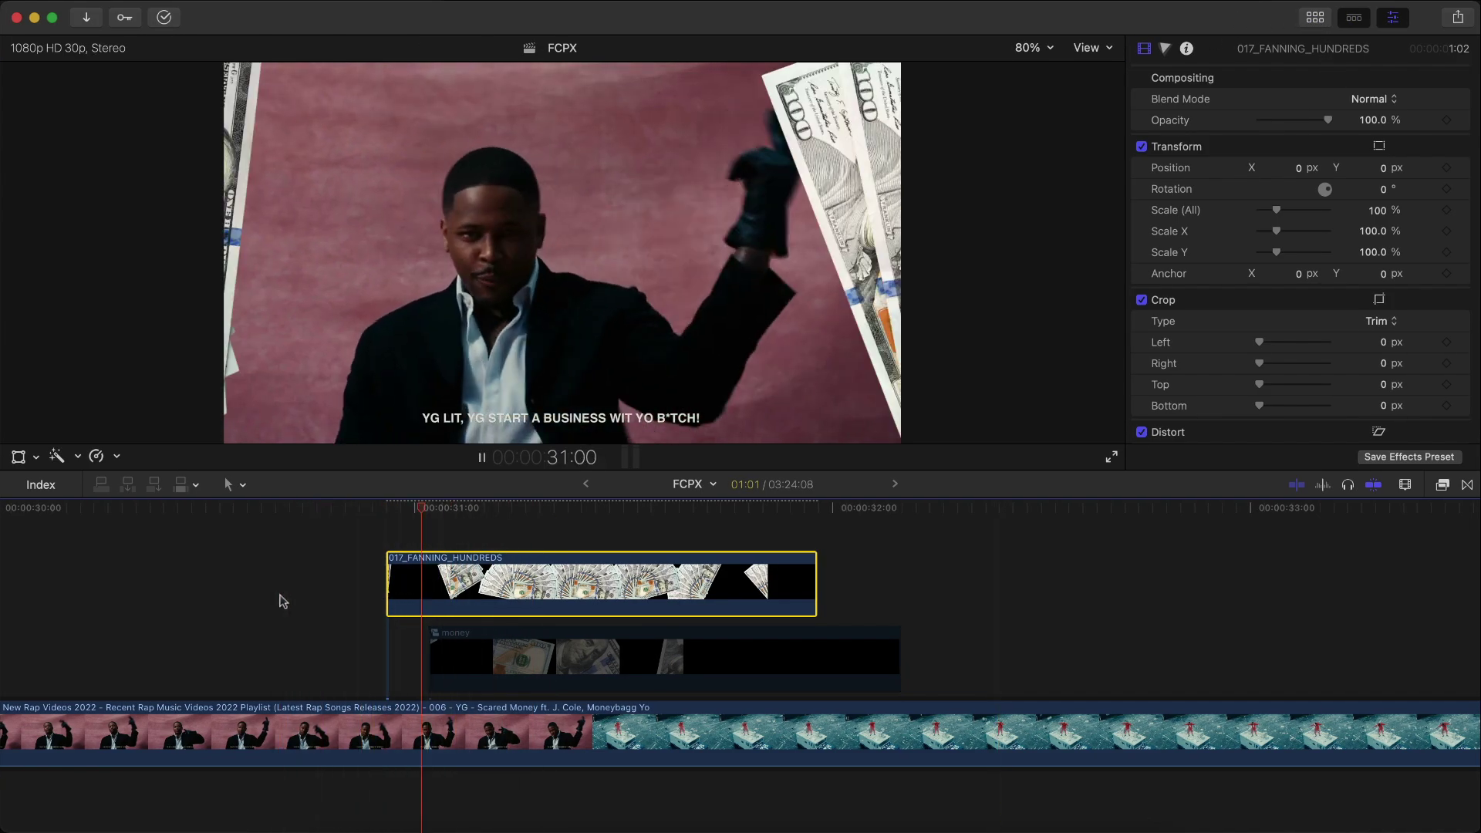
key("space")
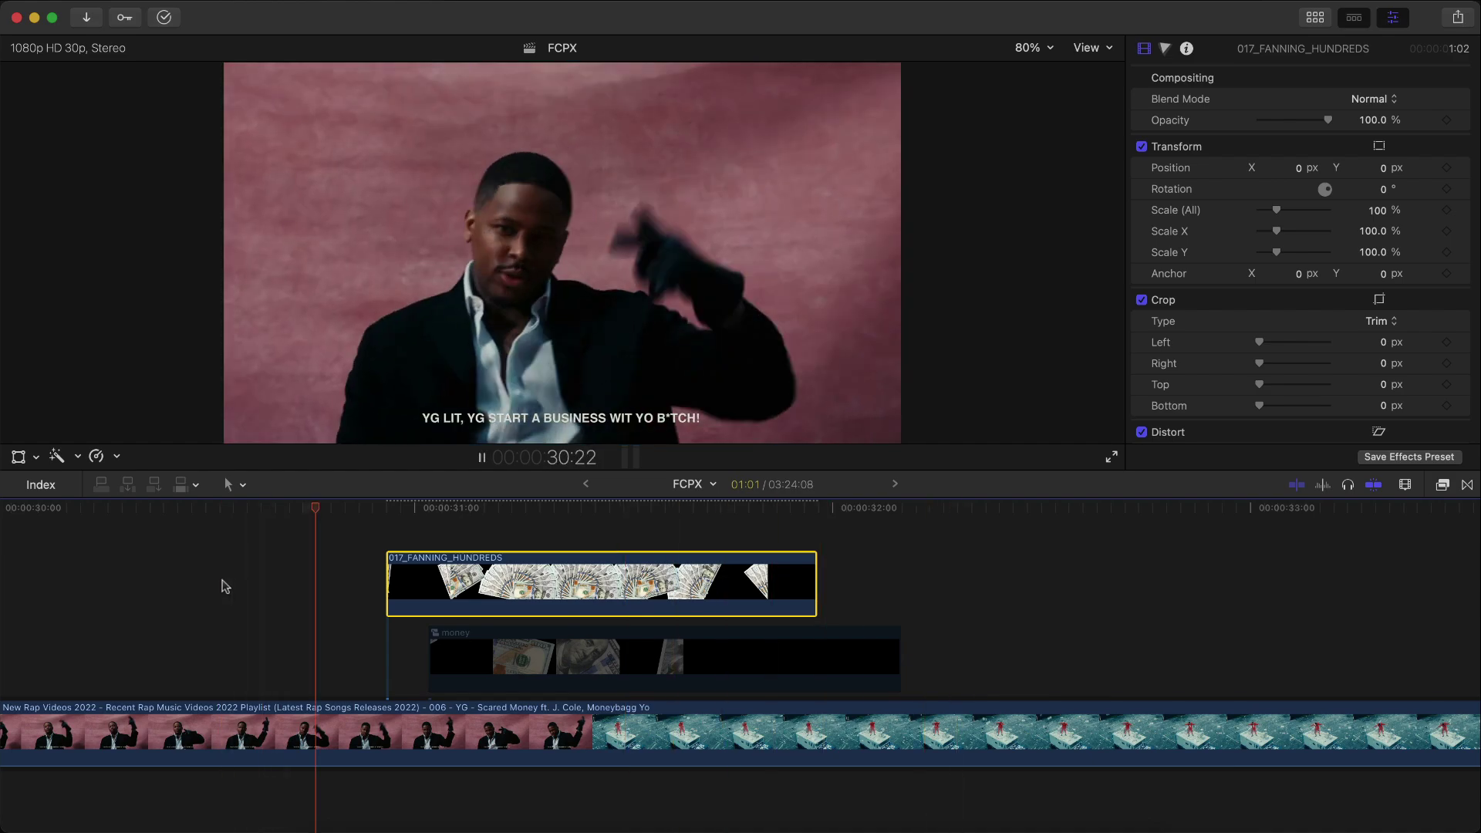
- Retime the 017_FANNING_HUNDREDS clip to Fast (137%) and play back the quicker transition over the cut
left_click(552, 586)
key("super+r")
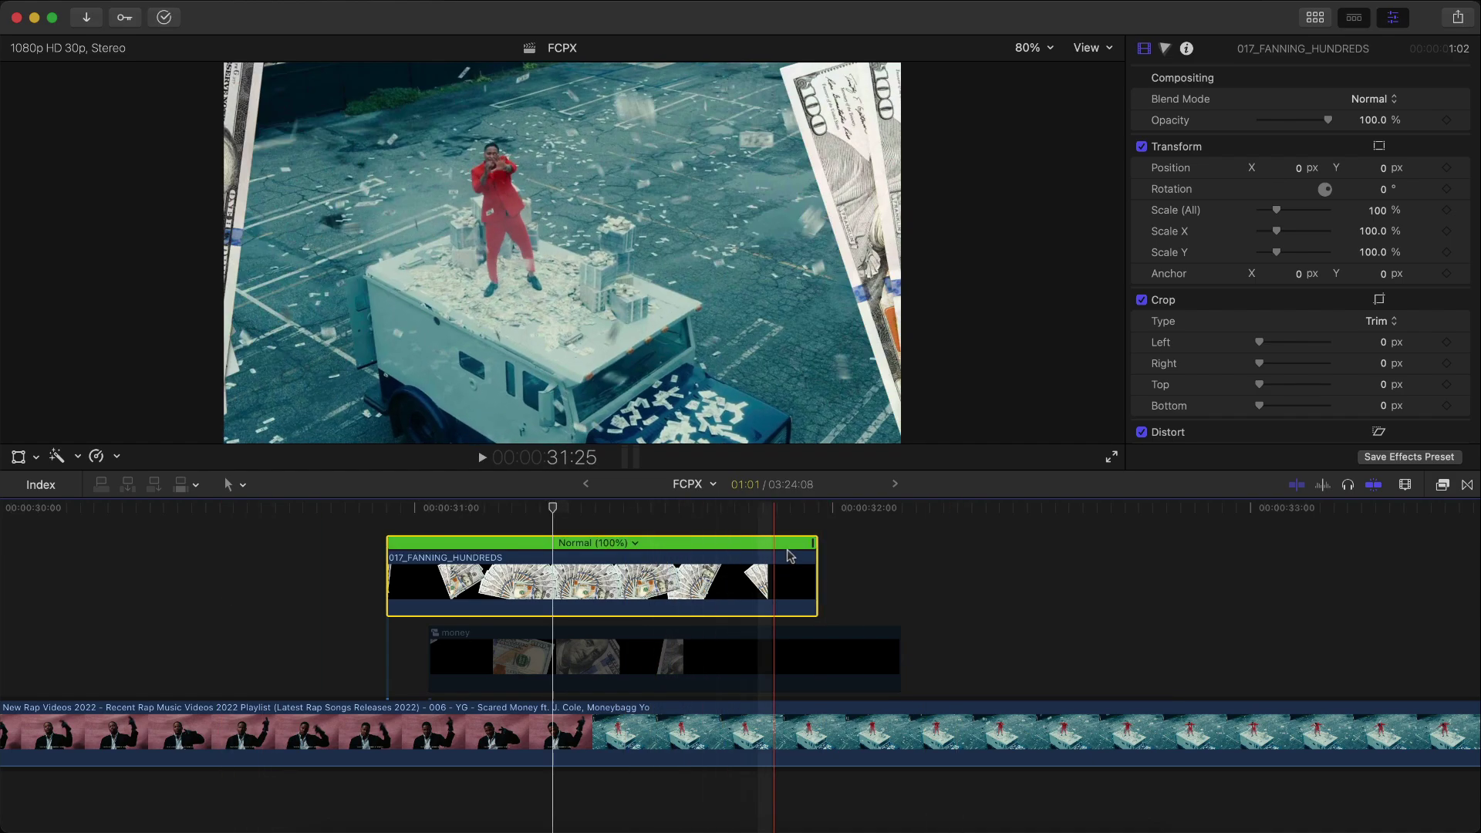
left_click_drag(815, 543, 694, 545)
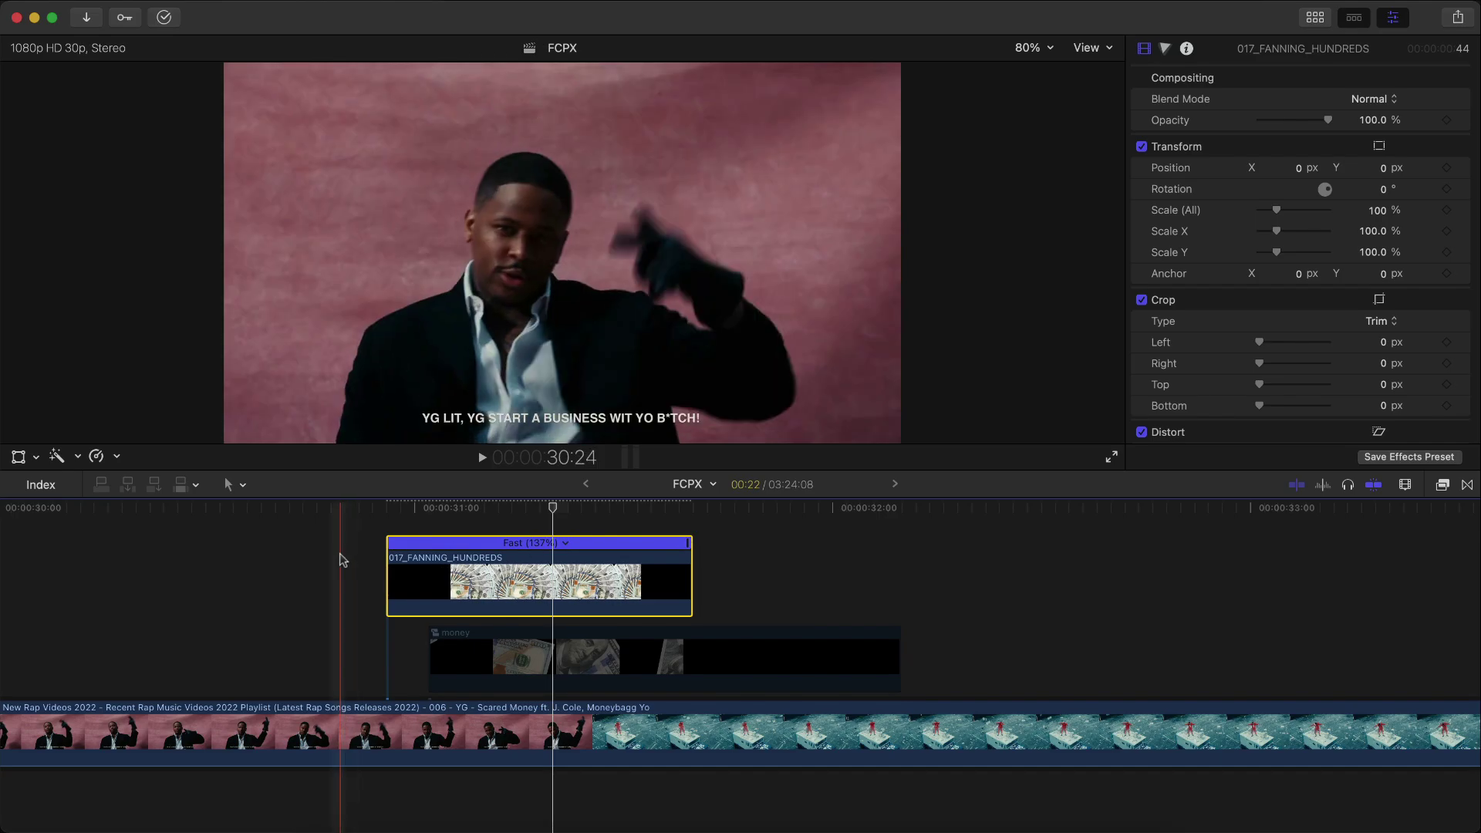
key("space")
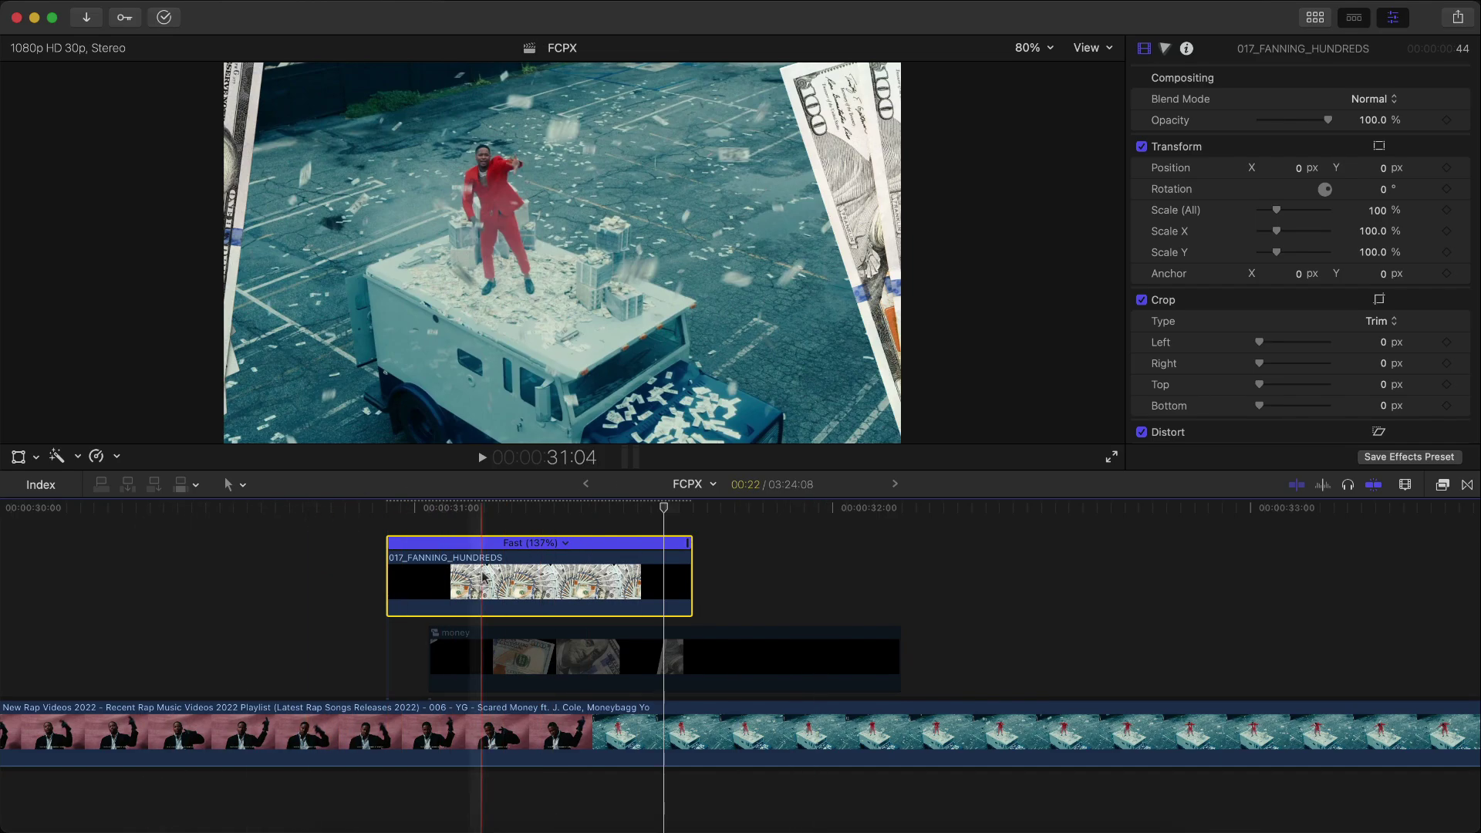
key("space")
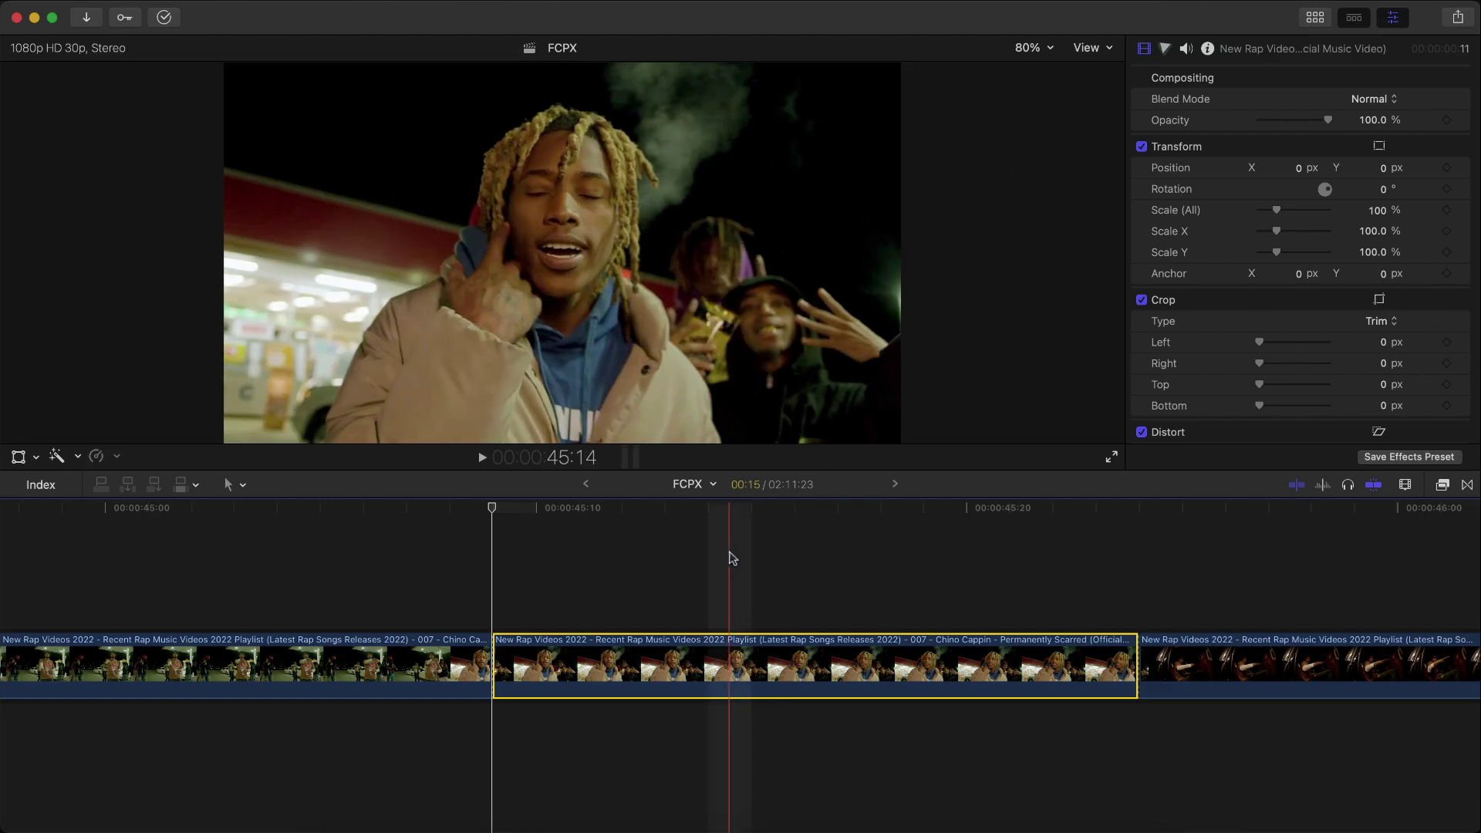
- Add a freeze frame at 45:09, the first frame of the selected shot of the rapper in the tan jacket, and play it back
key("super+minus")
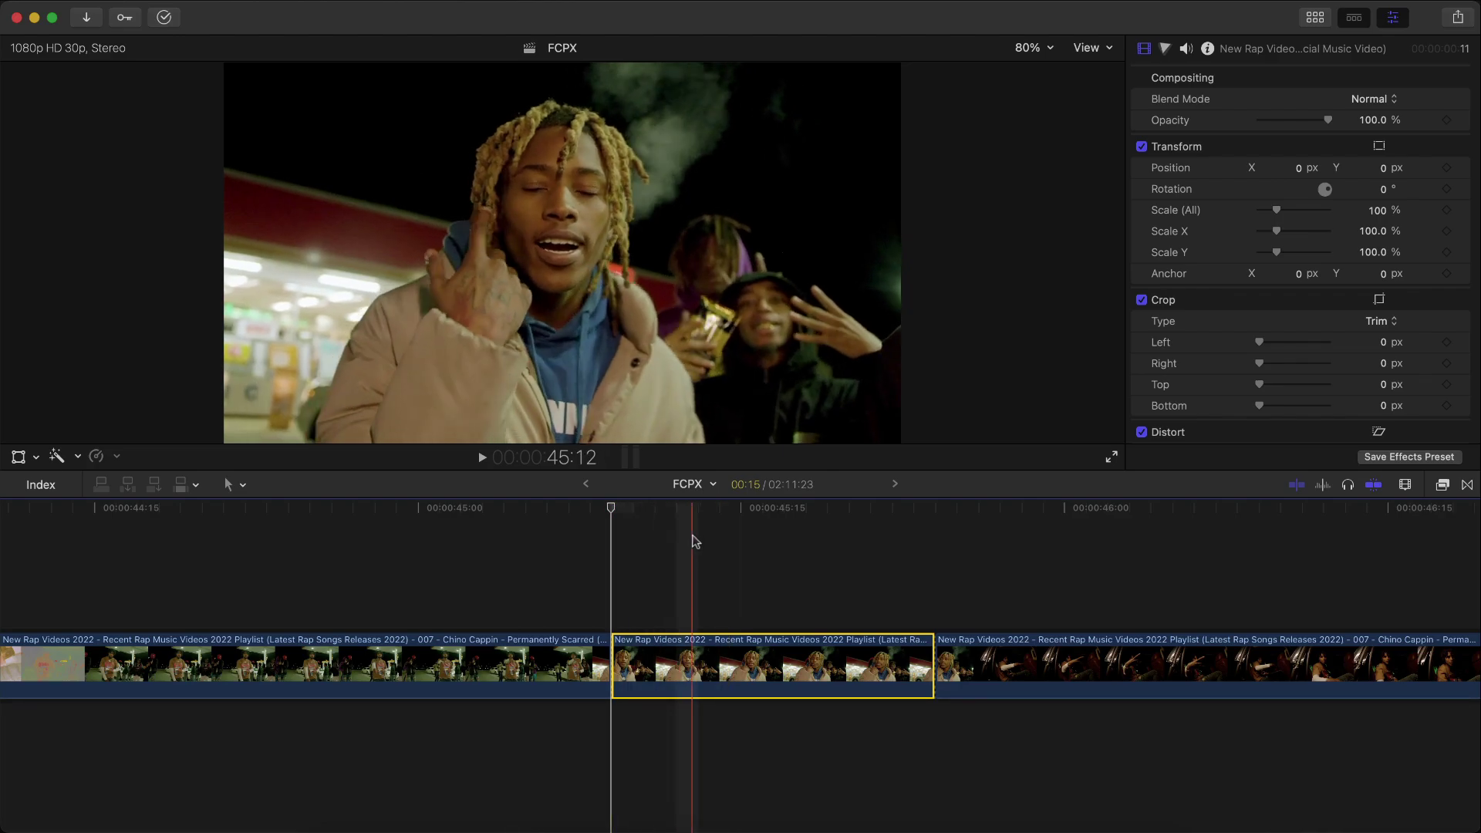
left_click(681, 506)
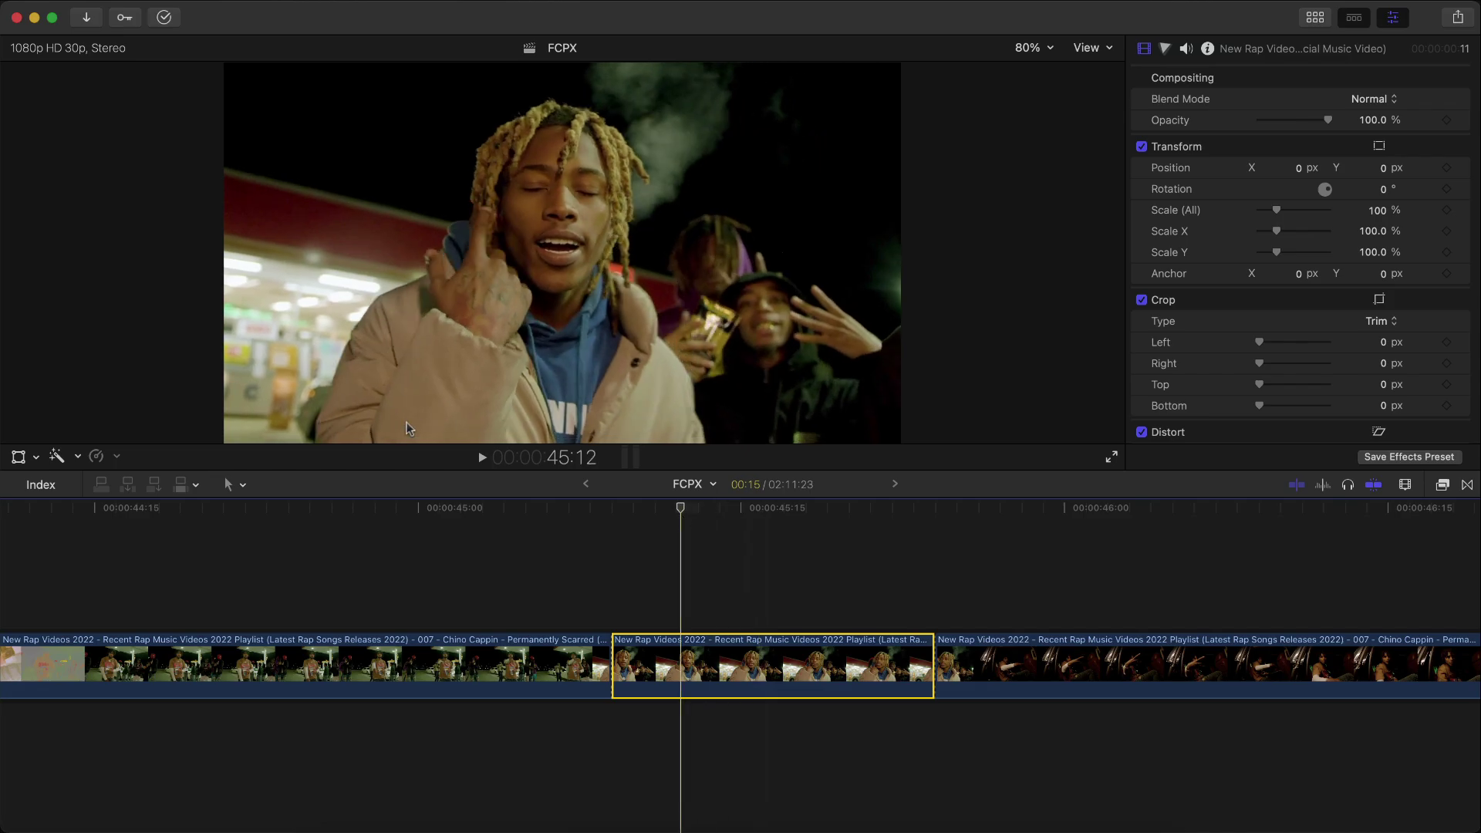
mouse_move(606, 506)
left_mouse_down()
mouse_move(489, 507)
mouse_move(726, 511)
mouse_move(611, 509)
left_mouse_up()
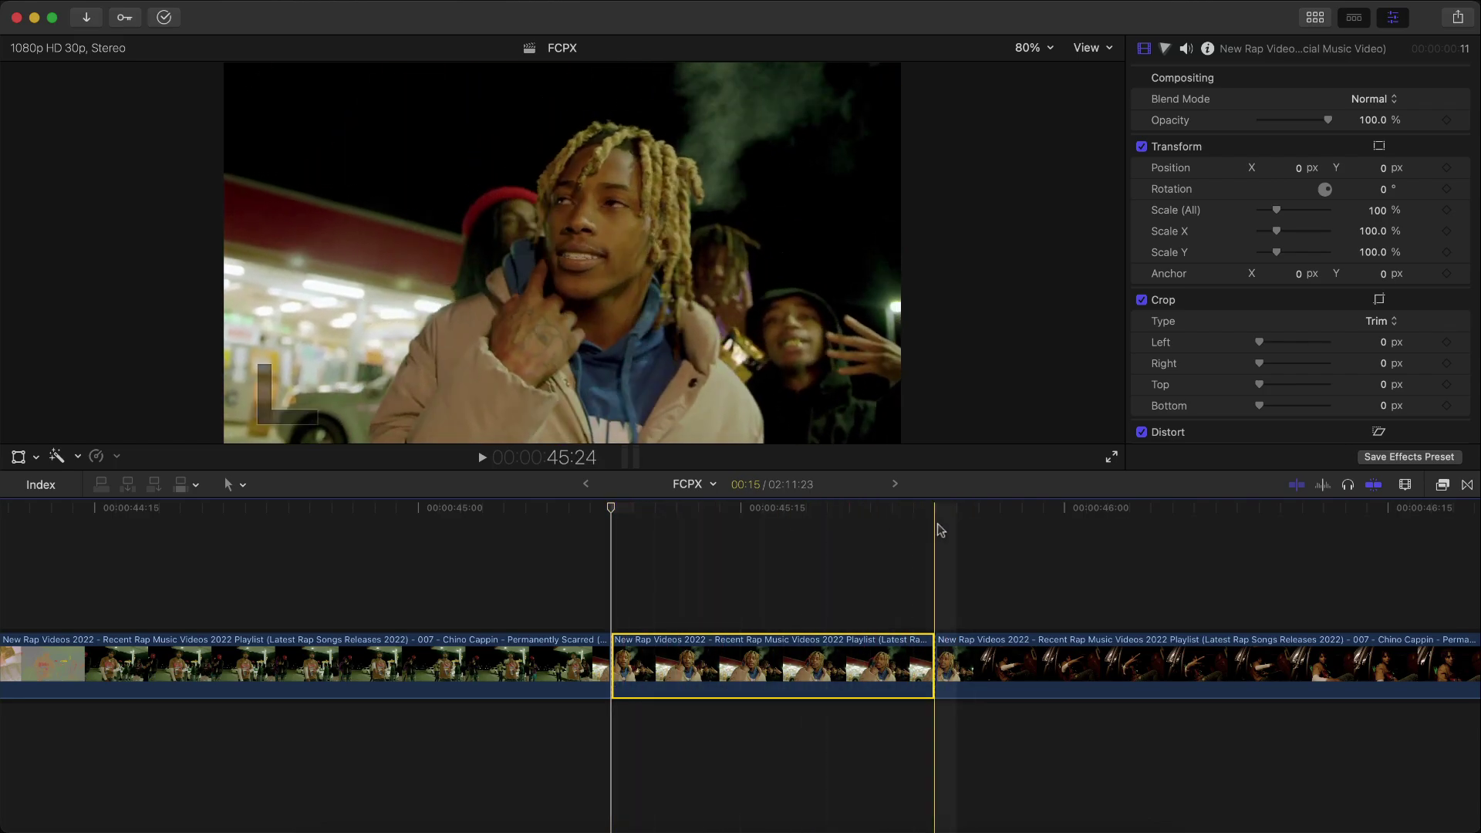
scroll(617, 525, "right", 1)
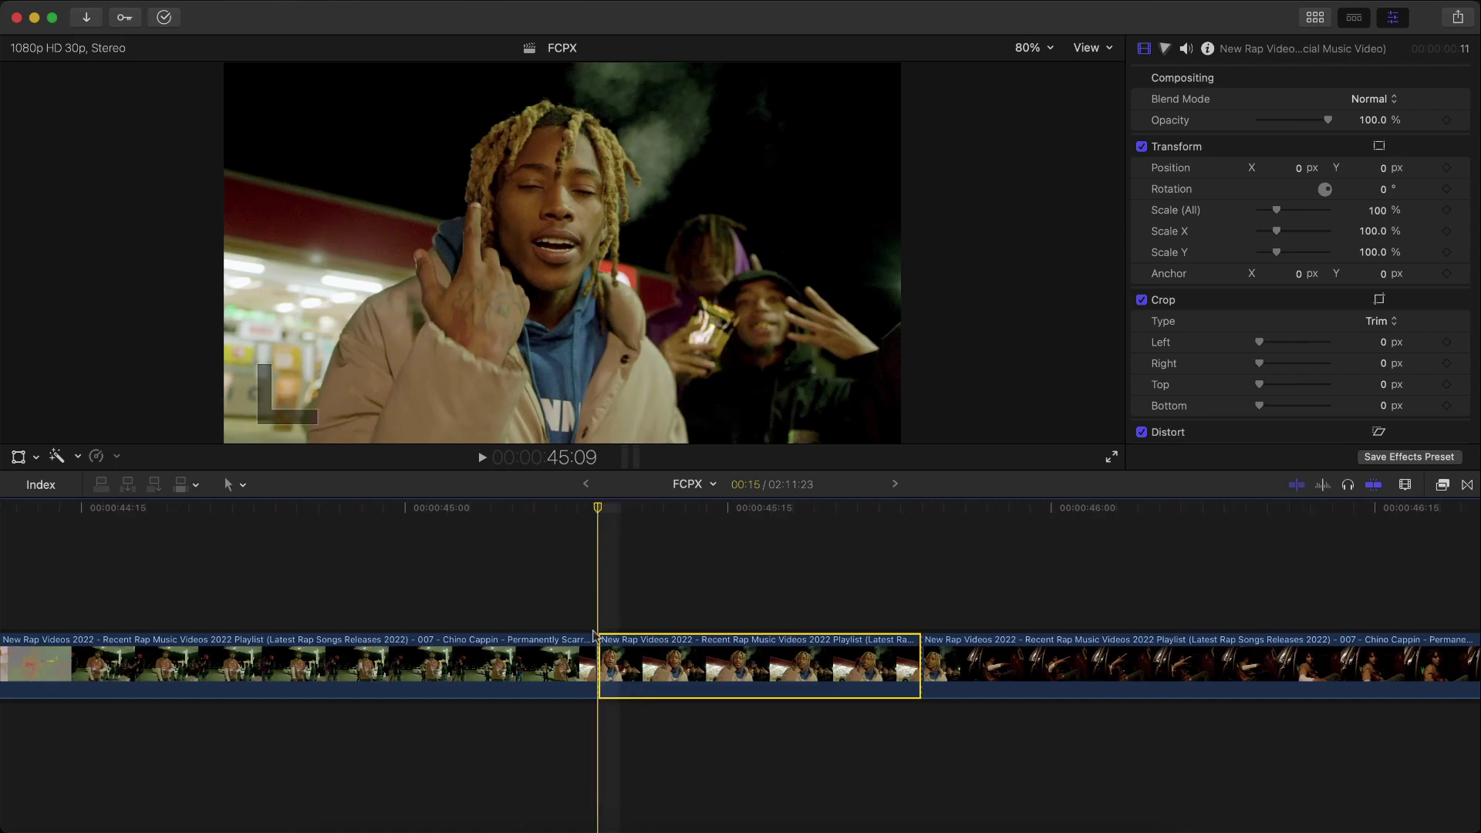
left_click(181, 1)
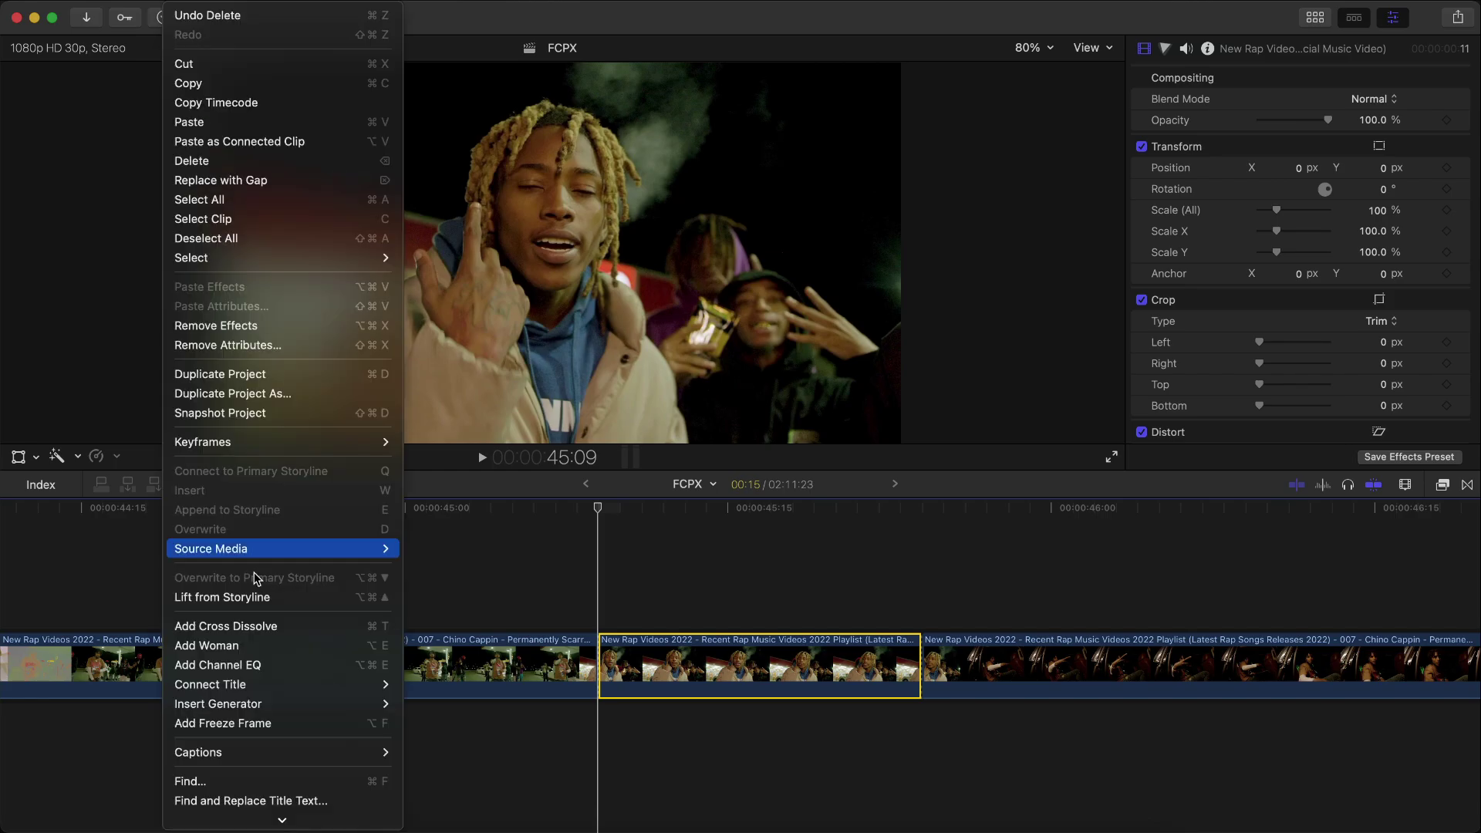
left_click(229, 723)
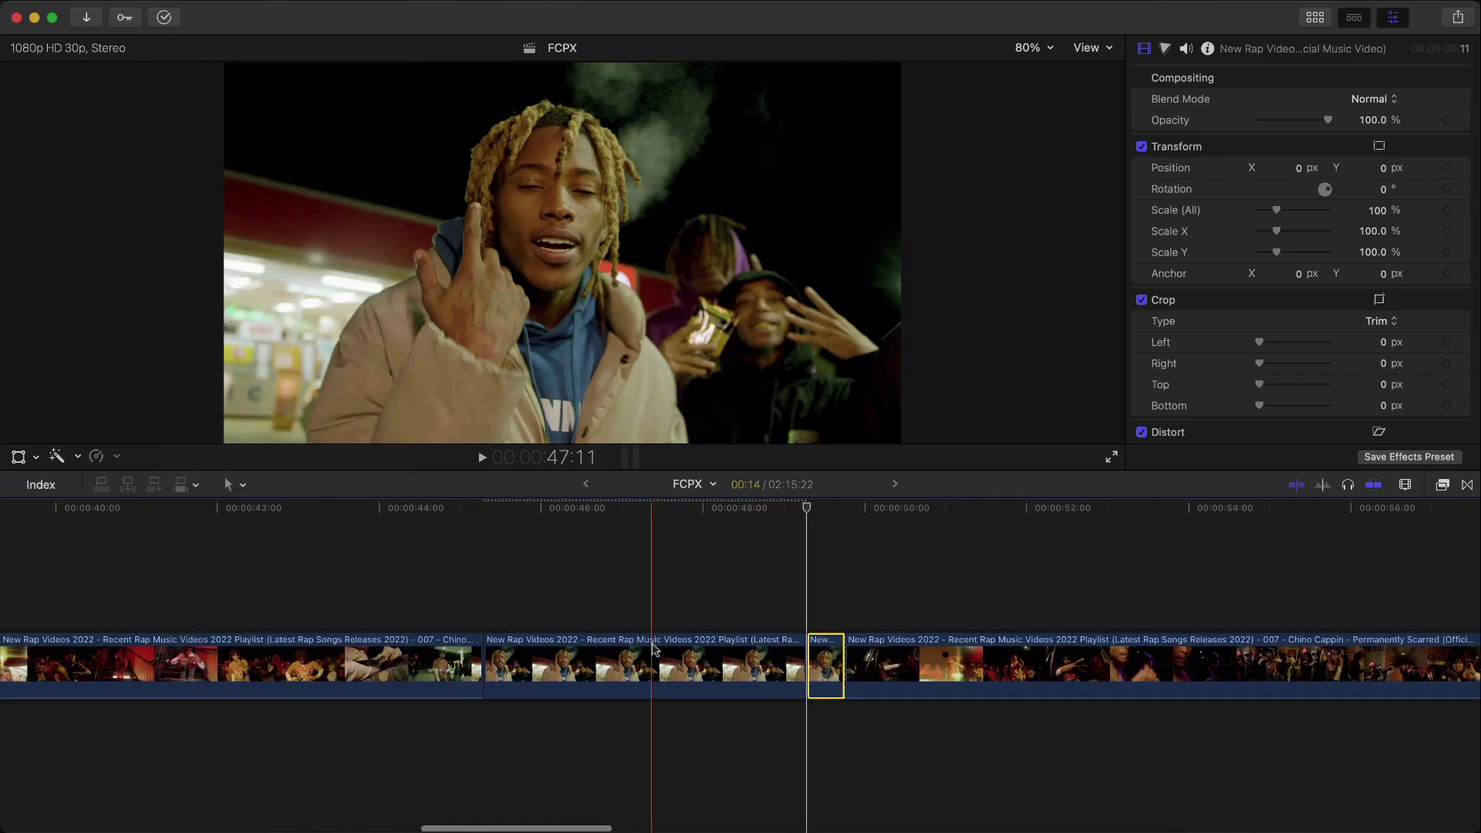
left_click(652, 646)
key("slash")
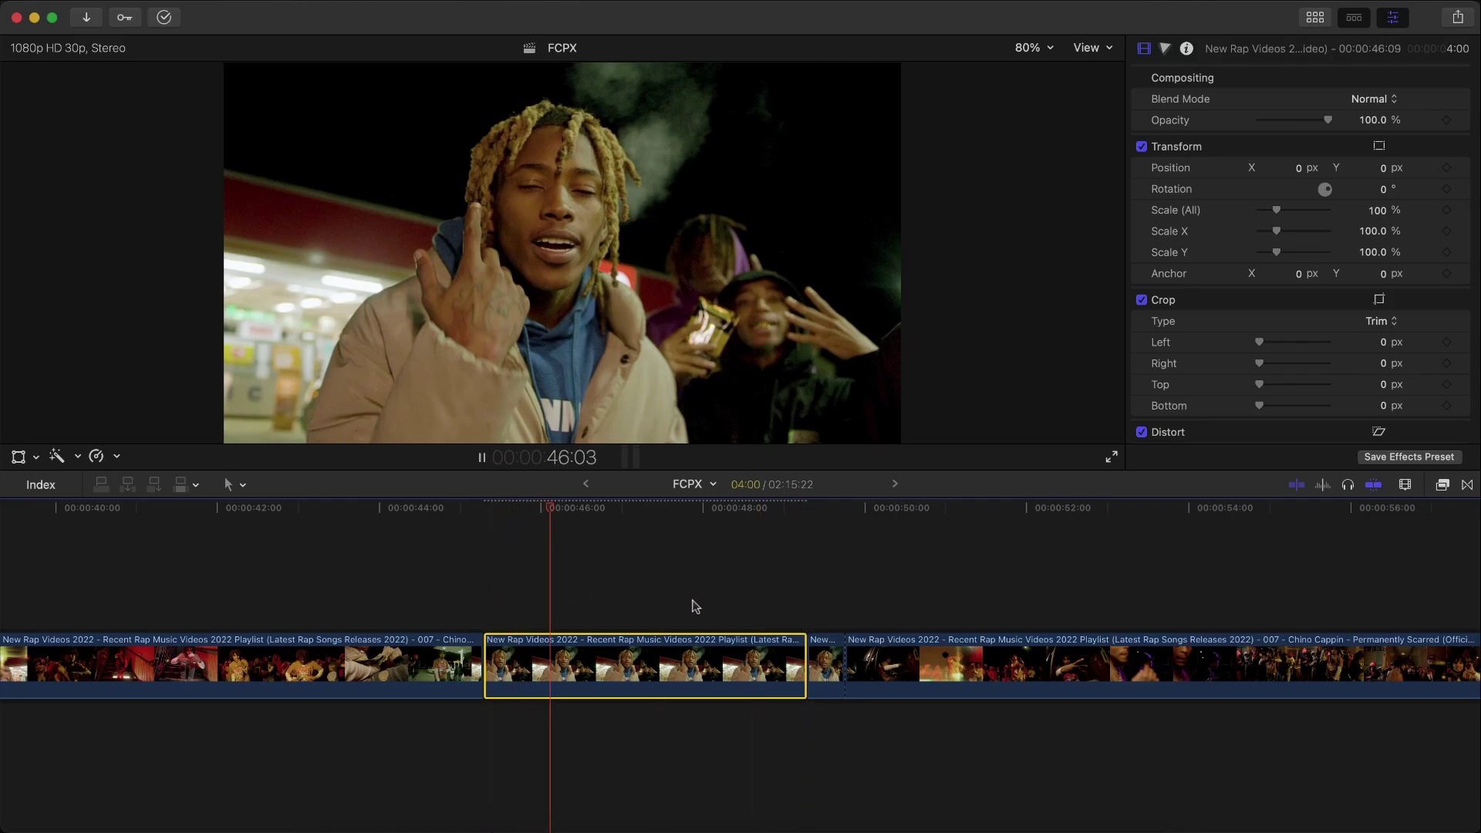
- Shorten the freeze frame to 1:16 and move it above the main storyline, starting at about 44:15 before the shot it came from
key("super+equal")
left_click_drag(1034, 660, 690, 656)
key("super+minus")
left_click_drag(560, 663, 463, 594)
key("super+equal")
scroll(518, 594, "left", 3)
left_click(611, 594)
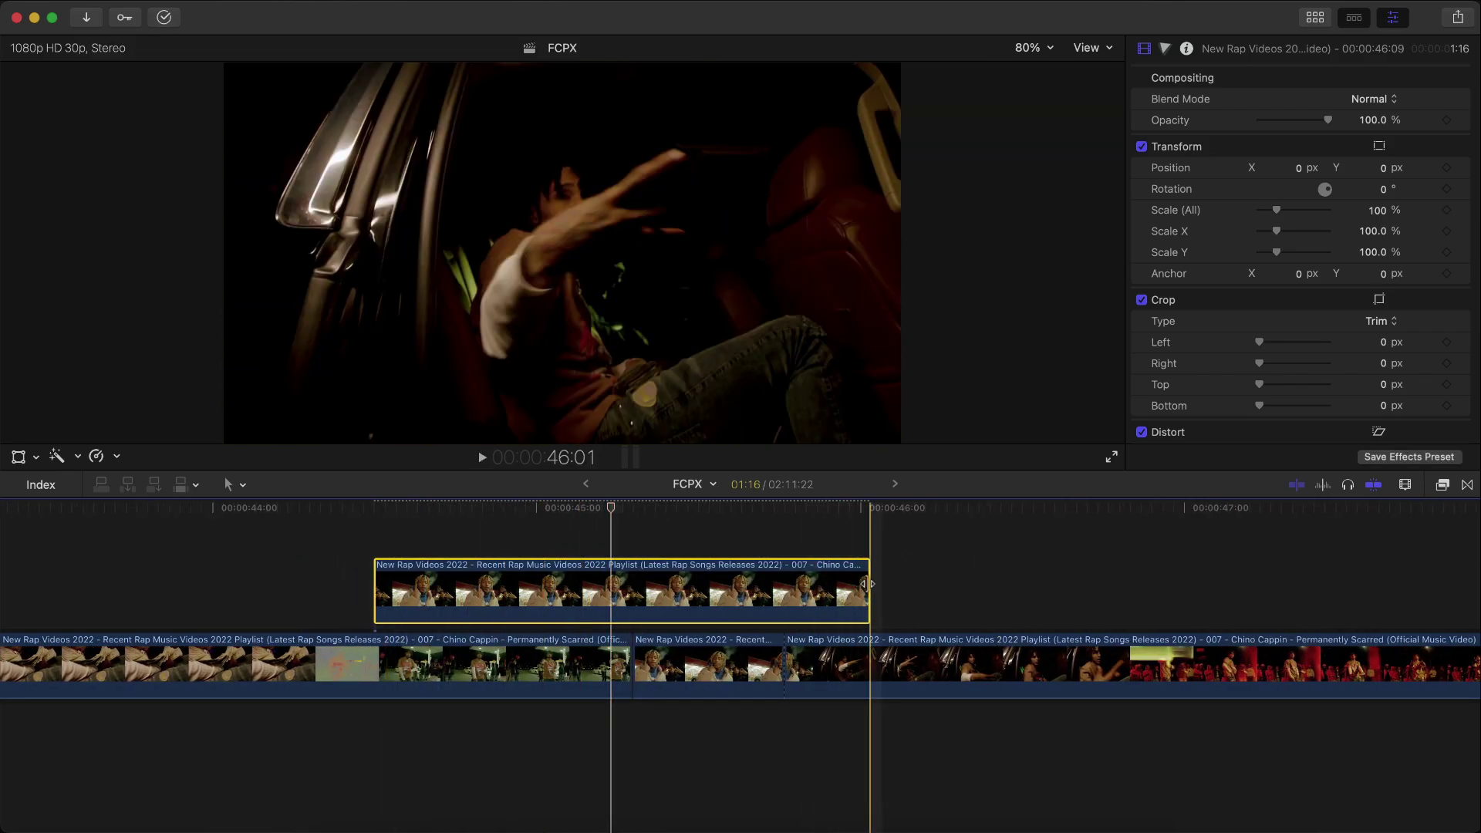
- Trim the end of the connected freeze frame back to the cut at 45:09 and play it back
left_click_drag(868, 584, 631, 571)
key("space")
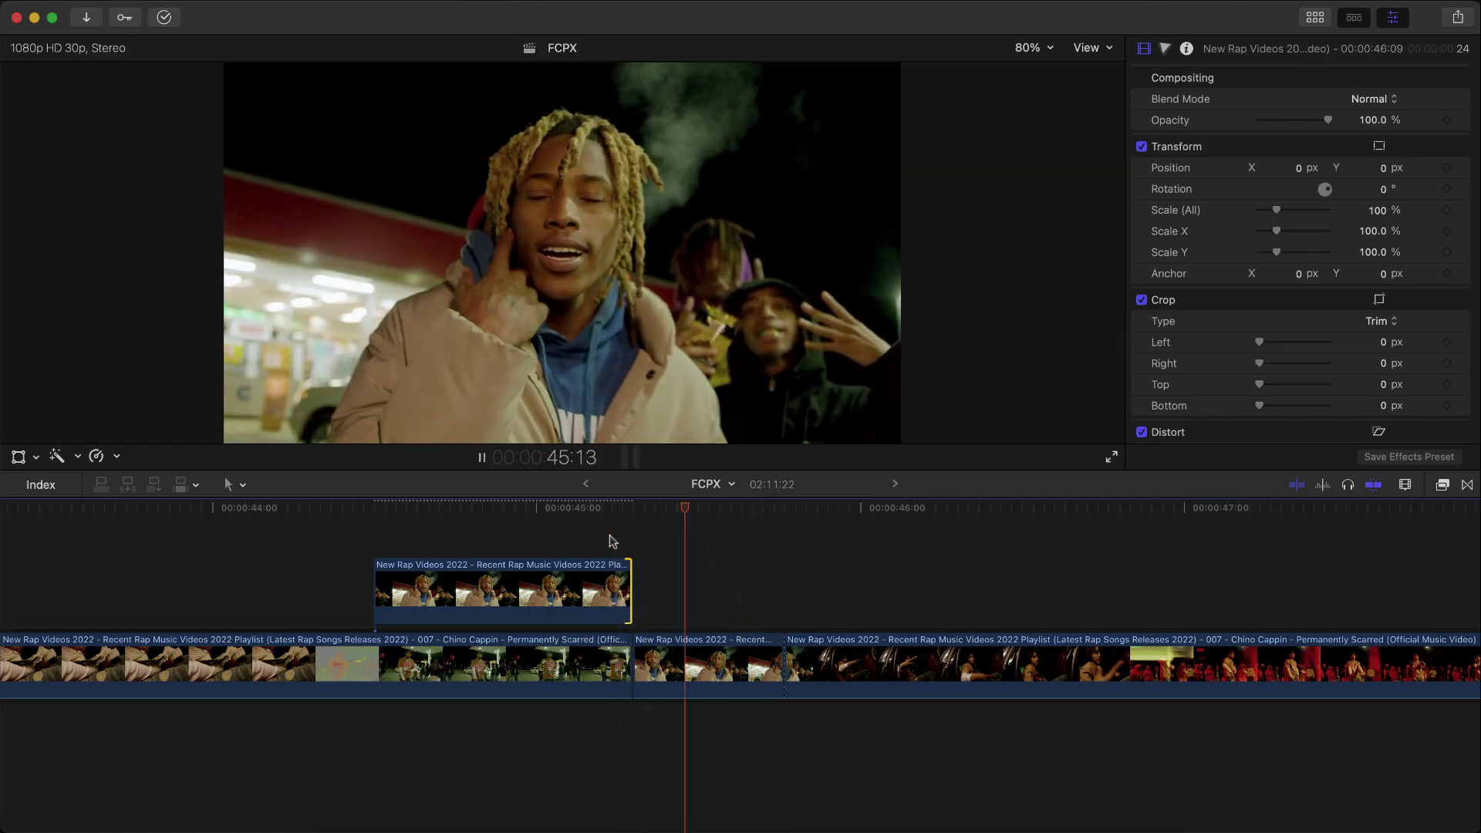
left_click(610, 540)
left_click(308, 540)
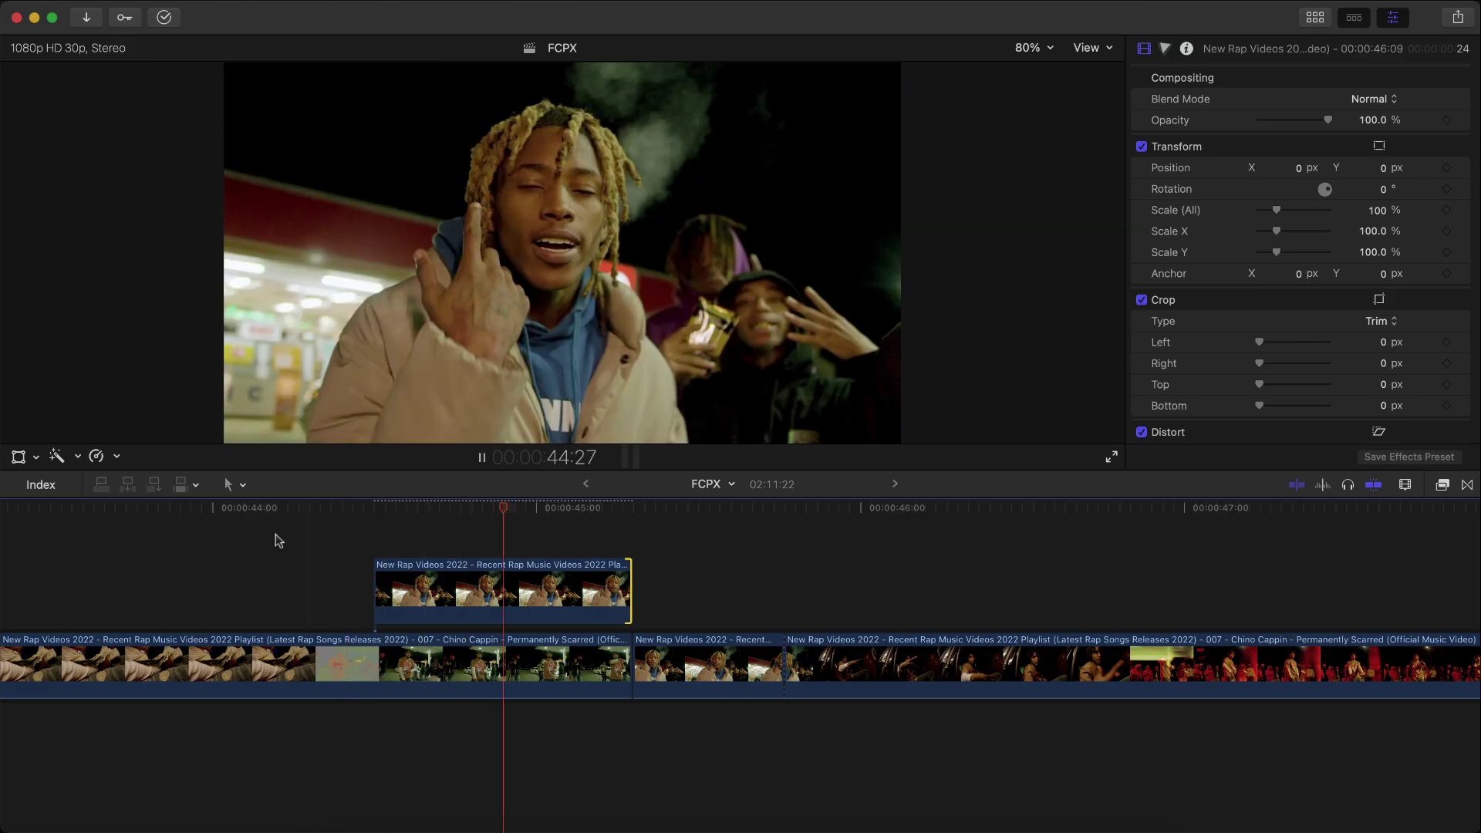
key("space")
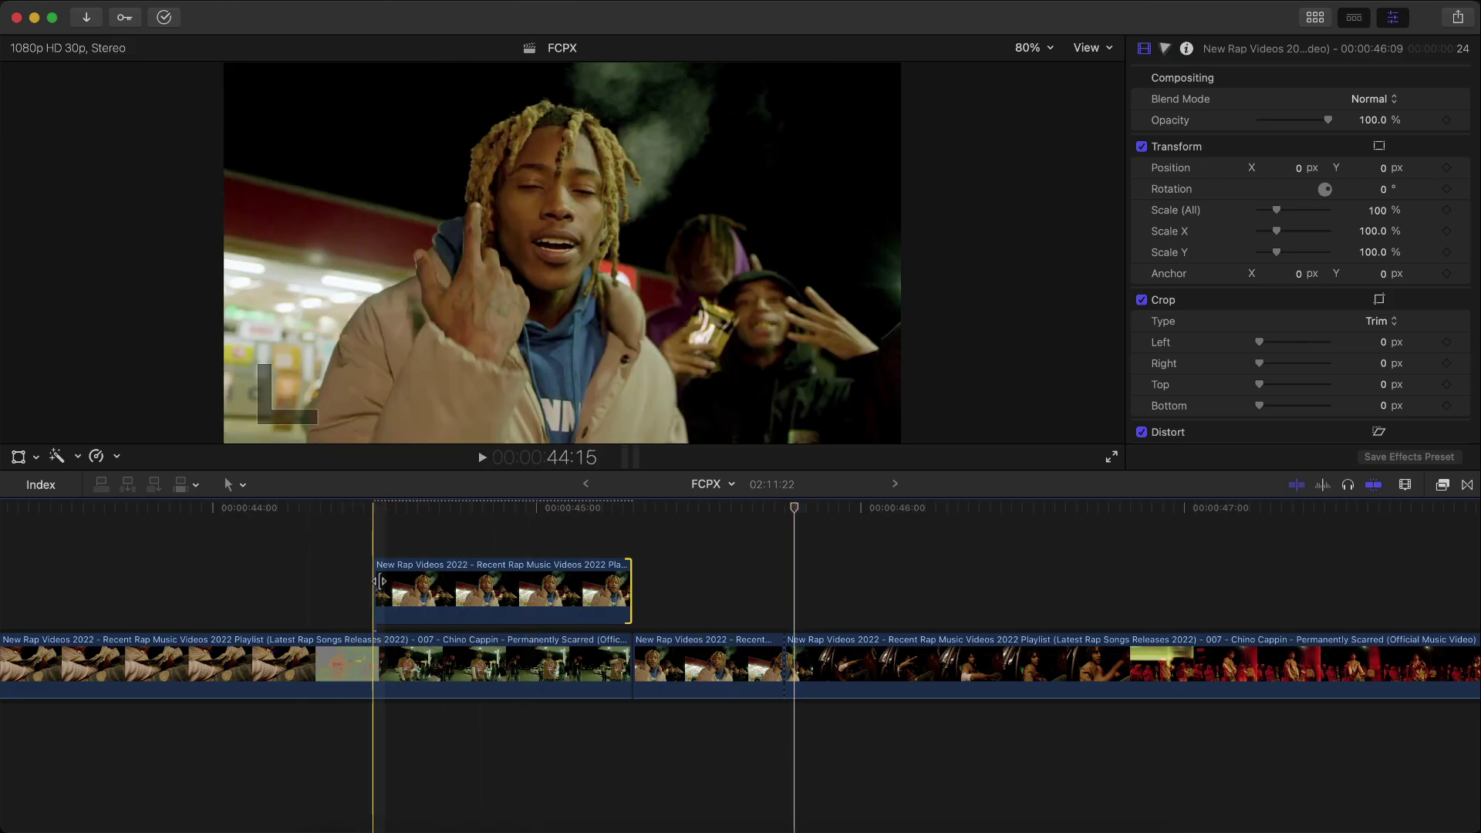
- Trim the start of the freeze frame by one frame so it begins at 44:16
mouse_move(378, 580)
left_mouse_down()
mouse_move(351, 580)
mouse_move(387, 575)
left_mouse_up()
key("space")
key("super+equal")
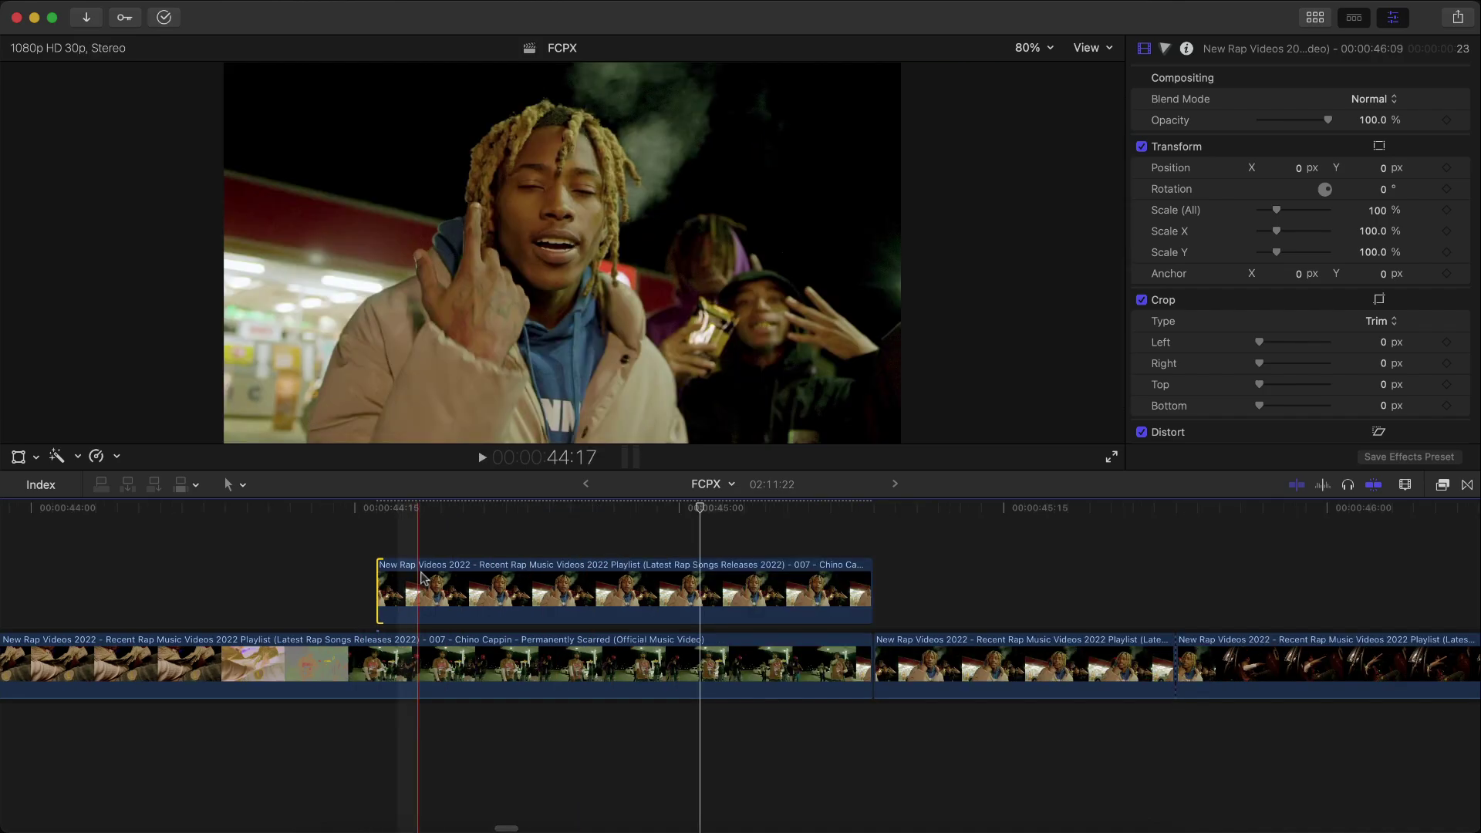
- Apply the Draw Mask effect to the freeze frame with the playhead on its first frame at 44:16
left_click(422, 580)
left_click(376, 507)
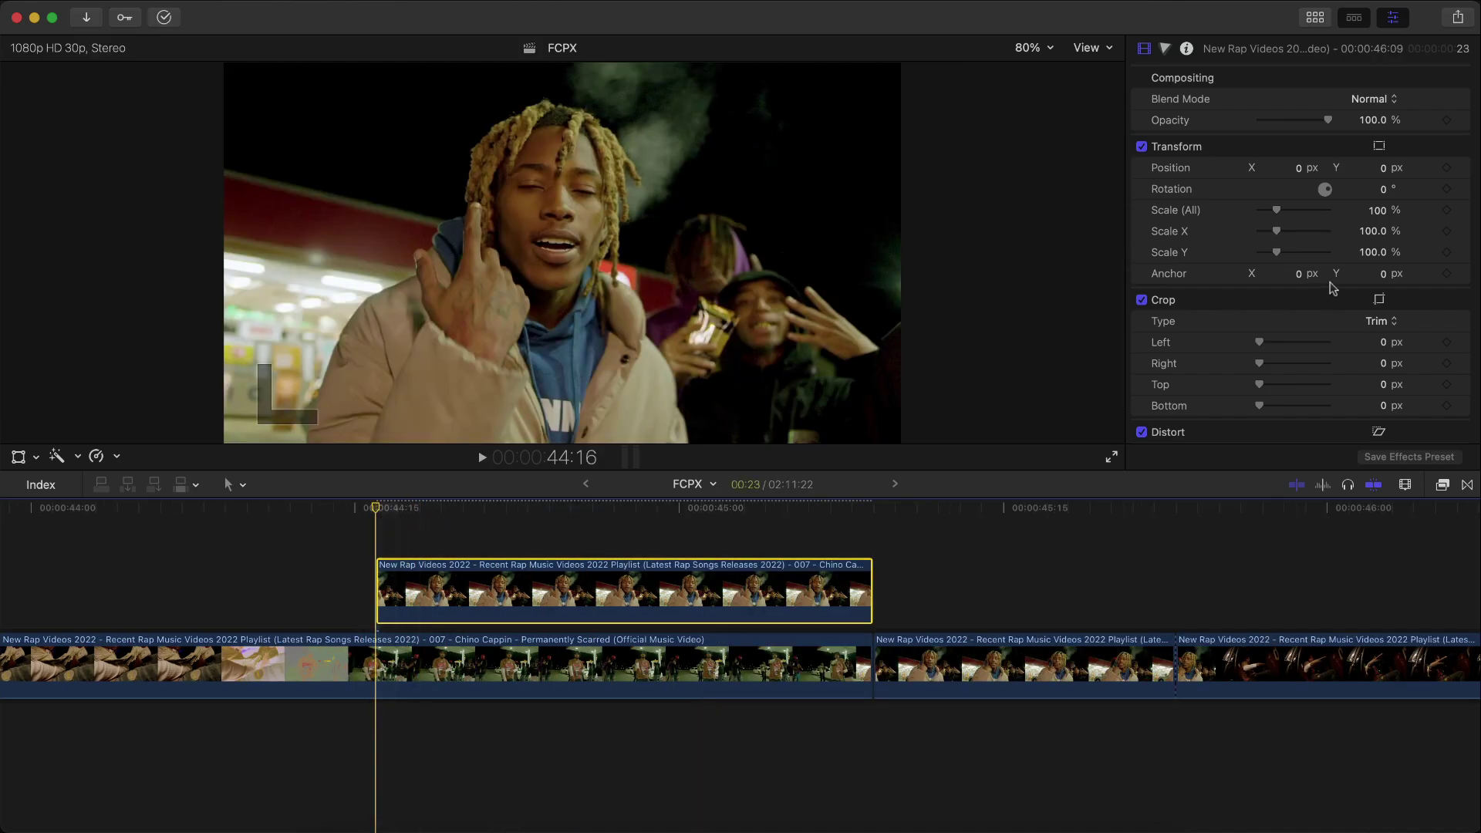
left_click(1443, 485)
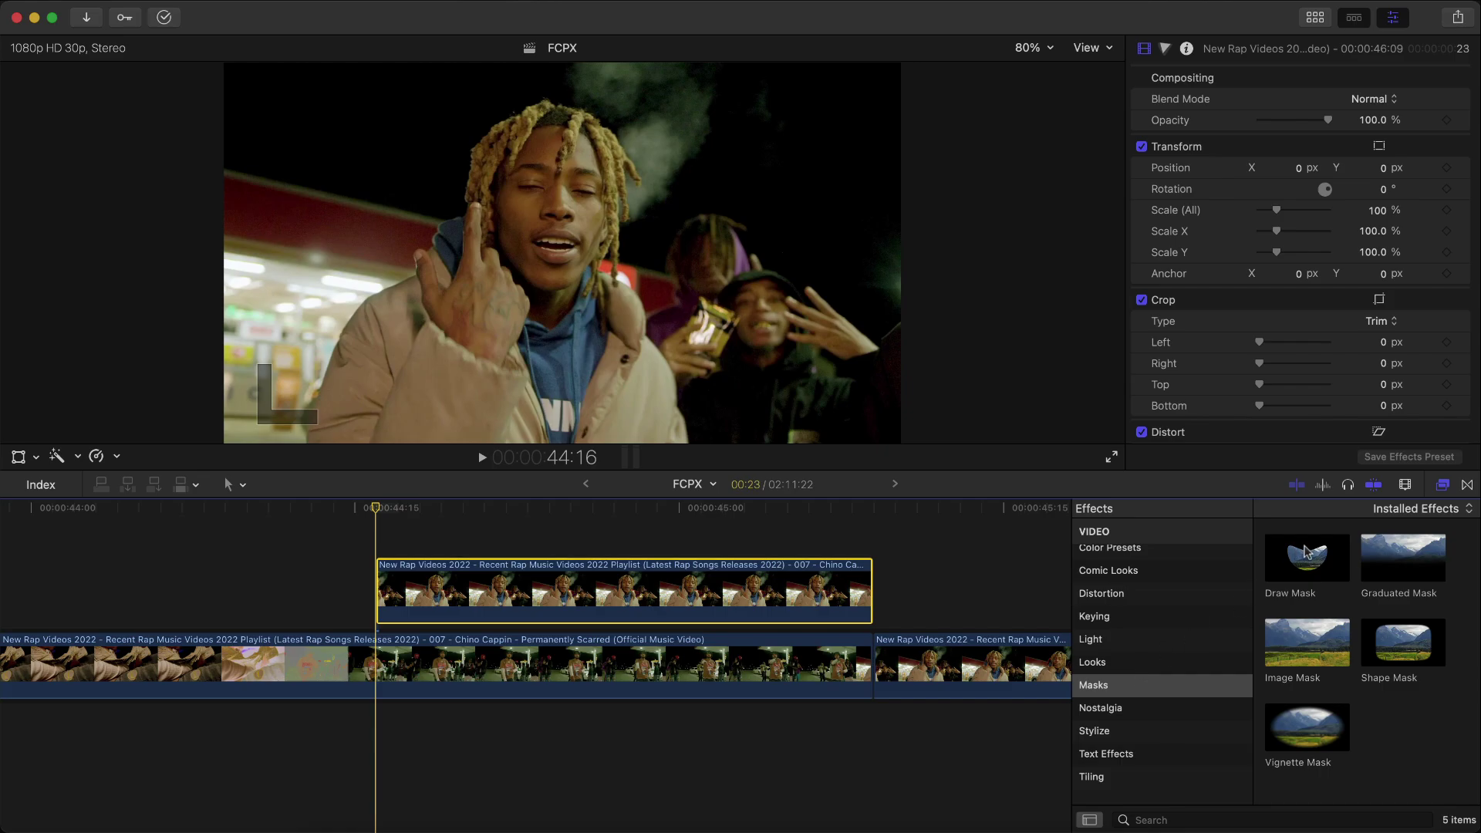
left_click_drag(1306, 553, 734, 580)
left_click(1443, 485)
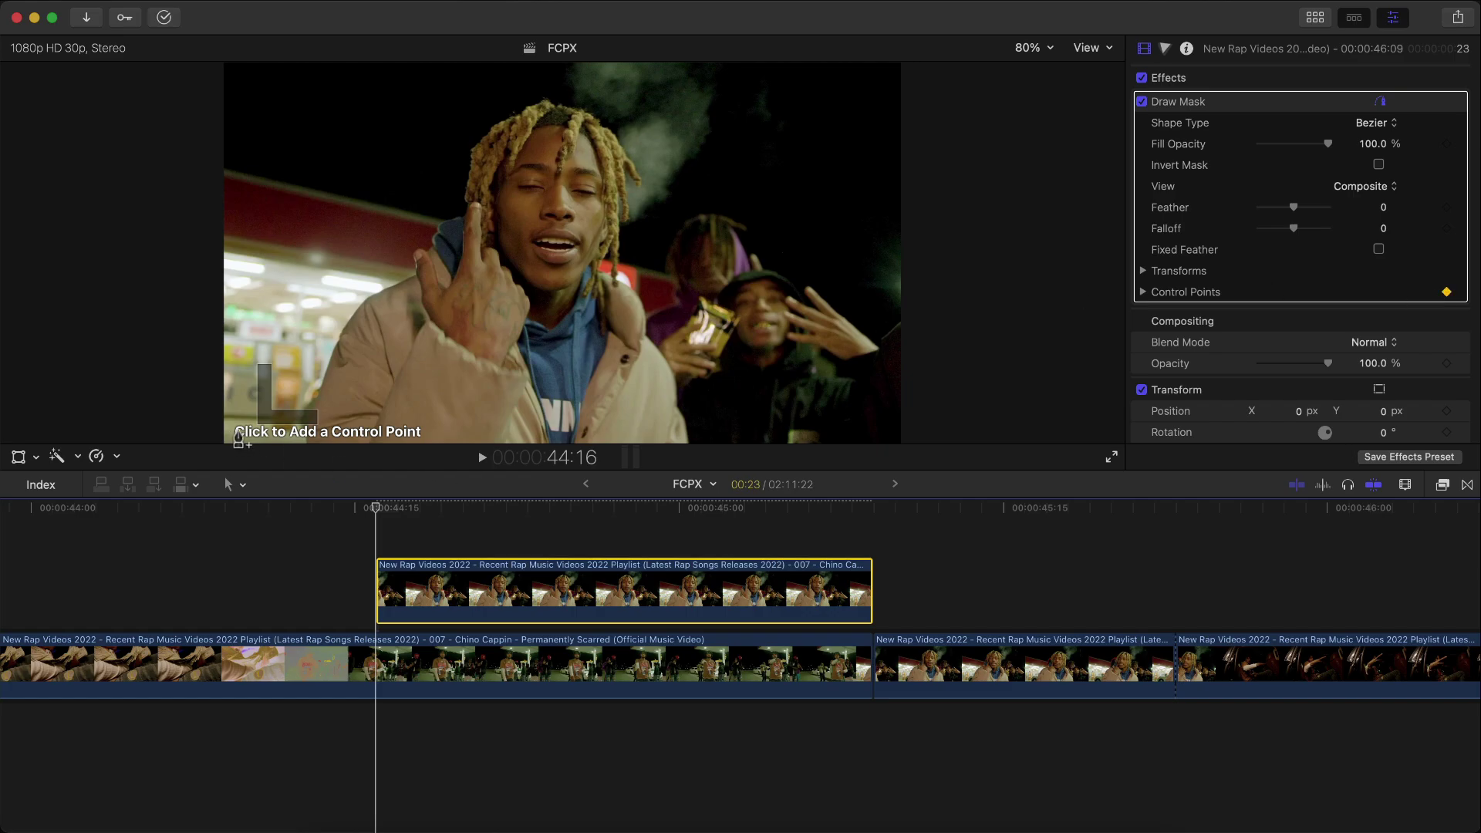
- Draw a closed four-point mask around the lower part of the rapper's jacket, from chest height to the frame's bottom edge
left_click(307, 442)
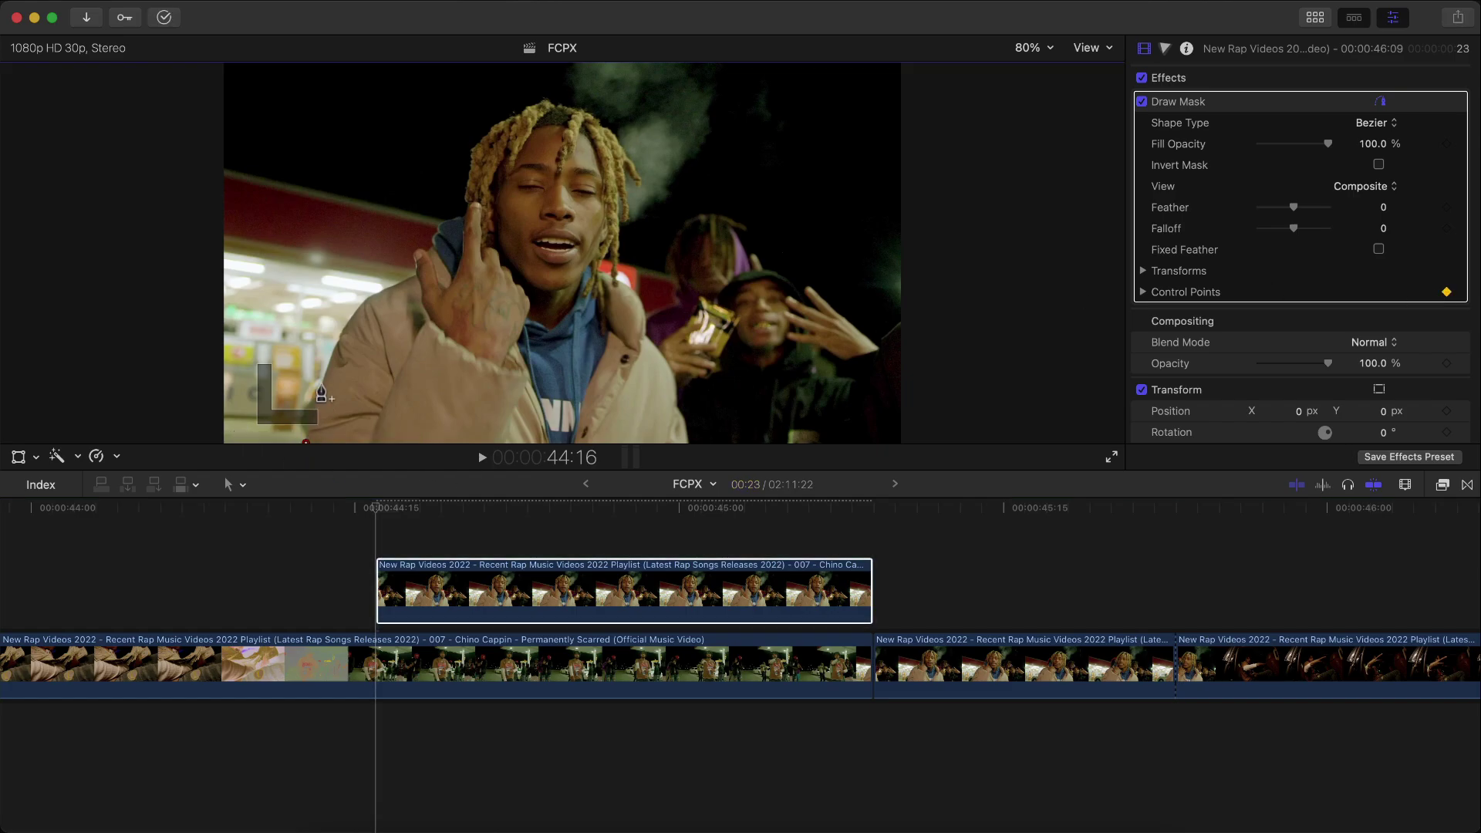
left_click(335, 345)
left_click(657, 347)
left_click(687, 442)
left_click(307, 442)
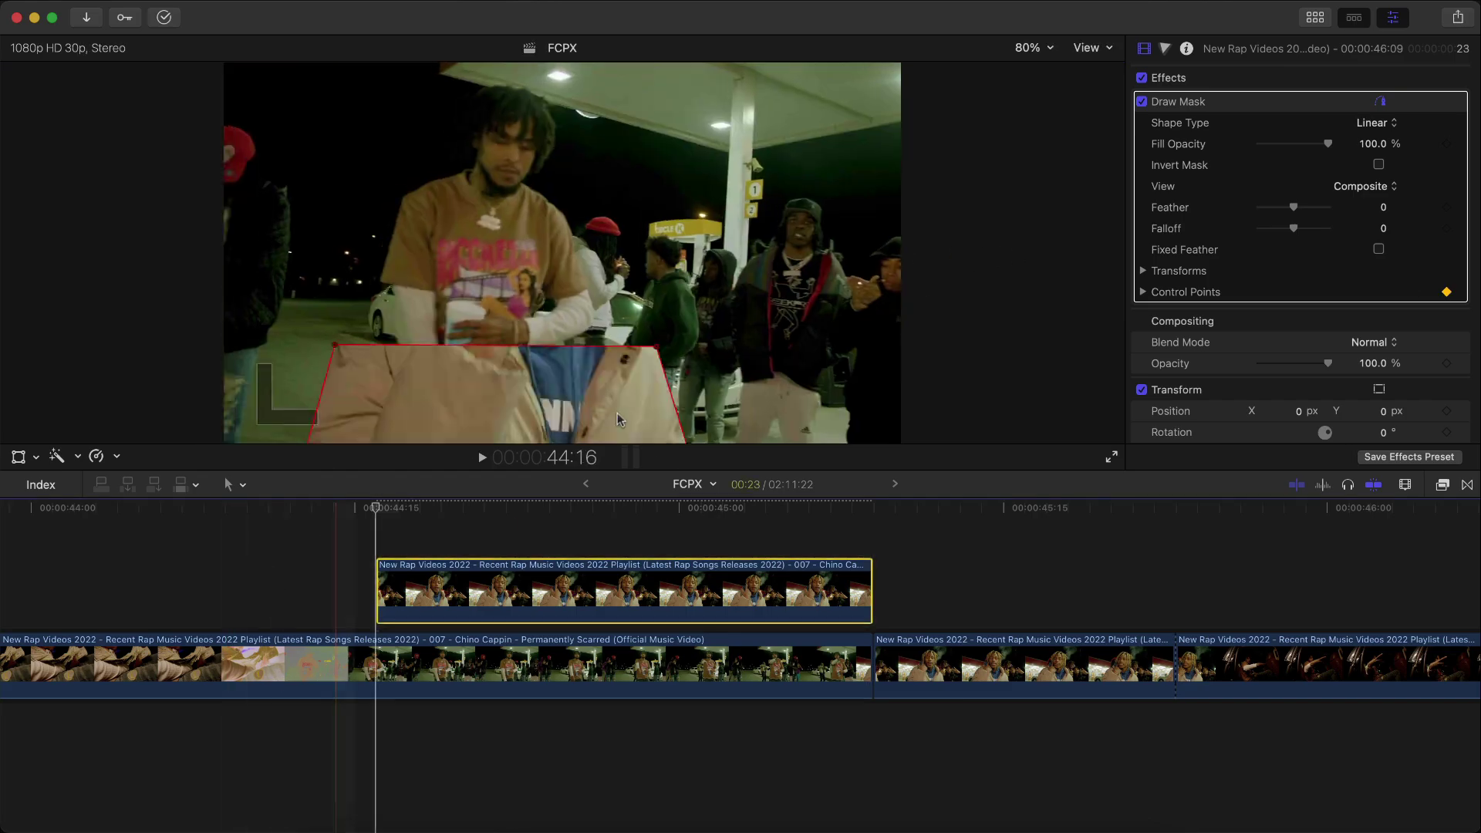
- Add a Control Points keyframe at 44:18 to hold the mask's starting shape
left_click(483, 520)
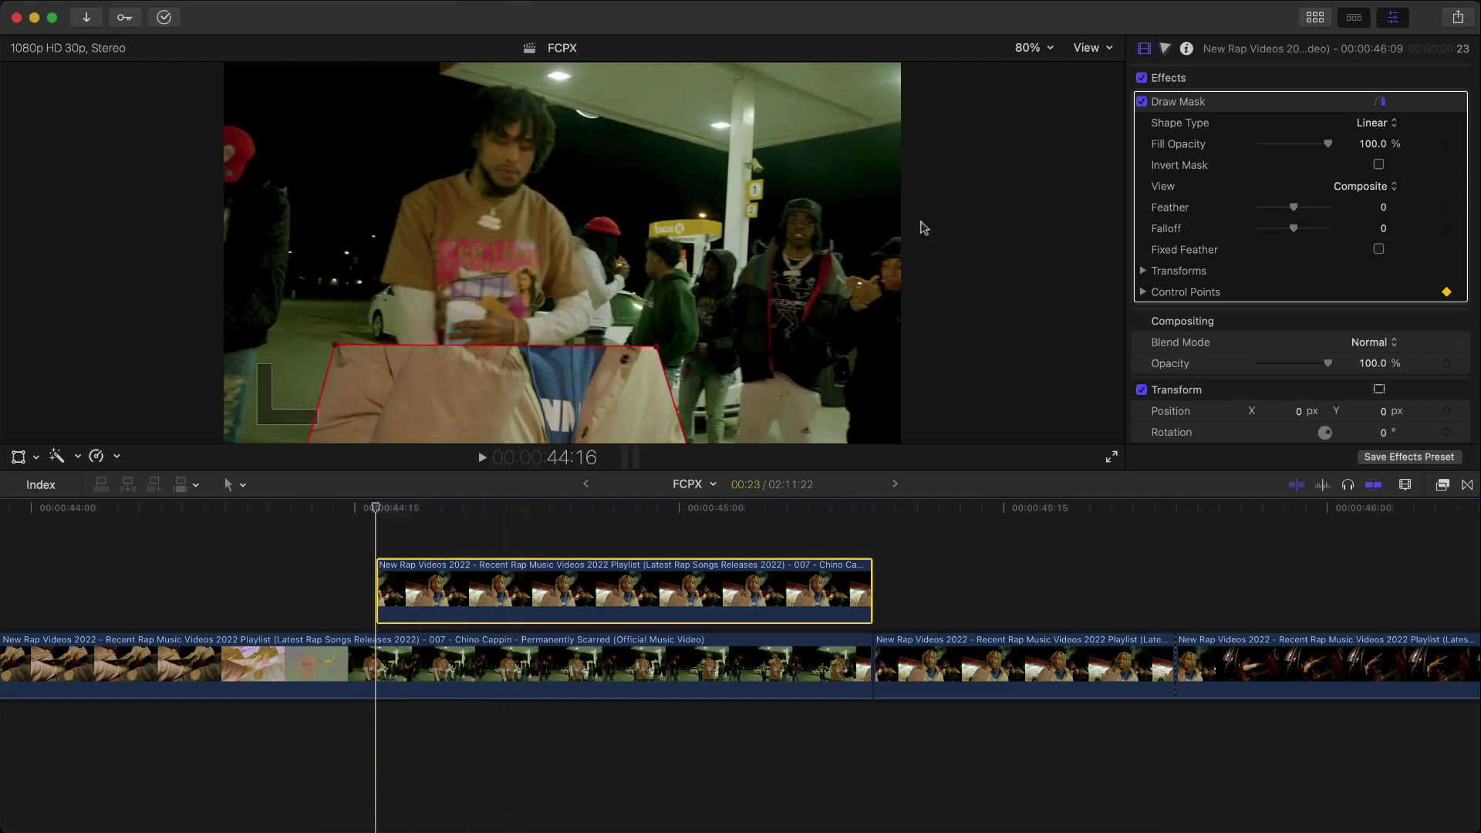
key("Right")
key("Right")
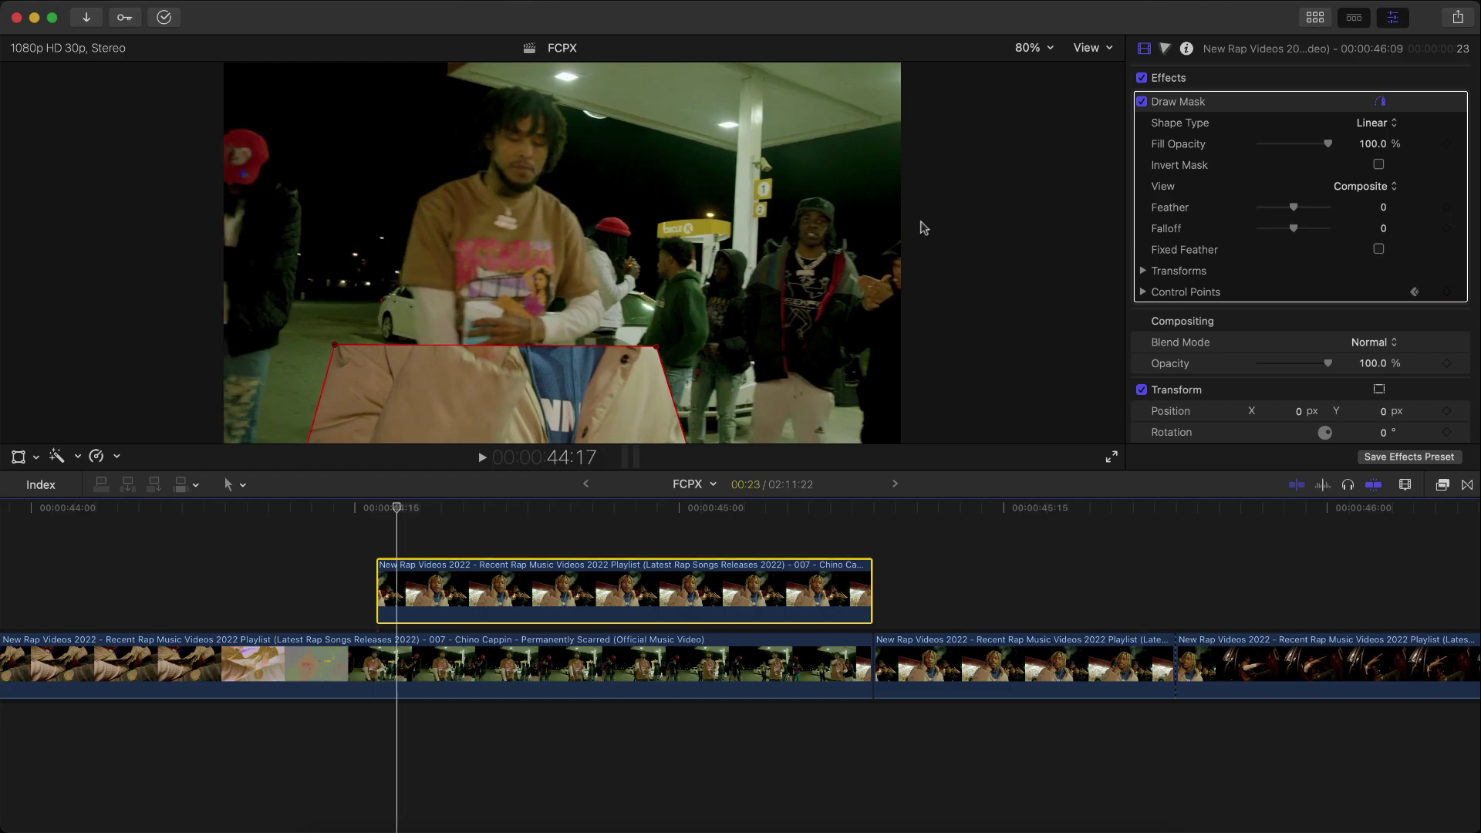
left_click(1447, 292)
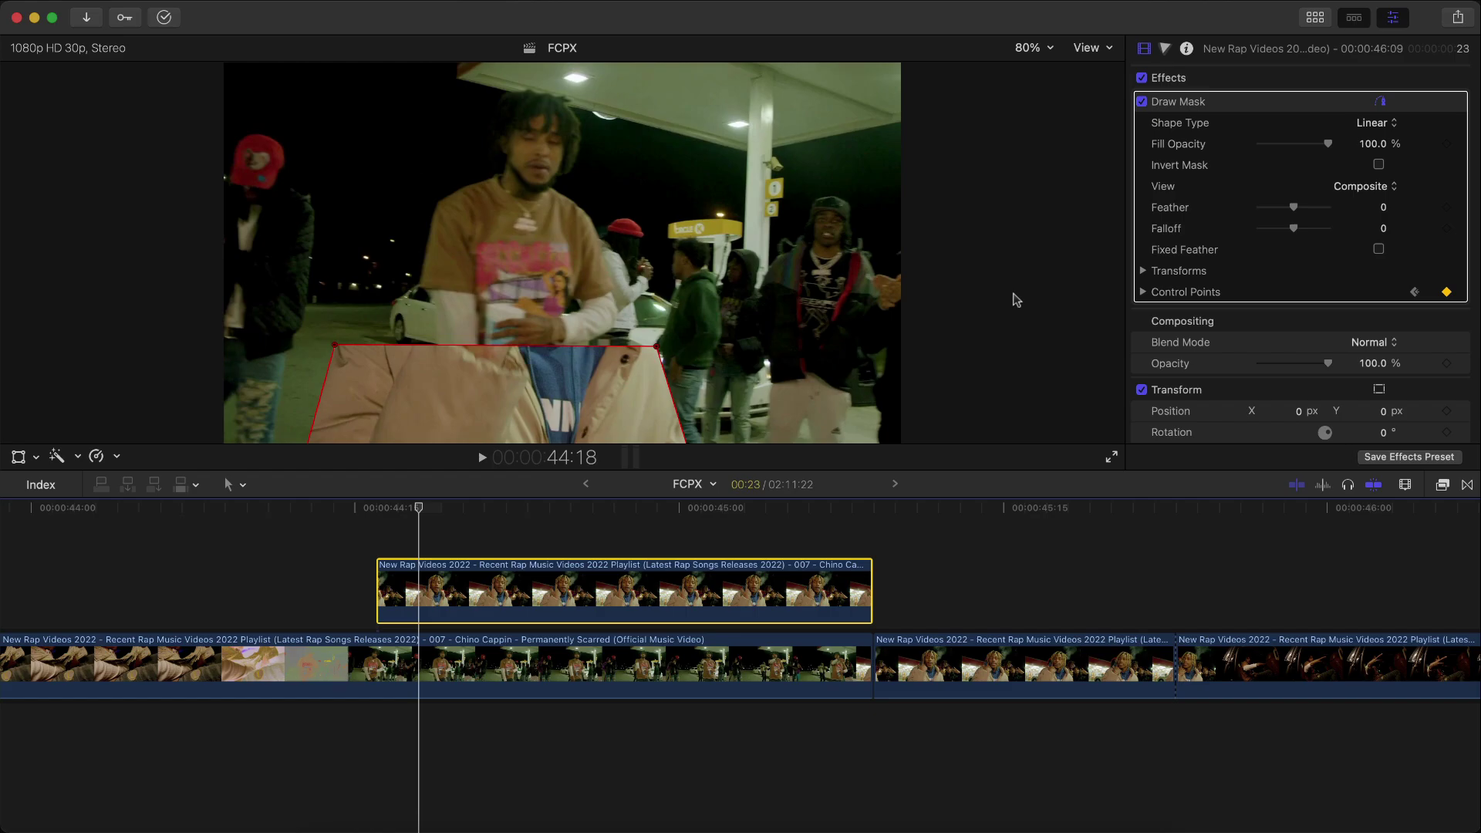
- At 44:19, add two points along the mask's top edge and raise them to shoulder height to uncover the hand and shoulders
key("Right")
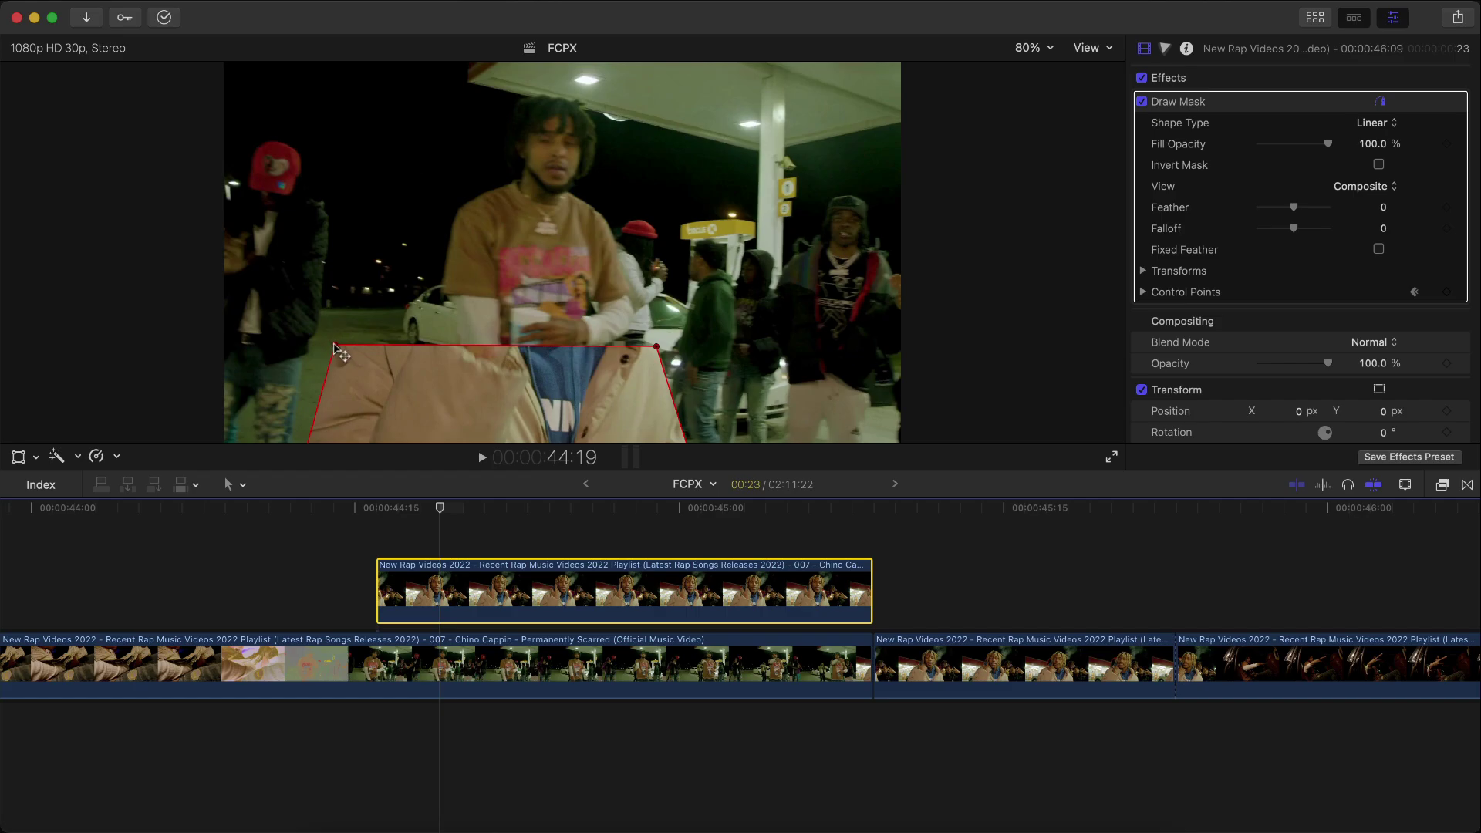
left_click_drag(334, 348, 378, 271)
key("super+z")
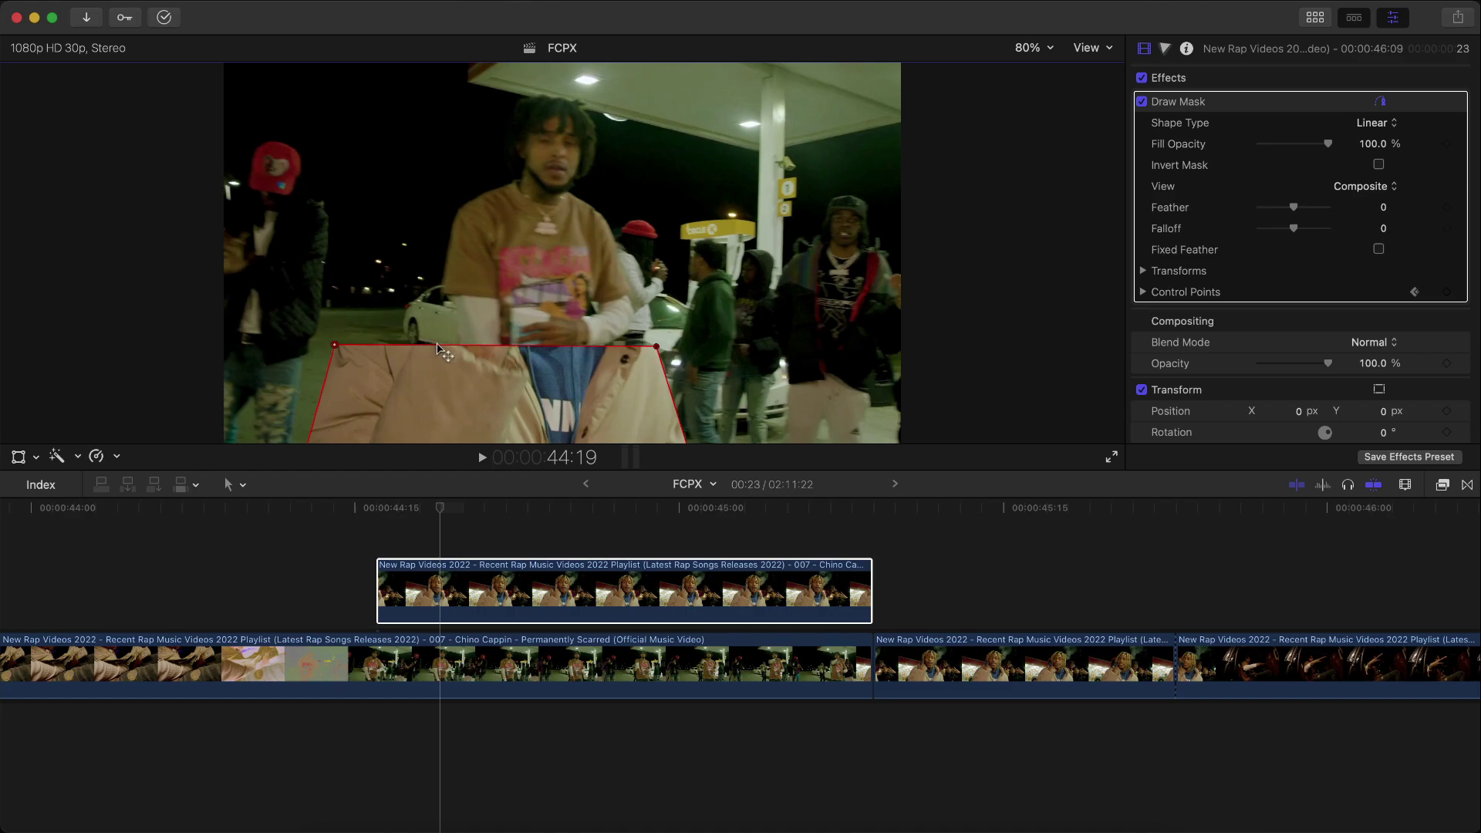
right_click(425, 347)
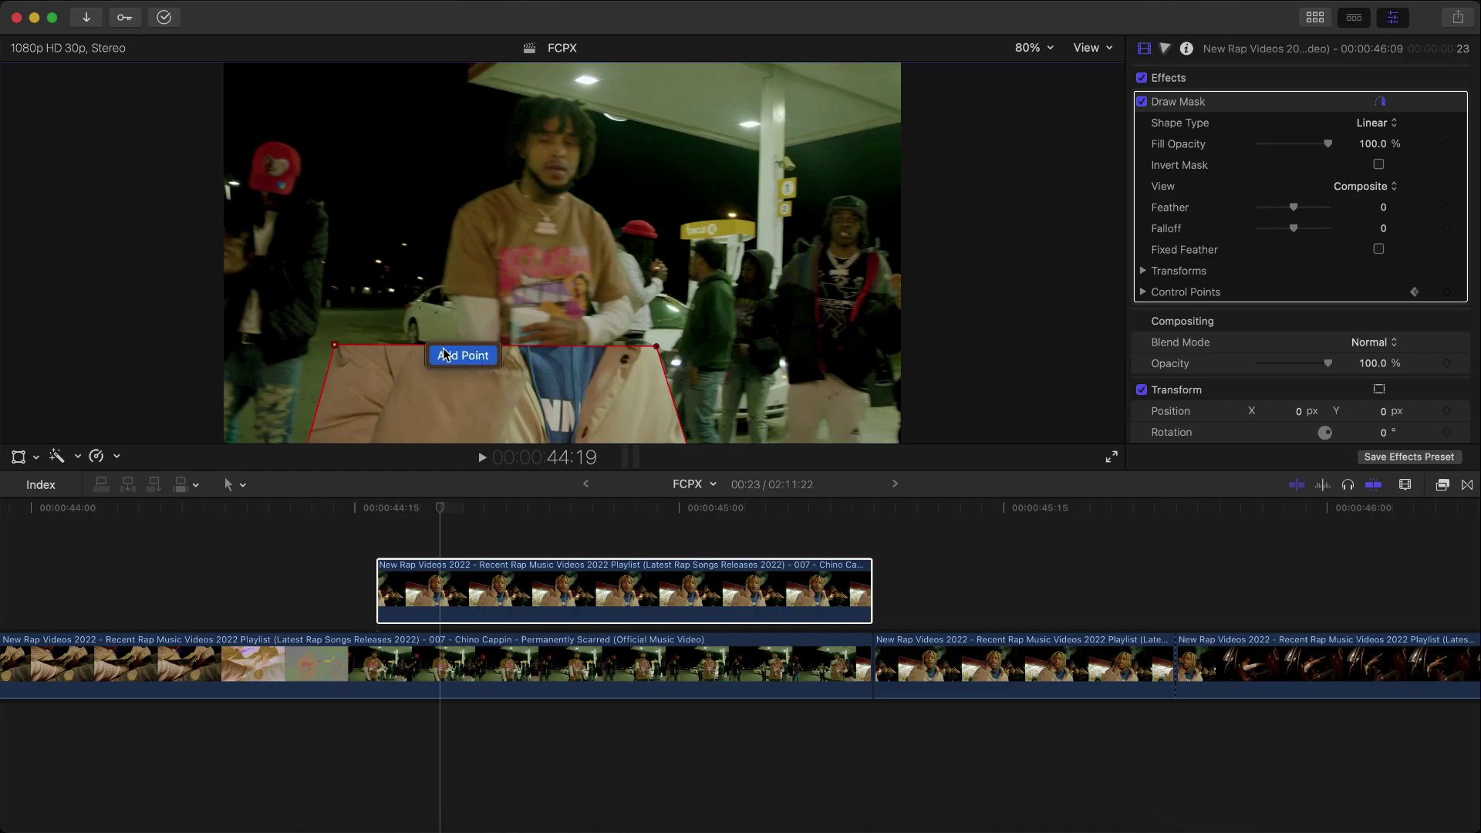
left_click(444, 358)
left_click_drag(425, 346, 408, 271)
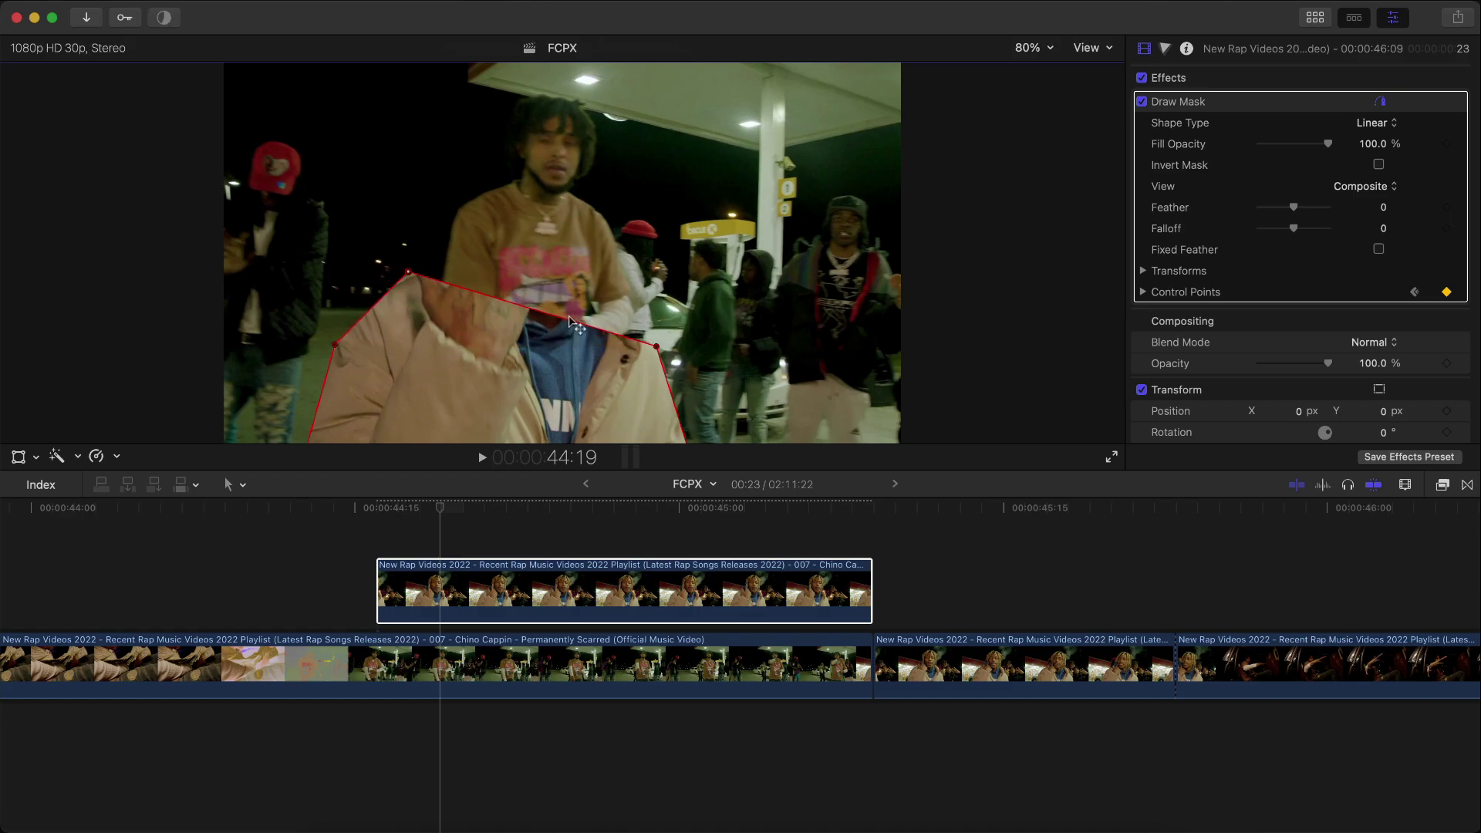
right_click(573, 324)
left_click(605, 327)
left_click_drag(572, 325, 627, 279)
- Step back and forth between 44:18 and 44:19 to examine how the mask changes shape
key("Left")
key("Left")
key("Left")
key("Right")
key("Right")
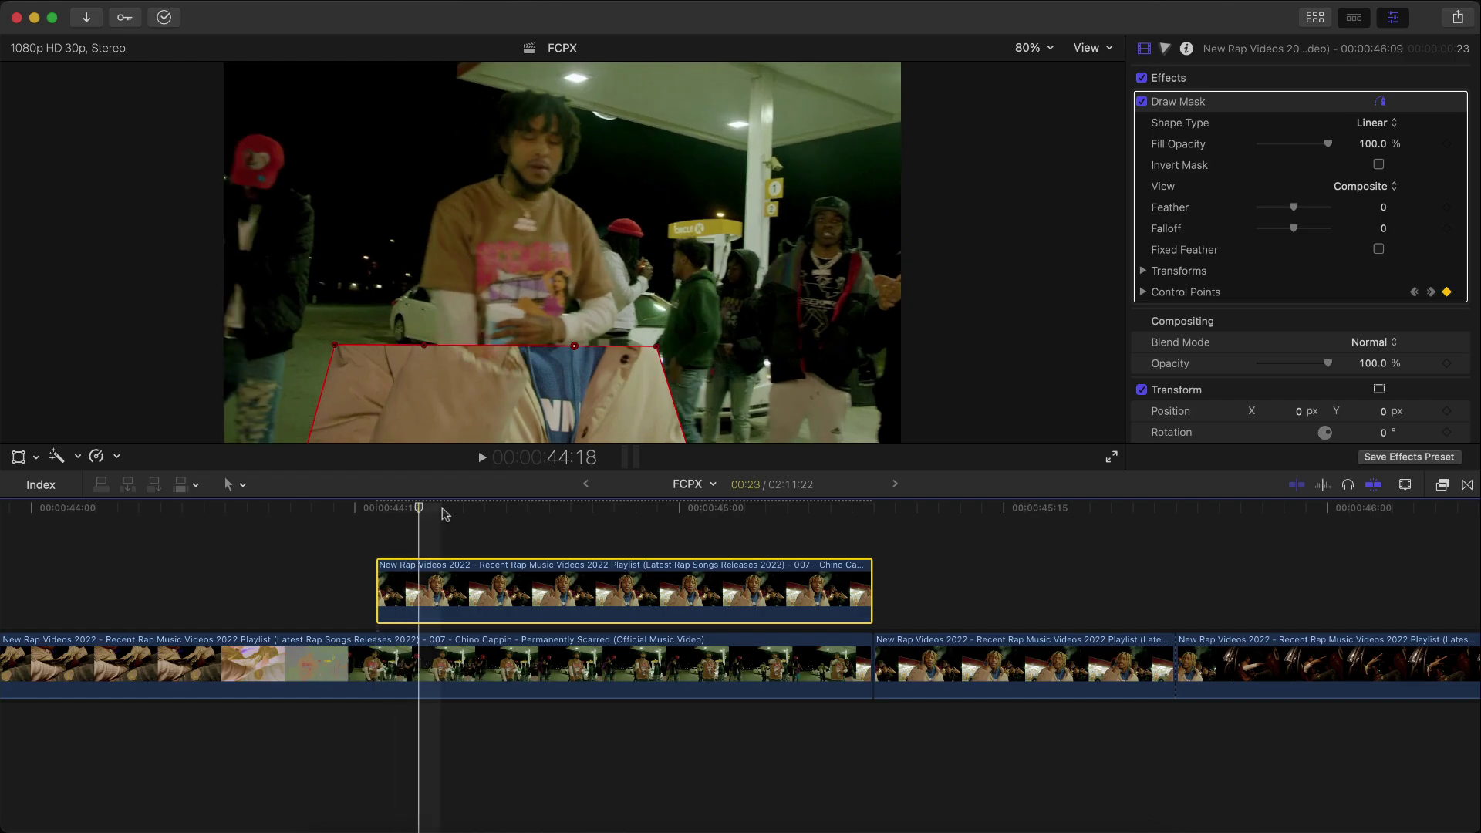
key("Right")
key("Left")
key("Right")
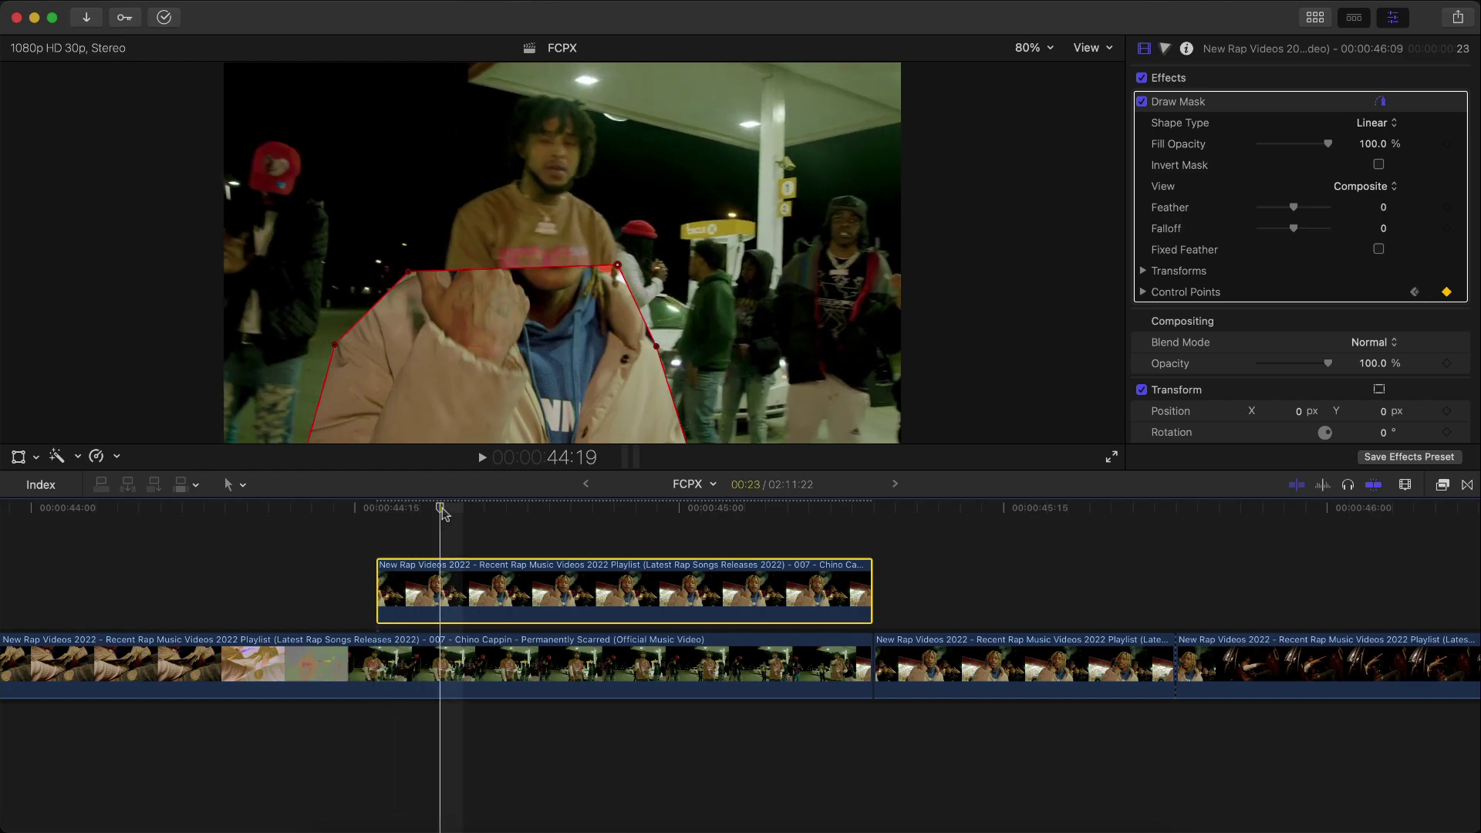
key("Left")
key("Right")
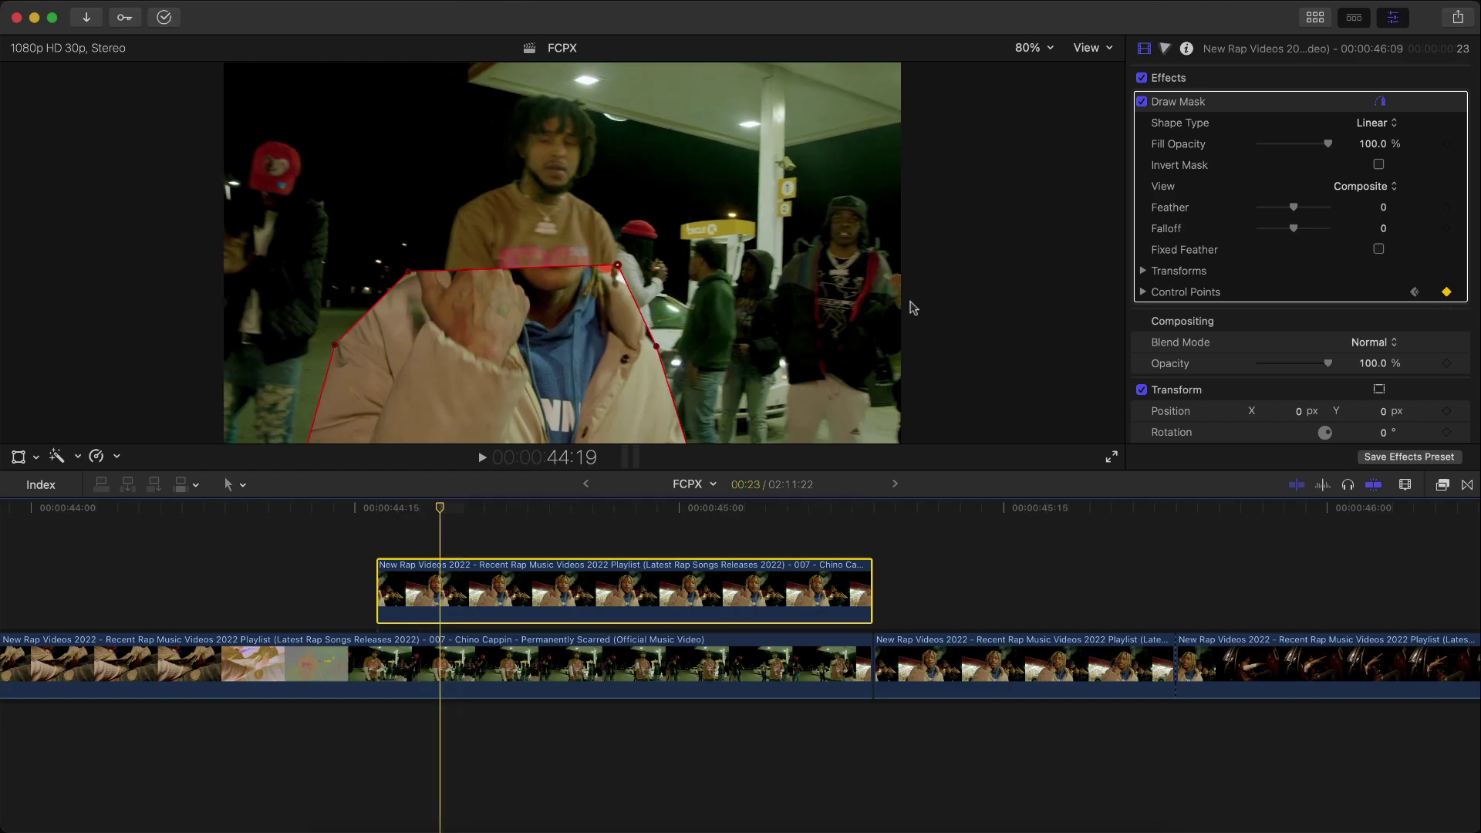
- Keyframe the mask's shape at 44:21, extend it over the rapper's raised finger and face at 44:22, and play the animation back
key("Right")
key("Right")
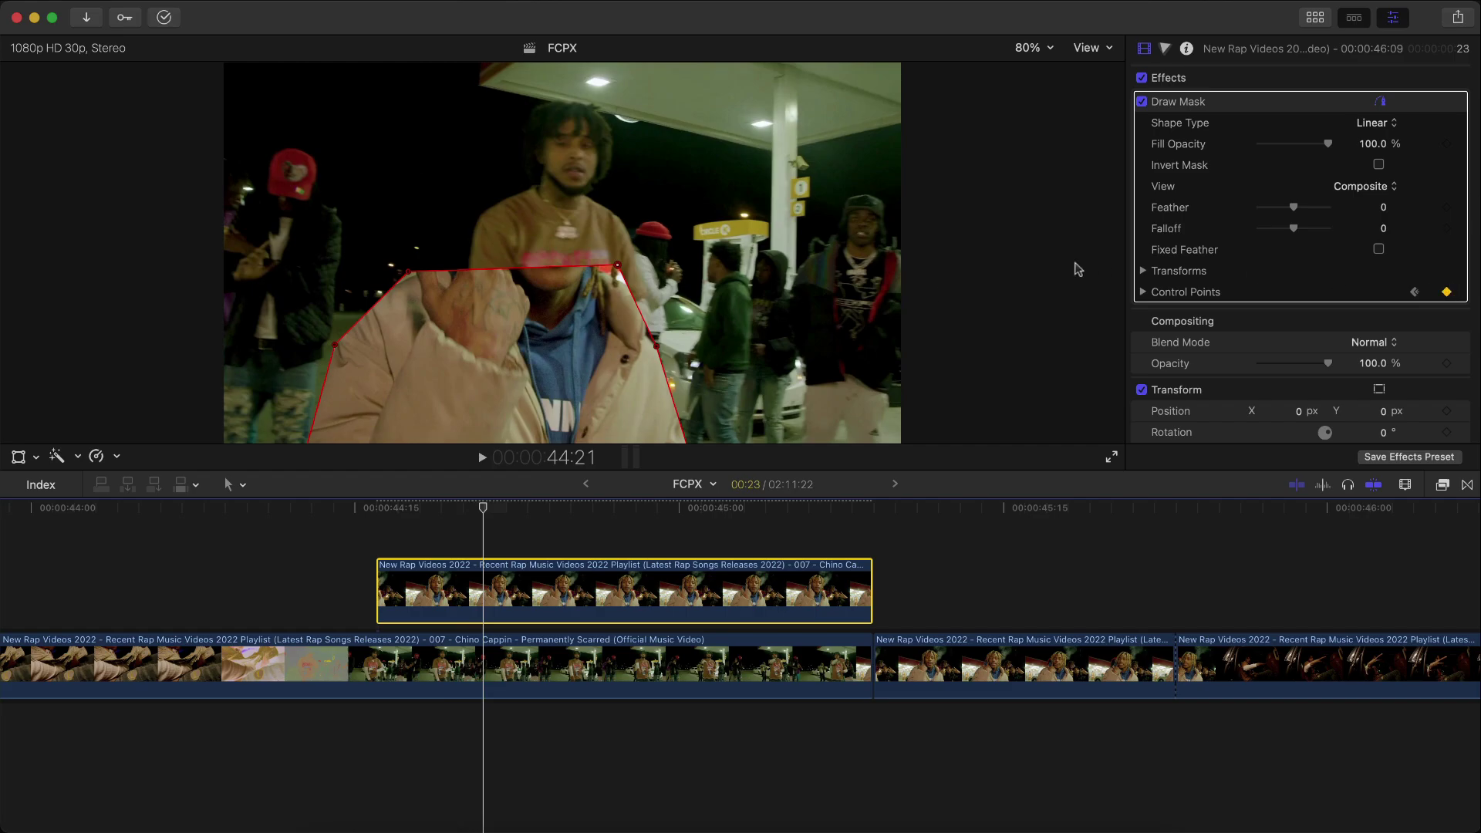
key("Right")
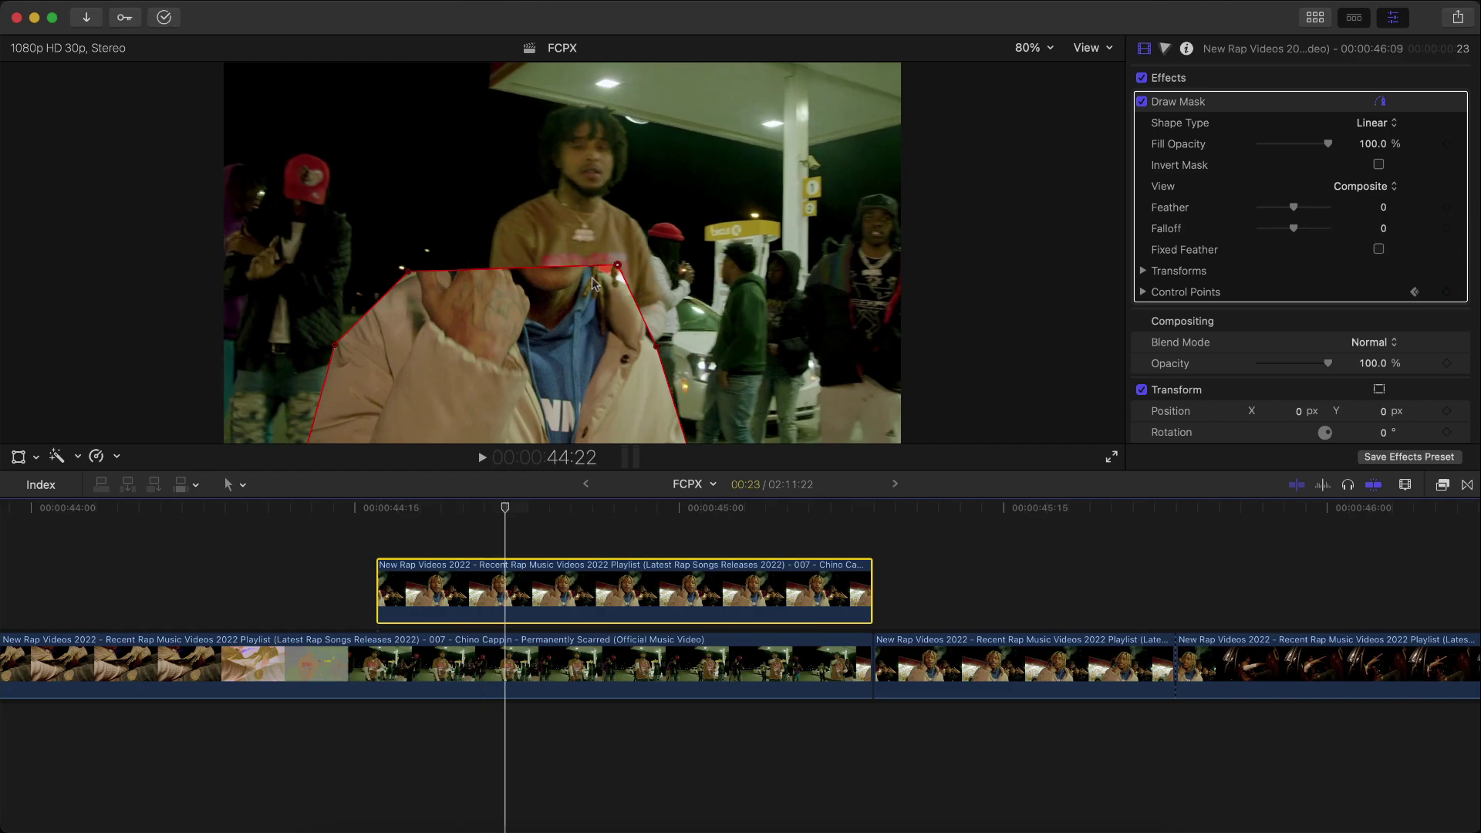
left_click(474, 270)
mouse_move(475, 271)
left_mouse_down()
mouse_move(473, 183)
mouse_move(463, 189)
mouse_move(464, 214)
mouse_move(632, 156)
left_mouse_up()
left_click_drag(629, 231, 633, 230)
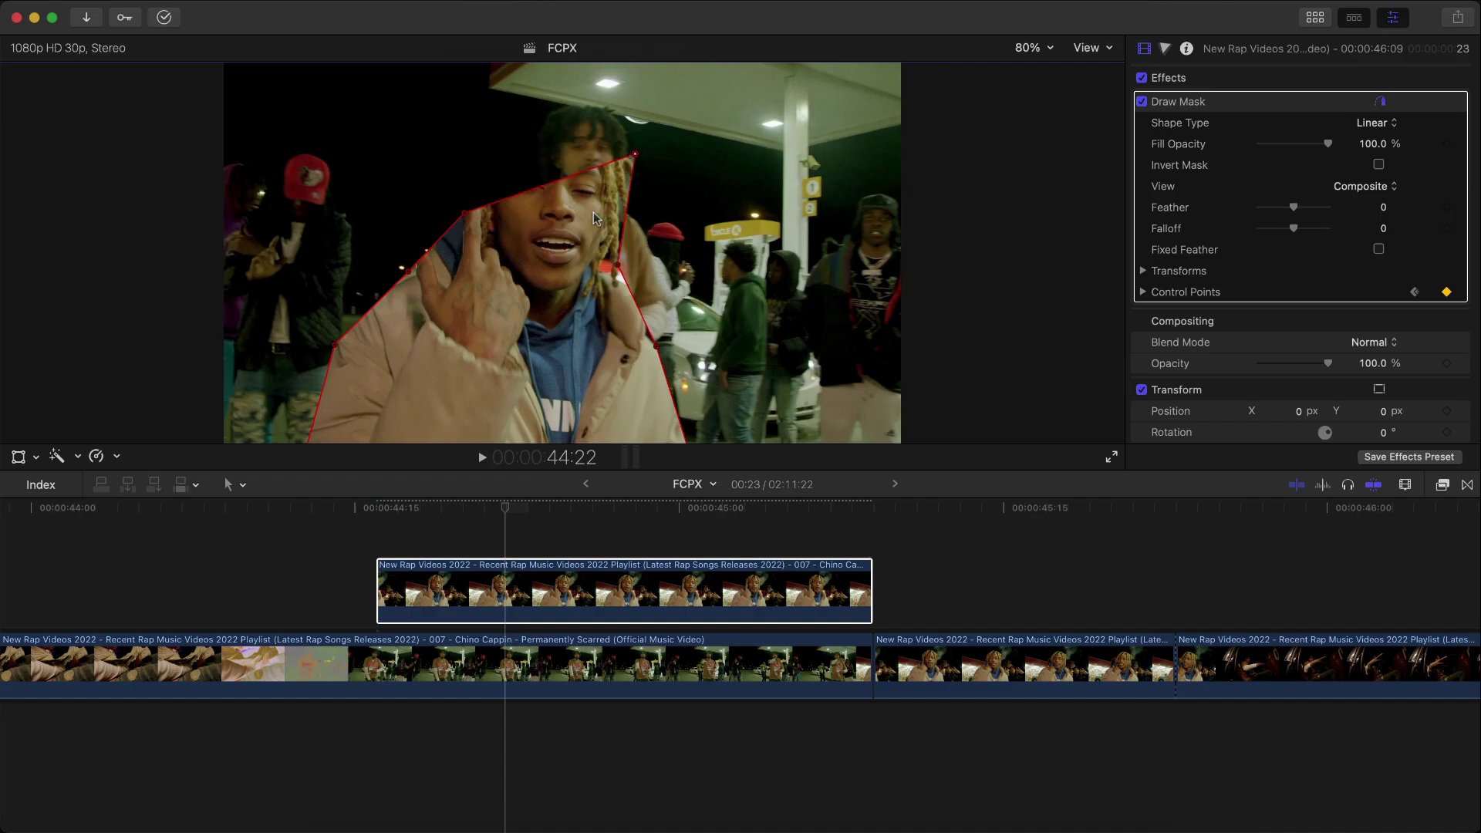
left_click_drag(643, 154, 626, 204)
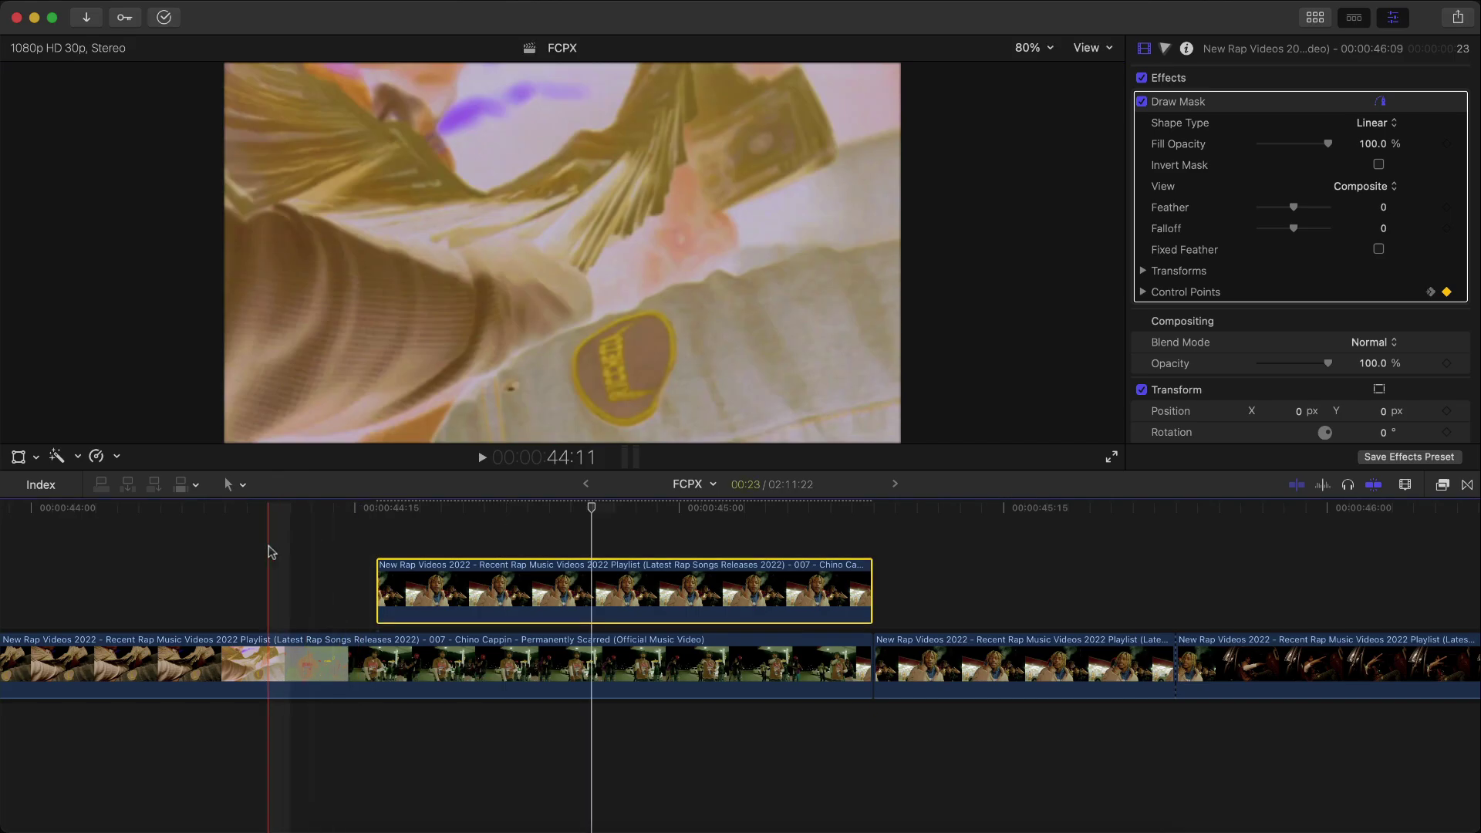
key("space")
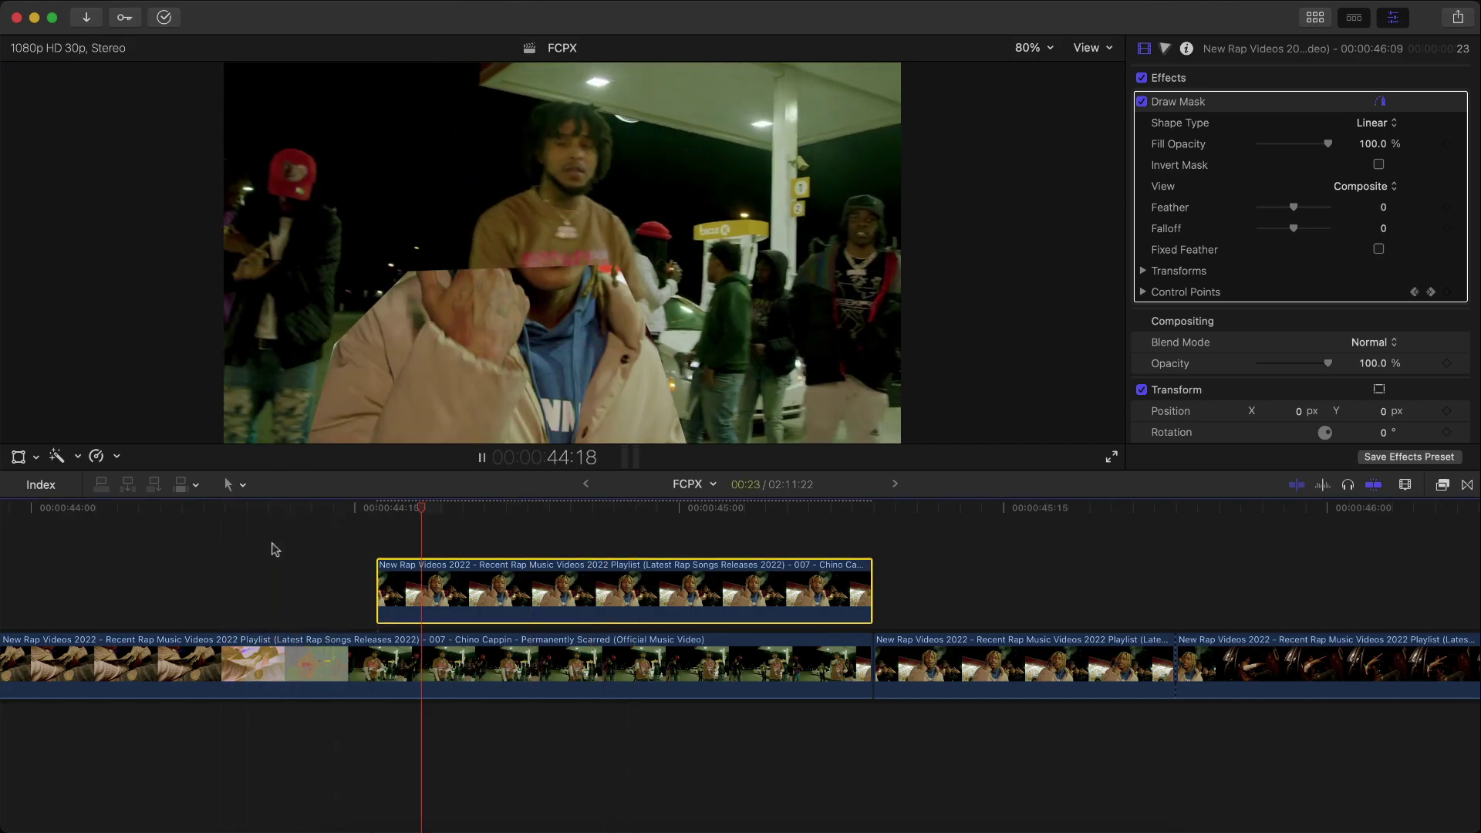
key("space")
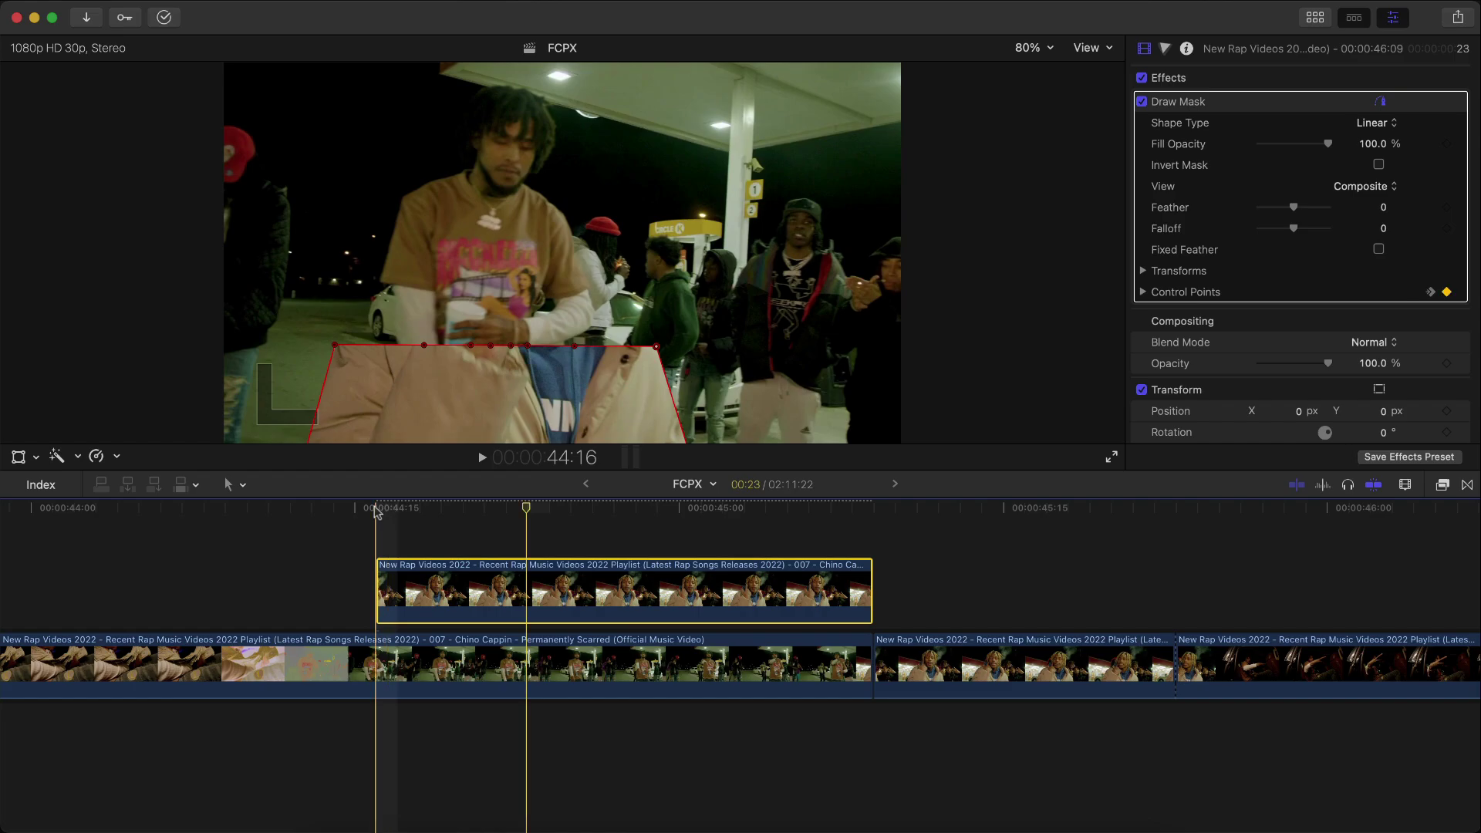
- Place the duct tape image kindpng_7030526 from the February event above the freeze frame, starting at 44:16
left_click(376, 509)
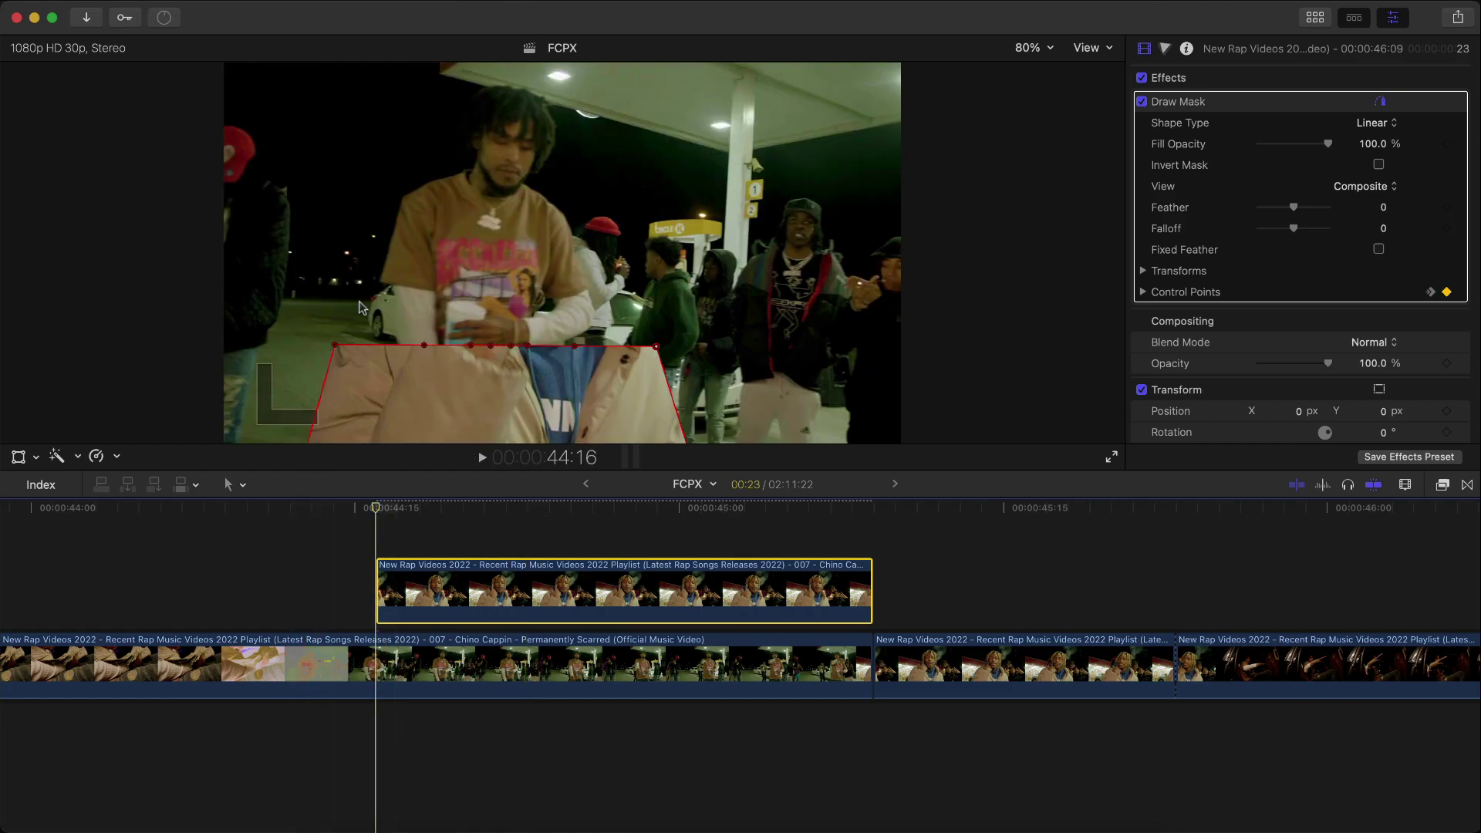
mouse_move(378, 507)
left_mouse_down()
mouse_move(577, 507)
mouse_move(391, 507)
mouse_move(403, 507)
left_mouse_up()
left_click(1315, 23)
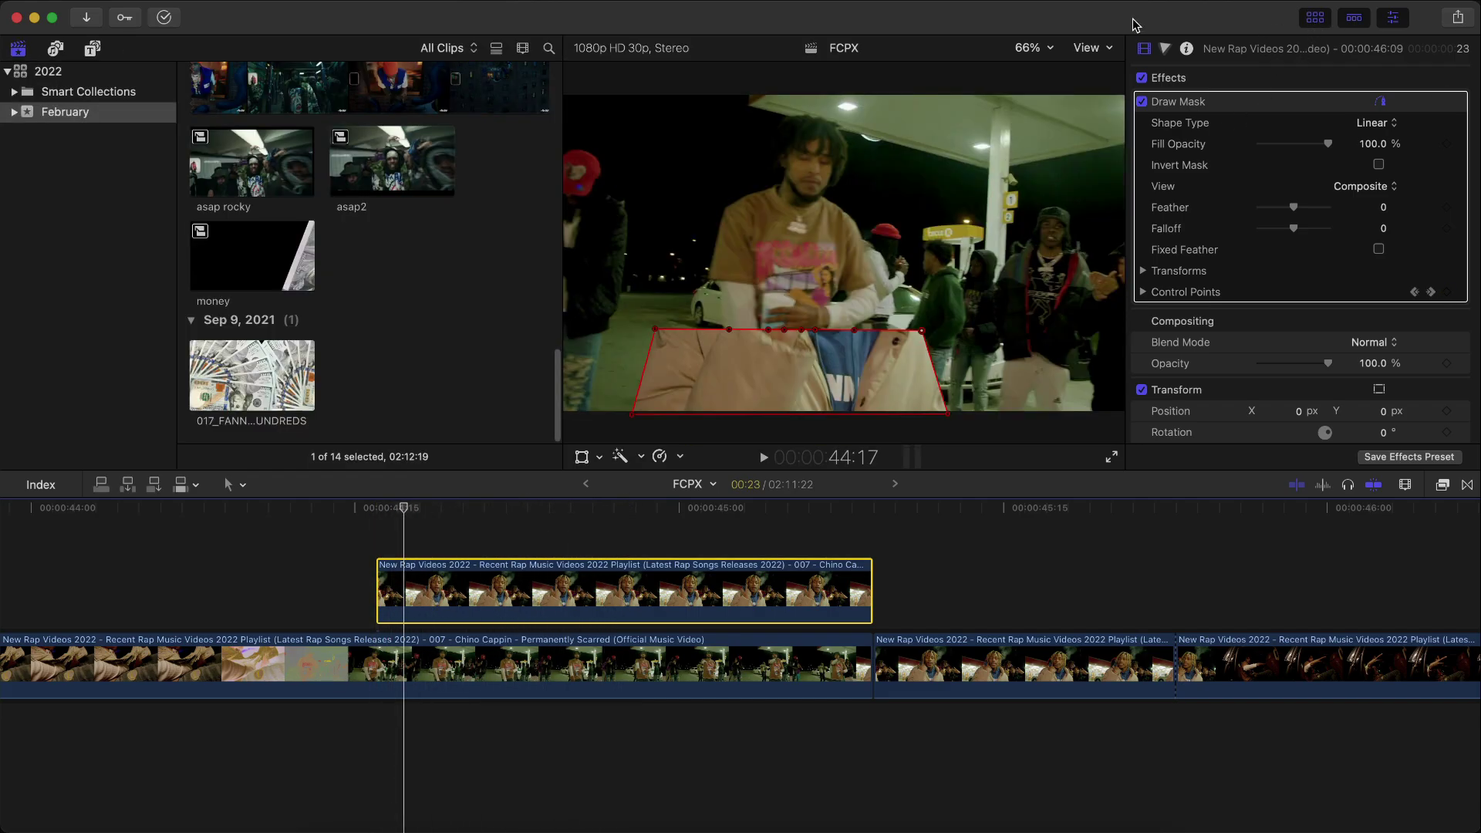
left_click(371, 241)
scroll(438, 311, "up", 10)
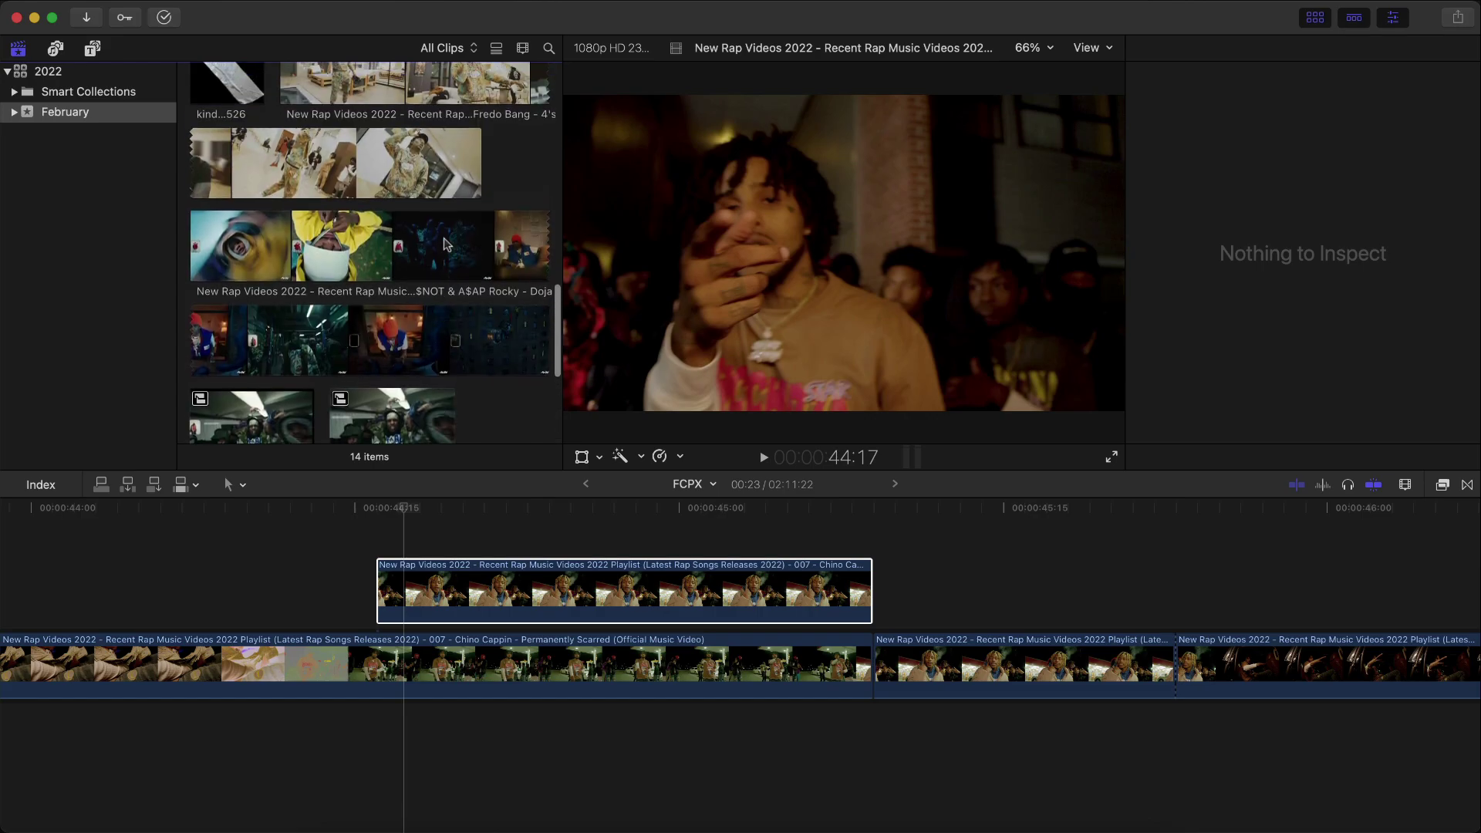
left_click(222, 202)
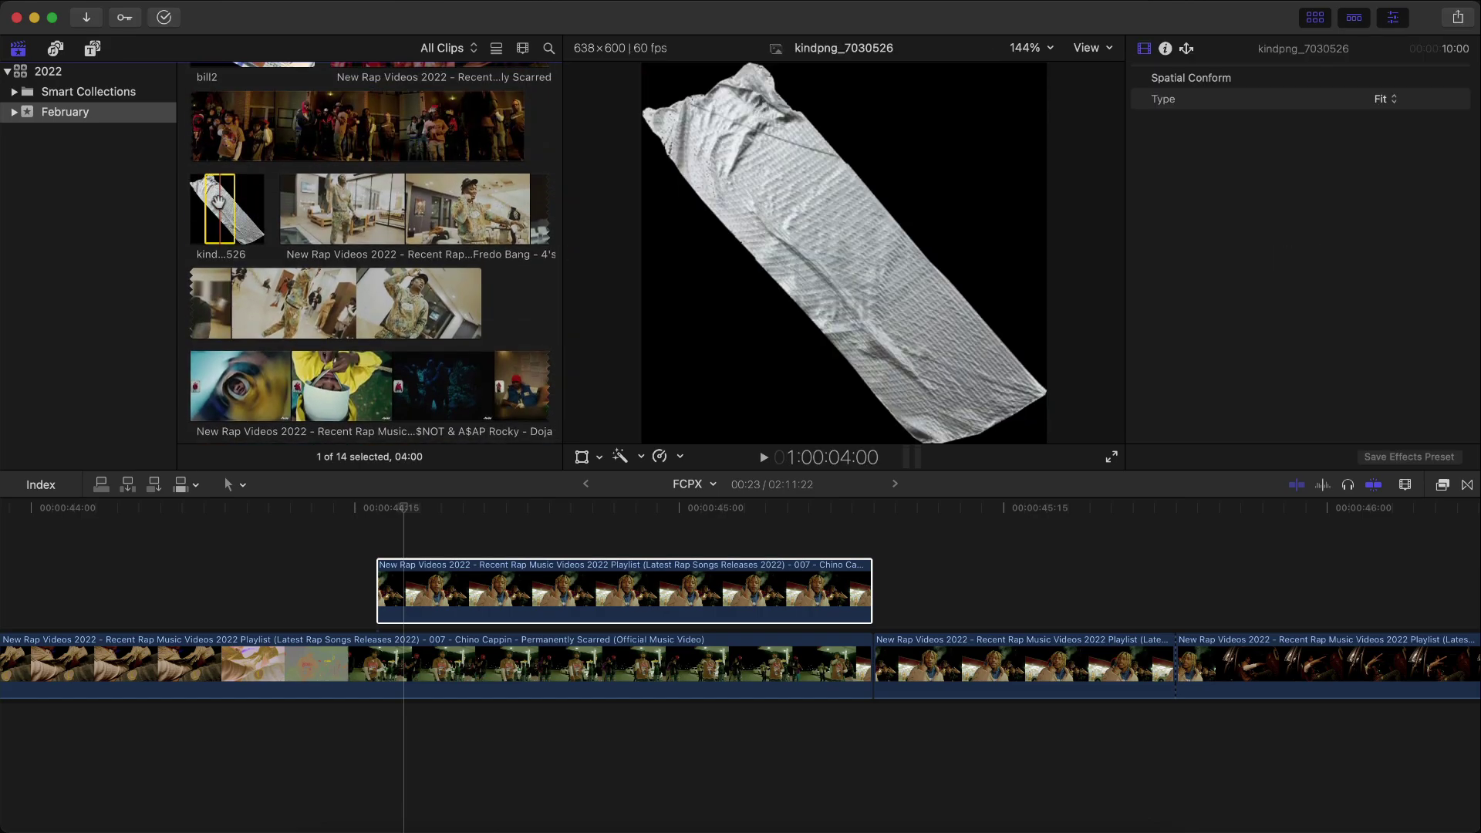
left_click_drag(218, 202, 391, 525)
left_click(1315, 17)
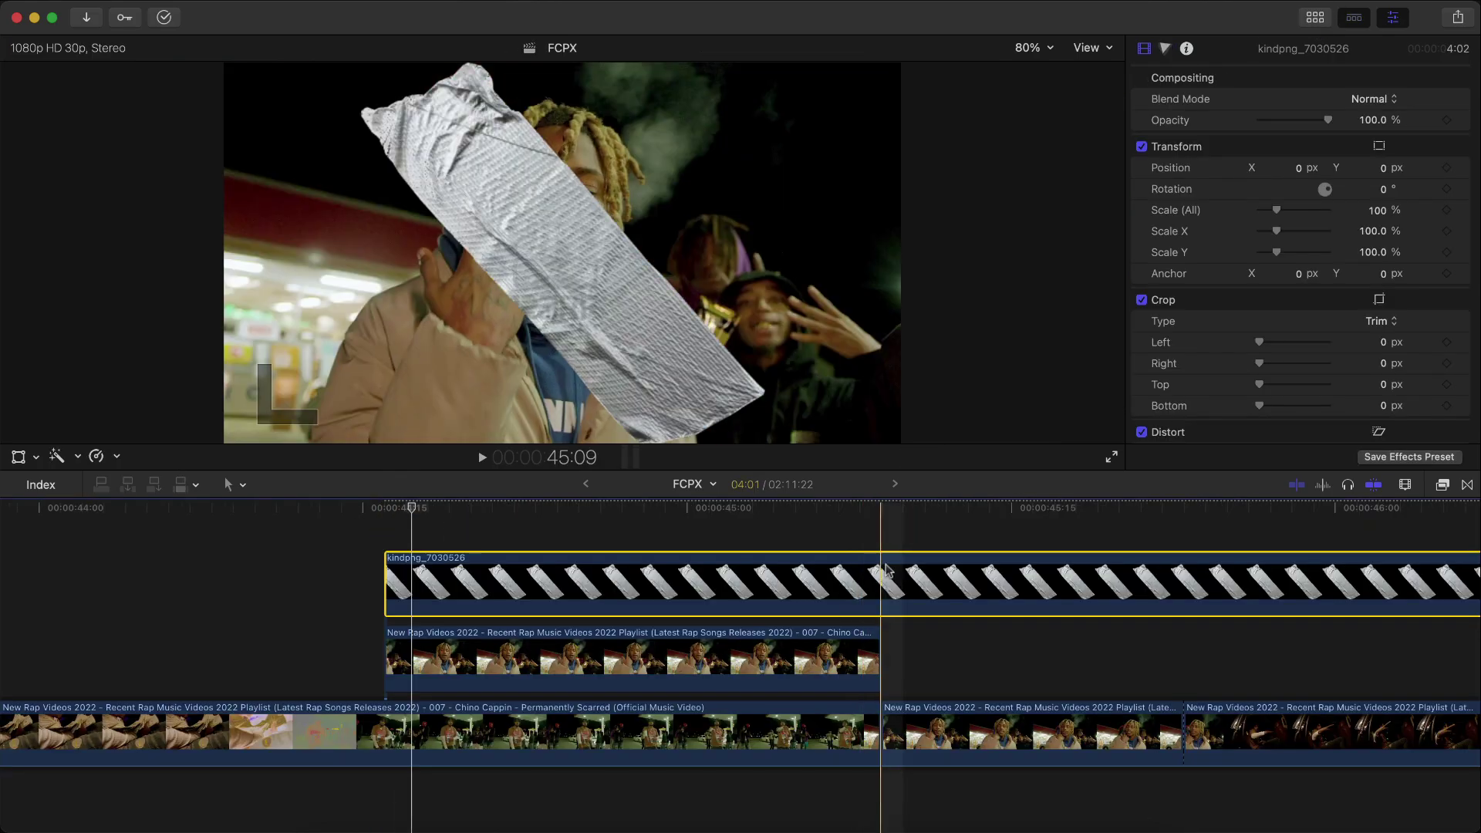
- Split the tape clip at 45:09, where the freeze frame ends, and delete the remainder
key("super+b")
left_click_drag(930, 575, 930, 637)
key("Delete")
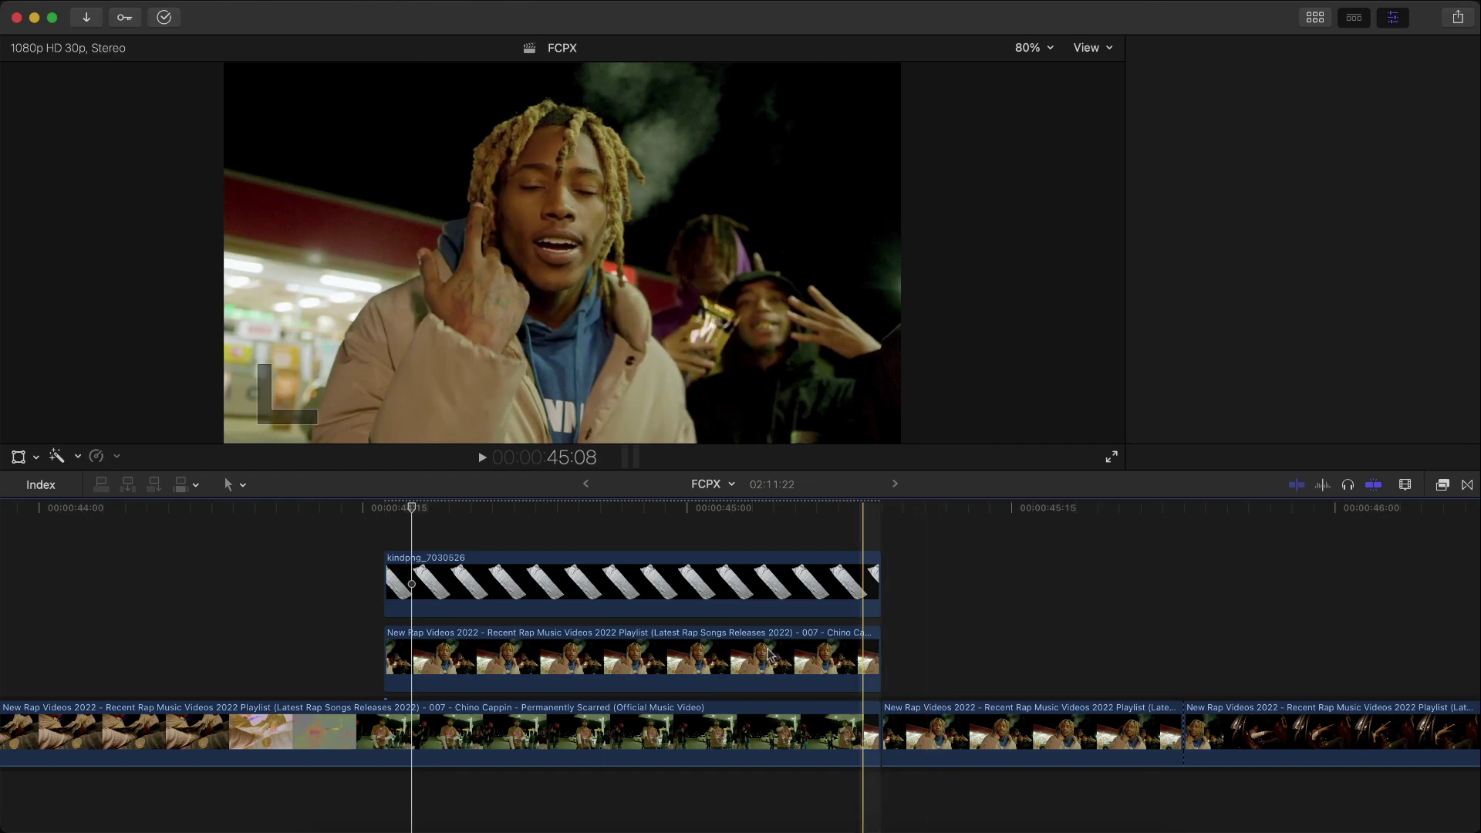
- Rotate the tape to about 51.2°, scale it to 30.57% and position it at X -146.3, Y -235.9 on the mask's top edge
left_click(463, 584)
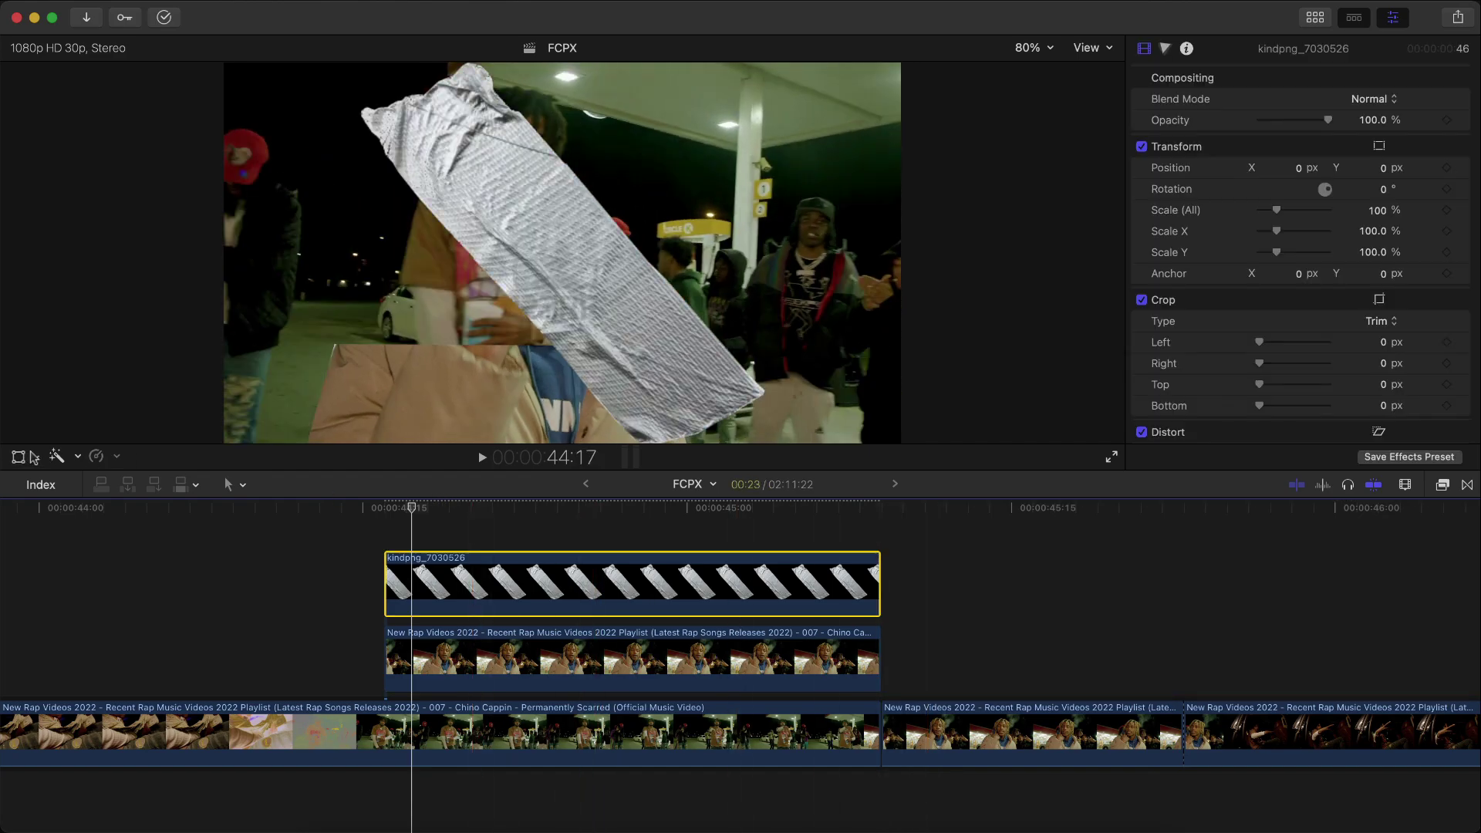
left_click(23, 456)
left_click_drag(599, 253, 584, 224)
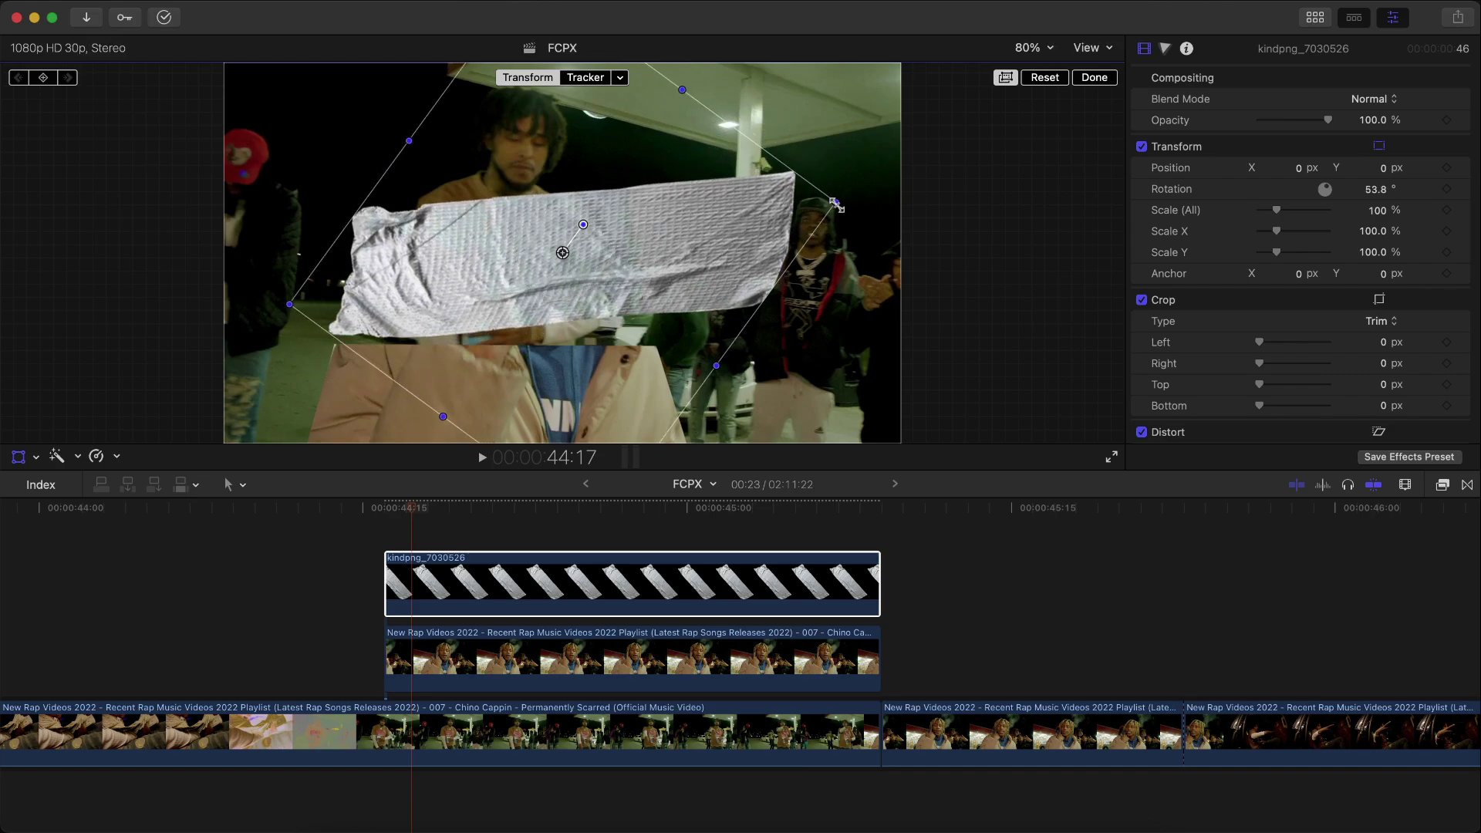
left_click_drag(837, 205, 578, 316)
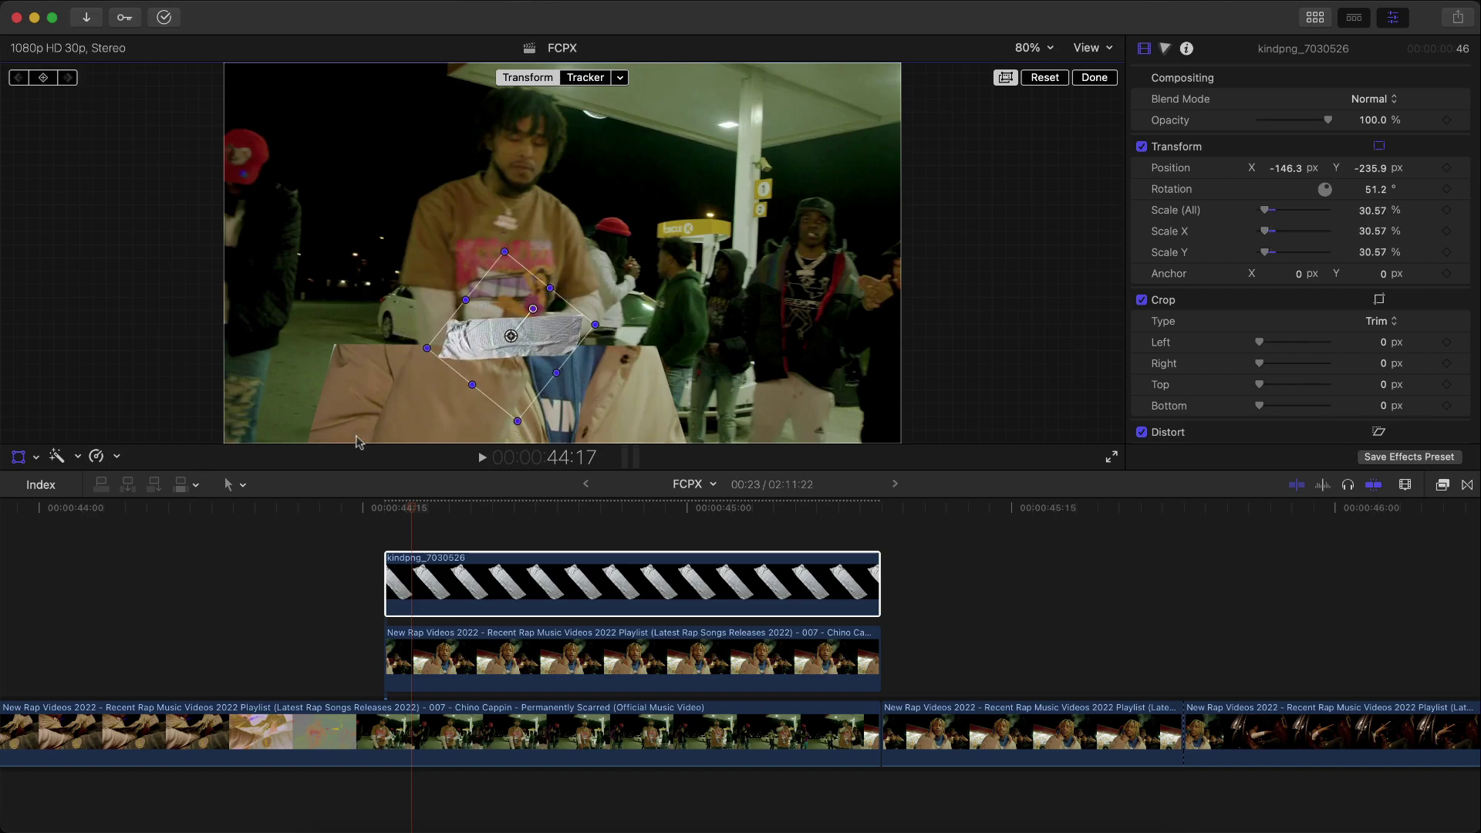
left_click(399, 509)
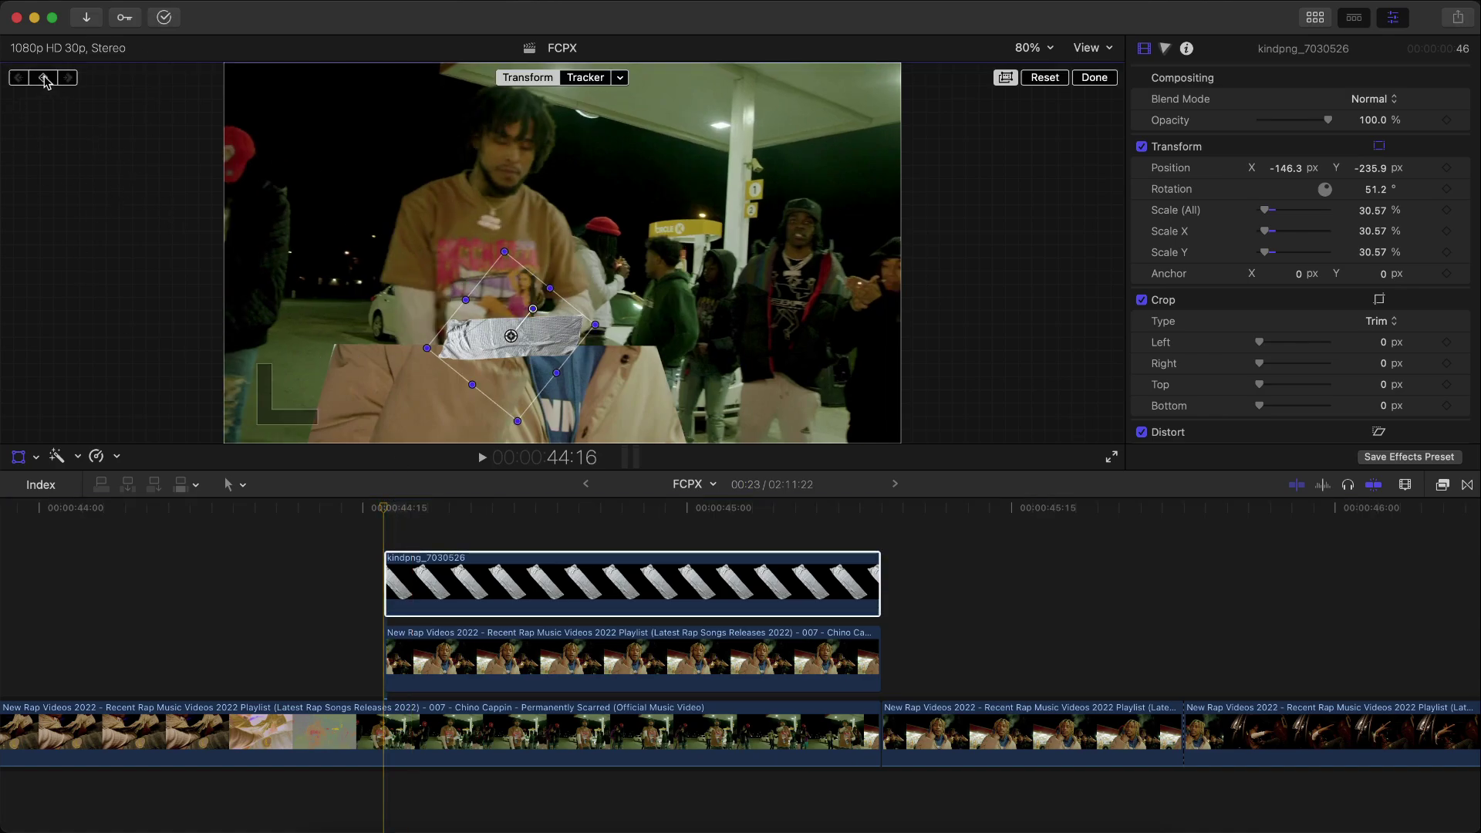
- Keyframe all of the tape's transform values at 44:16 and hold its position with another keyframe at 44:18
left_click(44, 78)
key("Right")
key("Right")
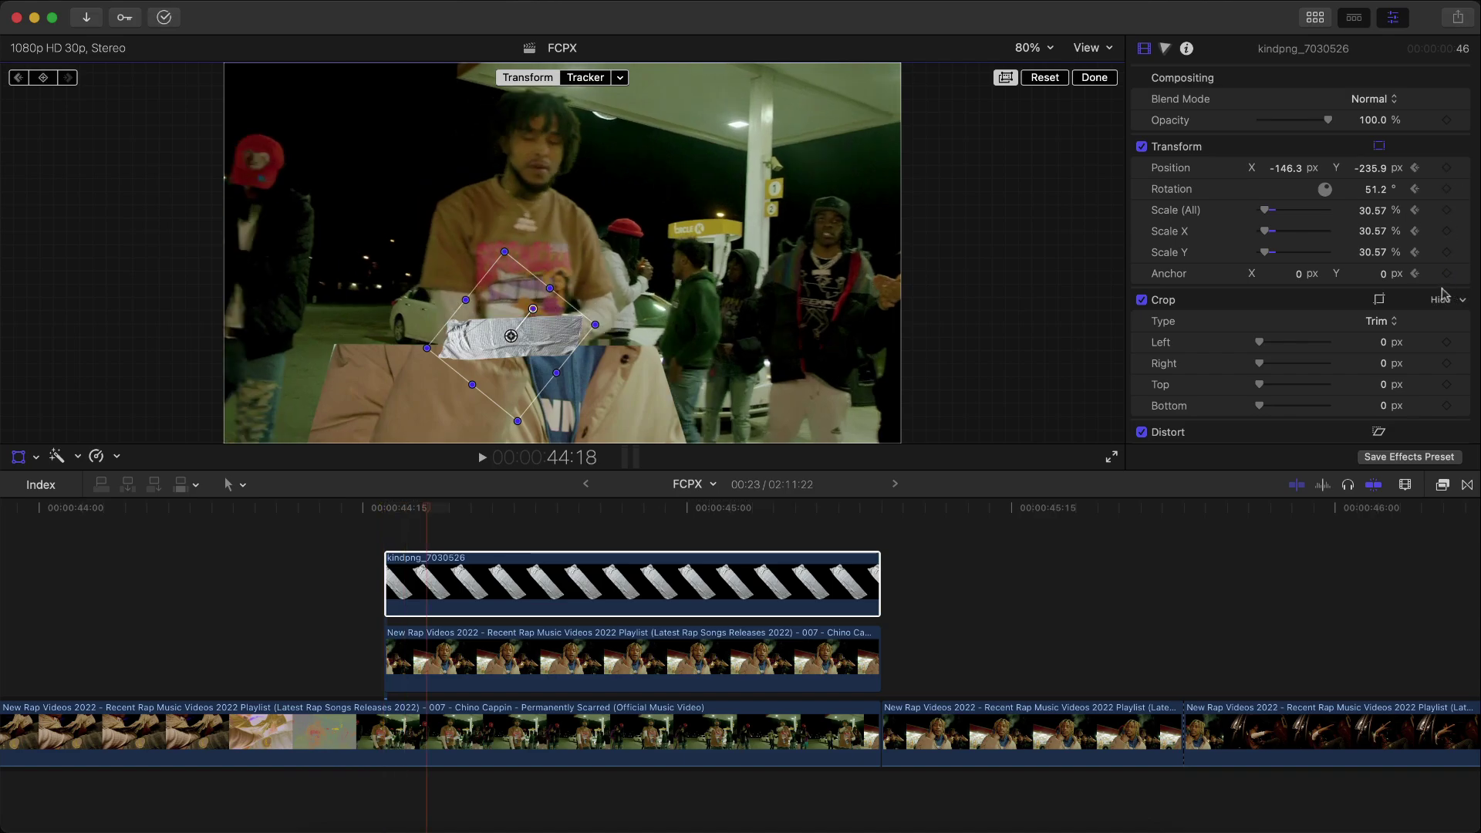
left_click(1448, 168)
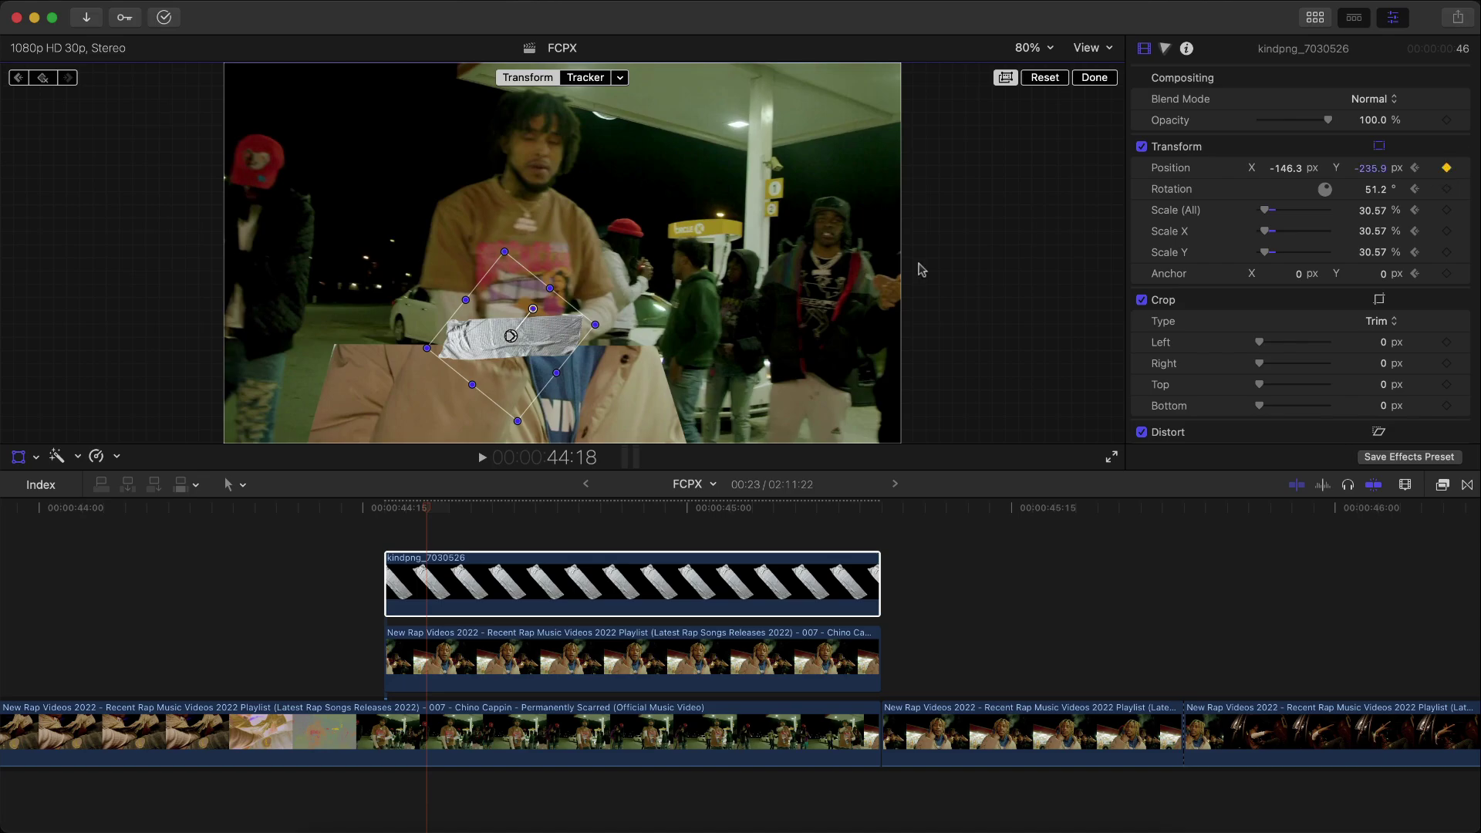
- At 44:19, move the tape up to X -164.0, Y -46.6 to follow the mask's top edge
key("Right")
left_click_drag(494, 349, 489, 280)
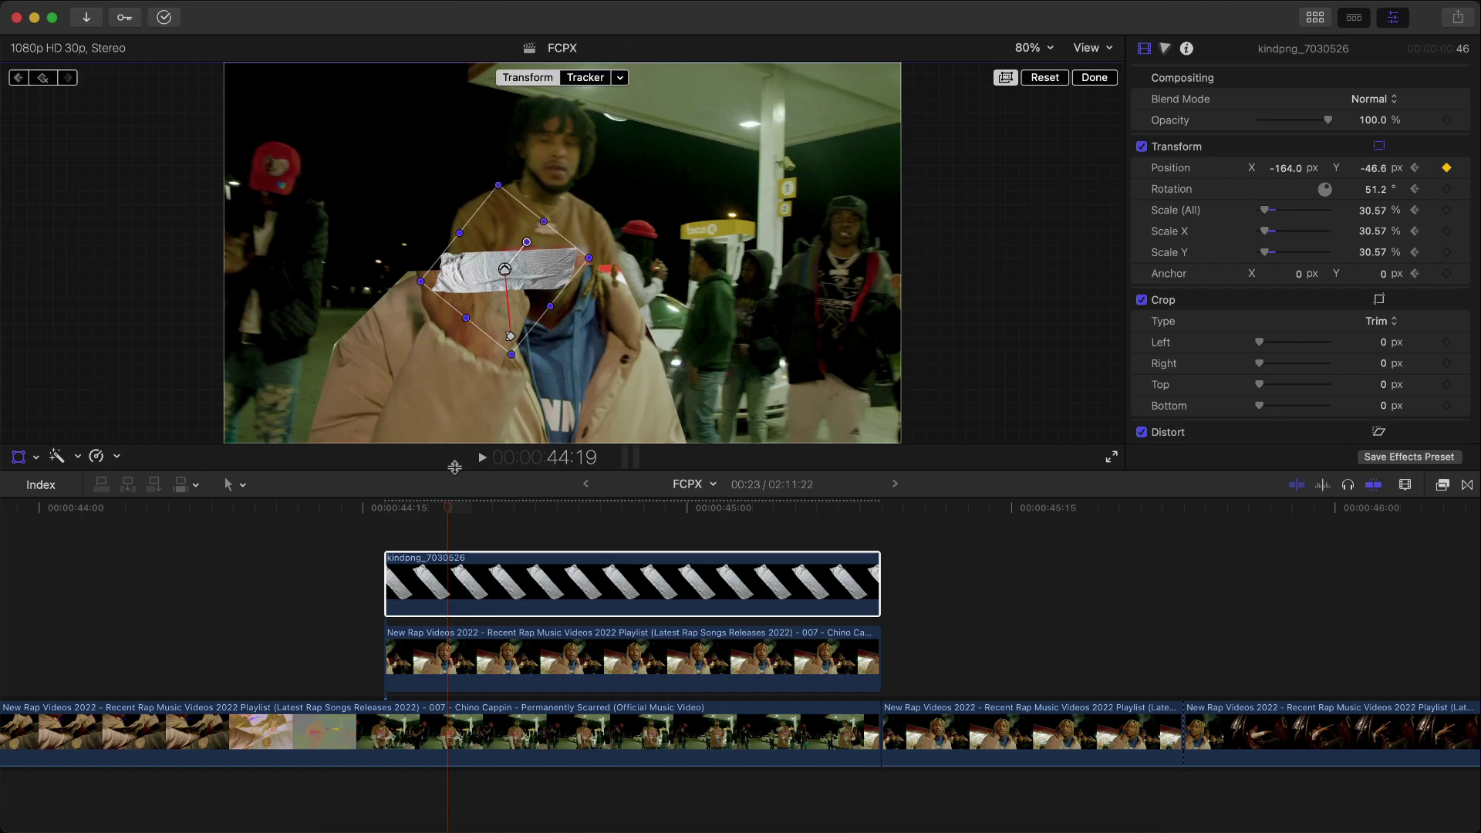
key("Left")
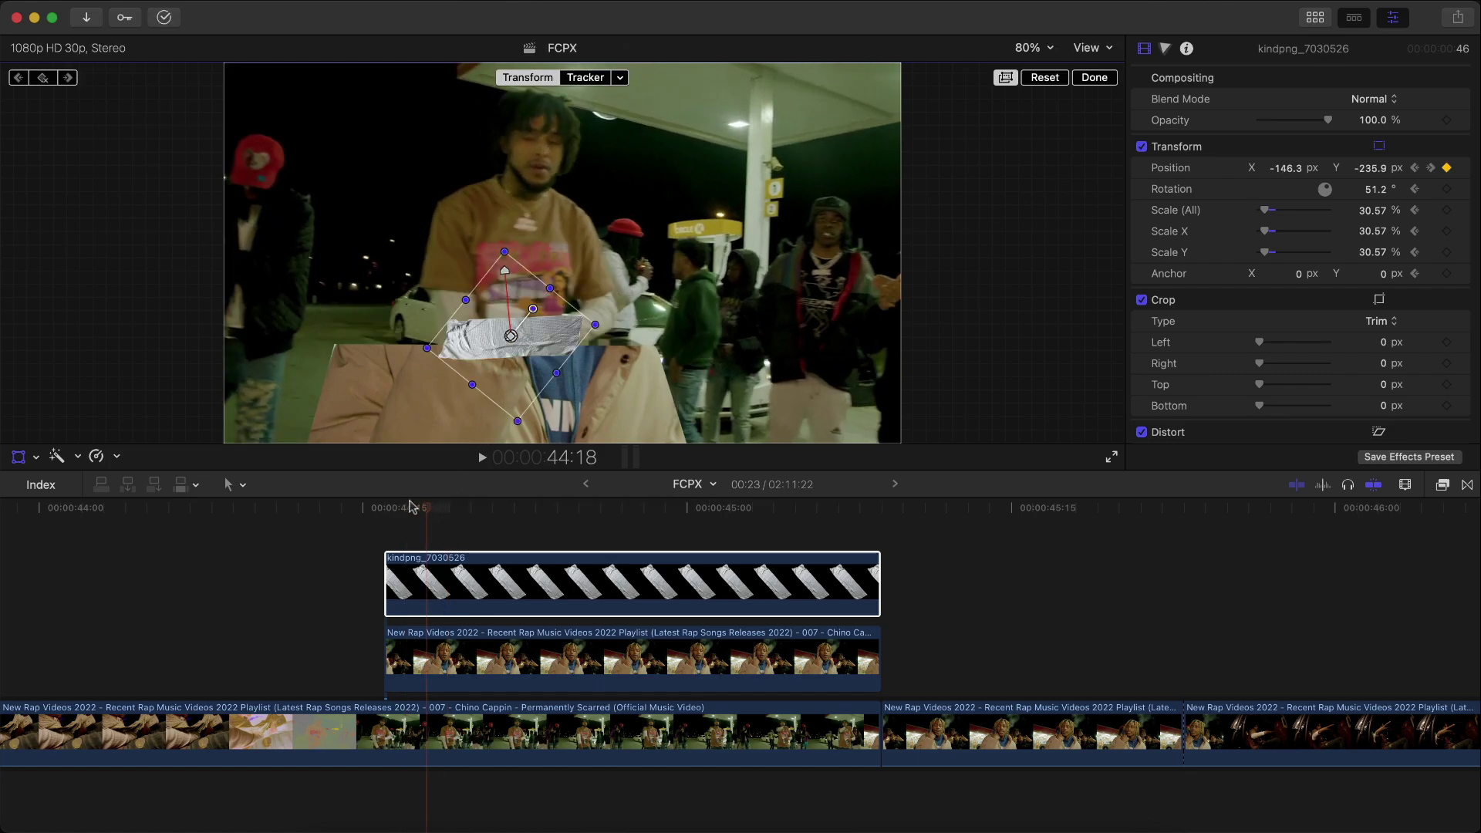
- At 44:22, move the tape to about X -61, Y 138 over the rapper's face and play the animation back
key("Right")
key("Right")
key("Right")
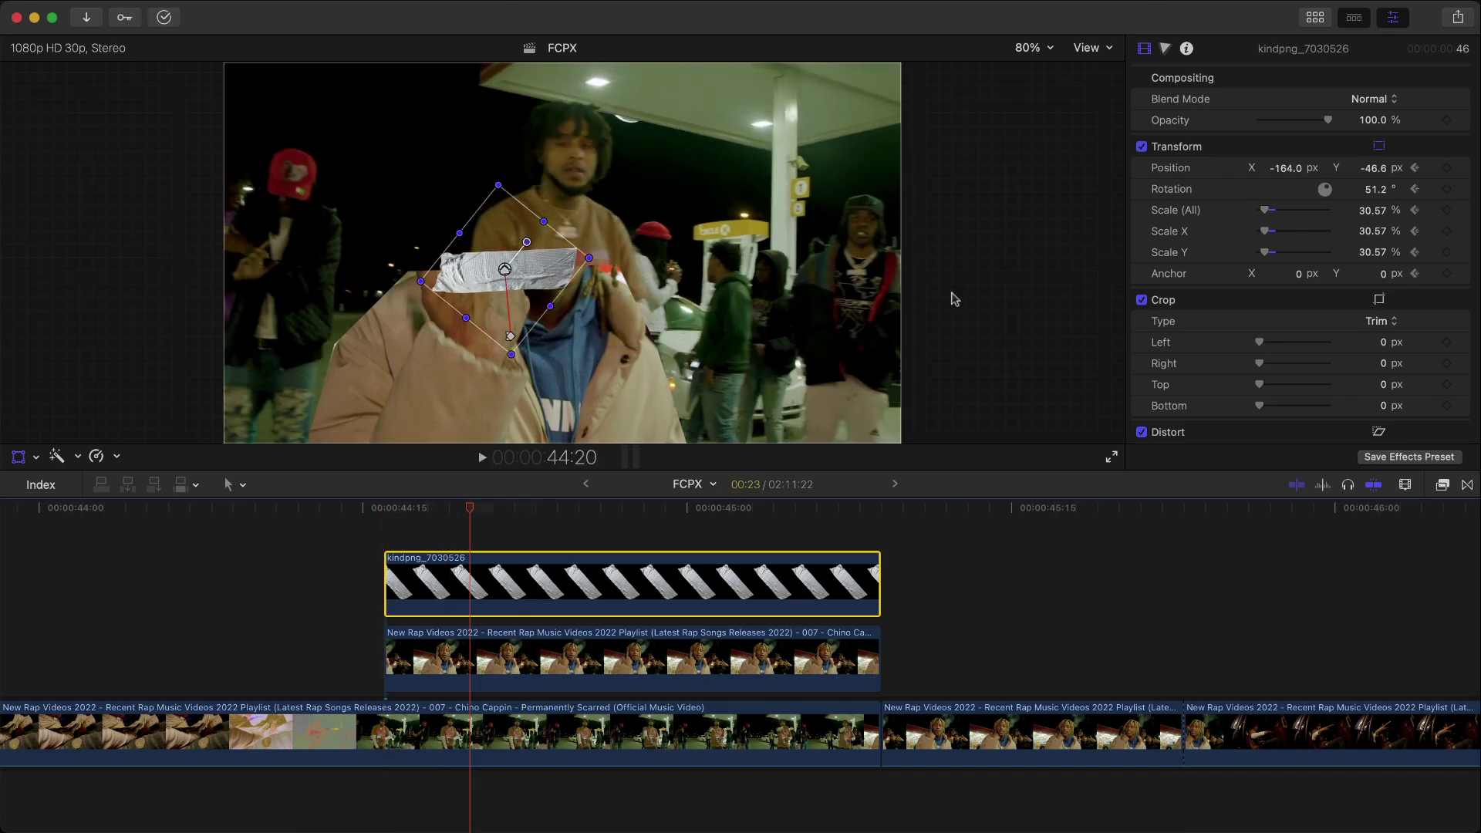
key("Right")
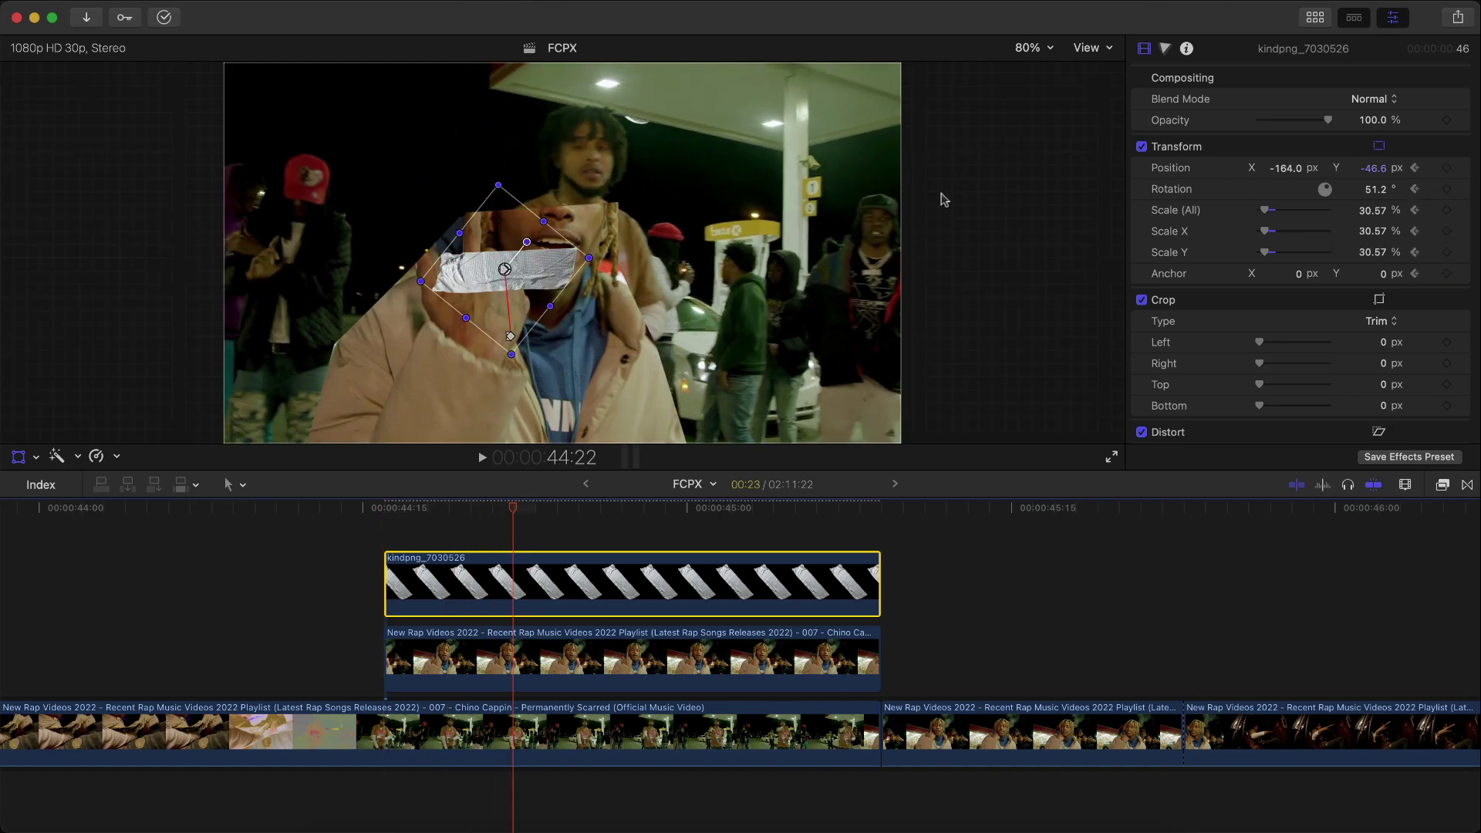
left_click_drag(553, 262, 591, 200)
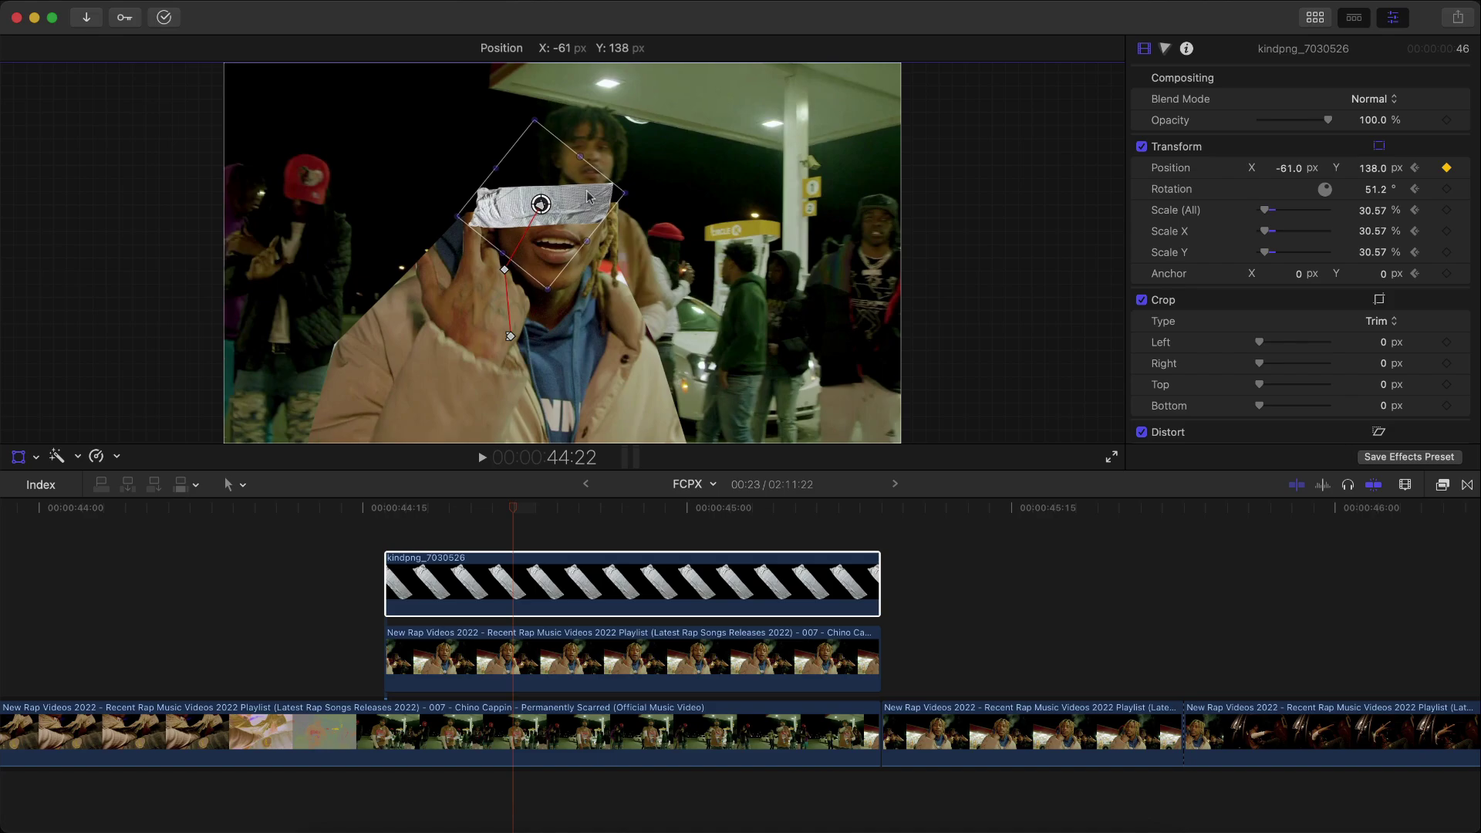
key("super+z")
key("slash")
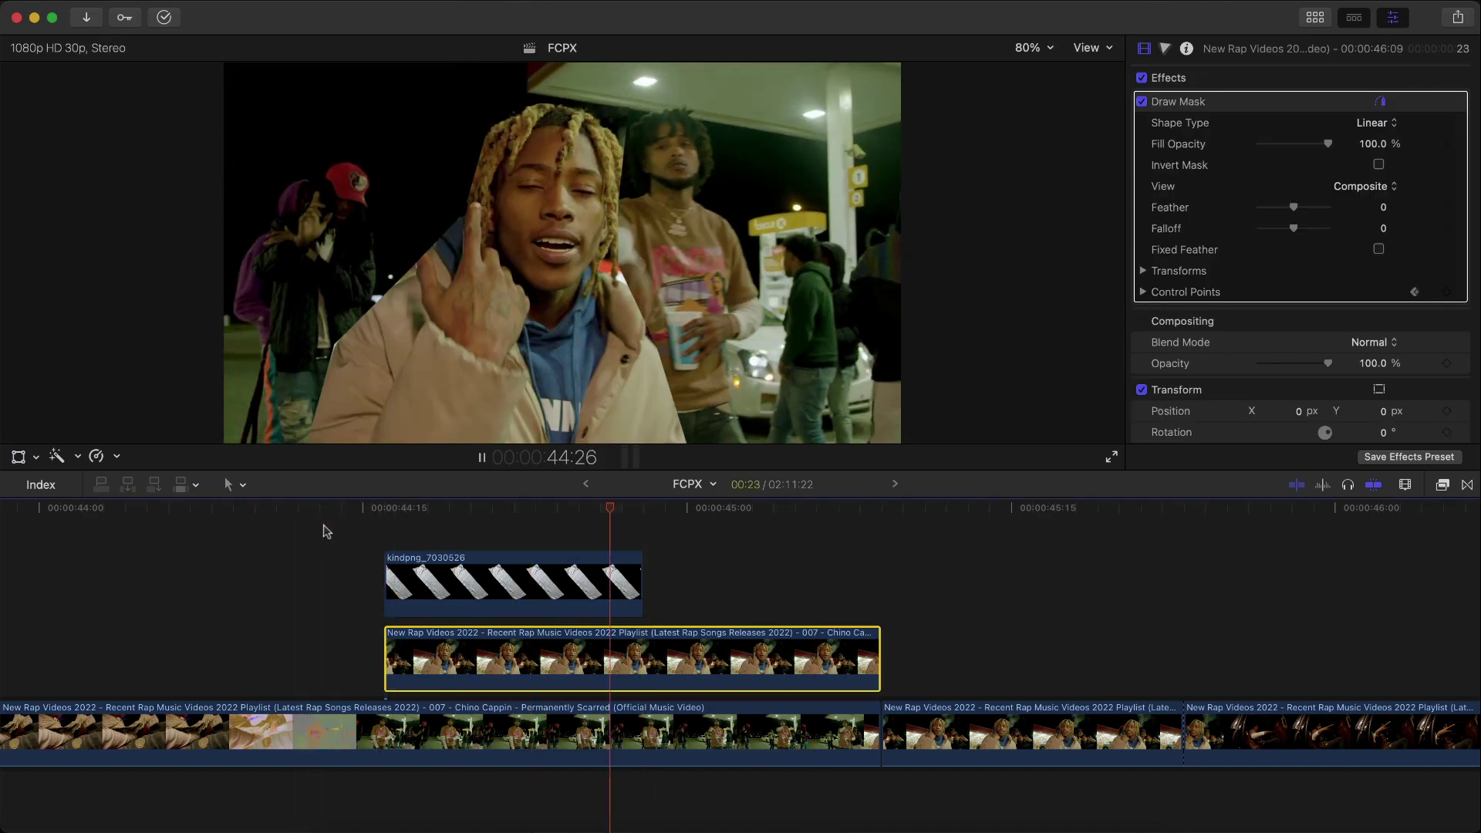
key("space")
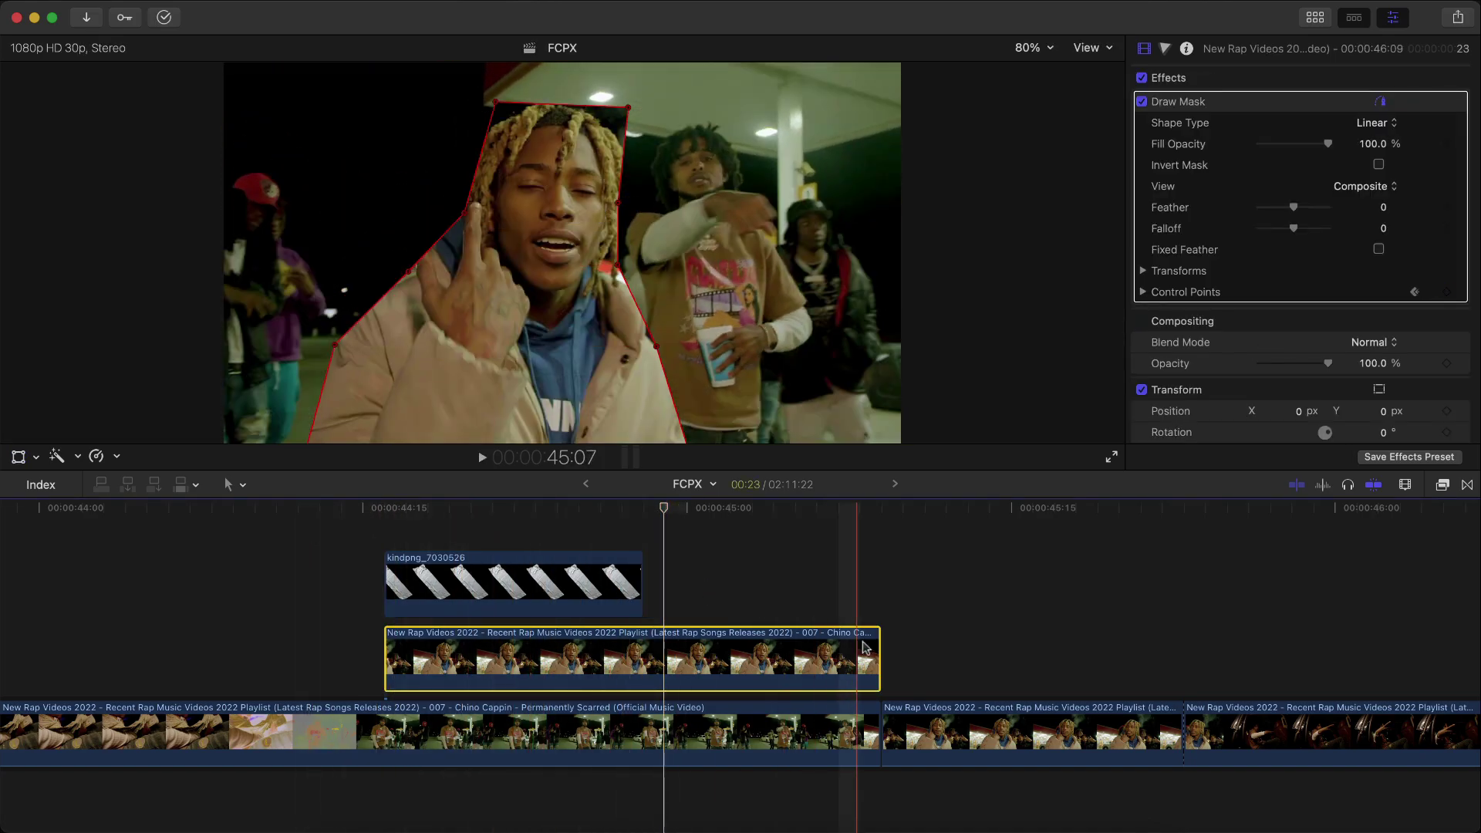
- Trim the connected freeze frame to 15 frames, shift it together with the tape clip to end at 45:09, and play it back
left_click_drag(878, 659, 707, 659)
left_click(563, 570, "super")
left_click_drag(564, 570, 736, 569)
key("space")
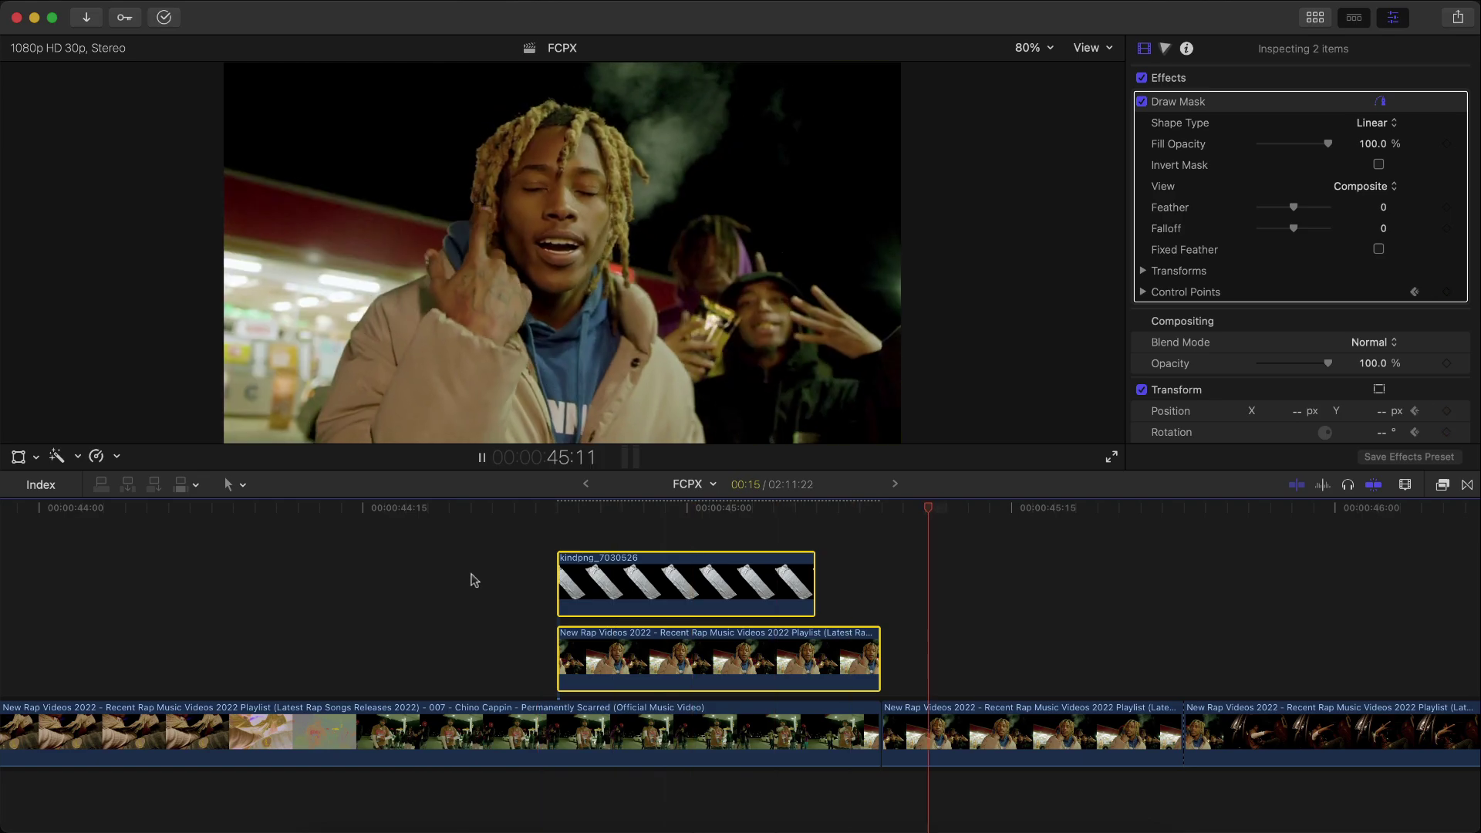
key("Left")
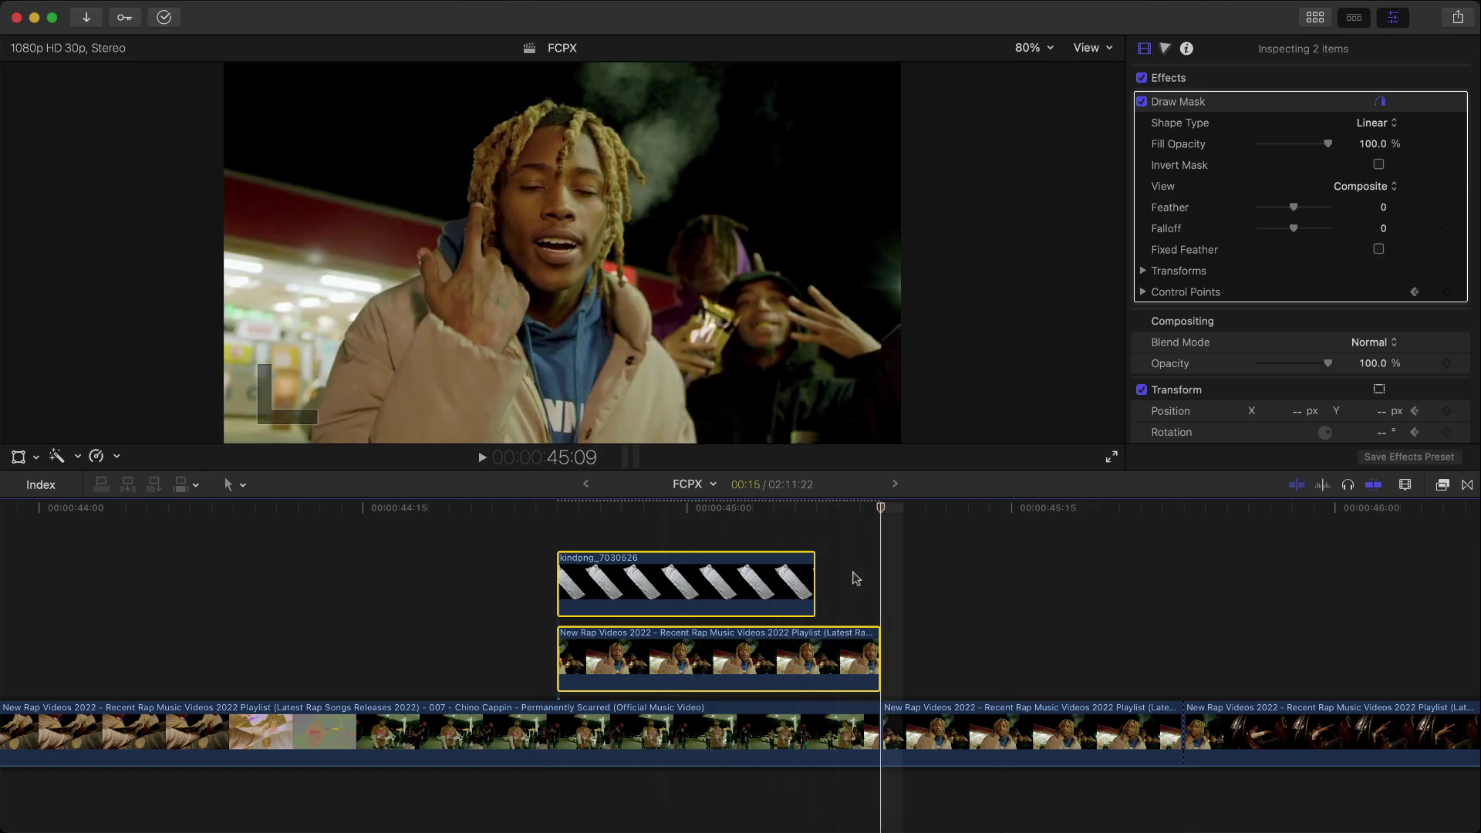
- Extend the start of the primary clip after the 45:09 cut by one frame and play back the reveal
left_click_drag(874, 743, 826, 693)
key("space")
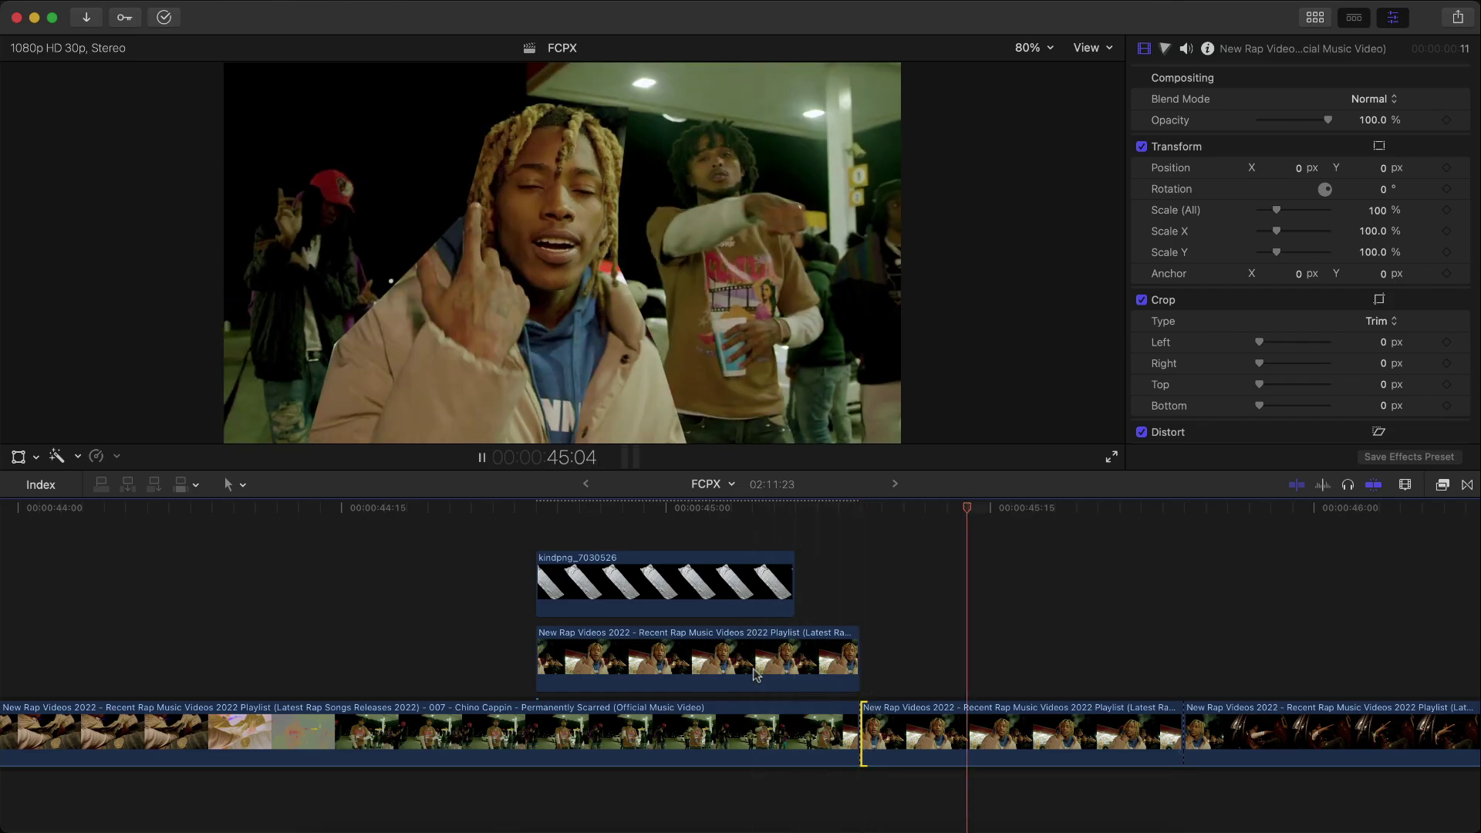
key("space")
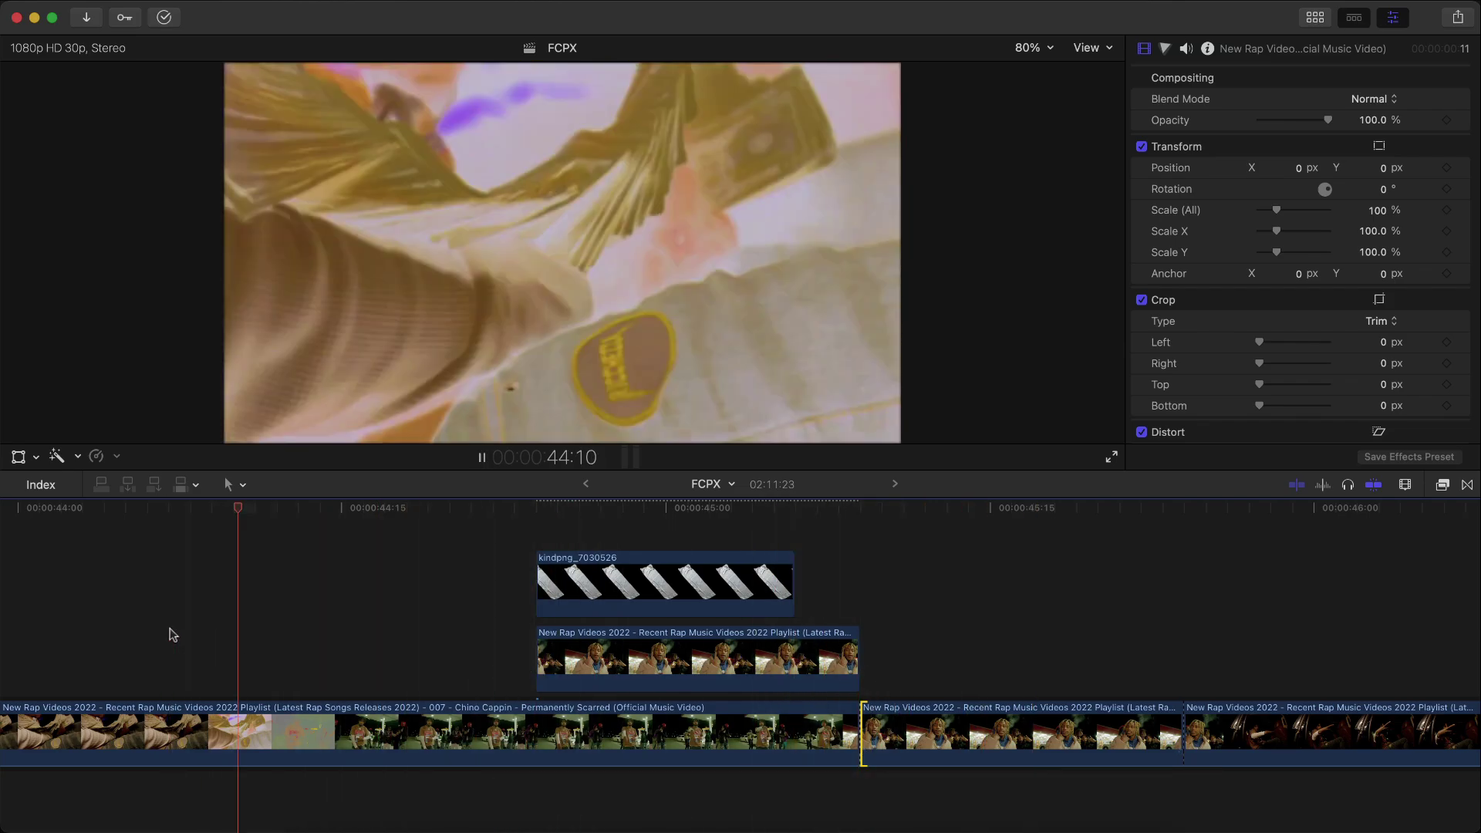
key("space")
key("space")
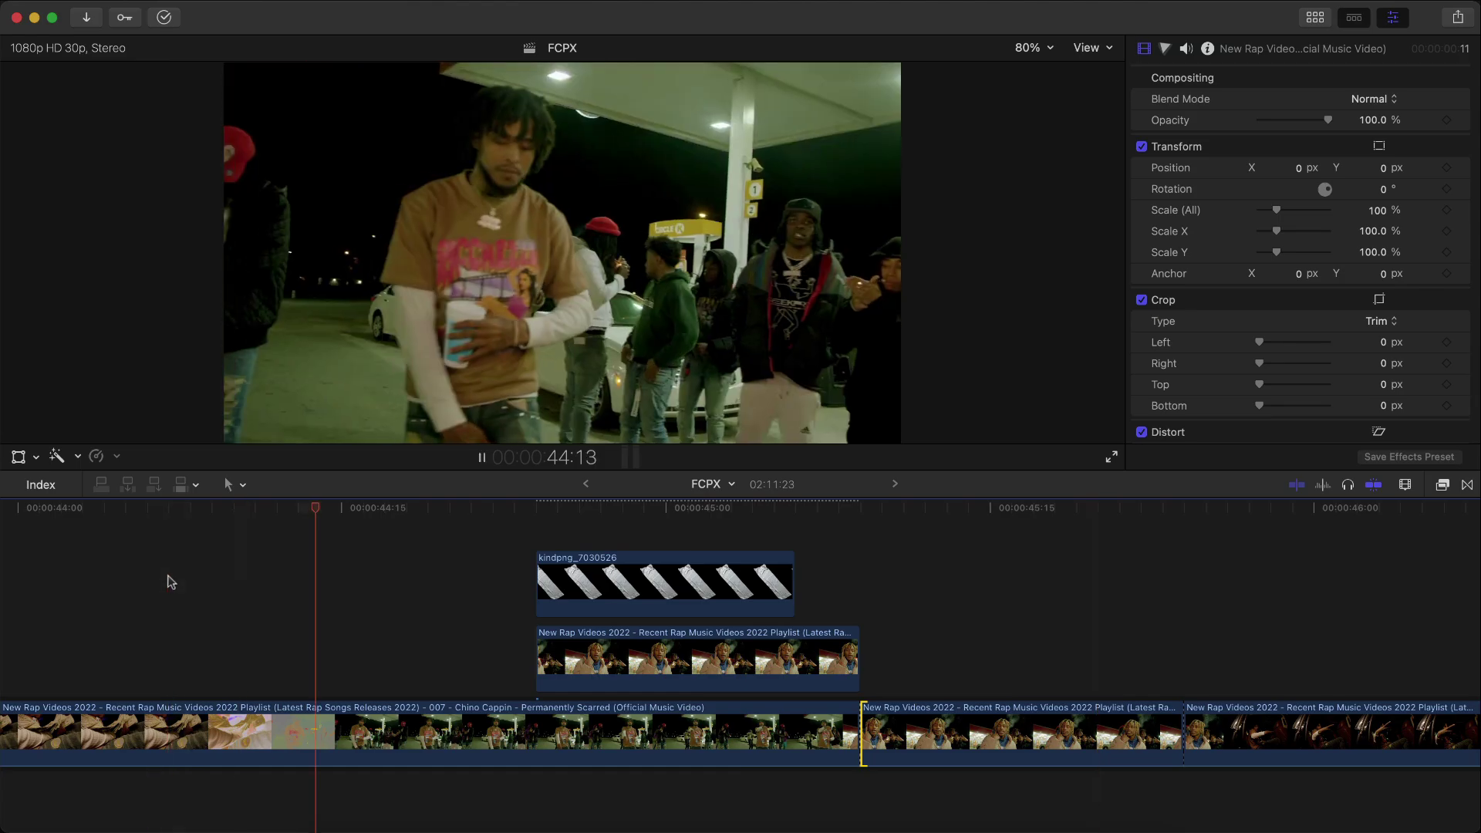
key("space")
- Extend the tape clip to the freeze frame's end at 45:09 and review the reveal
left_click_drag(795, 583, 859, 582)
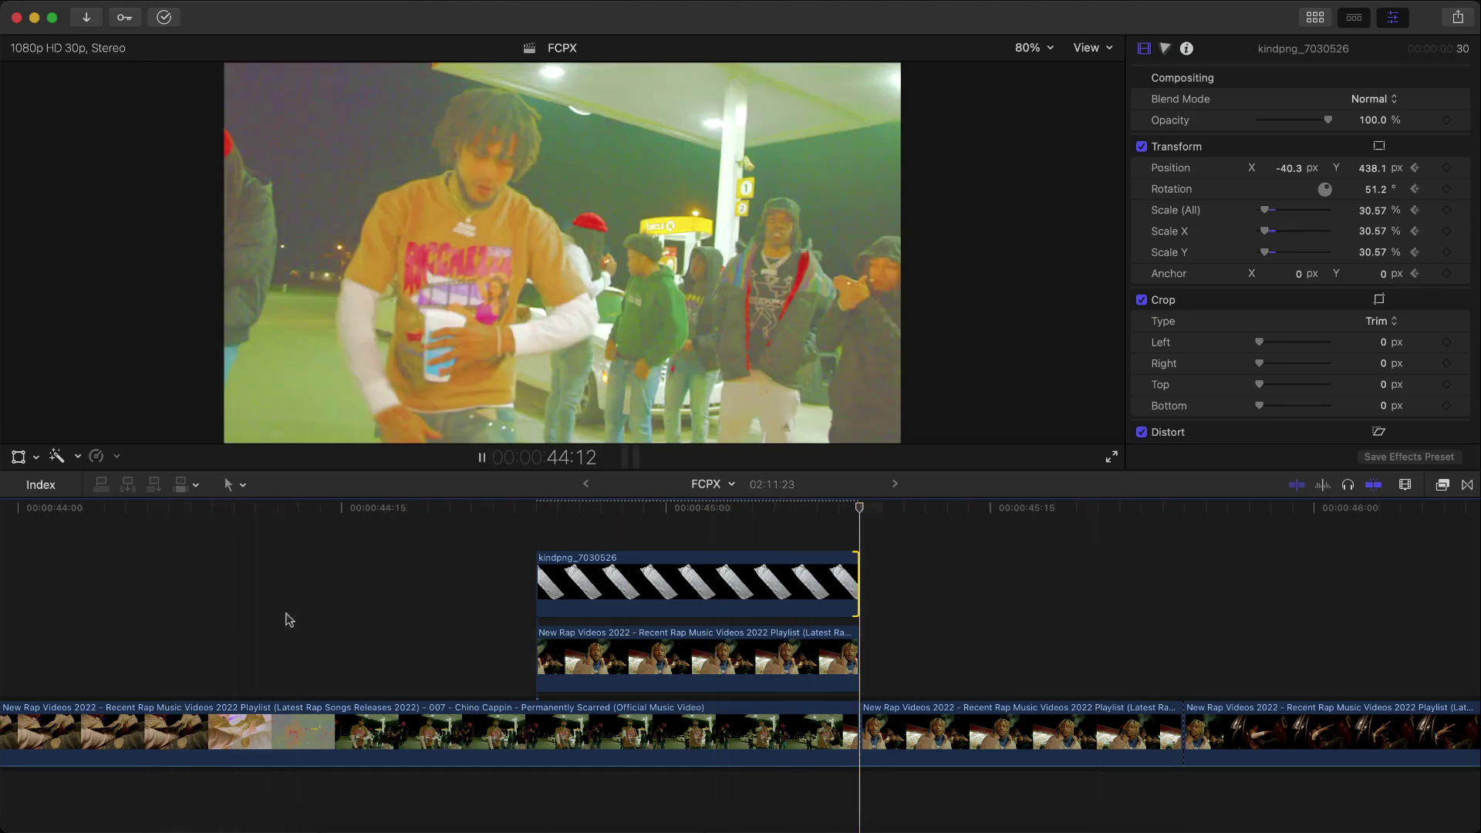
key("space")
left_click_drag(745, 510, 538, 520)
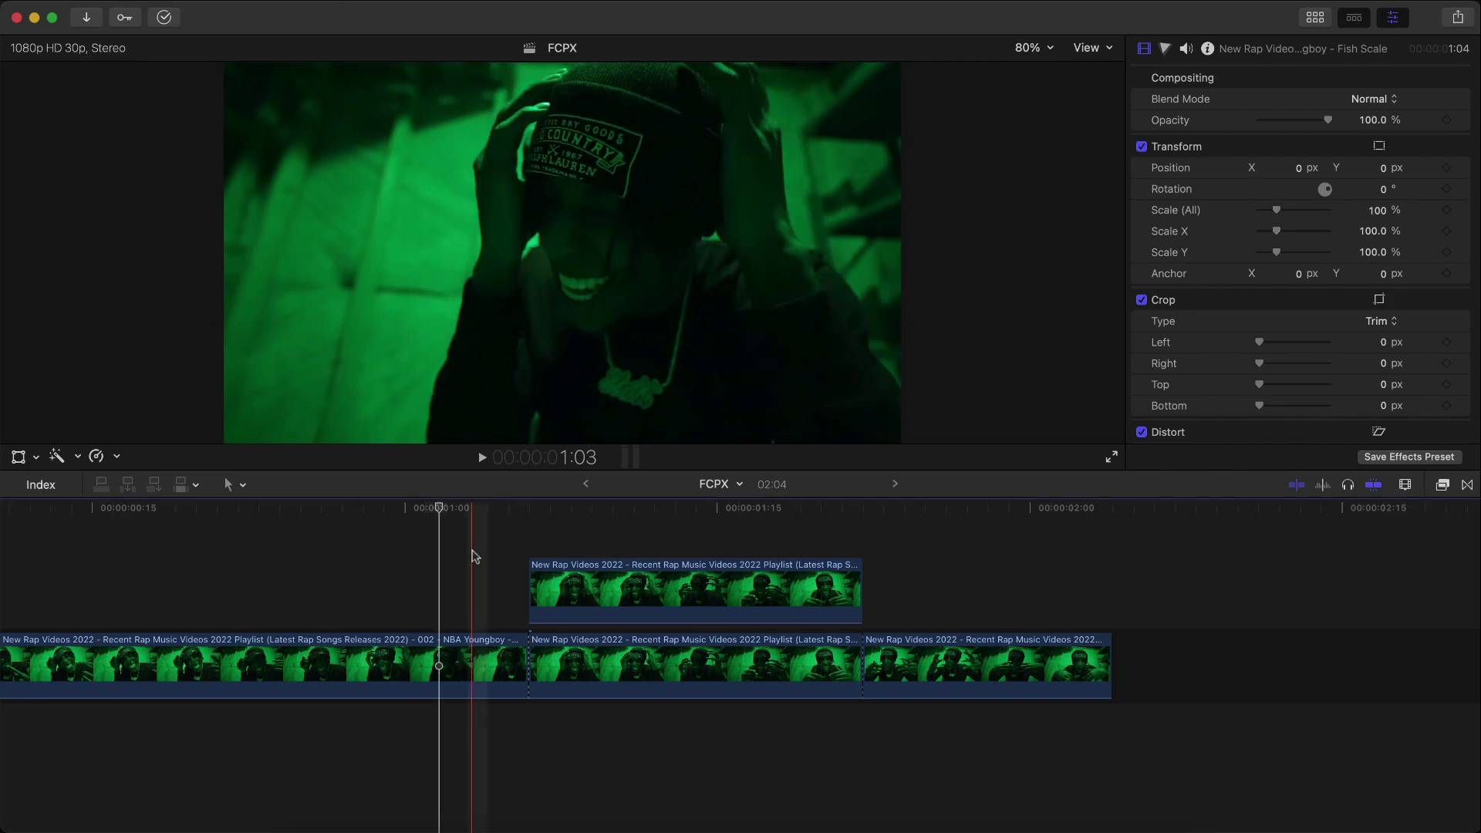
- Undo the existing overlay in the green-lit clip's timeline and place a fresh copy of the segment starting at 1:06 directly above itself
scroll(474, 556, "left", 5)
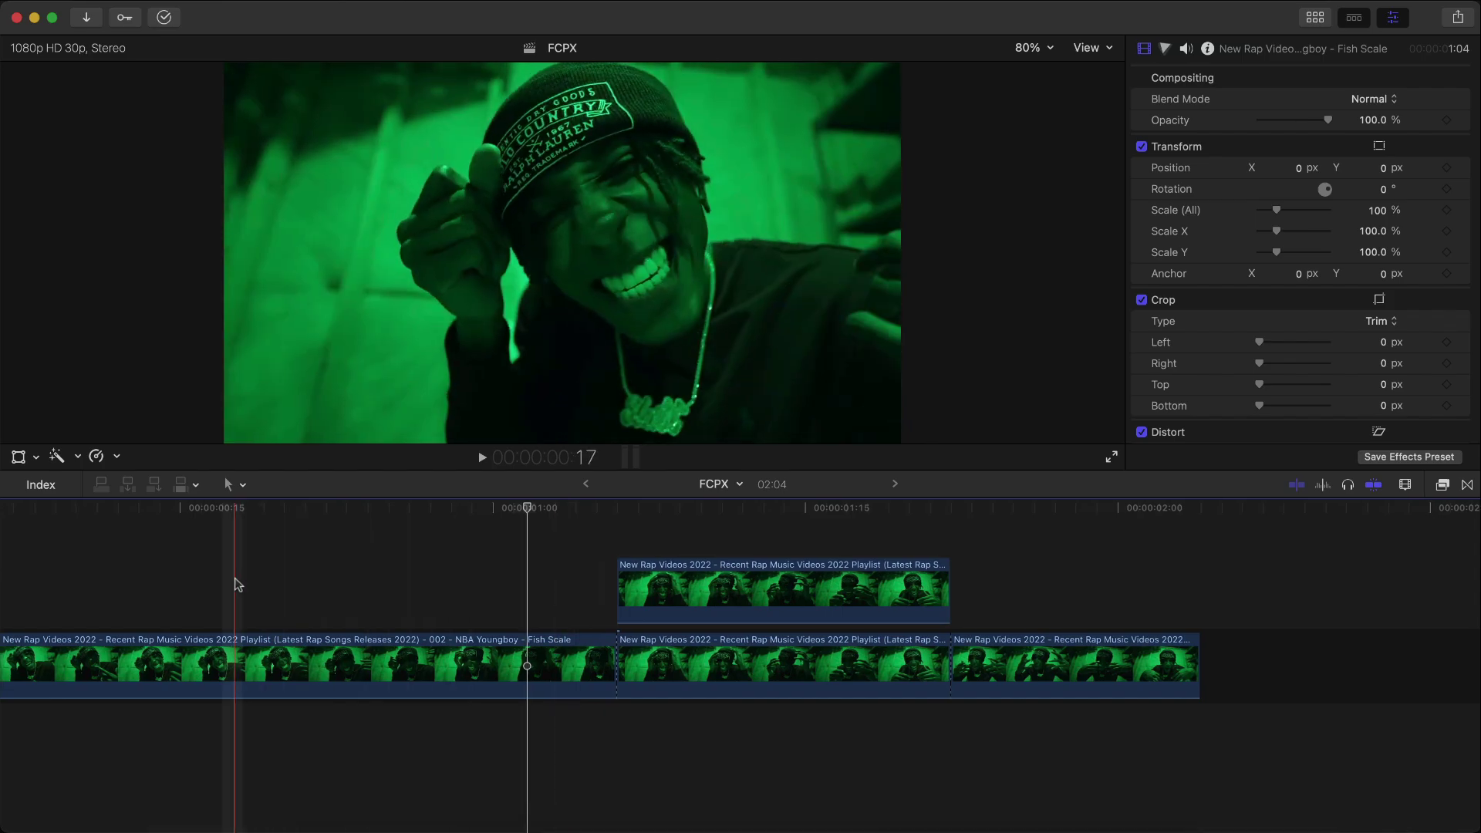
key("super+z")
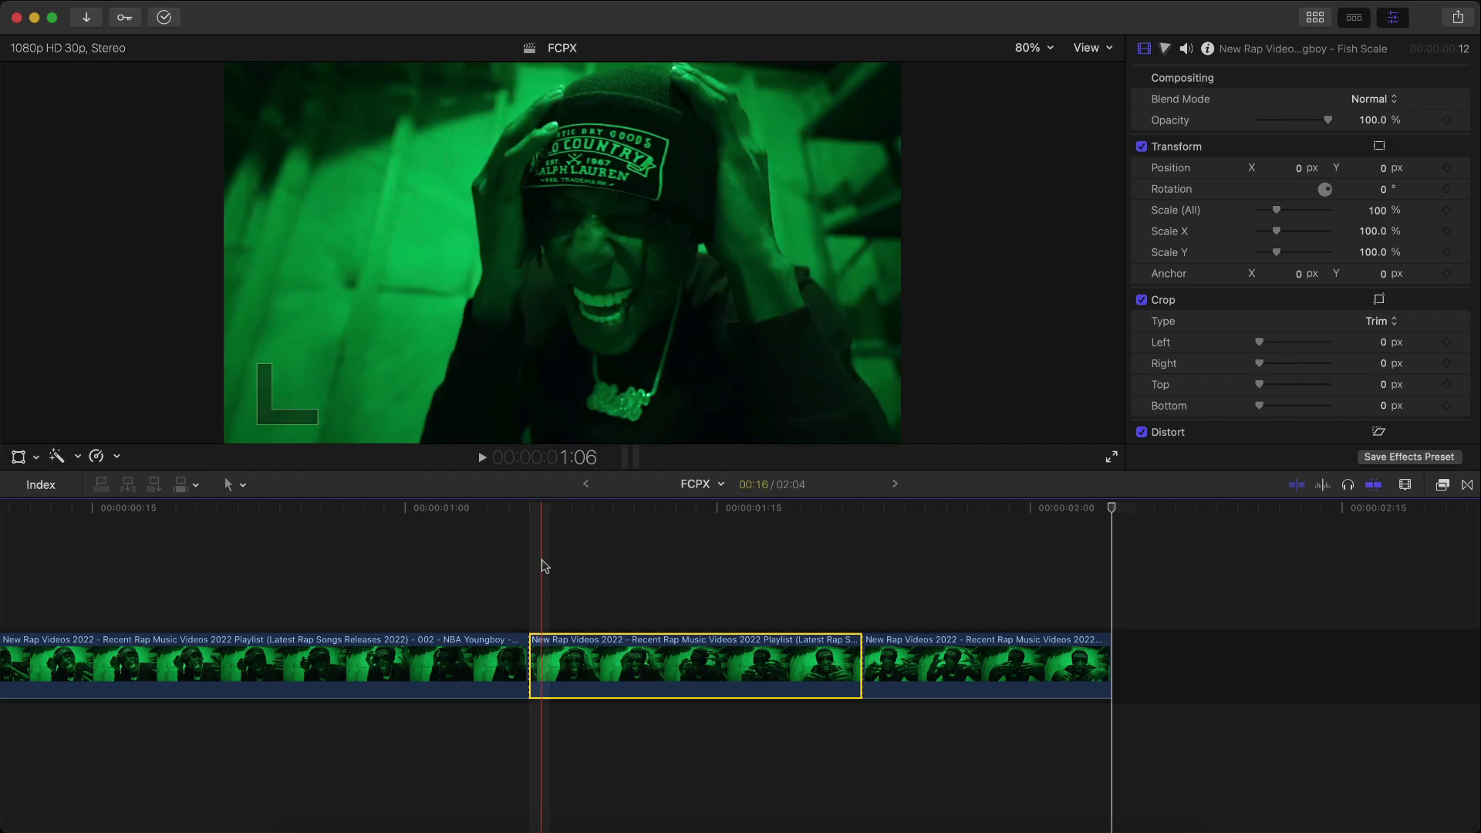
left_click(778, 560)
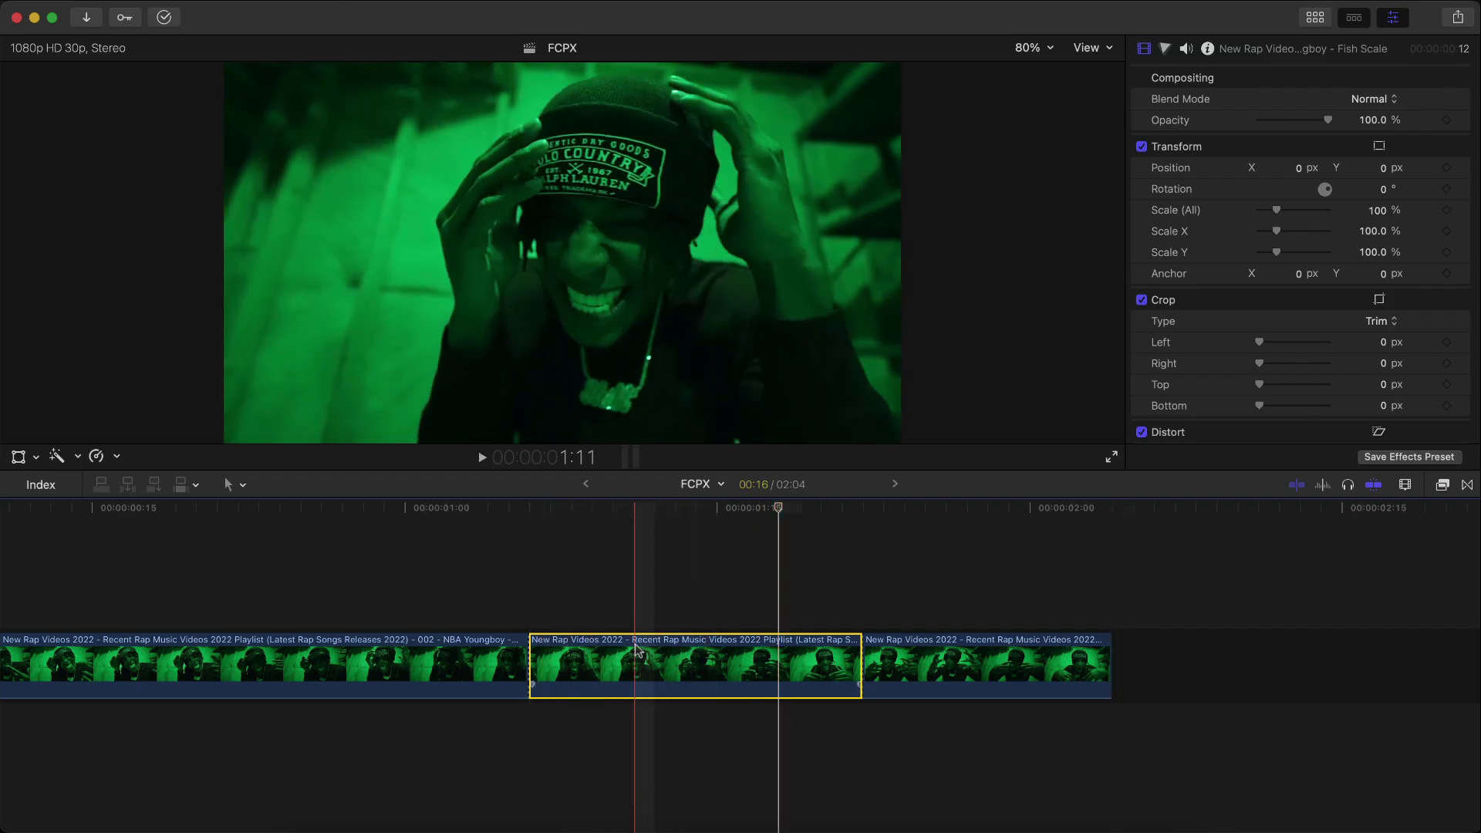
left_click_drag(637, 651, 641, 590)
- Apply the Draw Mask effect from the Masks category to the duplicated upper clip
left_click(1443, 484)
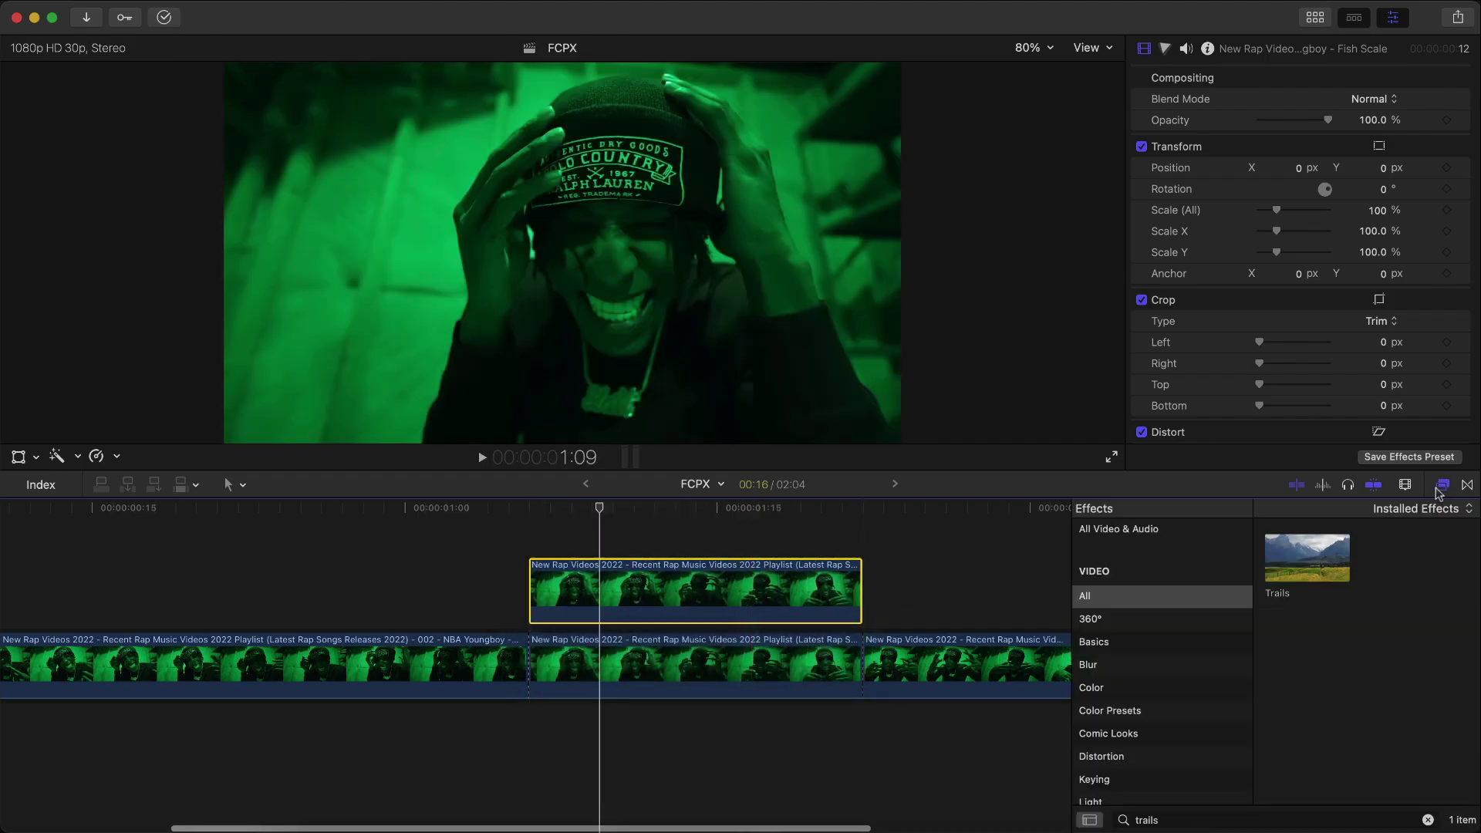
left_click(1428, 820)
scroll(1132, 729, "down", 2)
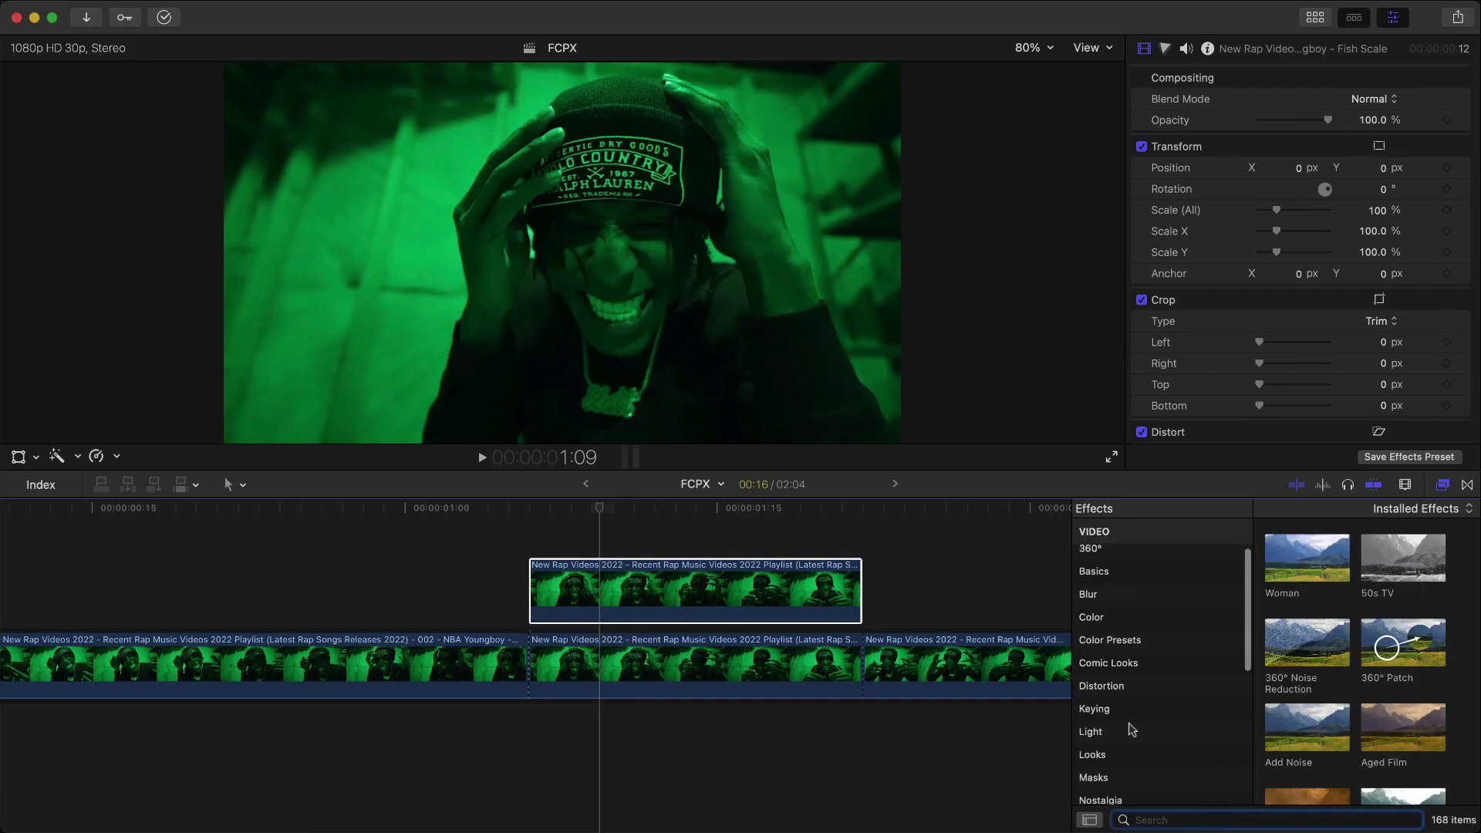
left_click(1135, 773)
left_click_drag(1307, 557, 795, 580)
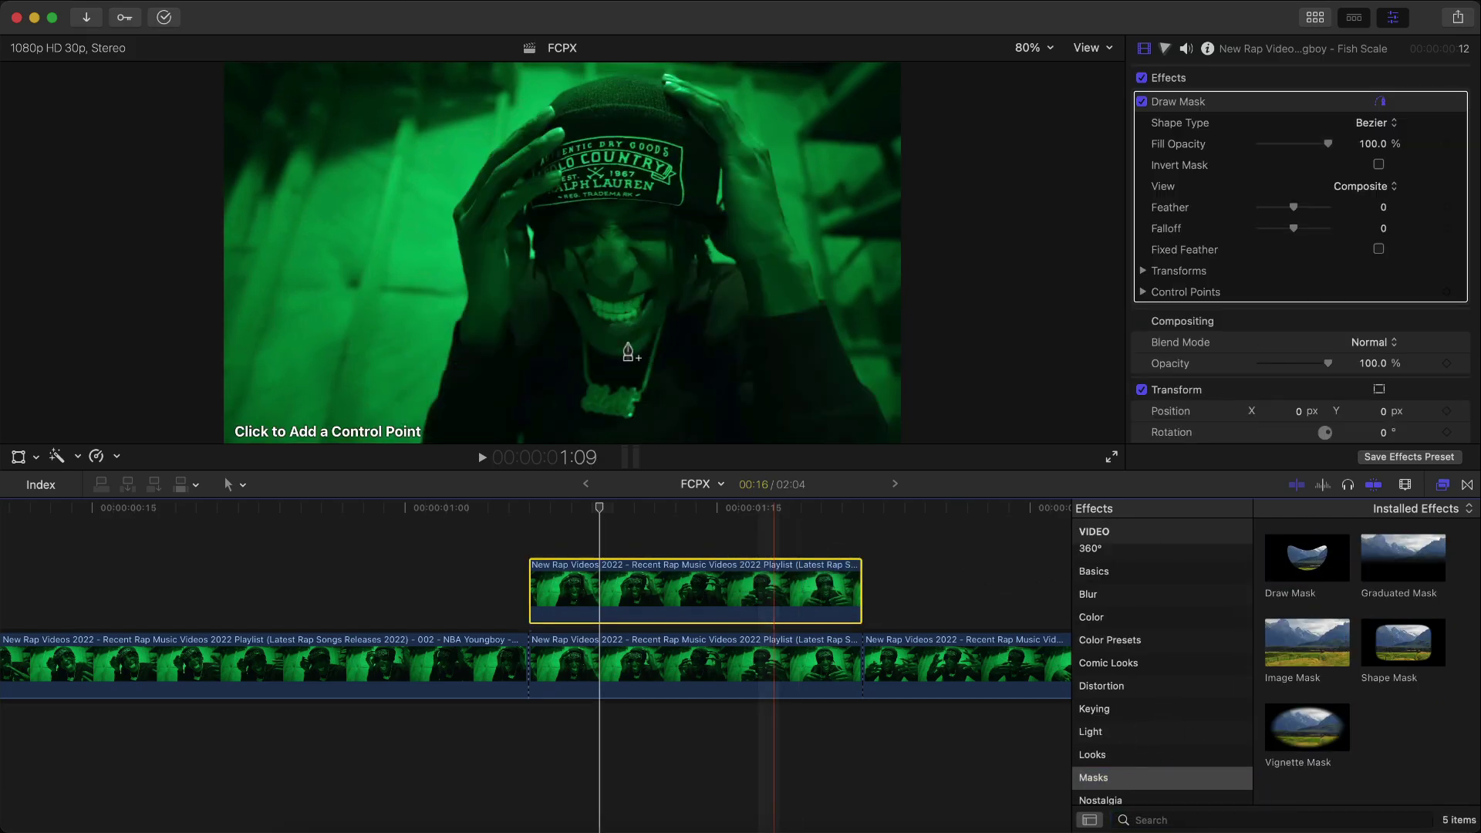
- At 1:06, draw a closed Bezier mask around the rapper's head and beanie
left_click(537, 511)
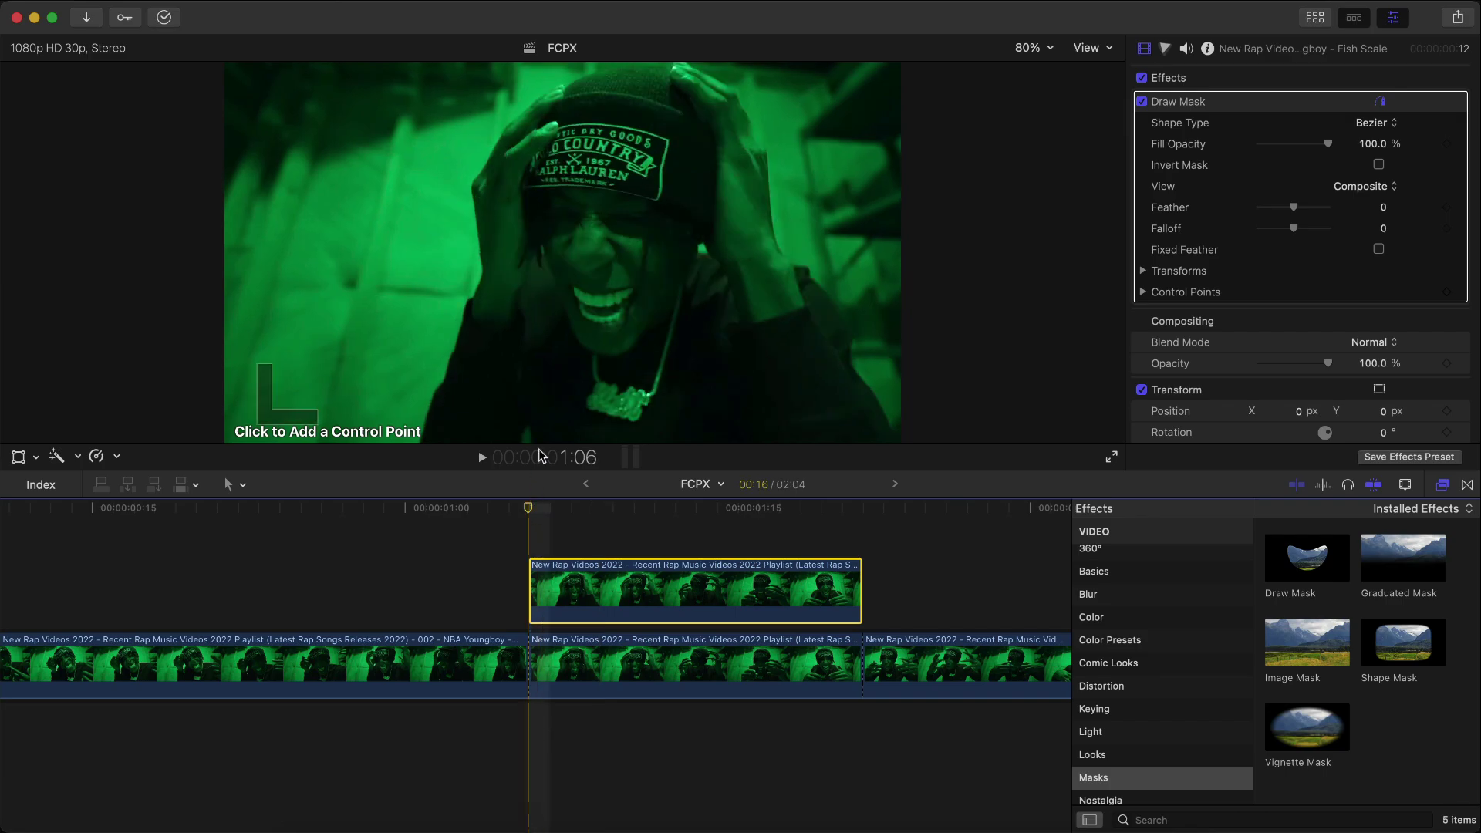
left_click(613, 67)
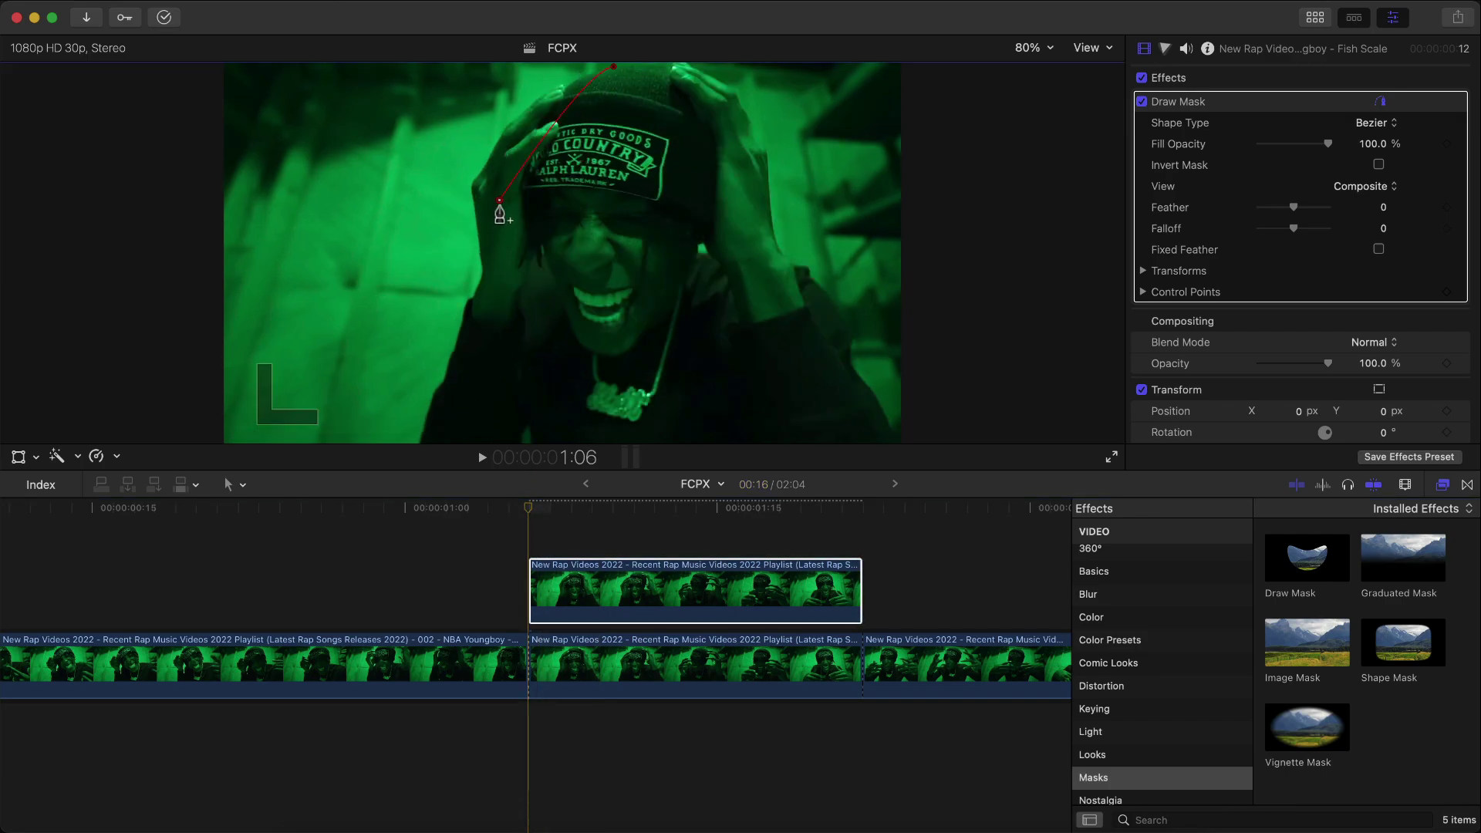
left_click_drag(499, 200, 521, 284)
left_click_drag(572, 359, 604, 374)
left_click_drag(679, 341, 695, 307)
left_click_drag(704, 250, 710, 219)
left_click(727, 176)
key("c")
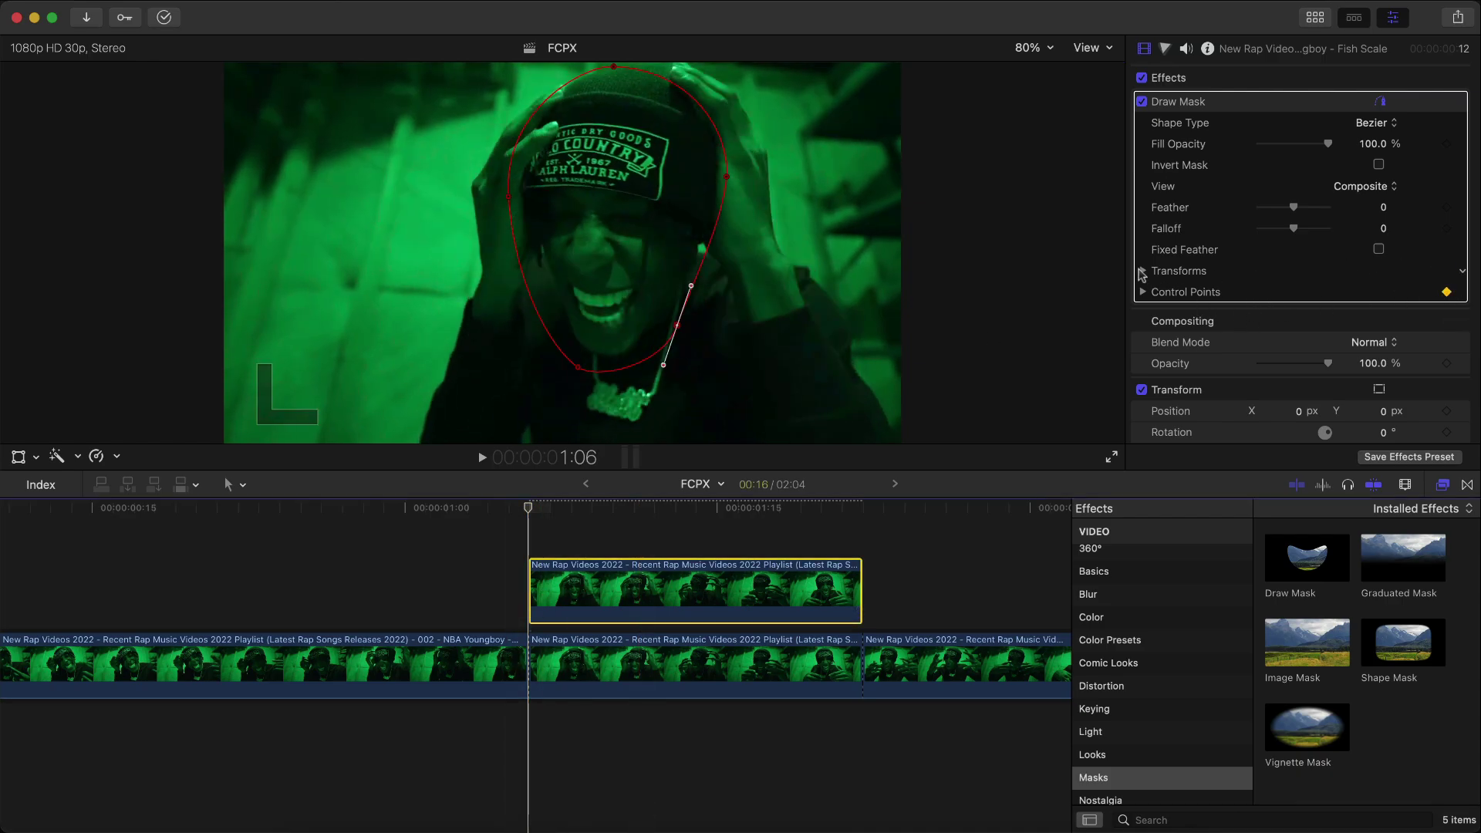
- Add a keyframe for the mask's transform position at 1:06
left_click(1143, 272)
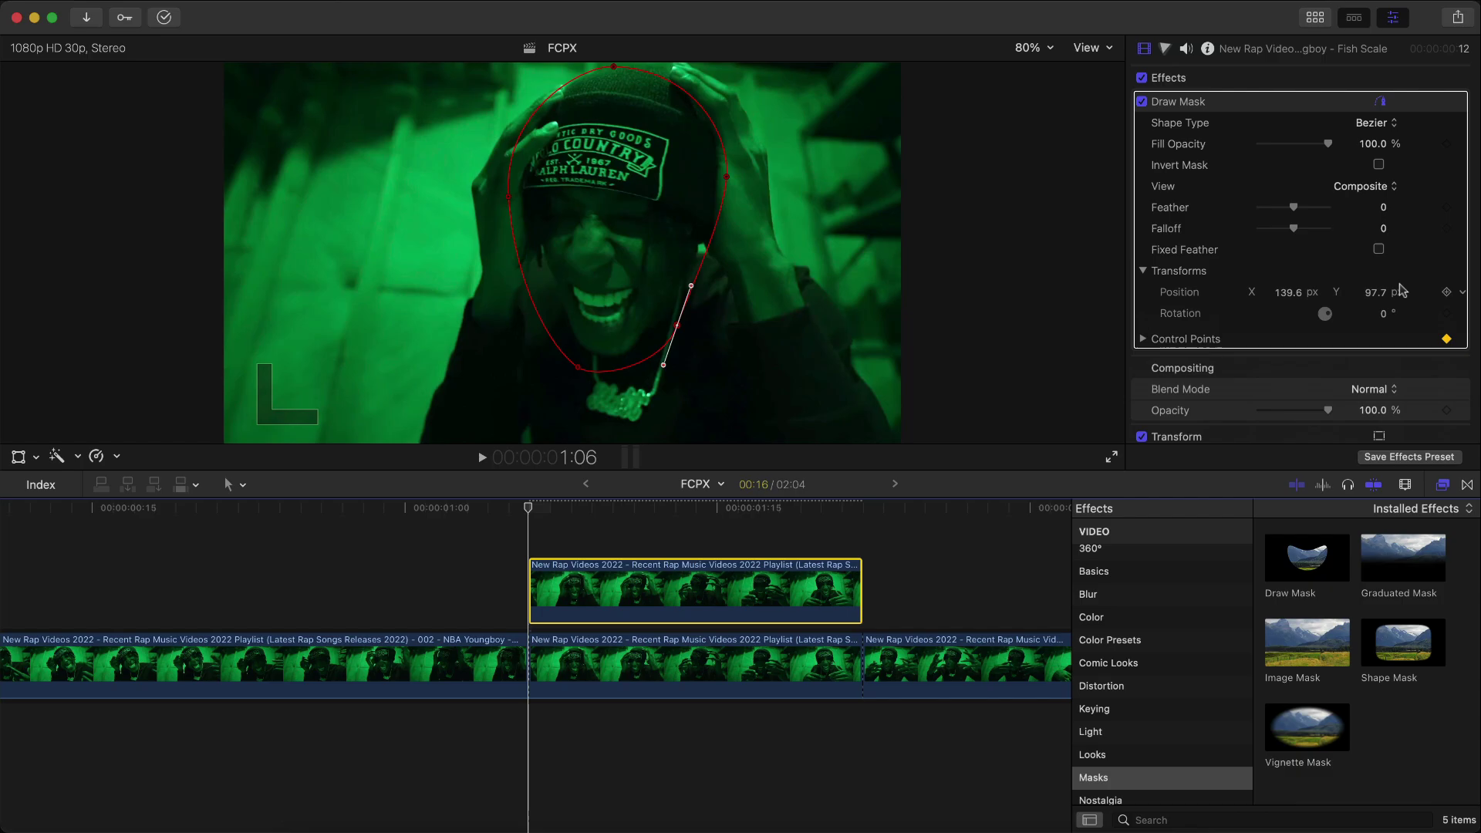
left_click(1448, 293)
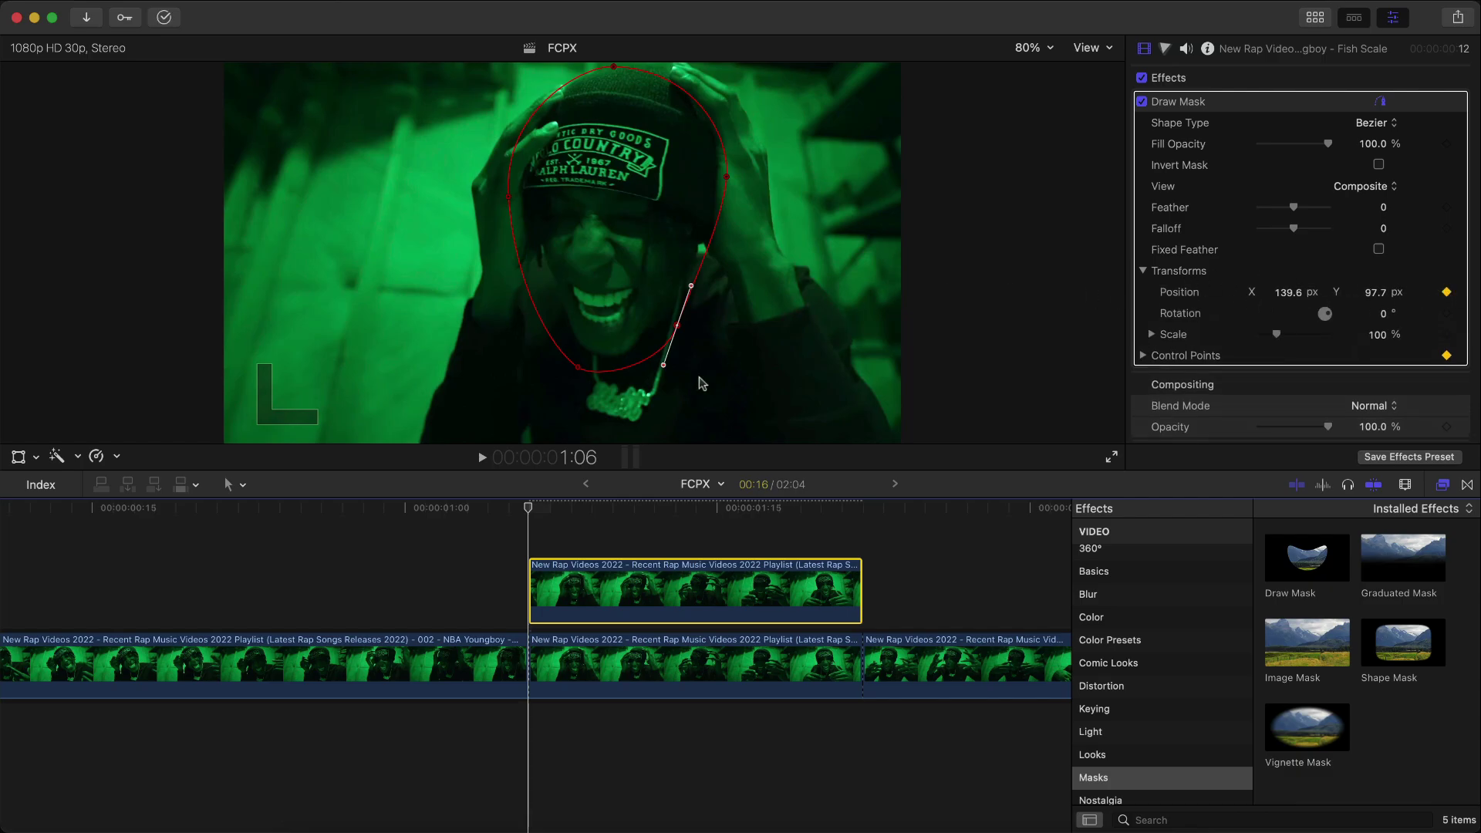
scroll(541, 390, "right", 3)
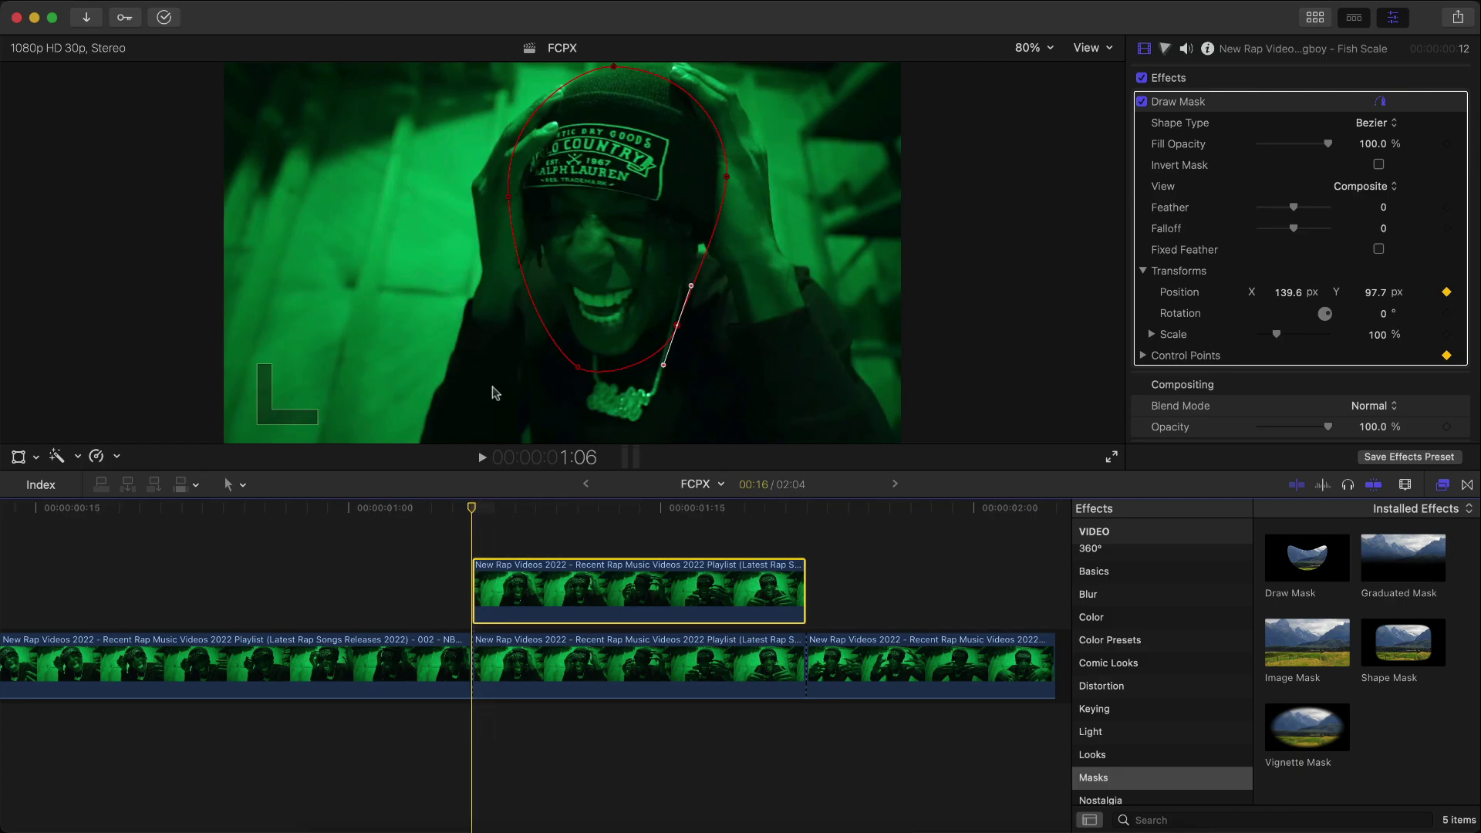
- Move the mask frame by frame with the rapper's head, reaching X 123.2, Y 119.1 at 1:11
key("Right")
left_click_drag(660, 193, 652, 182)
key("Right")
key("Right")
key("Right")
key("Right")
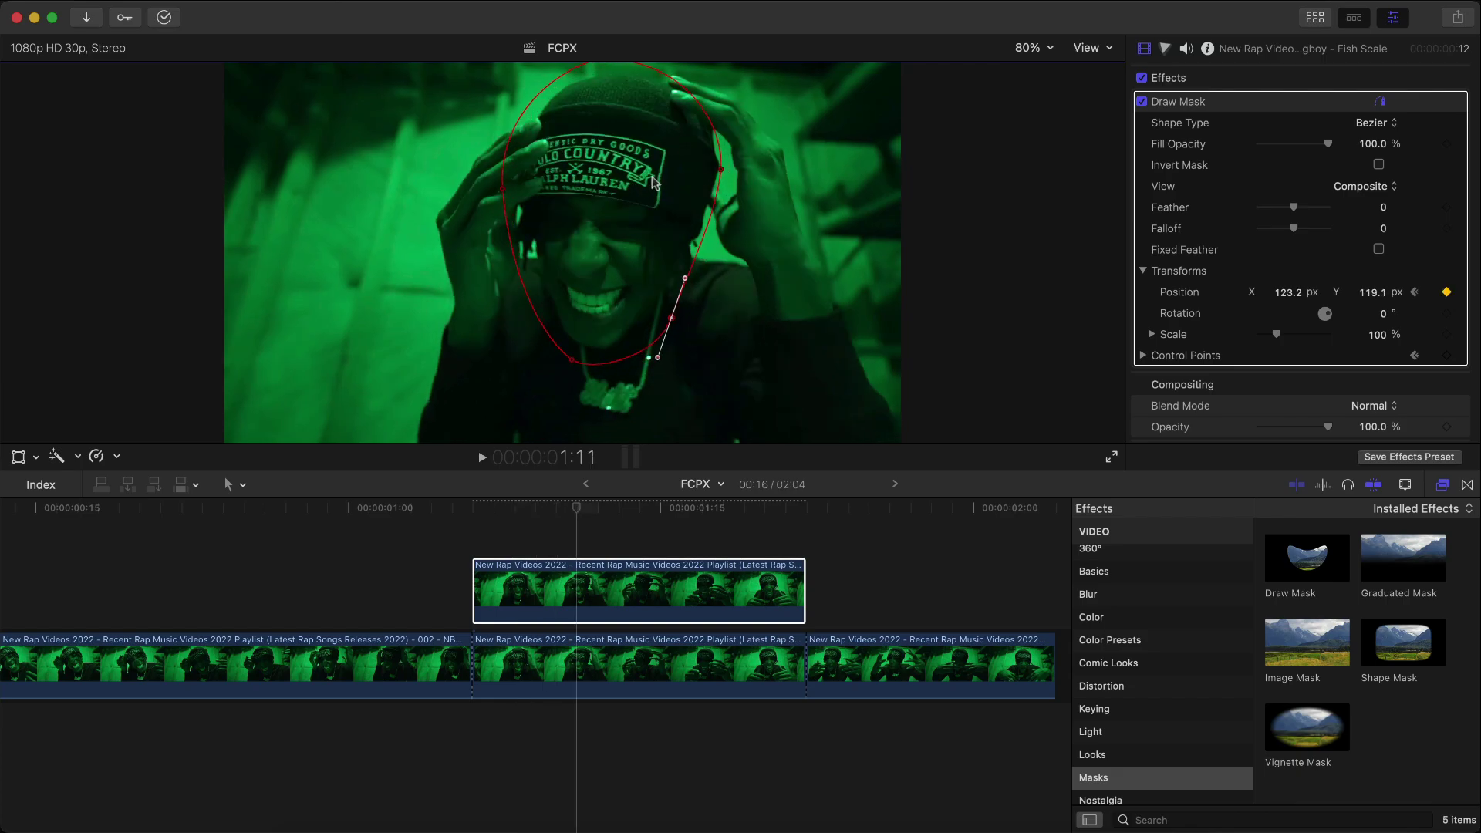
- Keep the mask on the moving head, setting X 107.9, Y 132.3 at 1:12 and reaching X 87.6, Y 116.7 by 1:16
key("Right")
key("Right")
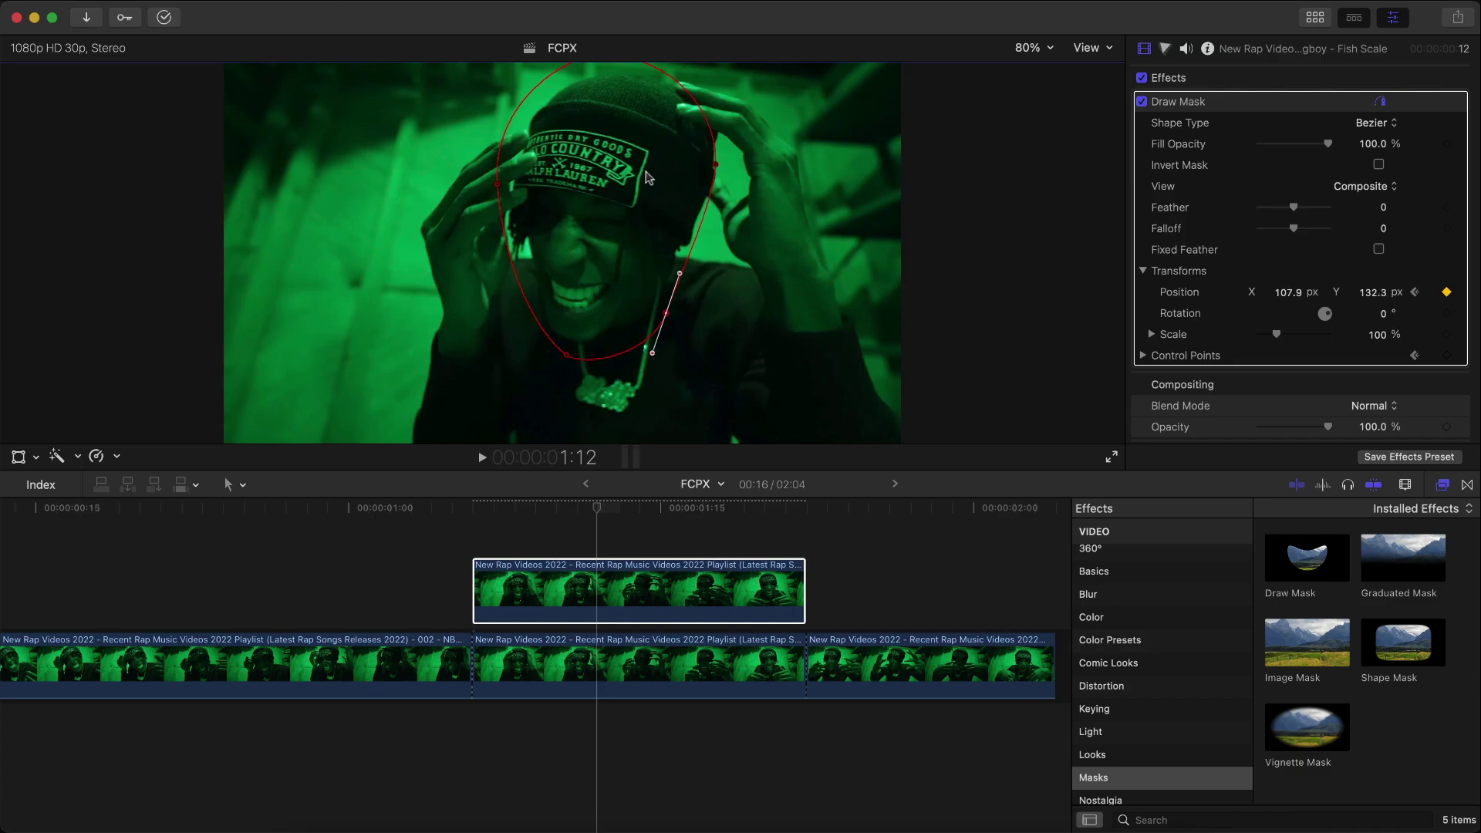
key("Right")
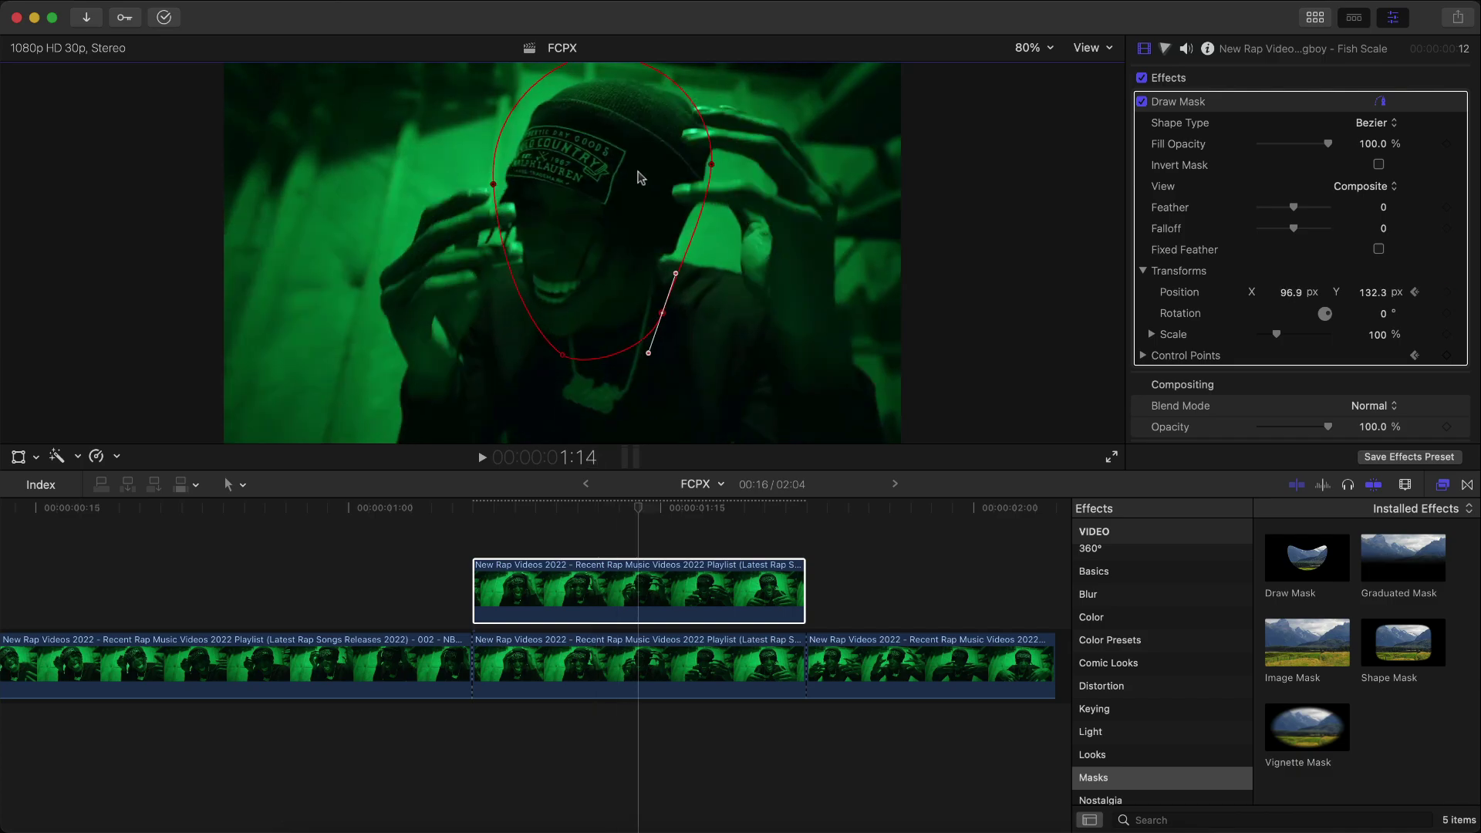
key("Right")
key("Right")
key("Right")
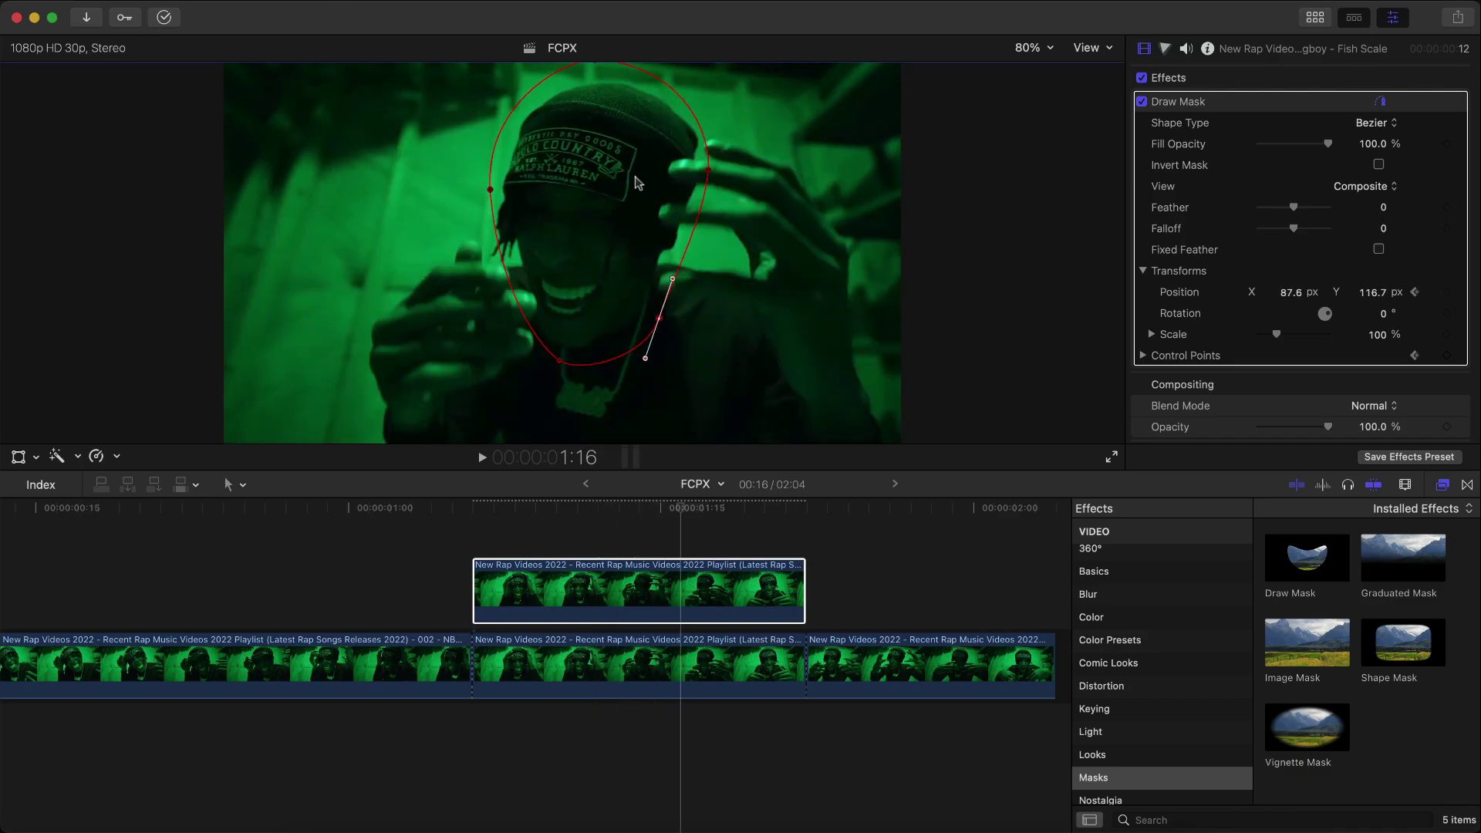
- Go through the remaining frames up to 1:21 and back, checking how the mask follows the rapper's head
key("Right")
key("Right")
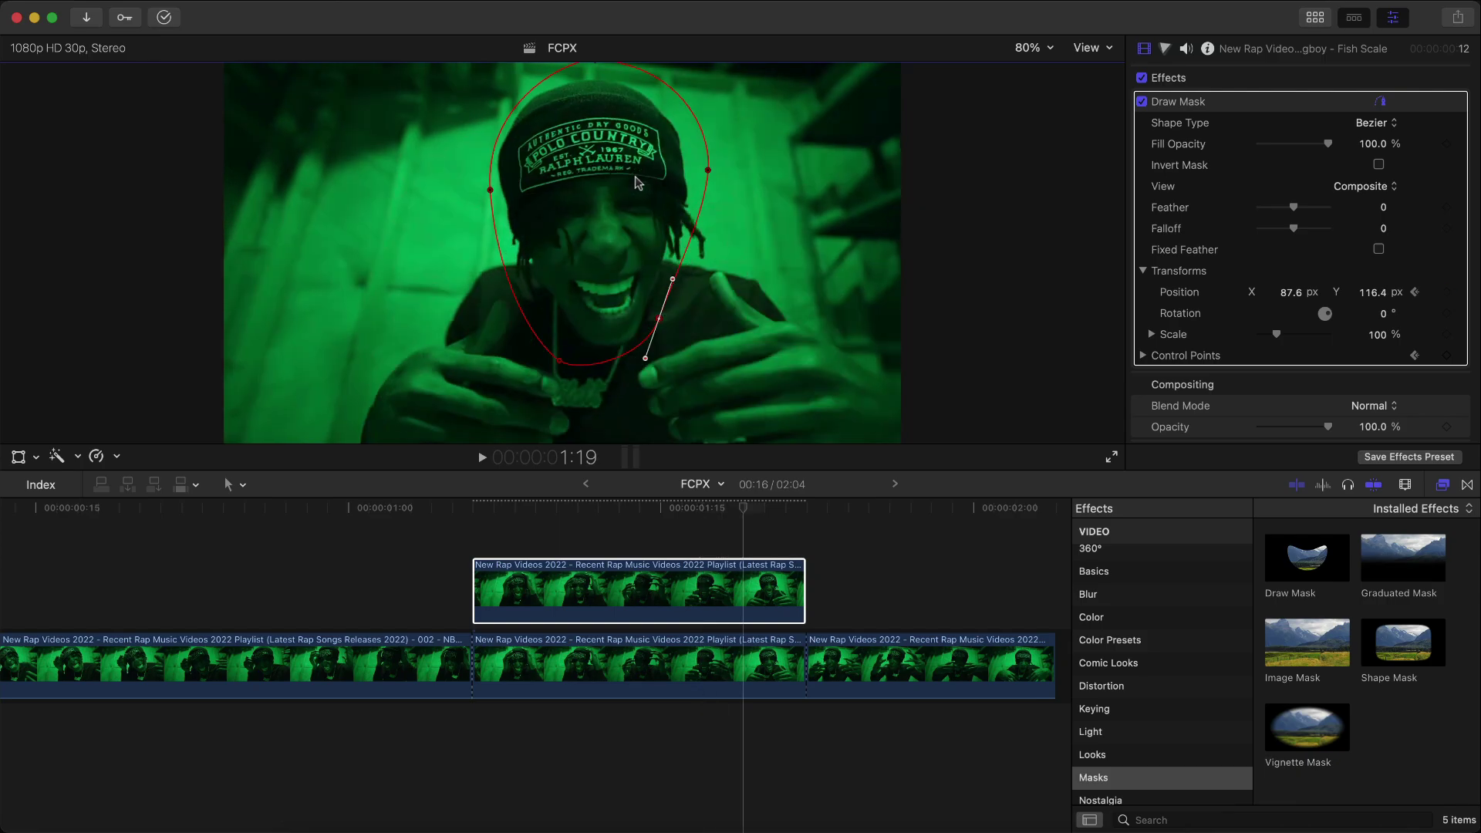
key("Right")
key("Right")
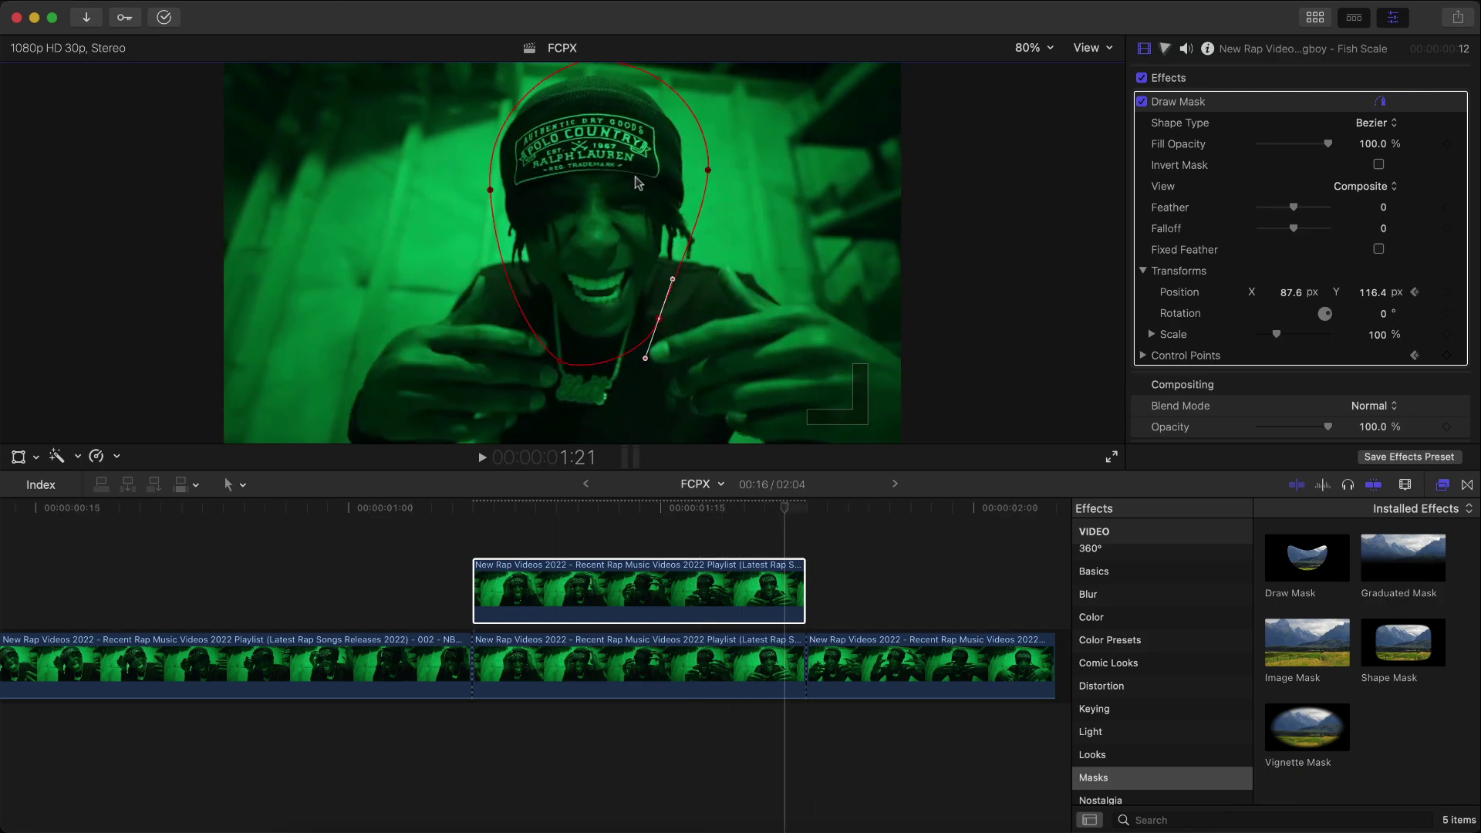
key("Left")
key("Left")
key("Left")
key("Left")
key("Left")
key("Left")
key("Left")
key("Left")
key("Left")
key("Left")
key("Left")
key("Left")
key("Left")
key("Left")
key("Left")
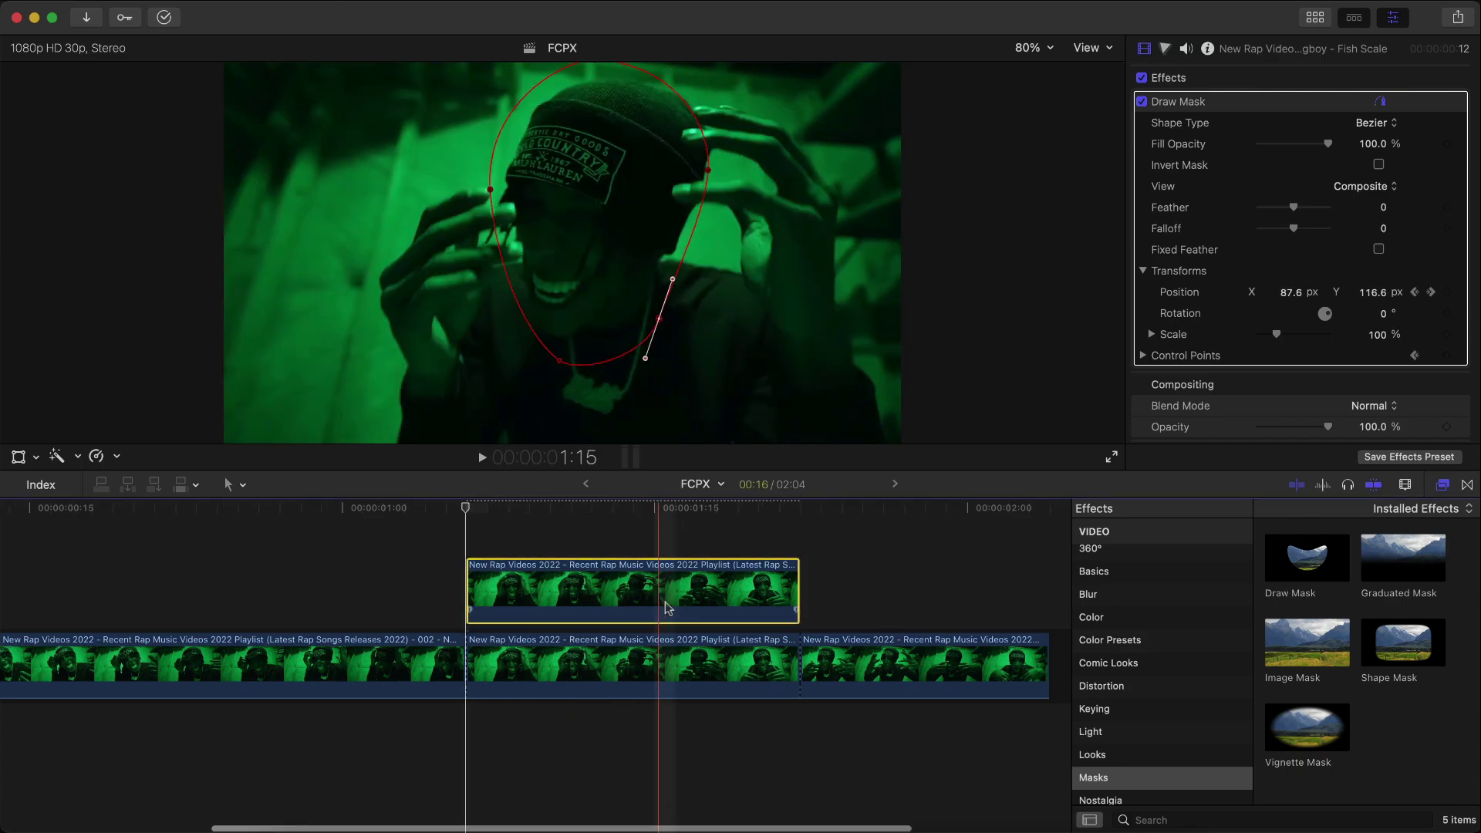
- Find the Trails effect among all video effects, apply it to the masked upper clip, and play the result
scroll(887, 656, "right", 2)
scroll(1126, 581, "up", 3)
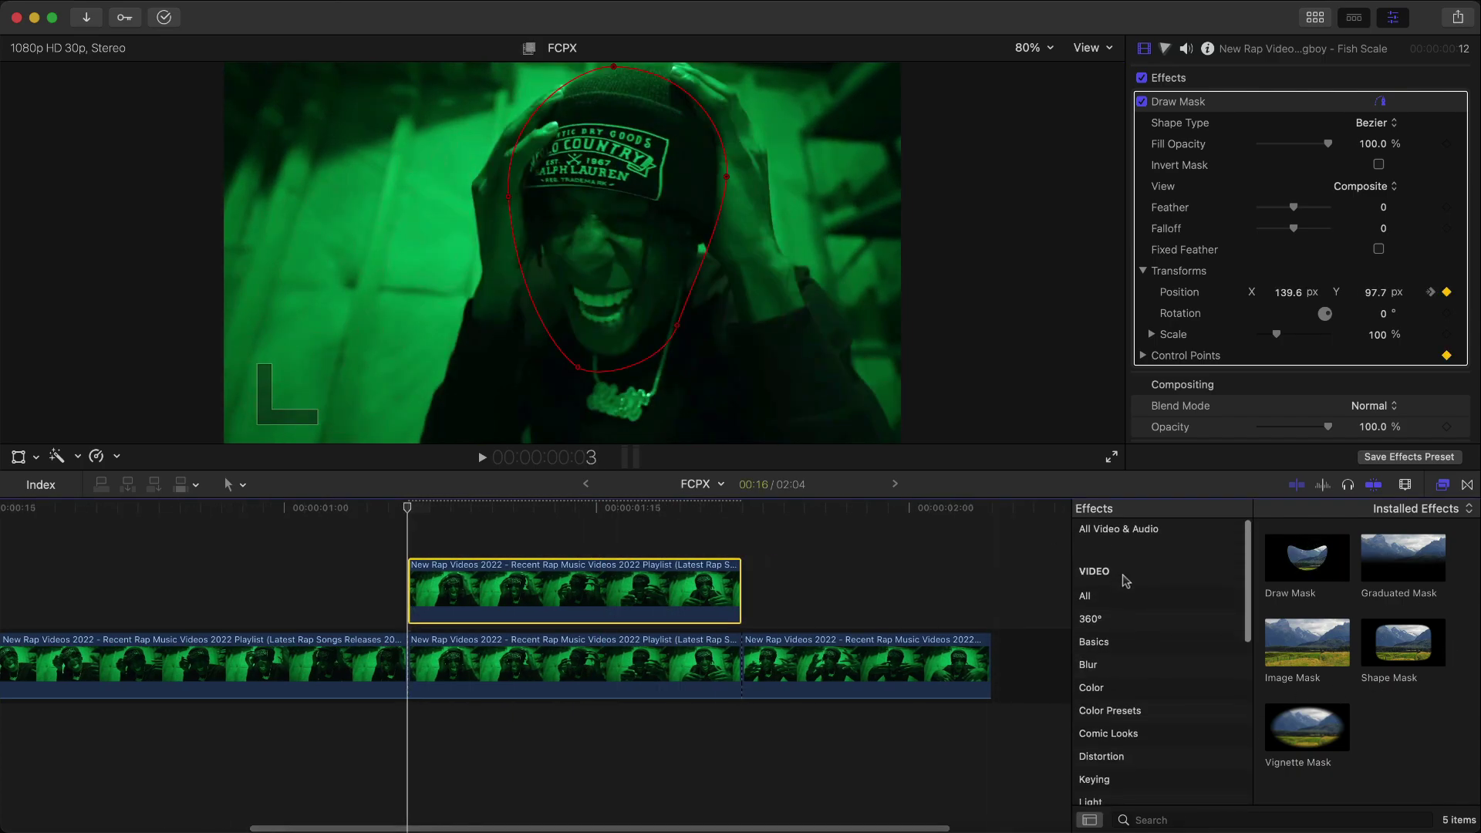
left_click(1108, 595)
left_click(1162, 818)
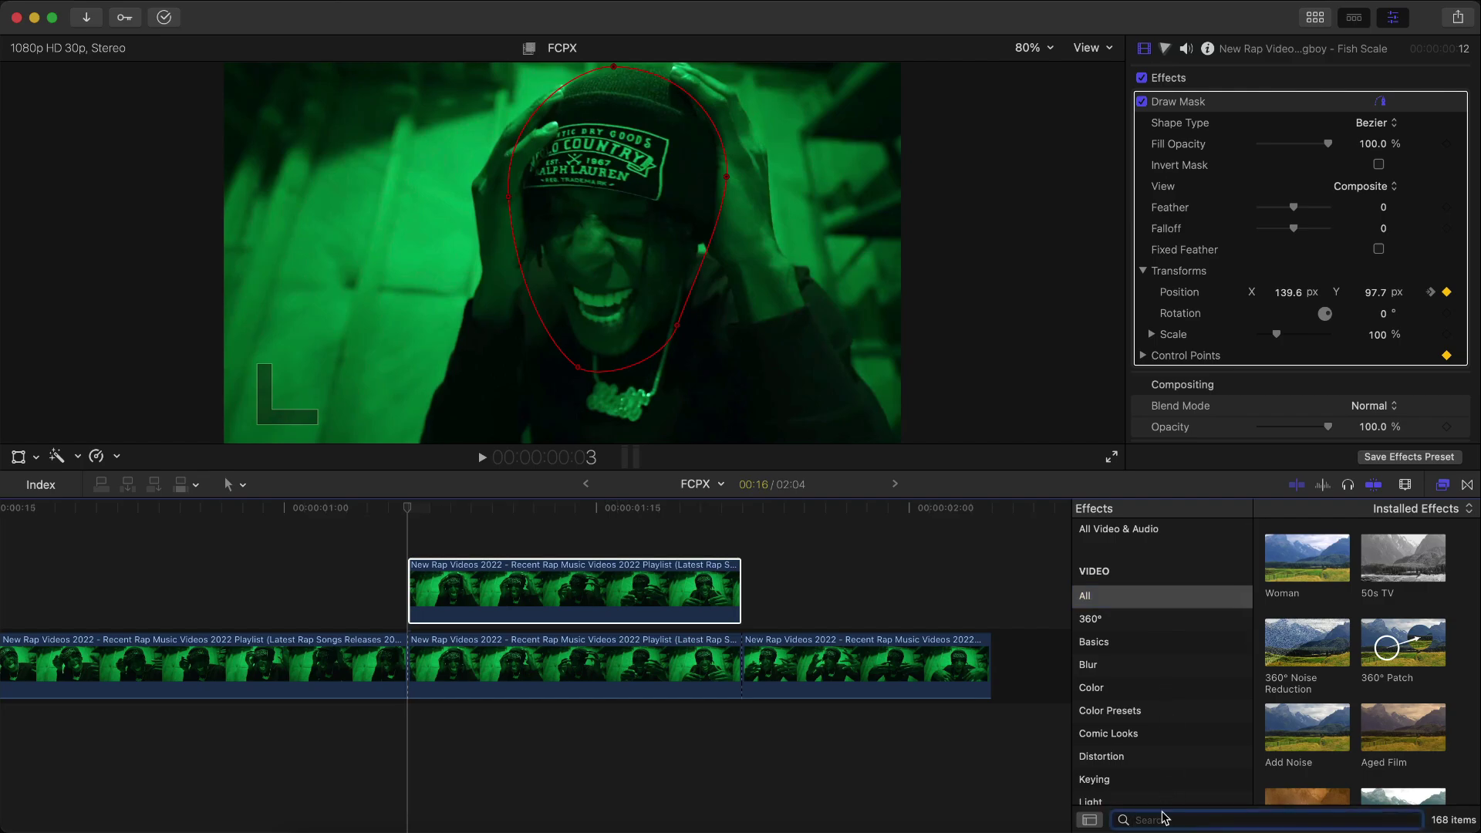
type("trails")
double_click(1320, 549)
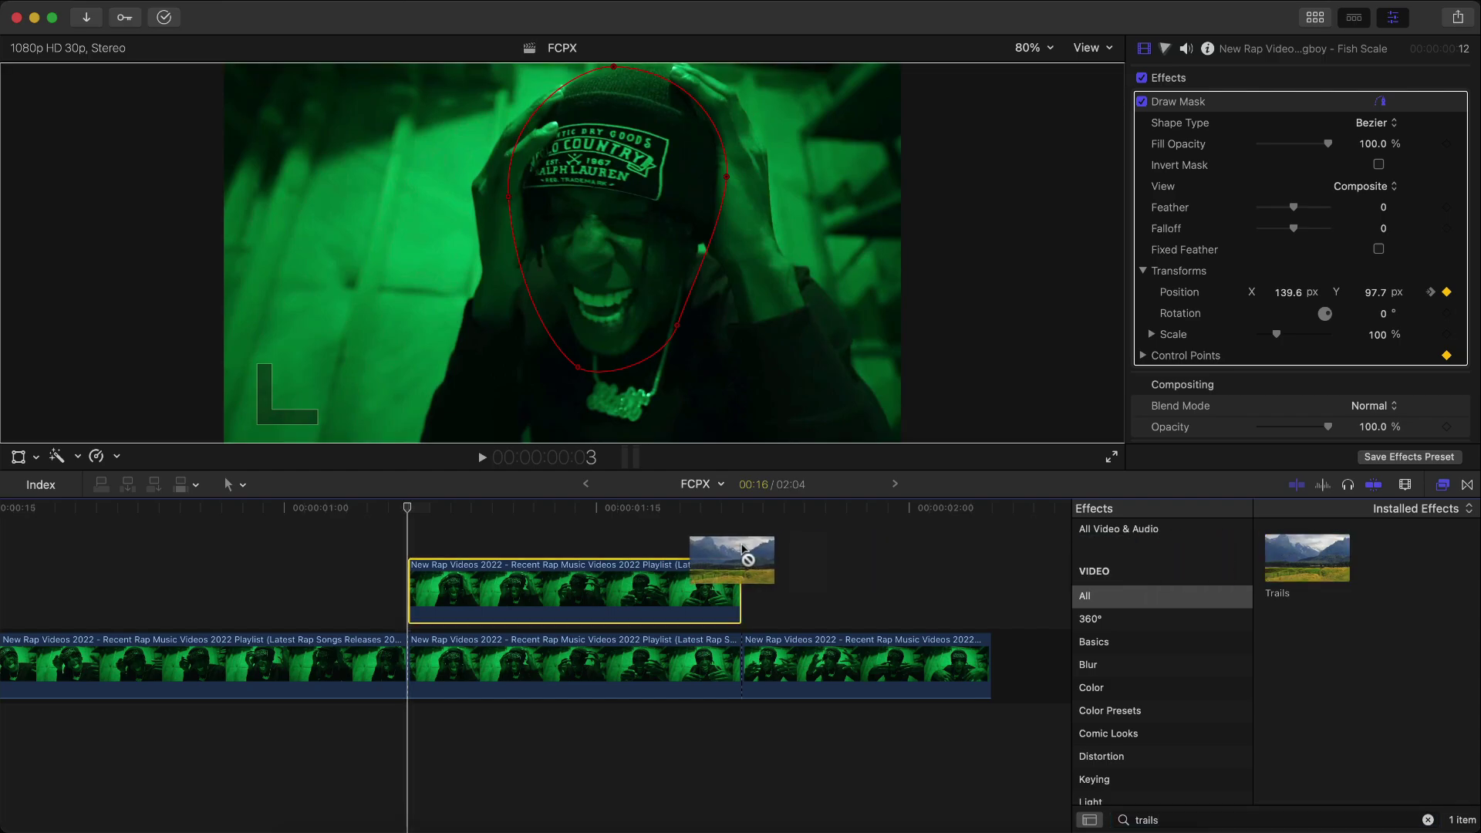
left_click_drag(1344, 555, 607, 575)
key("space")
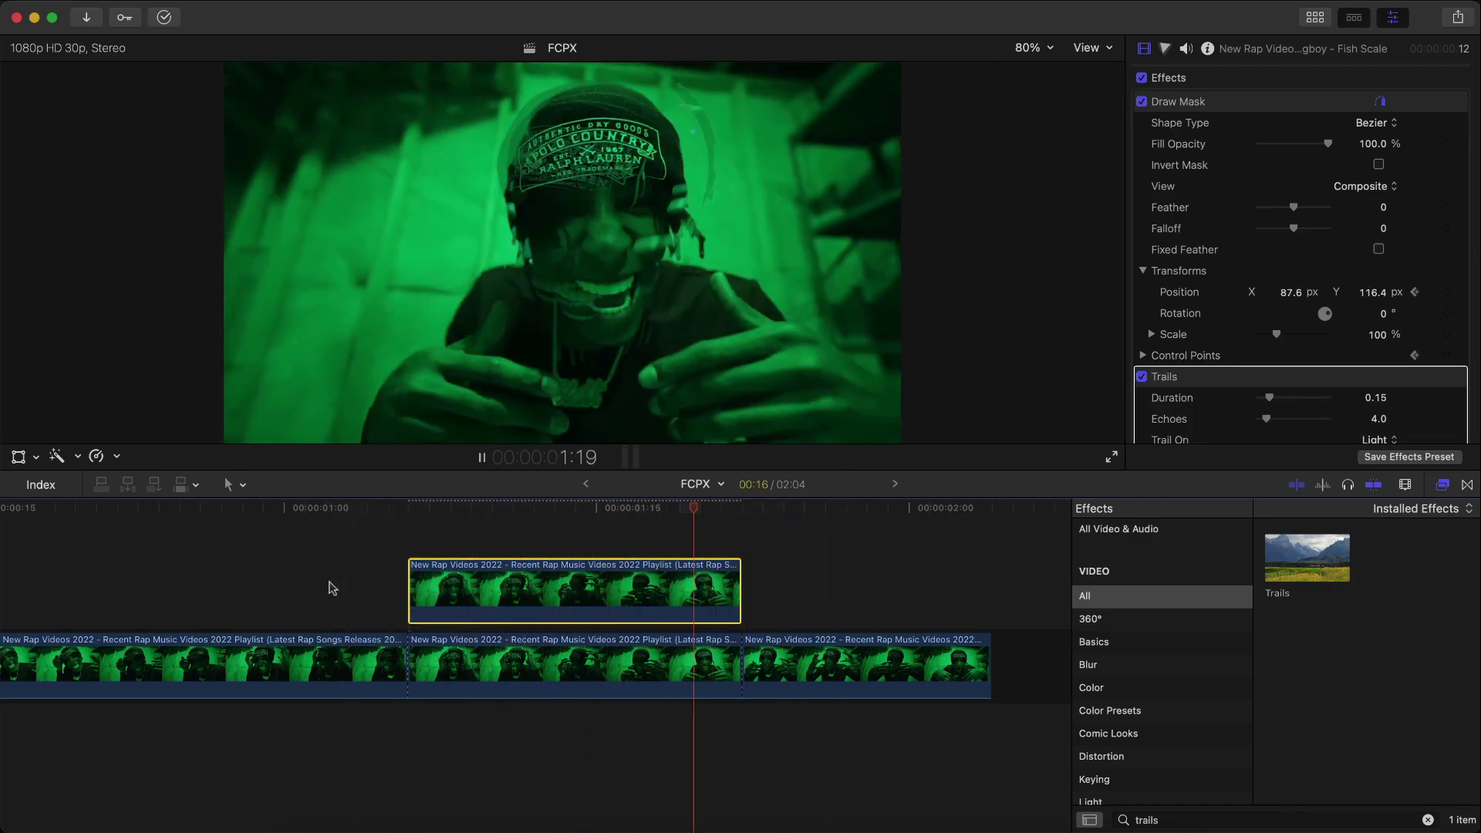
key("space")
- Soften the head mask's edge on the upper clip by setting Draw Mask Feather to 100
left_click(681, 510)
left_click_drag(682, 511, 661, 511)
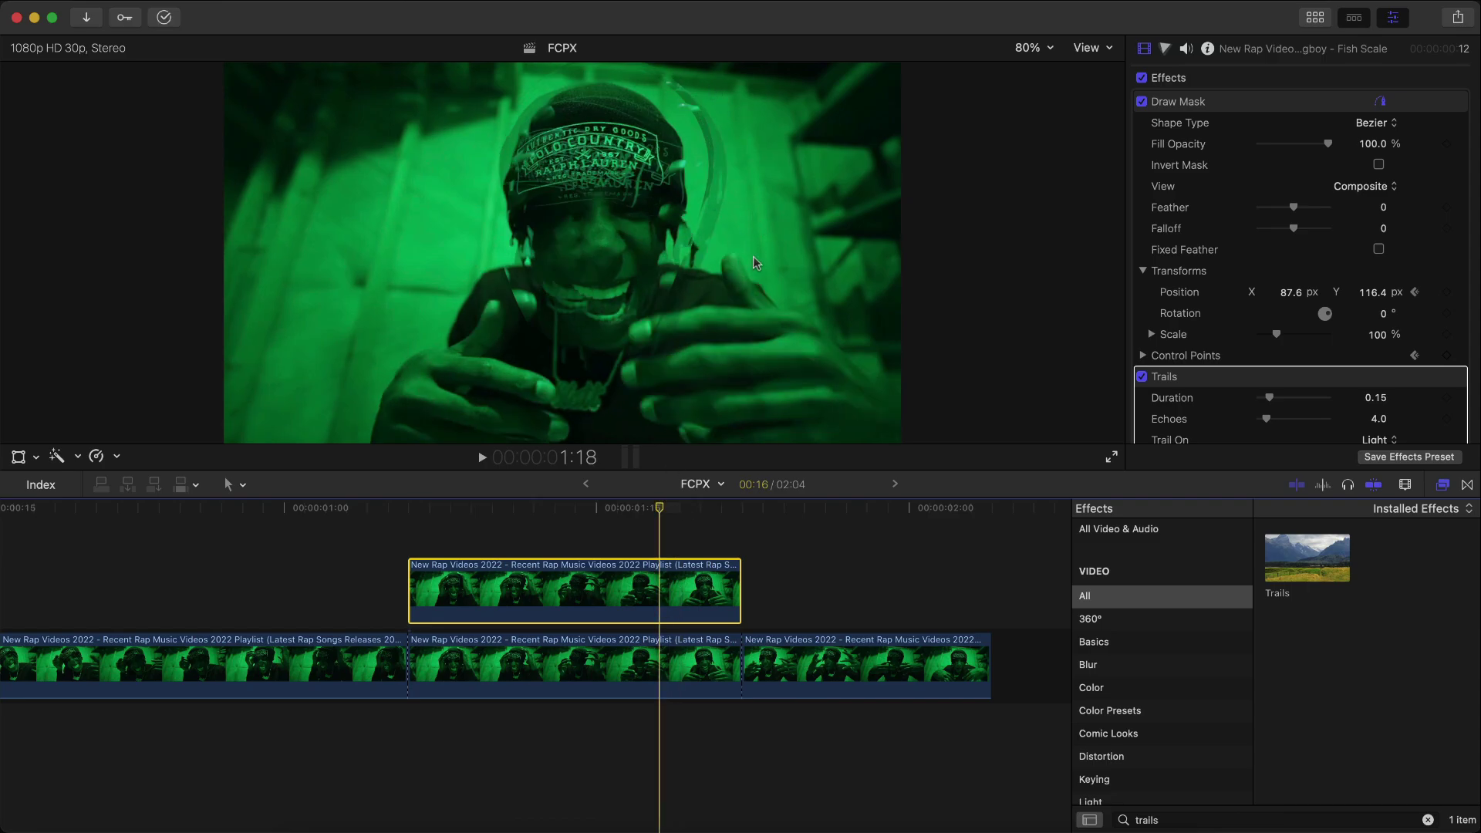
left_click(1261, 107)
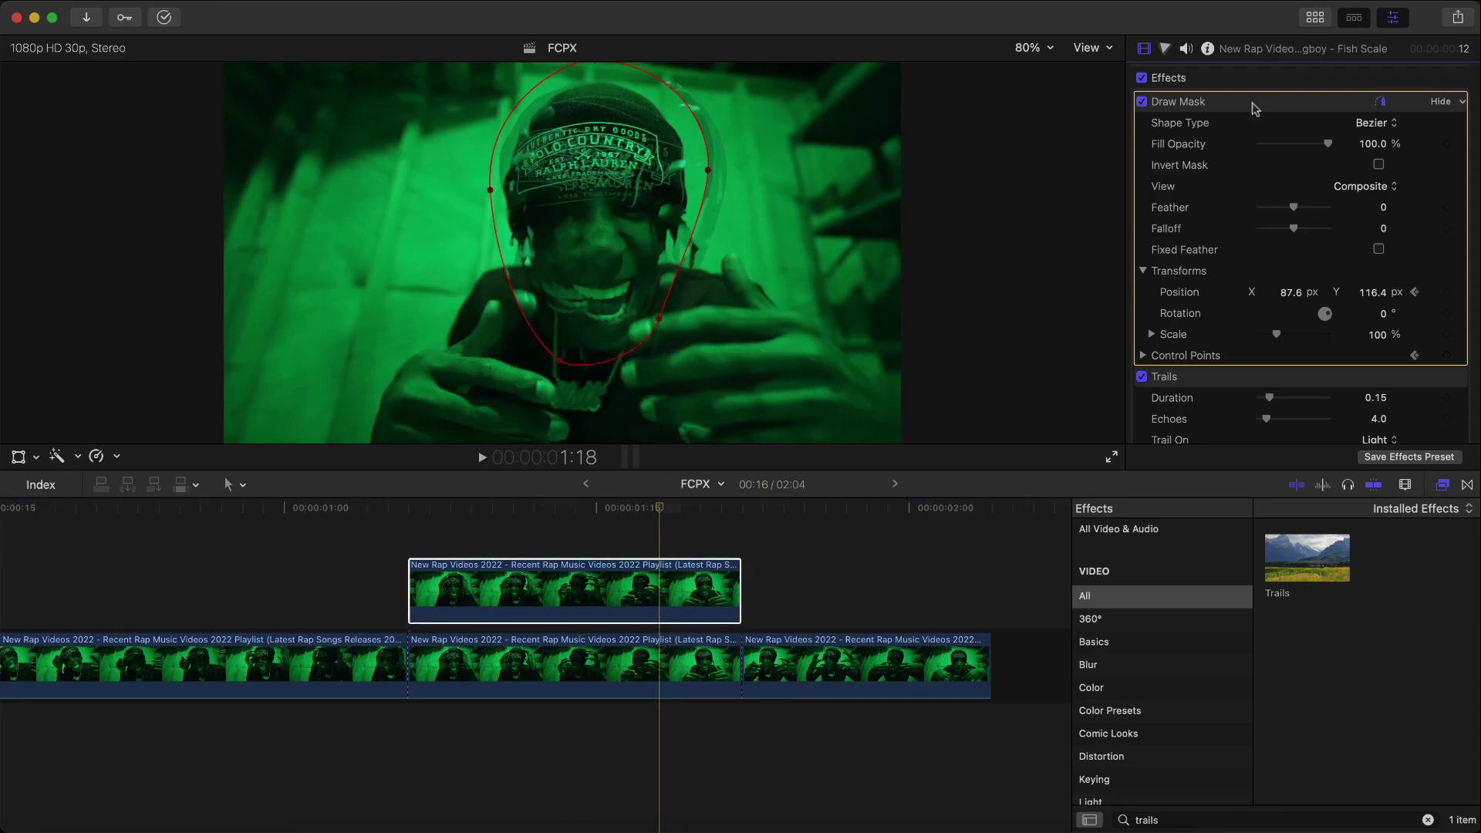
left_click(1229, 378)
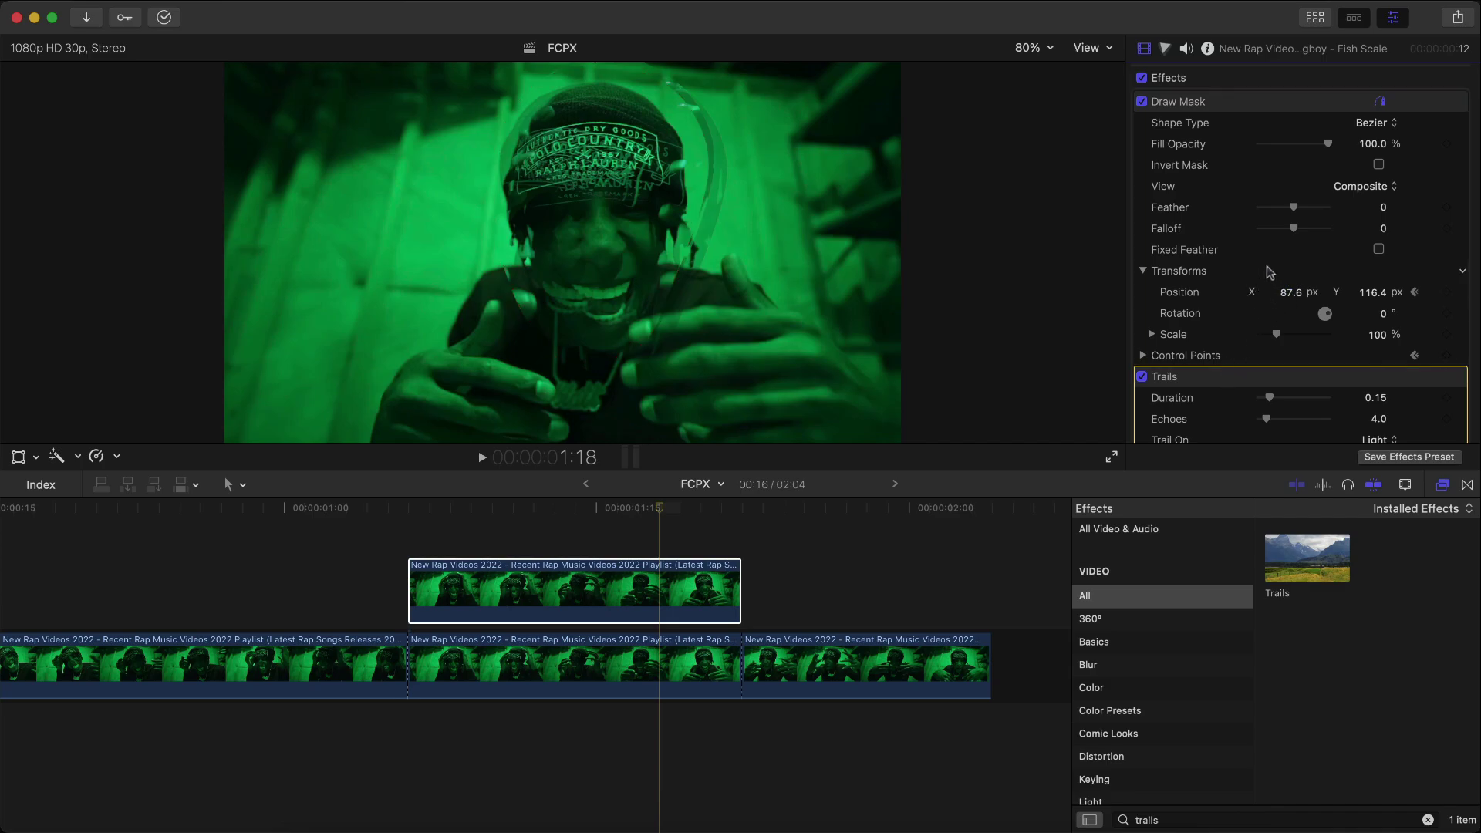
mouse_move(1296, 208)
left_mouse_down()
mouse_move(1265, 207)
mouse_move(1347, 200)
left_mouse_up()
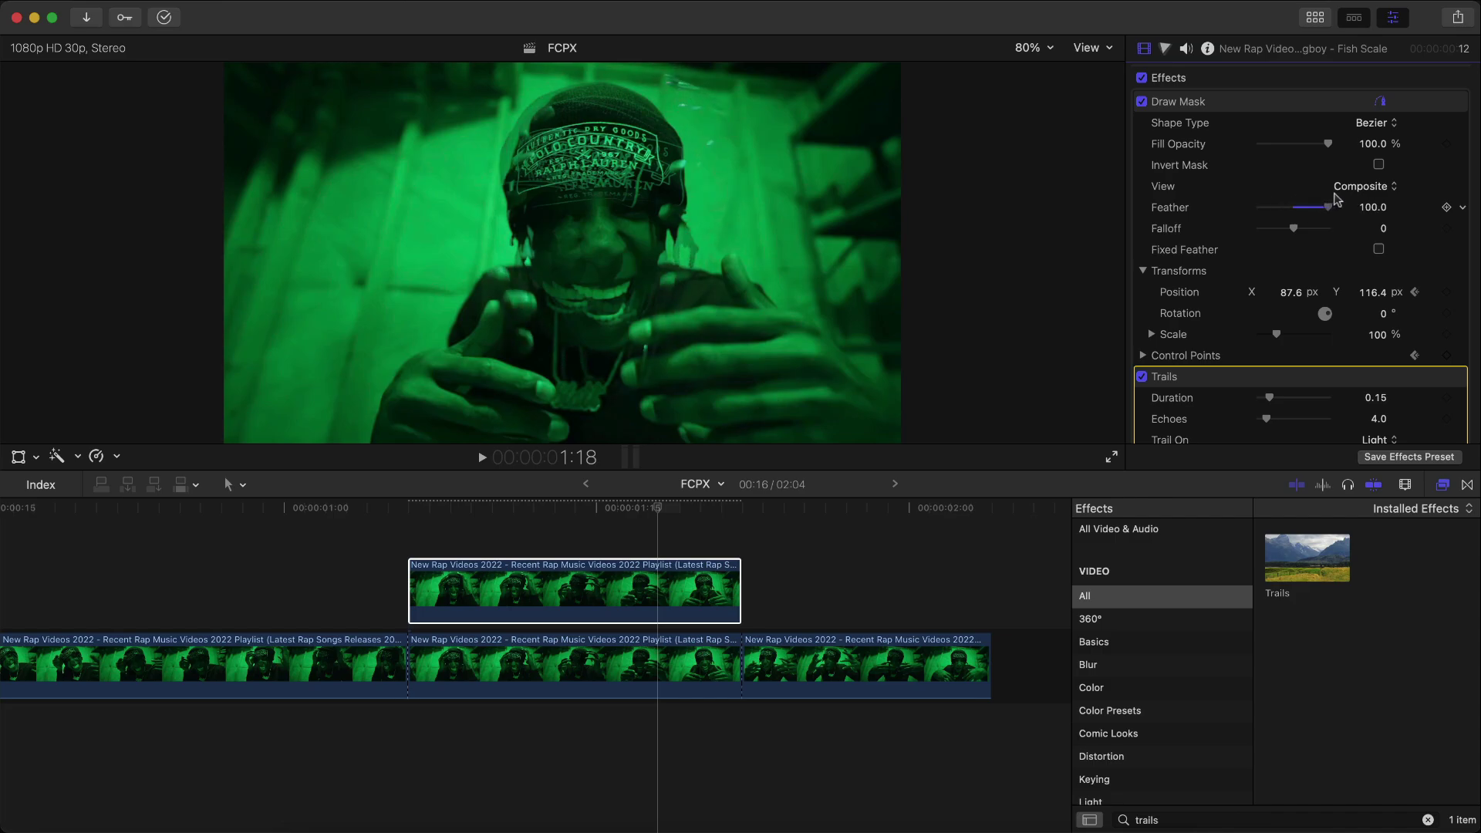
- Set the Trails effect's Duration to 0.06 and Echoes to 11, and play back the masked section
left_click(534, 510)
scroll(1321, 339, "down", 4)
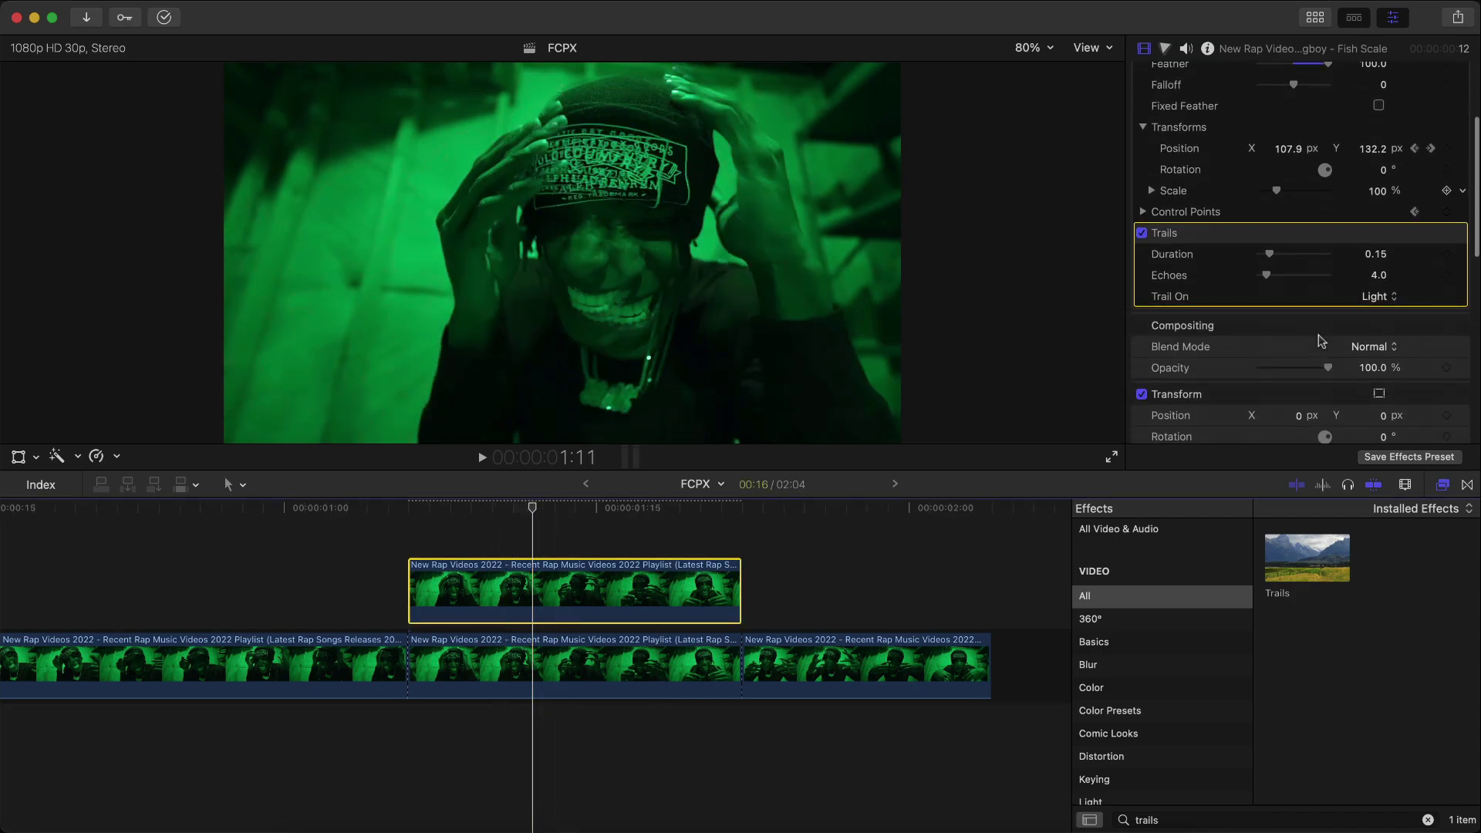
left_click_drag(1271, 257, 1277, 275)
key("slash")
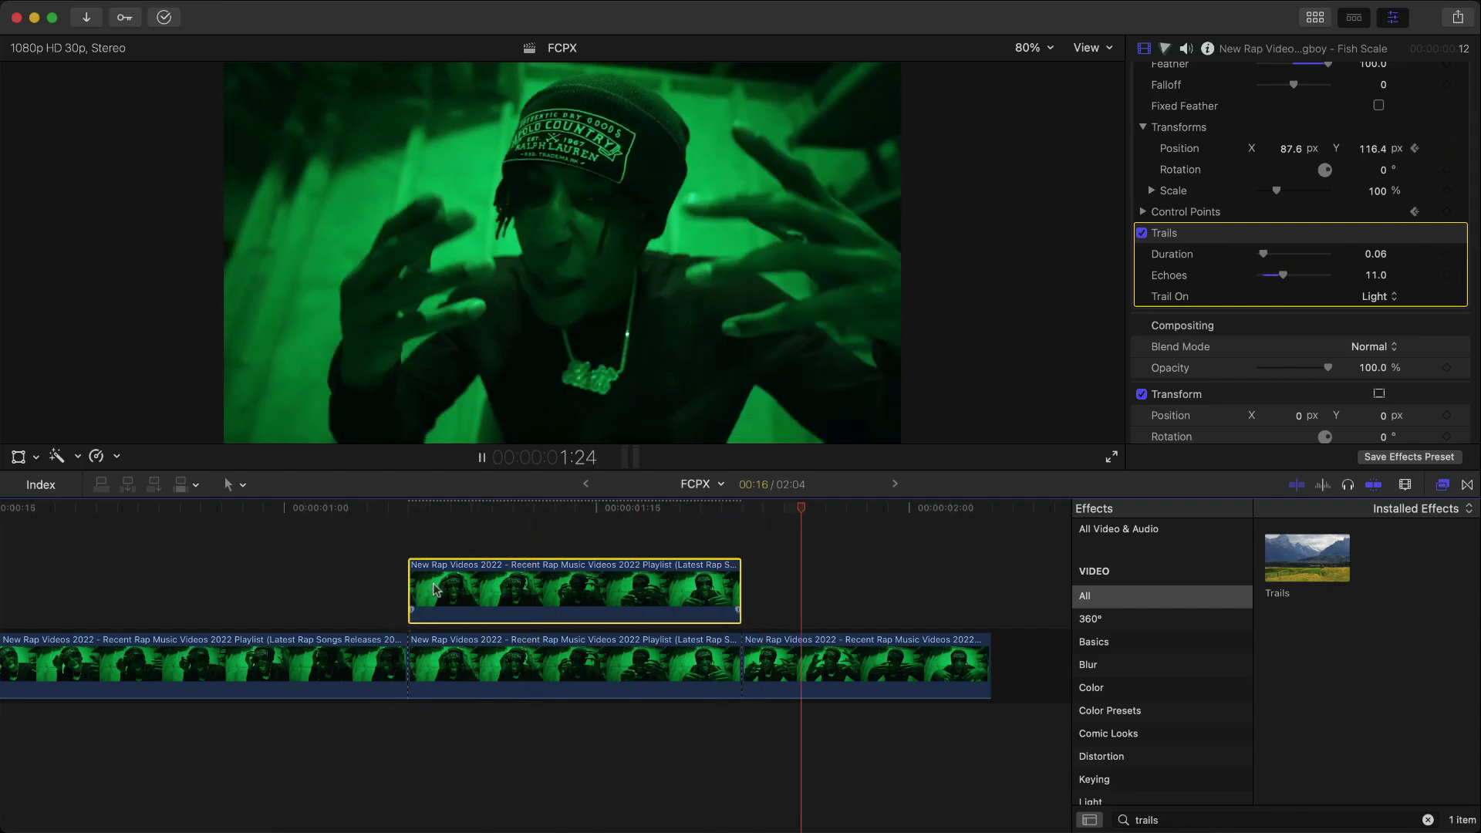
scroll(173, 589, "left", 5)
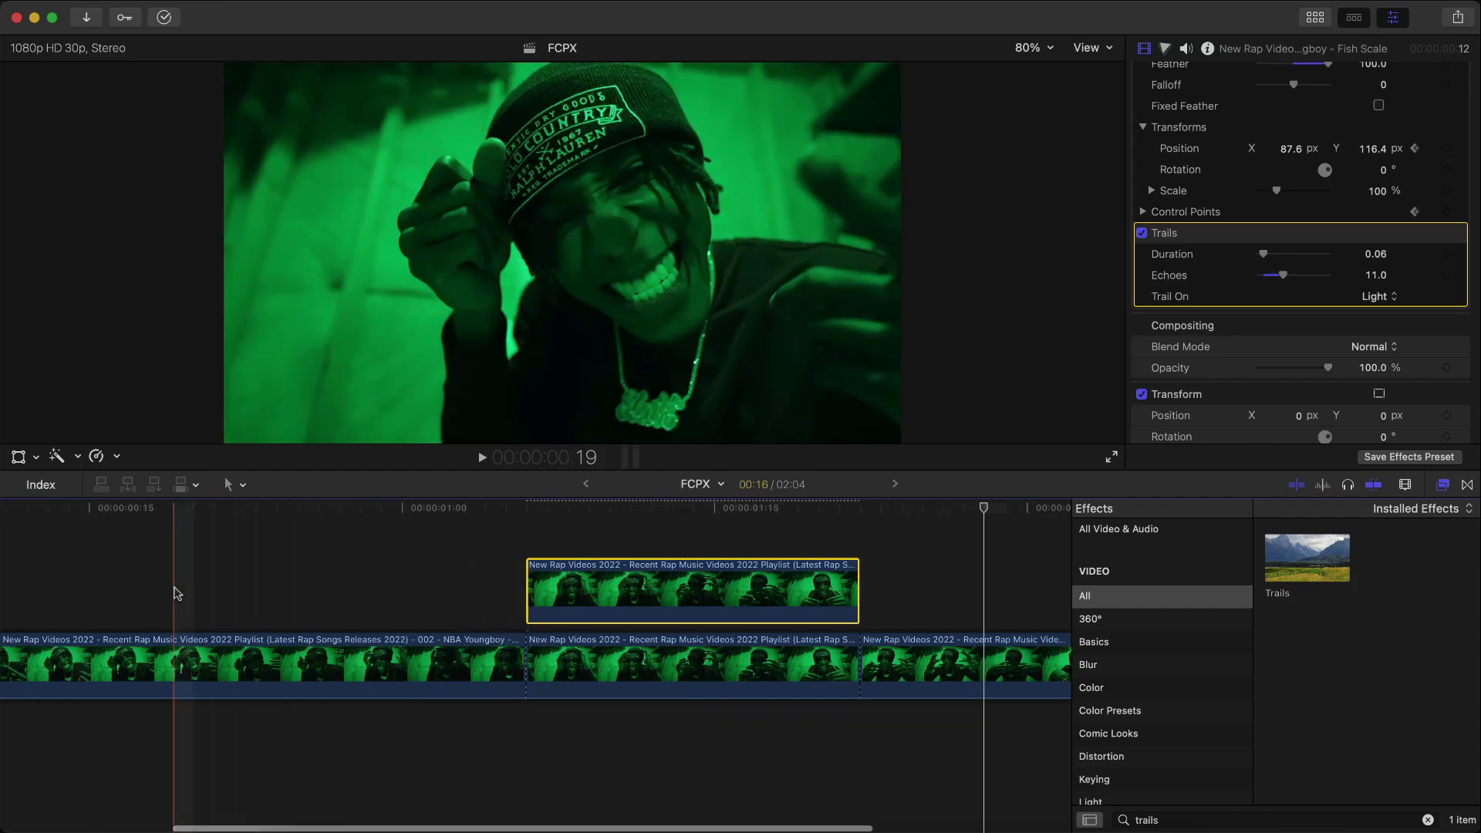
scroll(177, 593, "right", 2)
scroll(177, 592, "right", 12)
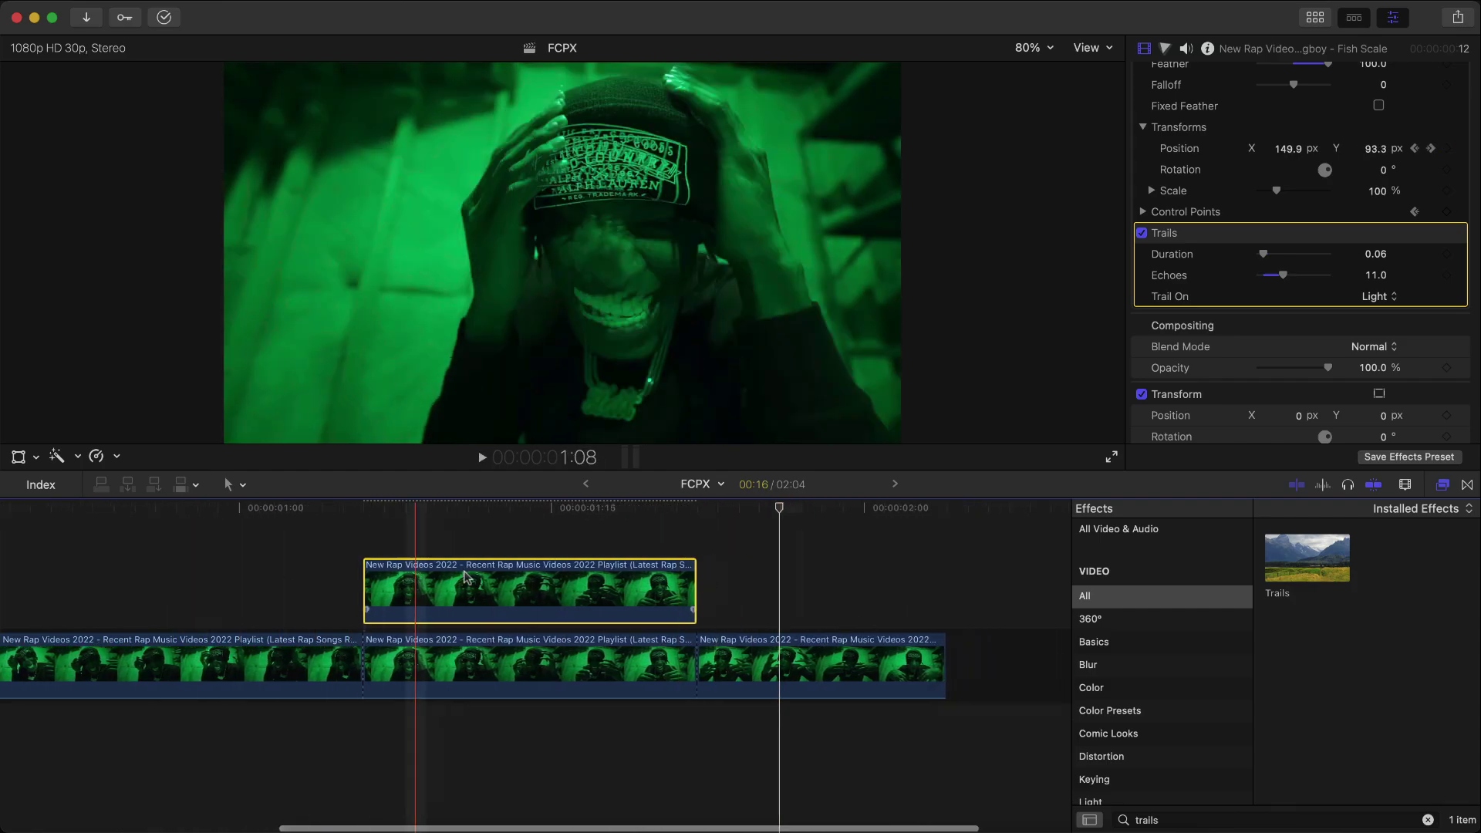
key("space")
scroll(438, 629, "left", 7)
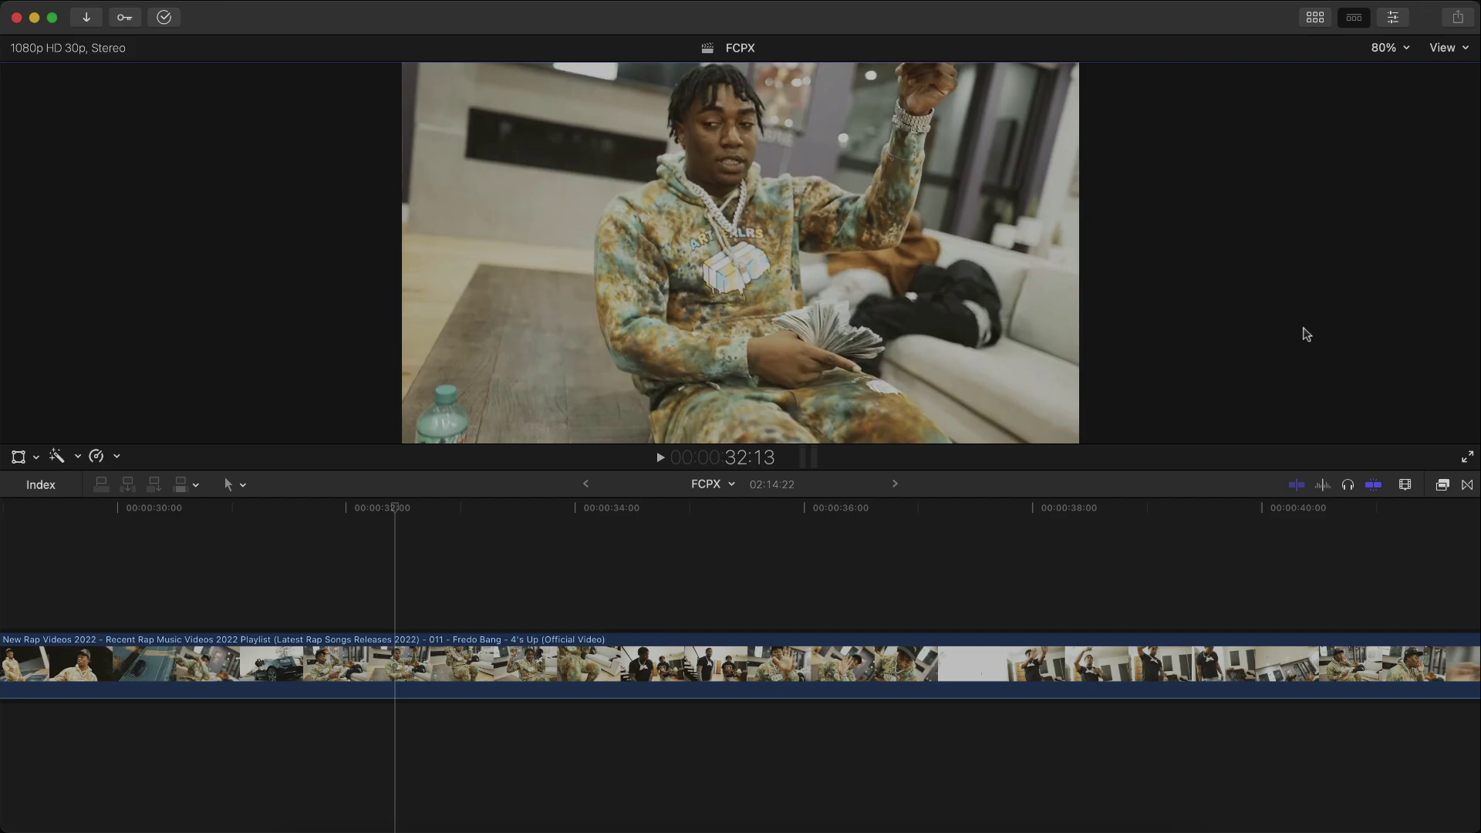
- Place the FILM-LEAK-GRAIN-4K clip above the Fredo Bang footage, starting shortly before 32 seconds, and hide the media browser
key("ctrl+super+1")
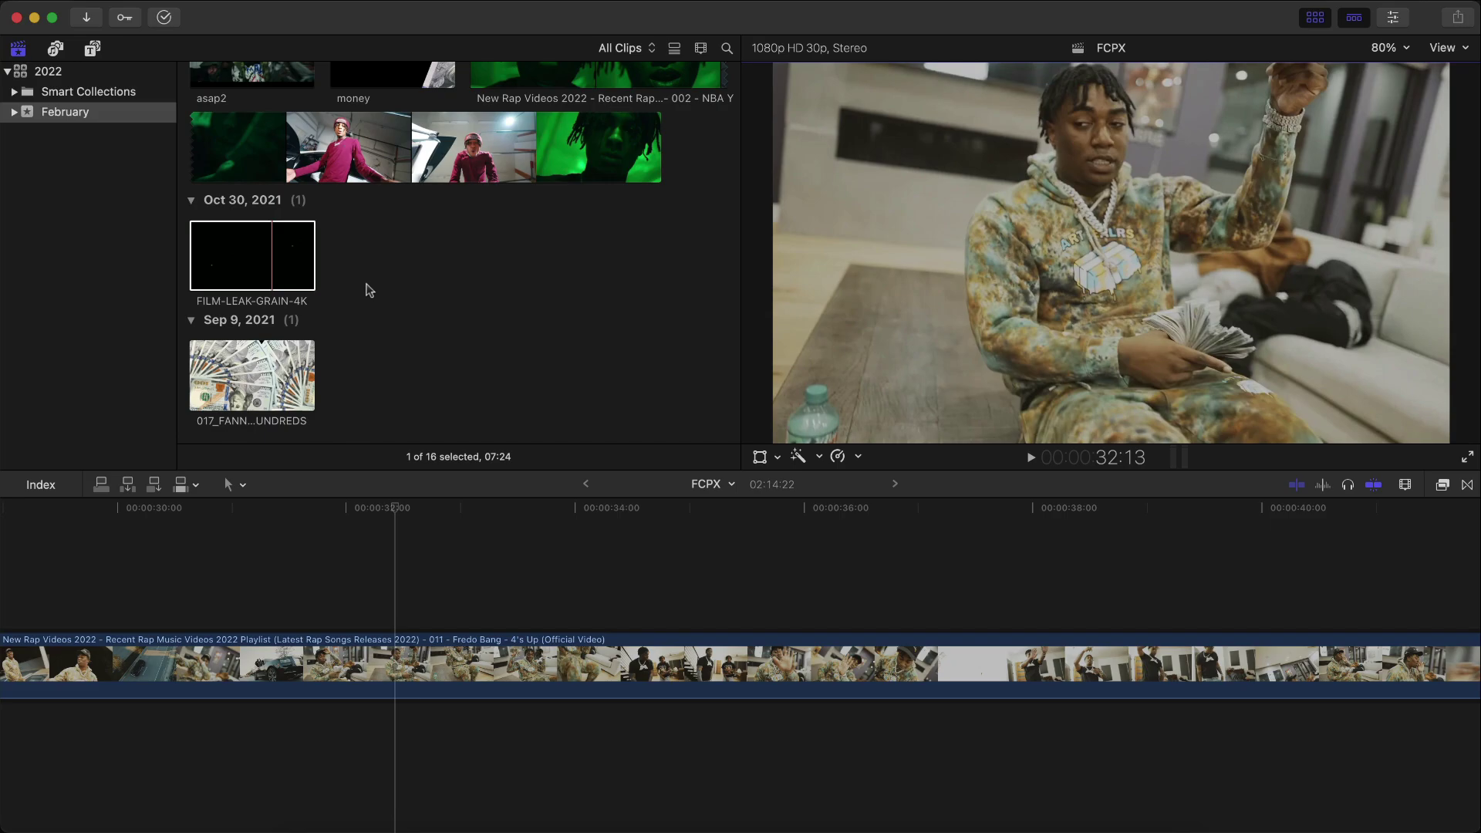
left_click(294, 254)
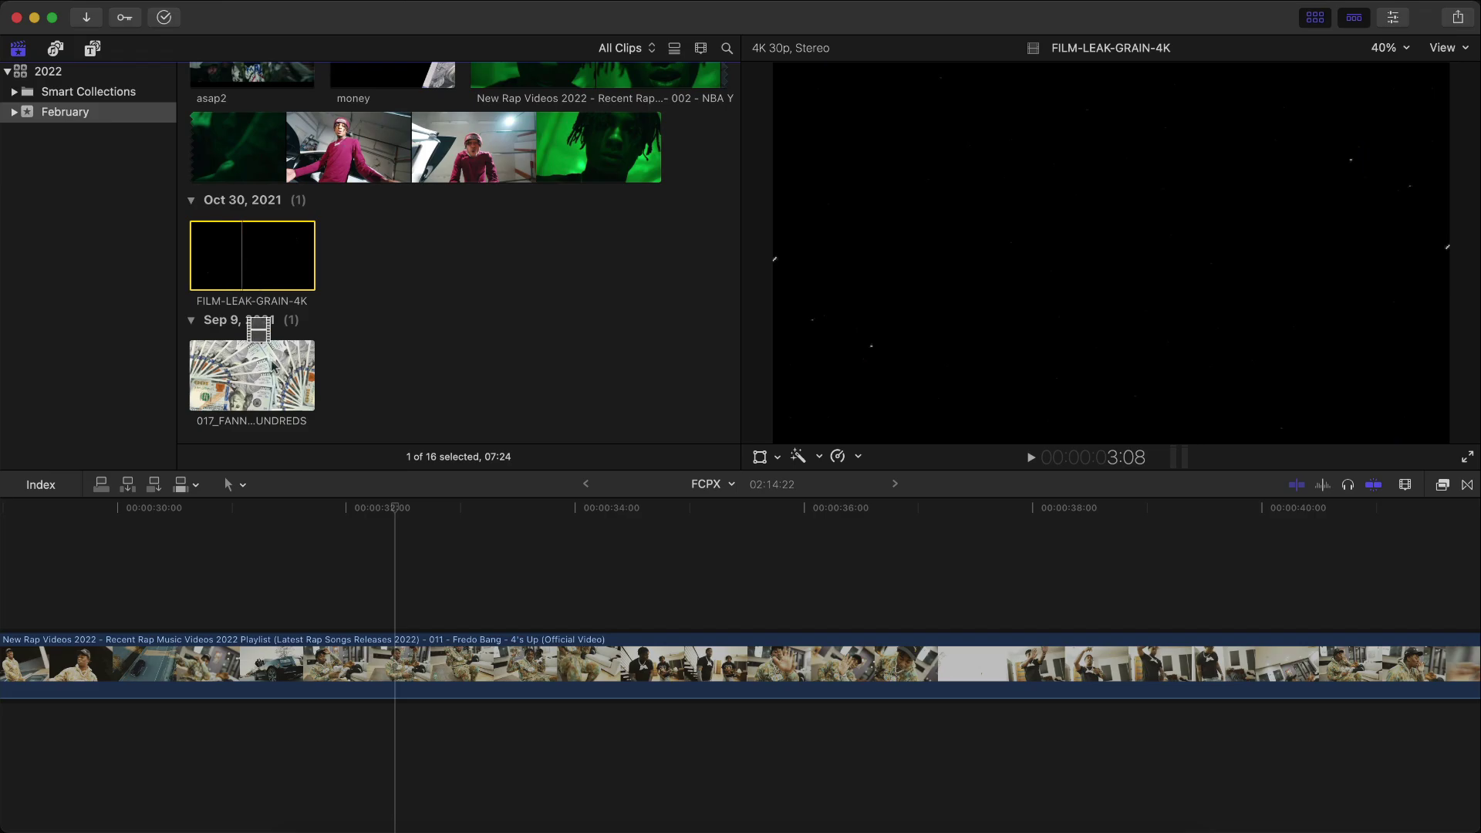
left_click(347, 521)
left_click_drag(309, 449, 305, 590)
left_click(332, 582)
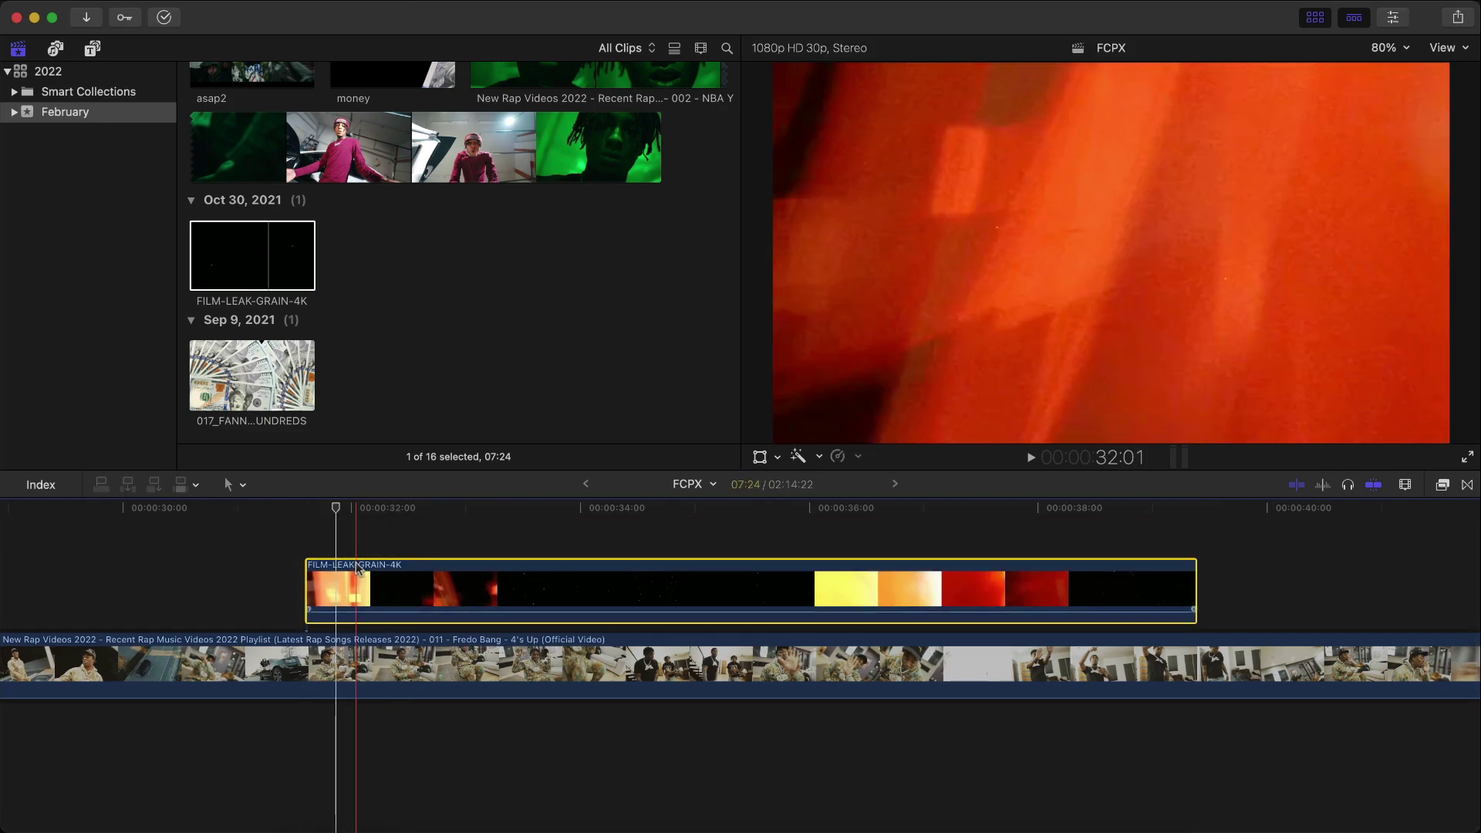
left_click(1316, 18)
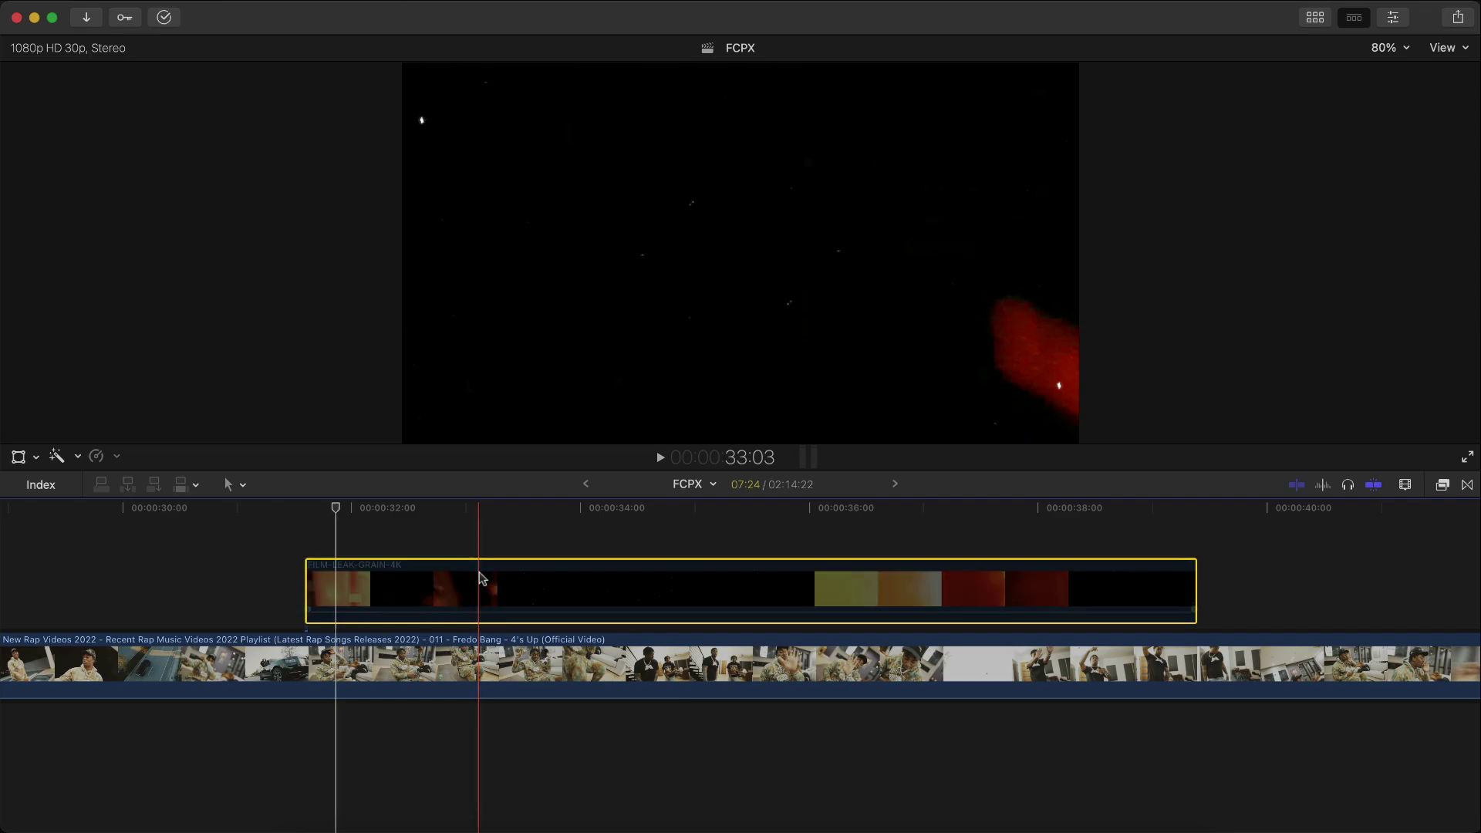
left_click(1394, 17)
left_click(1394, 17)
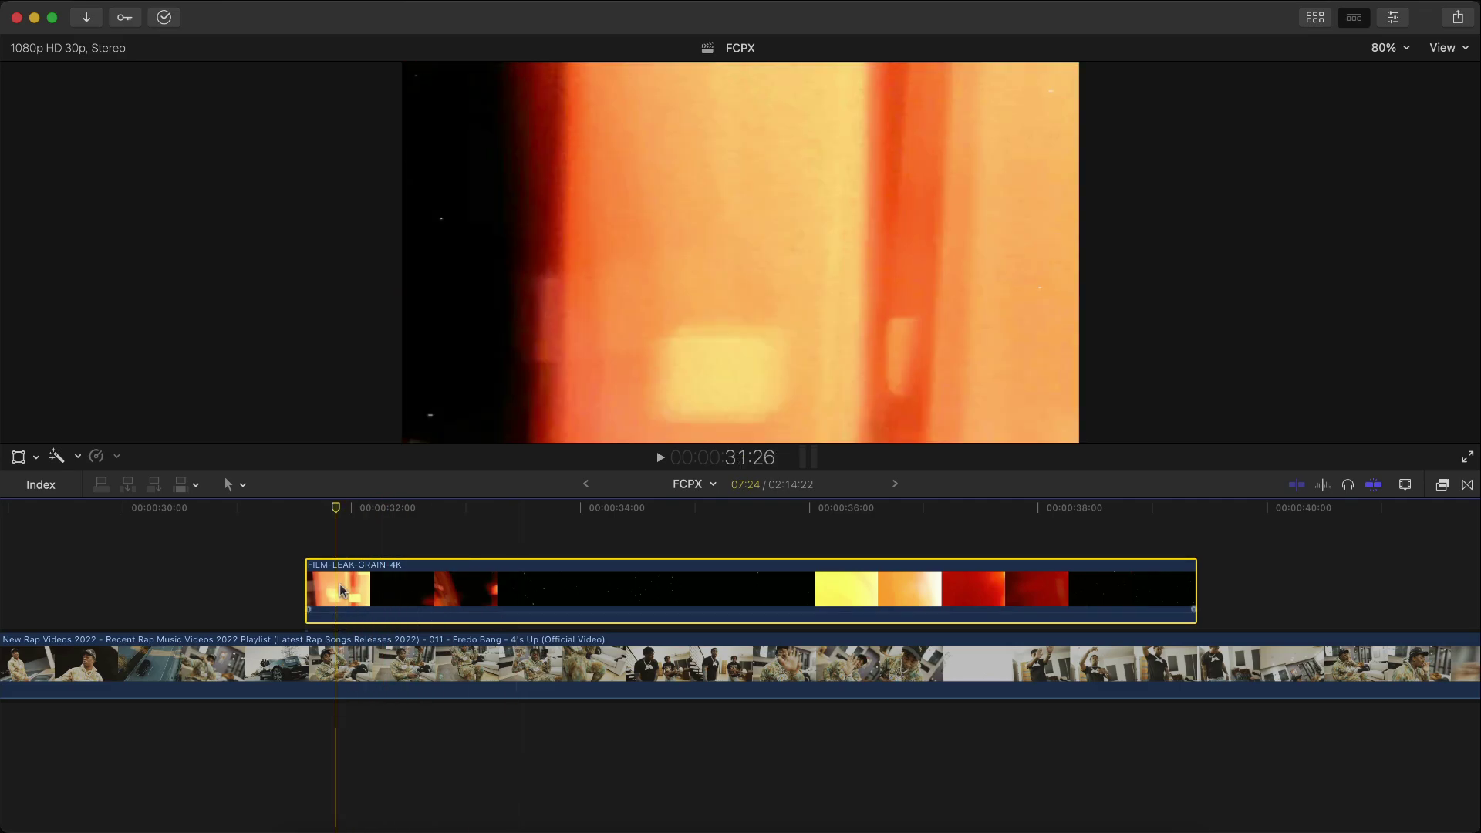
- Add a marker at the cut at 31:14 and move the film-leak overlay earlier so that it spans the cut
left_click_drag(452, 563, 502, 563)
scroll(262, 618, "left", 3)
scroll(262, 618, "left", 1)
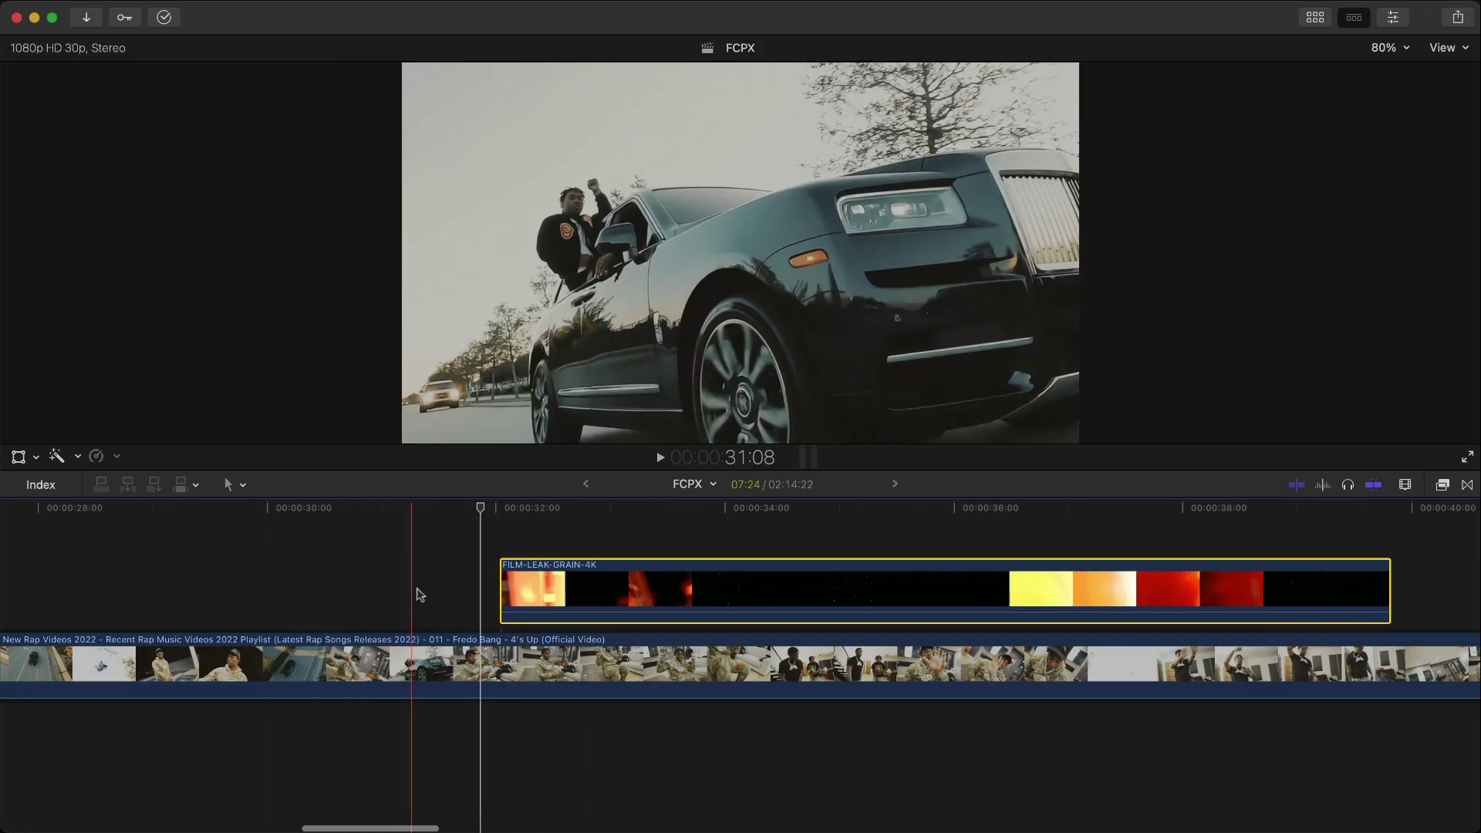
left_click(431, 509)
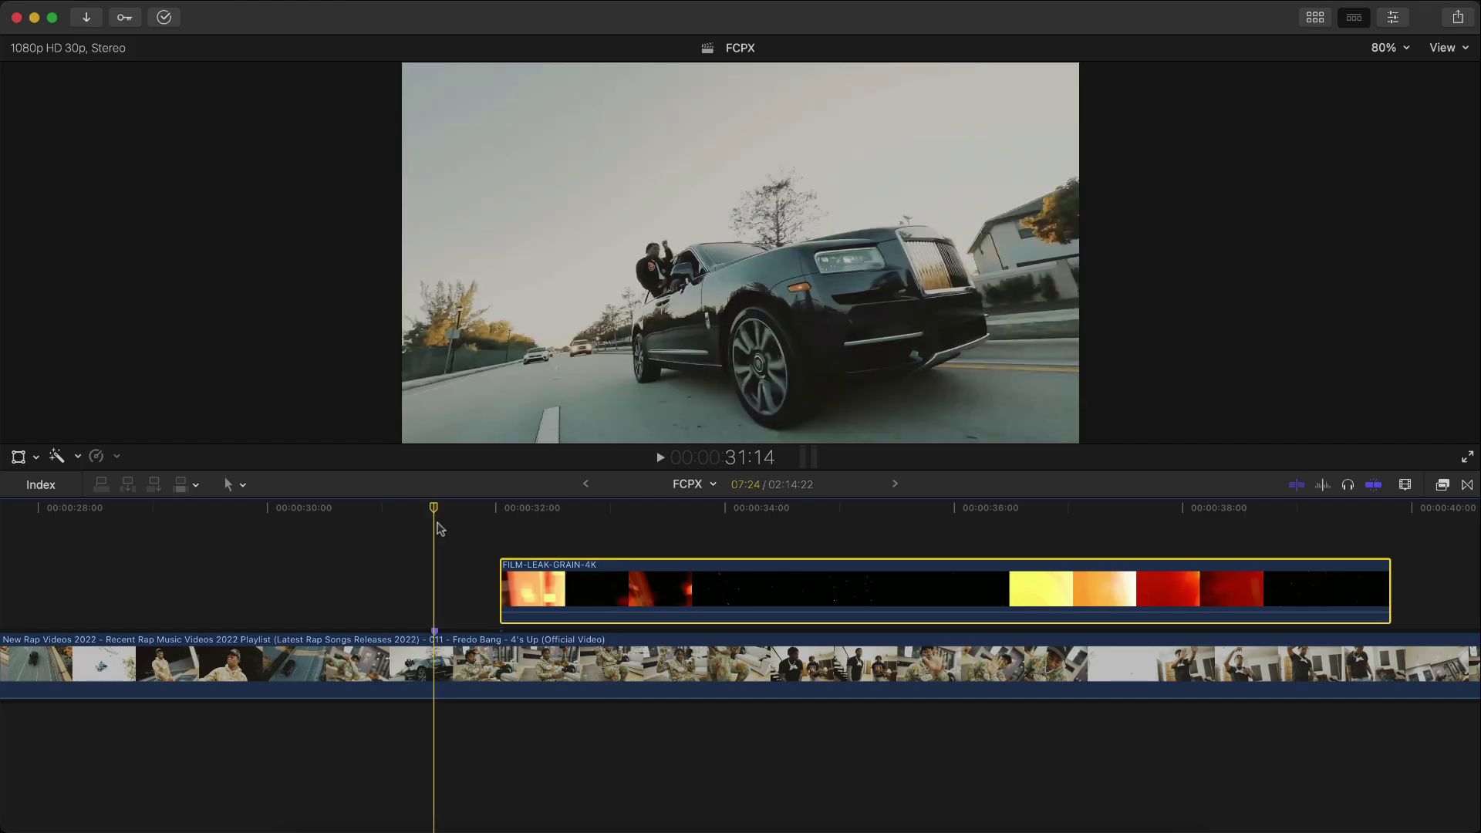
key("super+equal")
left_click_drag(620, 593, 316, 588)
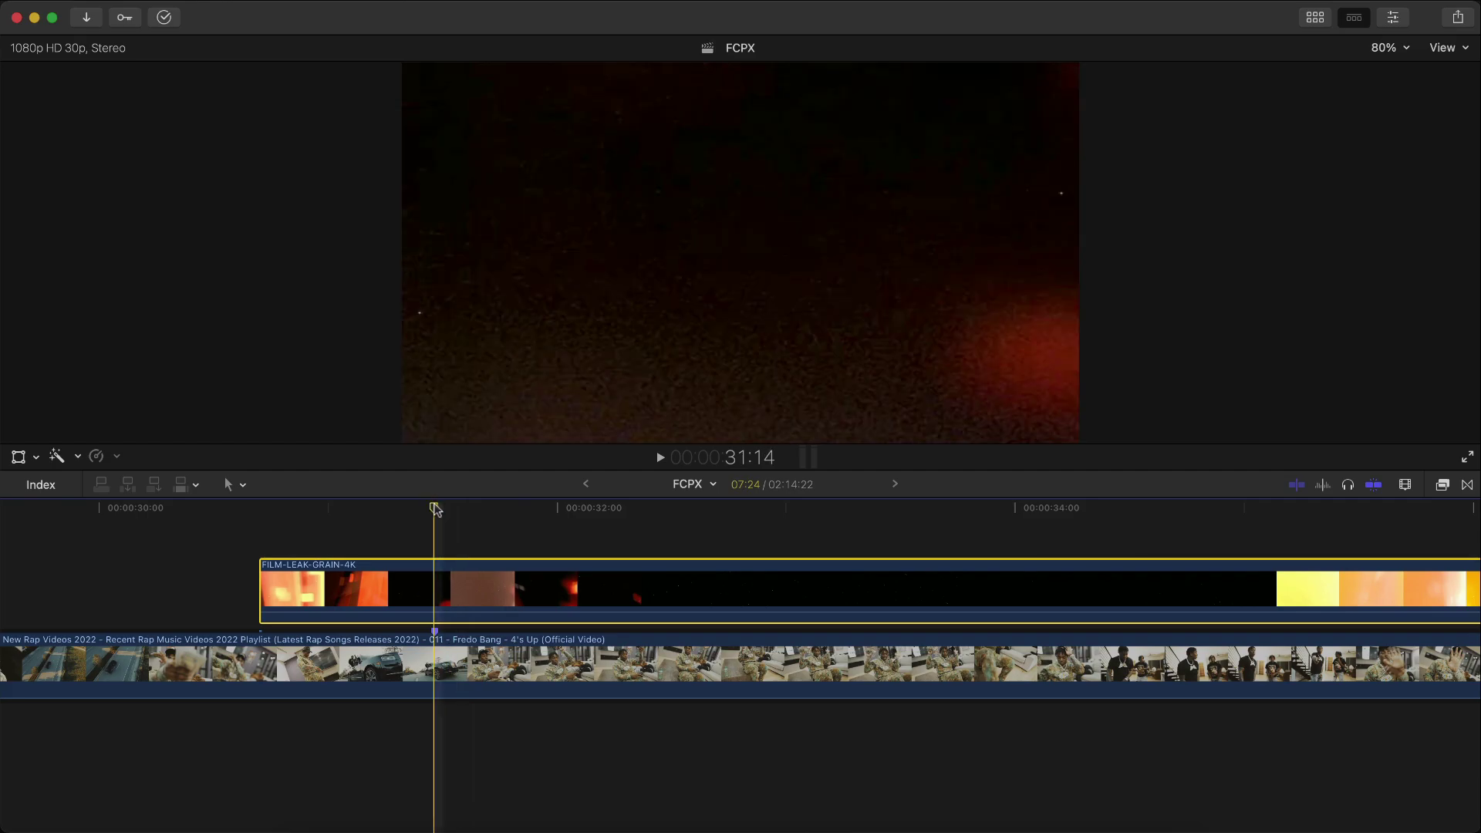
- Set the film-leak overlay's blend mode to Lighten, trying Screen for comparison
left_click(1393, 17)
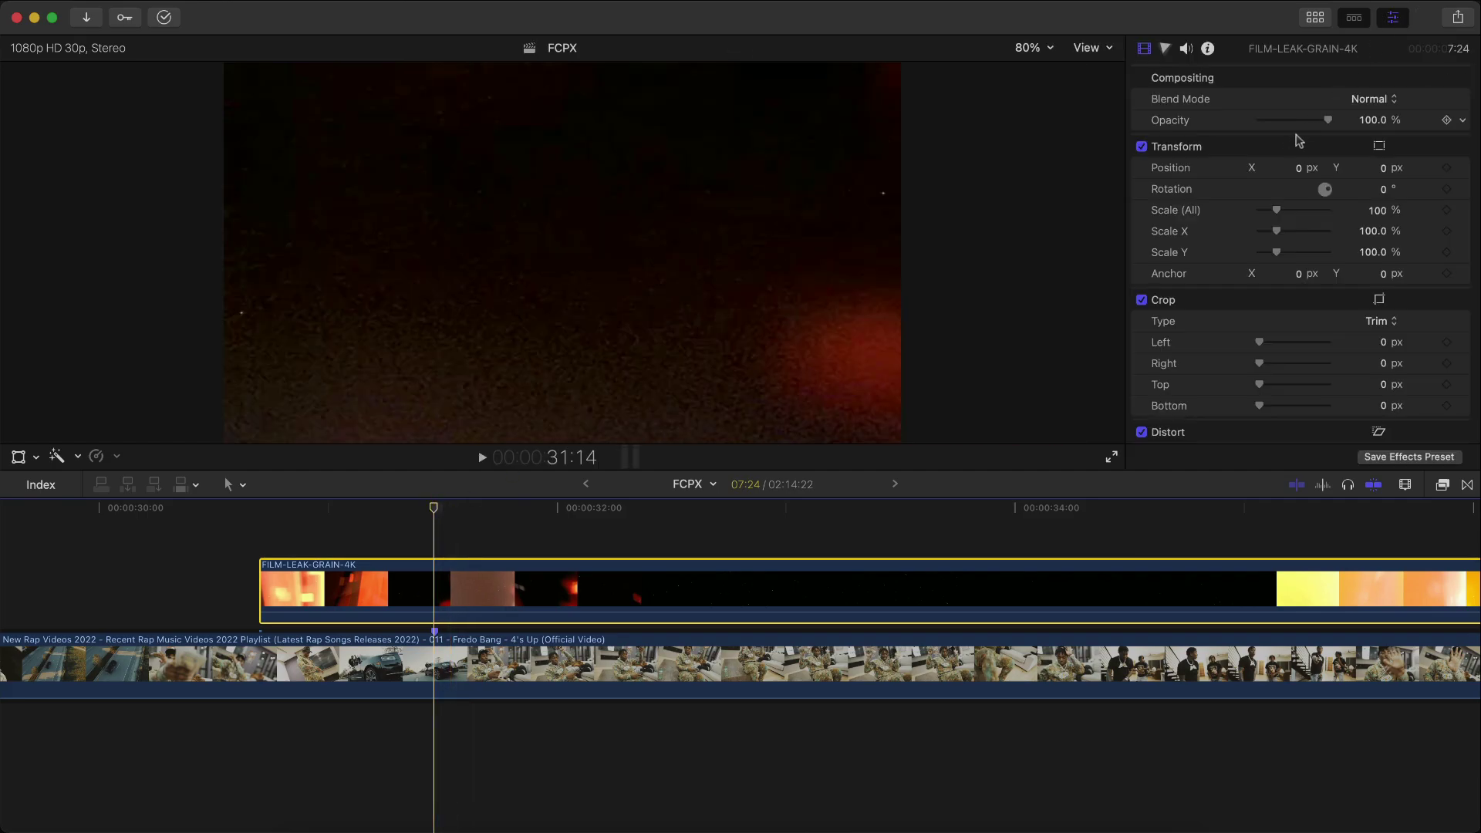
left_click(1370, 101)
left_click(1375, 257)
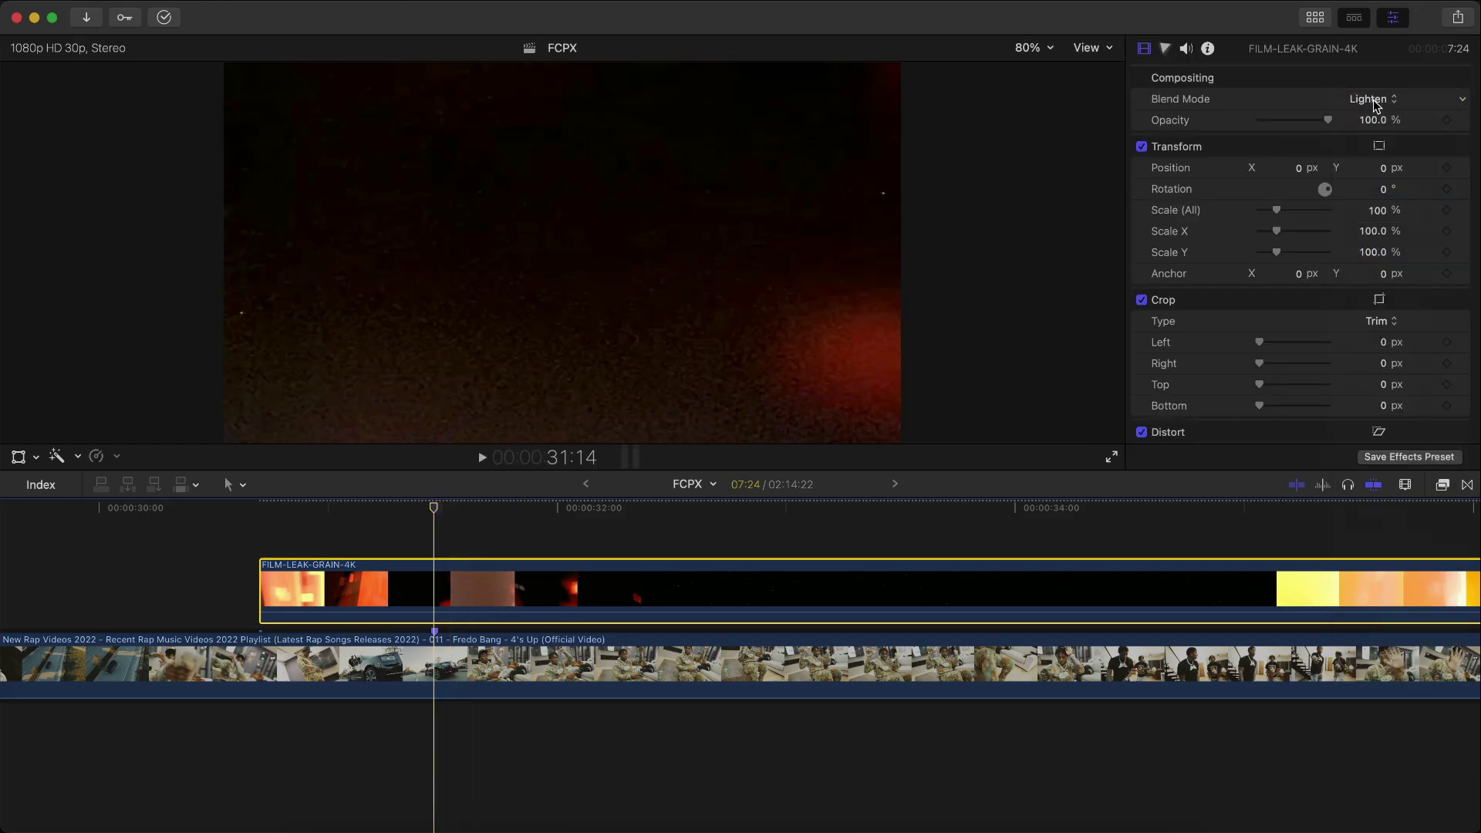
left_click(1374, 100)
left_click(1374, 122)
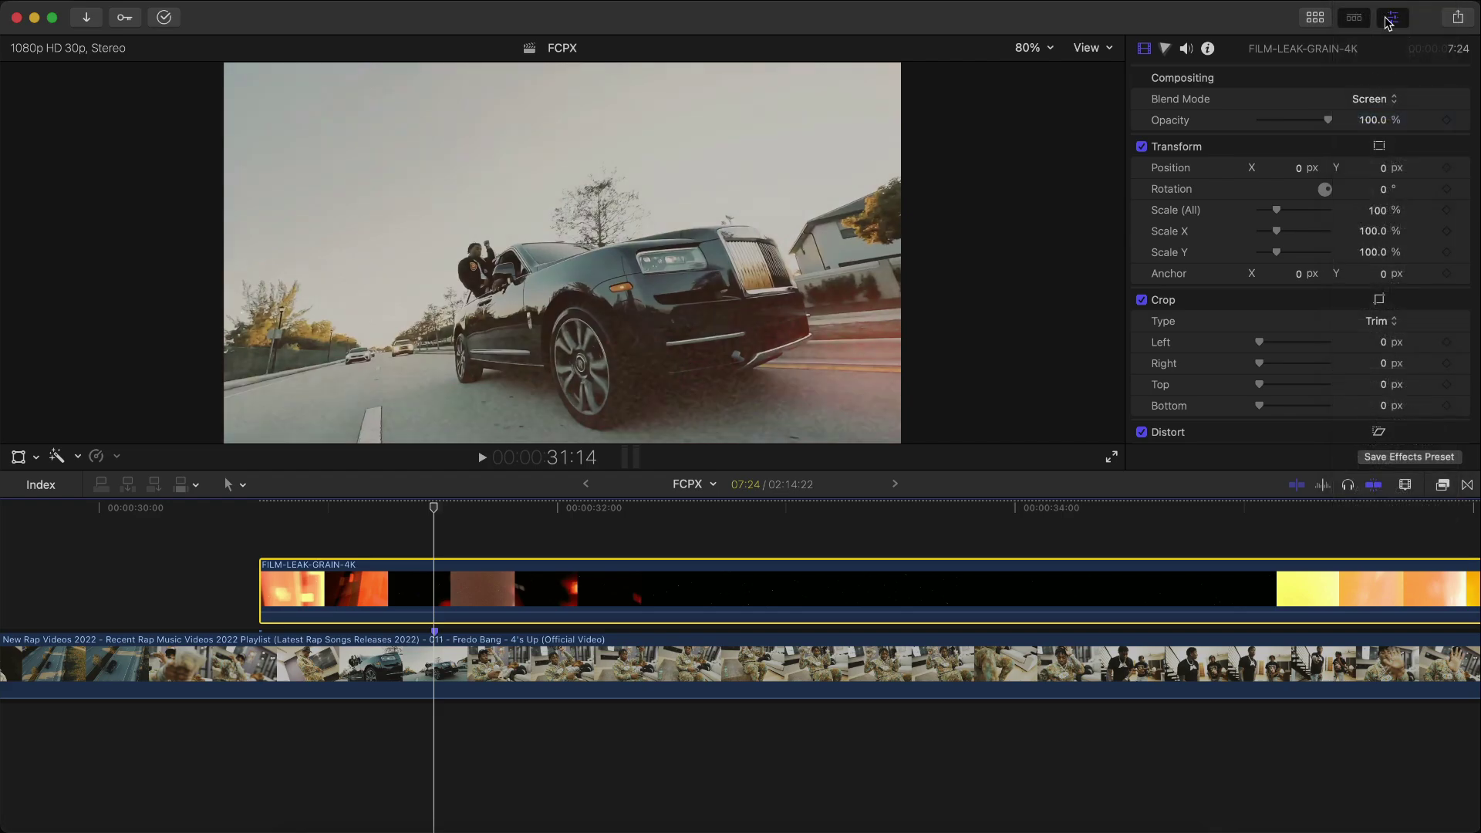
left_click(1369, 99)
left_click(1381, 85)
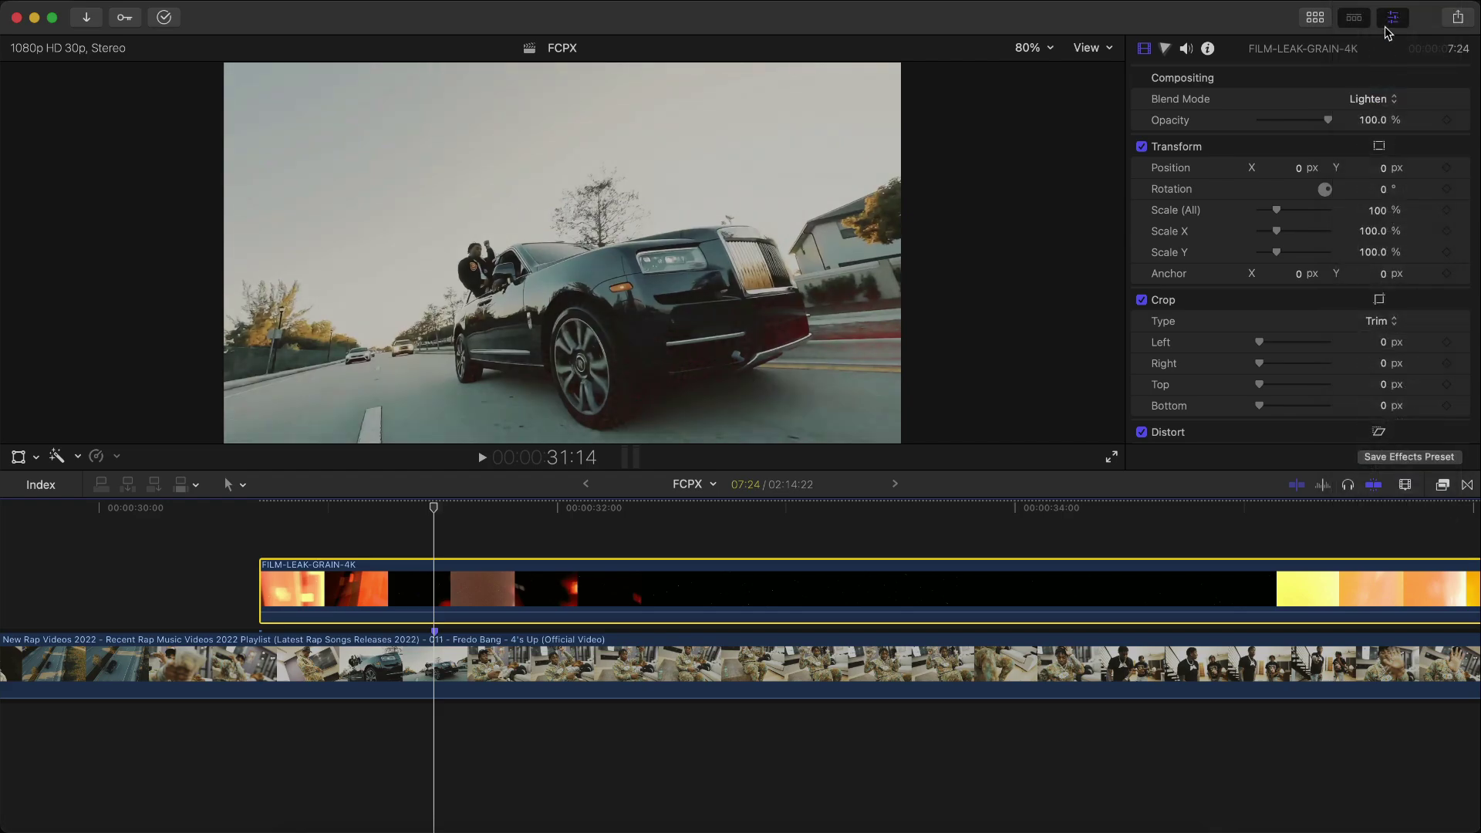
left_click(1393, 17)
- Play back the film-leak transition over the marked cut at 31:14
scroll(473, 513, "right", 2)
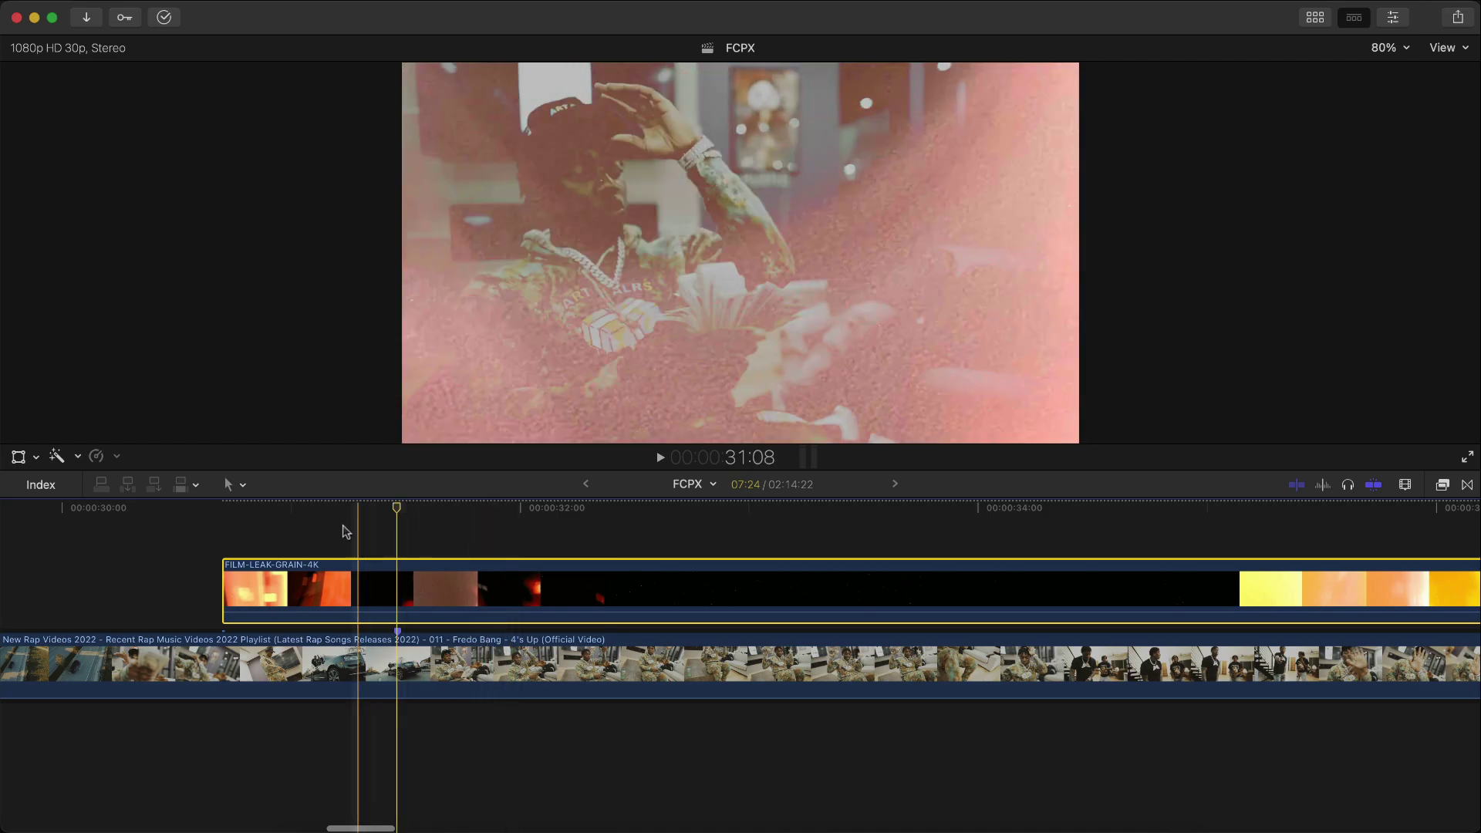
key("space")
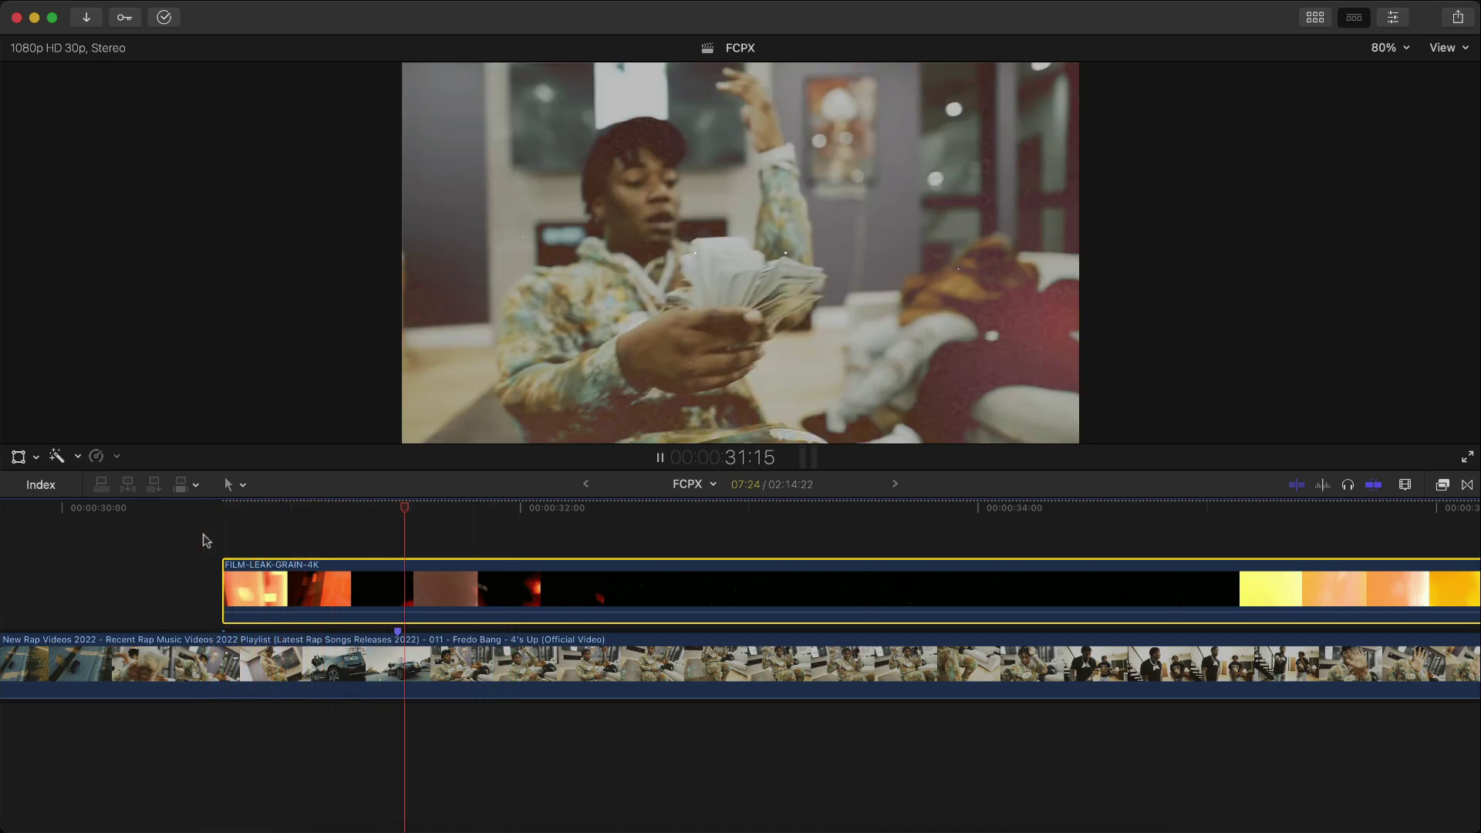
key("space")
key("space")
key("space")
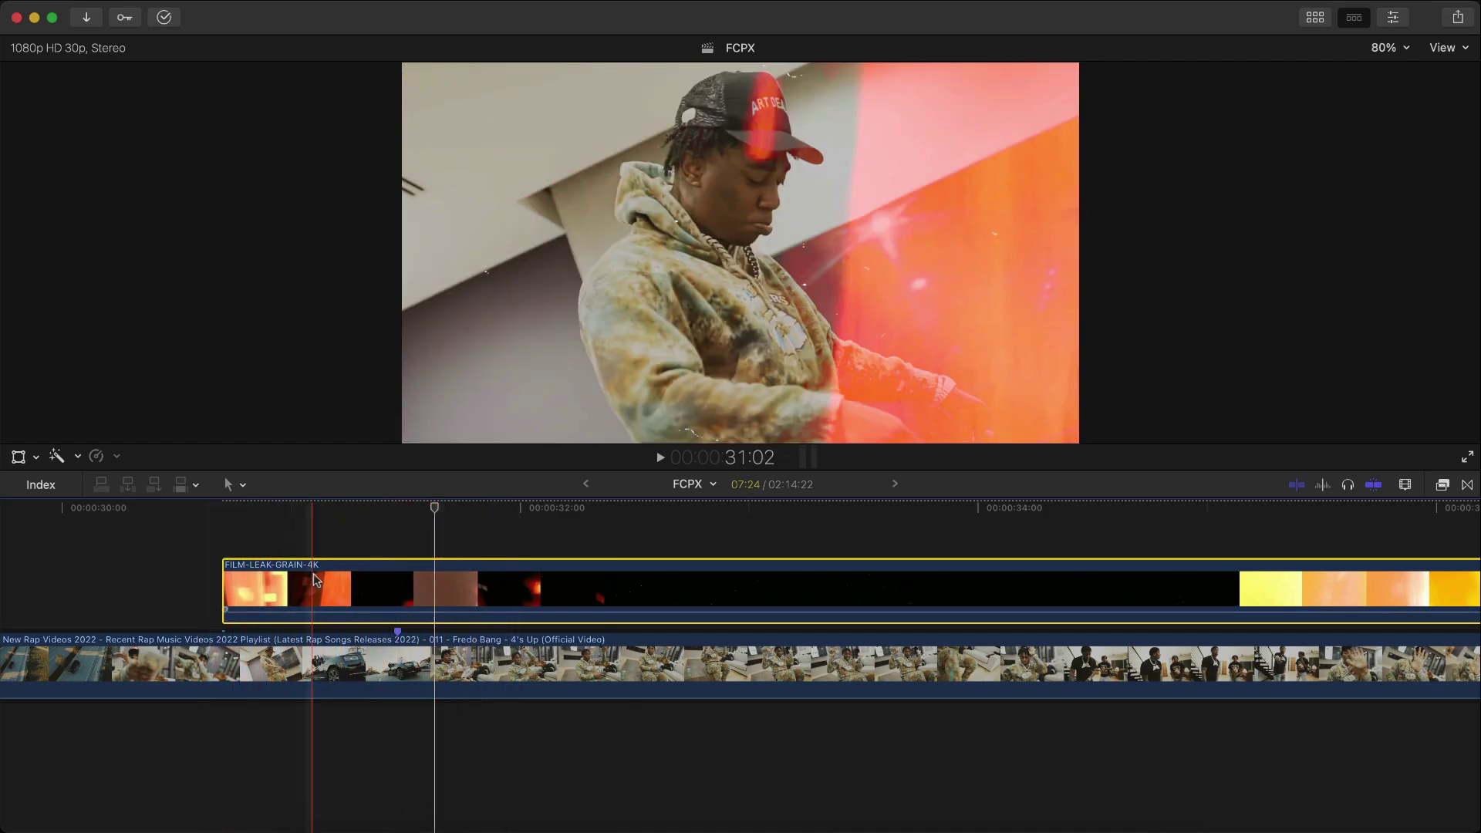
key("Delete")
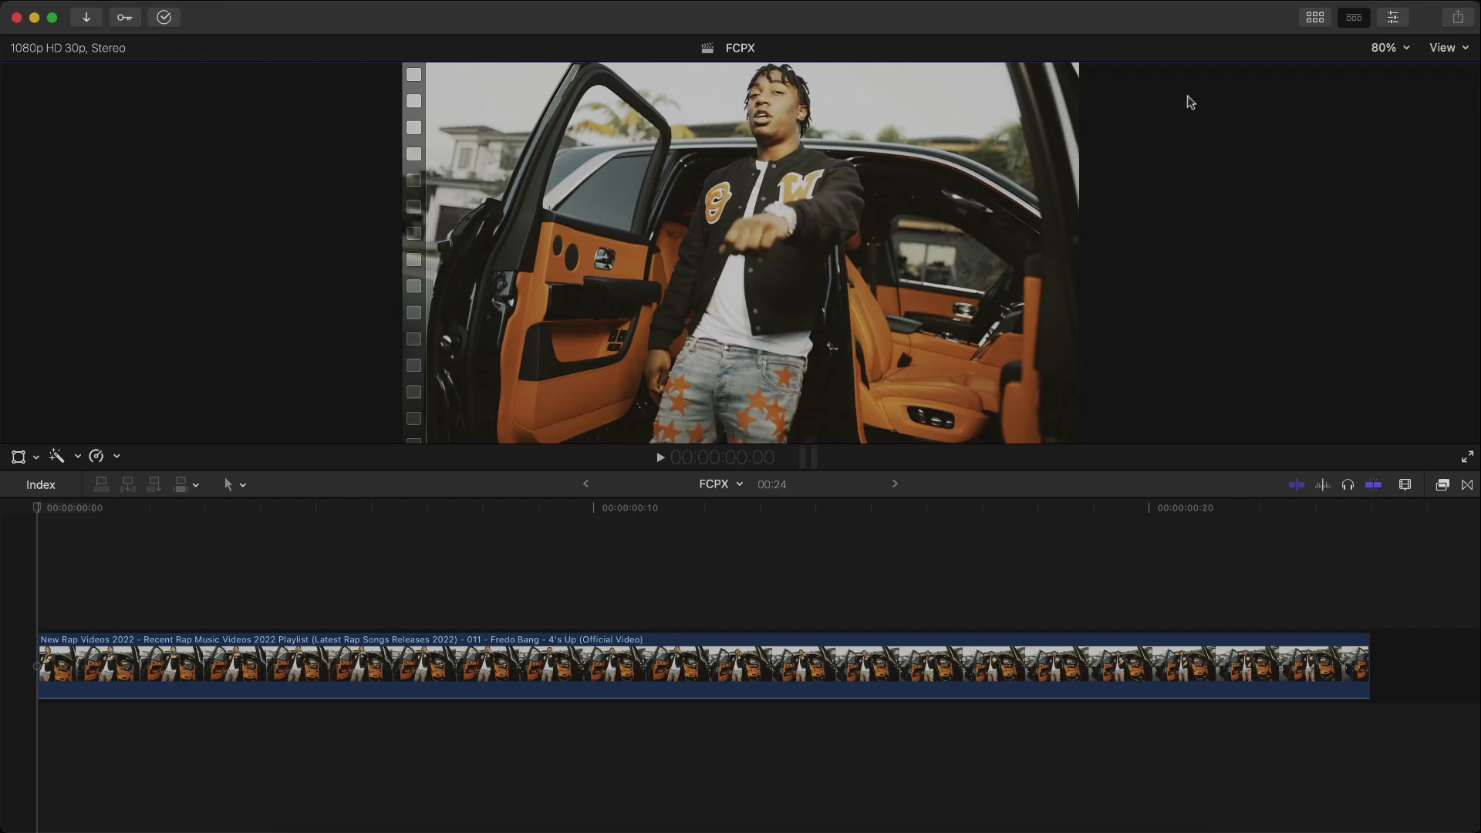
- Duplicate the 24-frame car clip onto a layer directly above itself, with the effects browser open
left_click(13, 505)
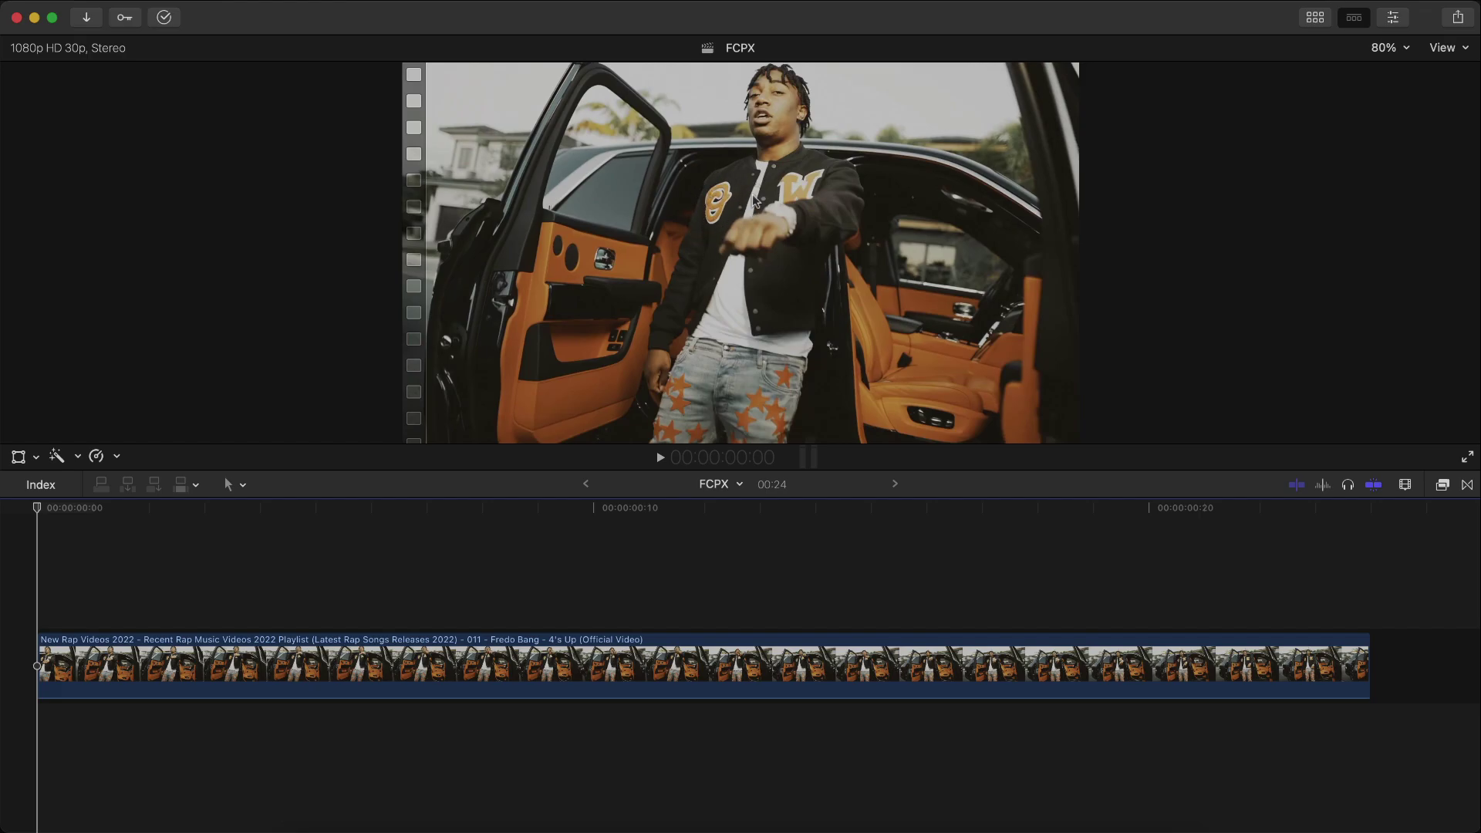
left_click(752, 660)
key("super+5")
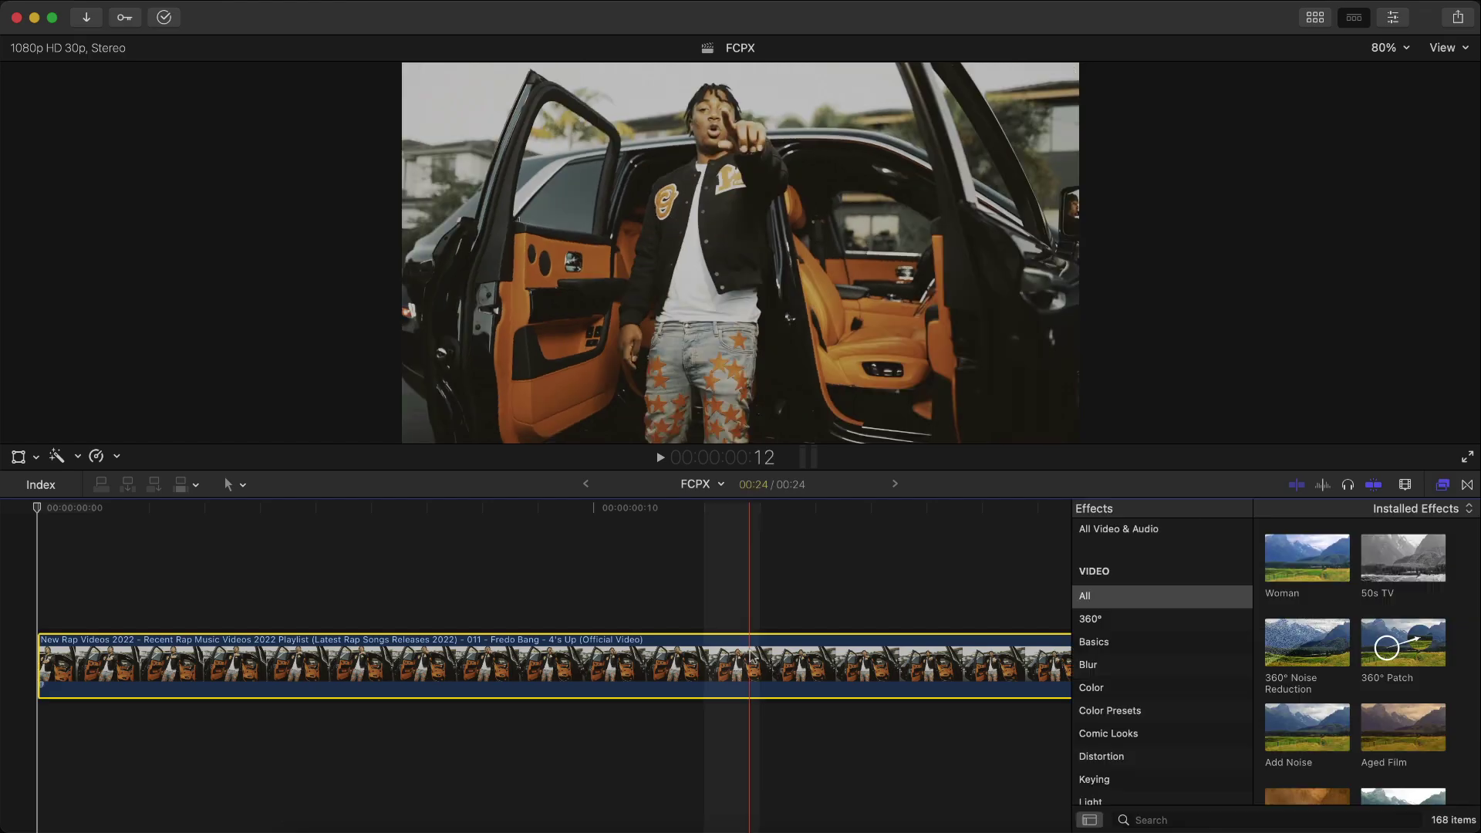
left_click_drag(753, 660, 753, 586)
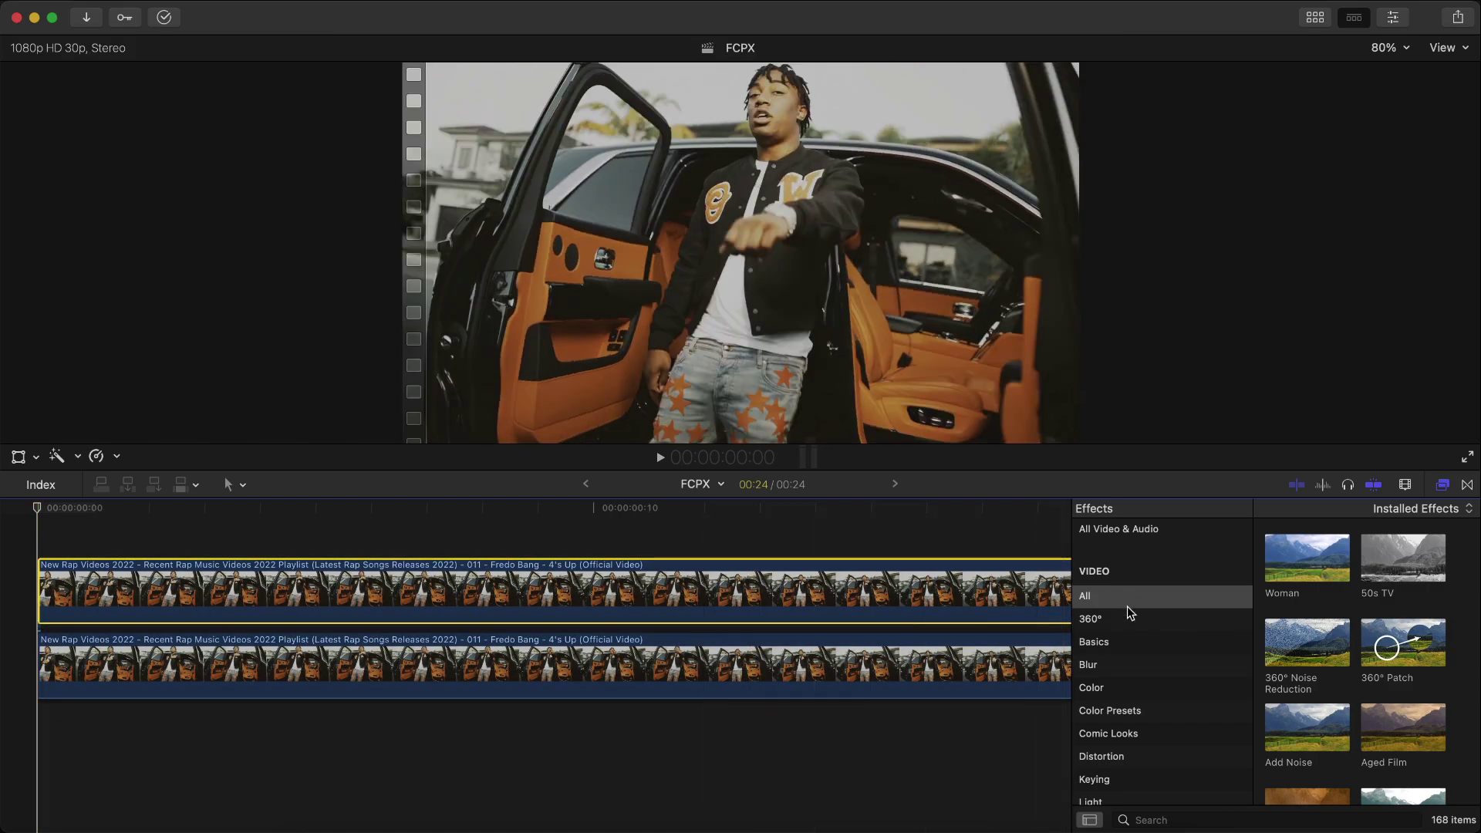
- Apply the Draw Mask effect from the Masks category to the upper car clip and hide the effects browser
scroll(1153, 659, "down", 5)
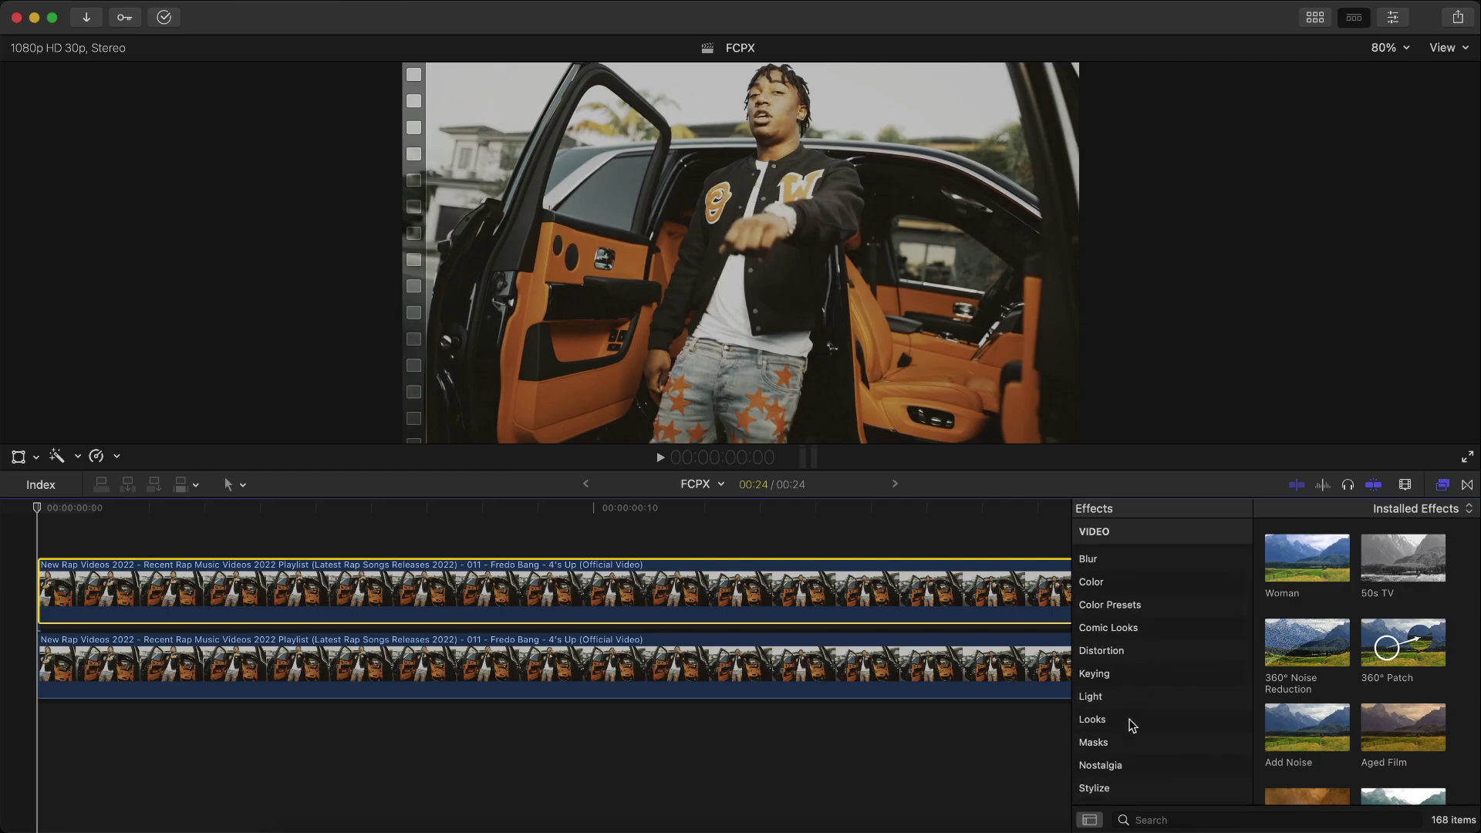
left_click(1093, 742)
left_click_drag(1307, 557, 807, 590)
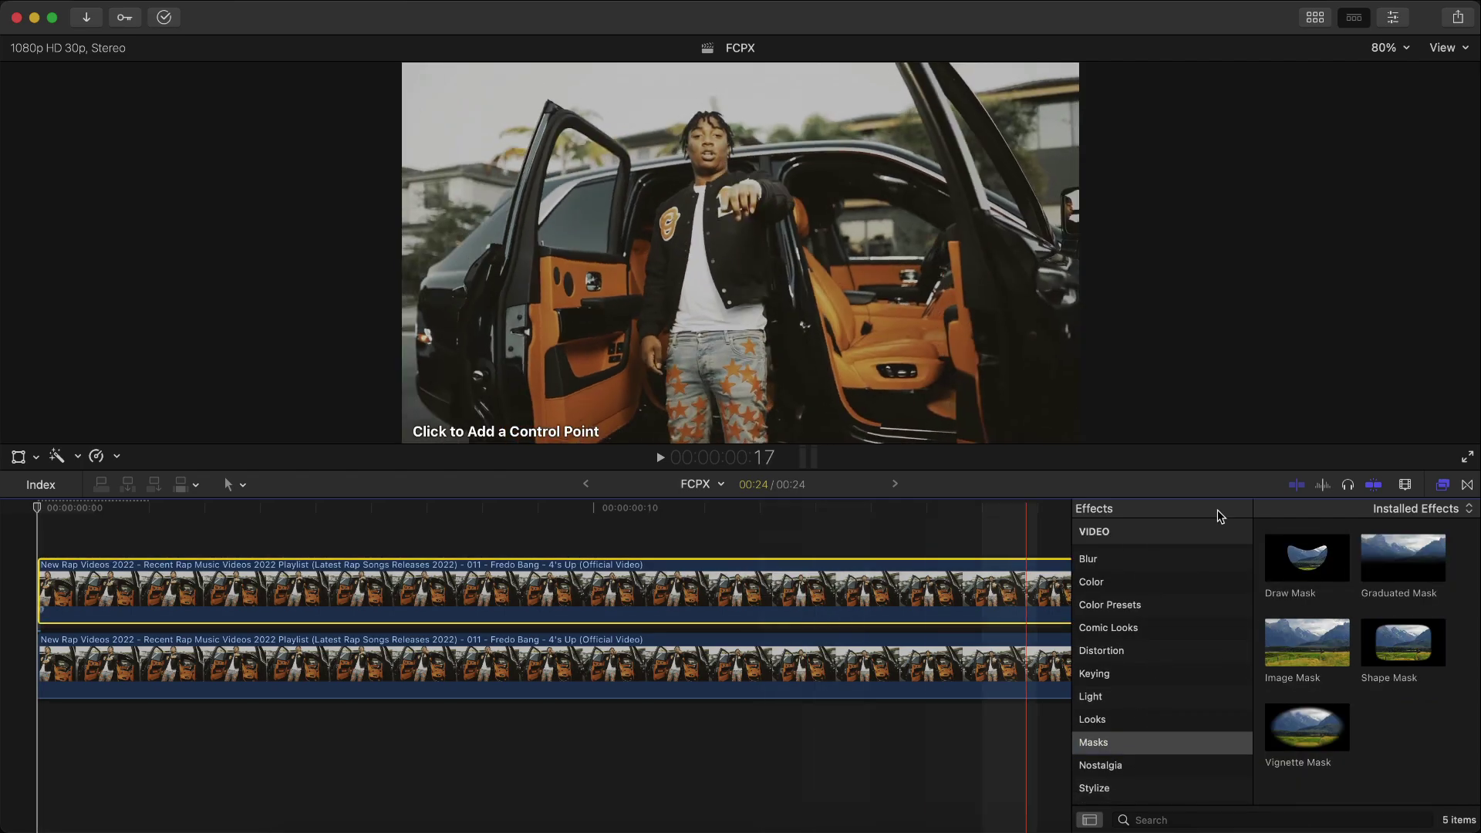
left_click(1455, 486)
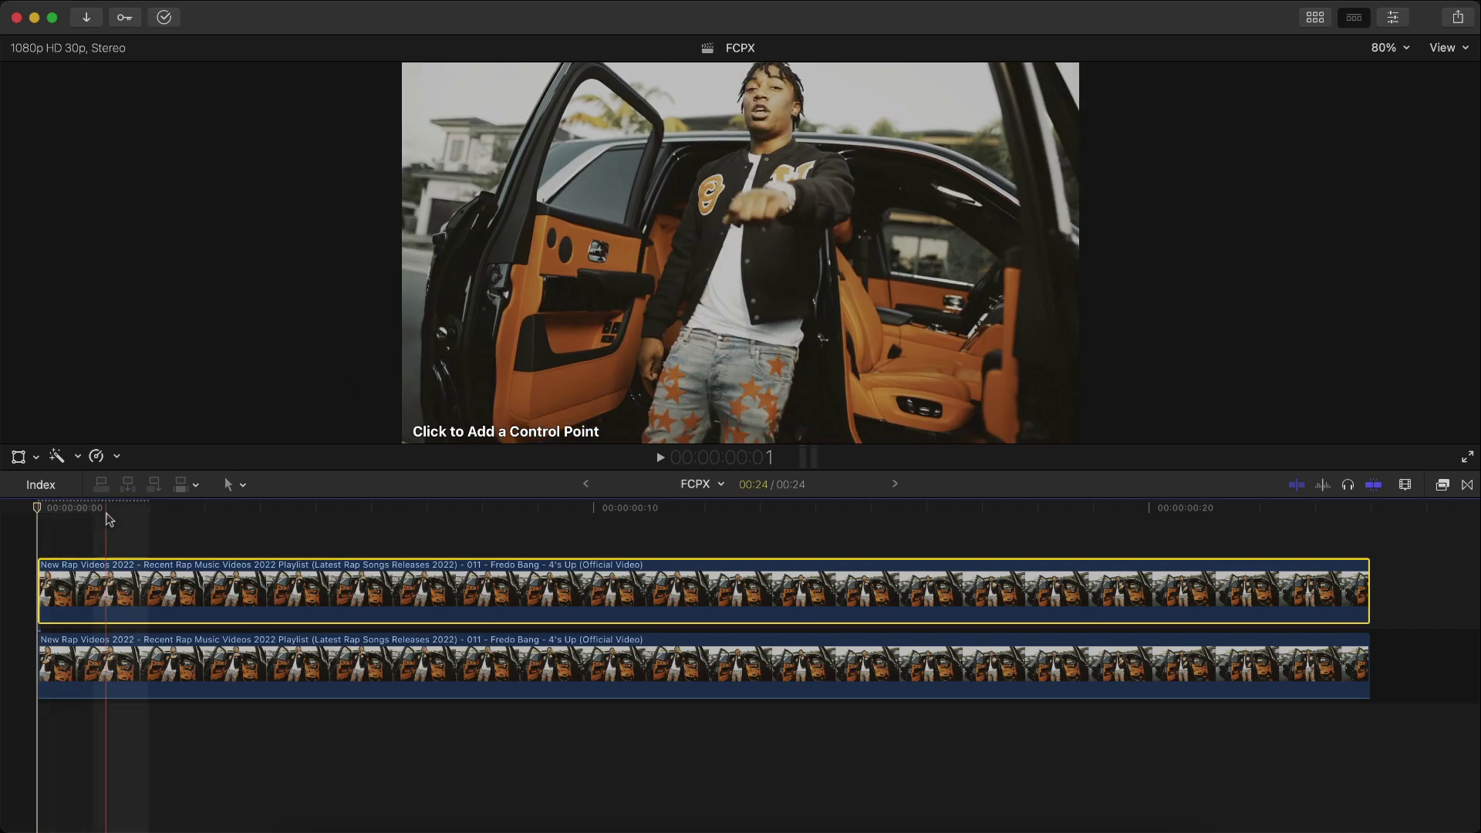
- Draw a closed mask around the jacket's G patch on the upper car clip at frame 3
key("space")
key("space")
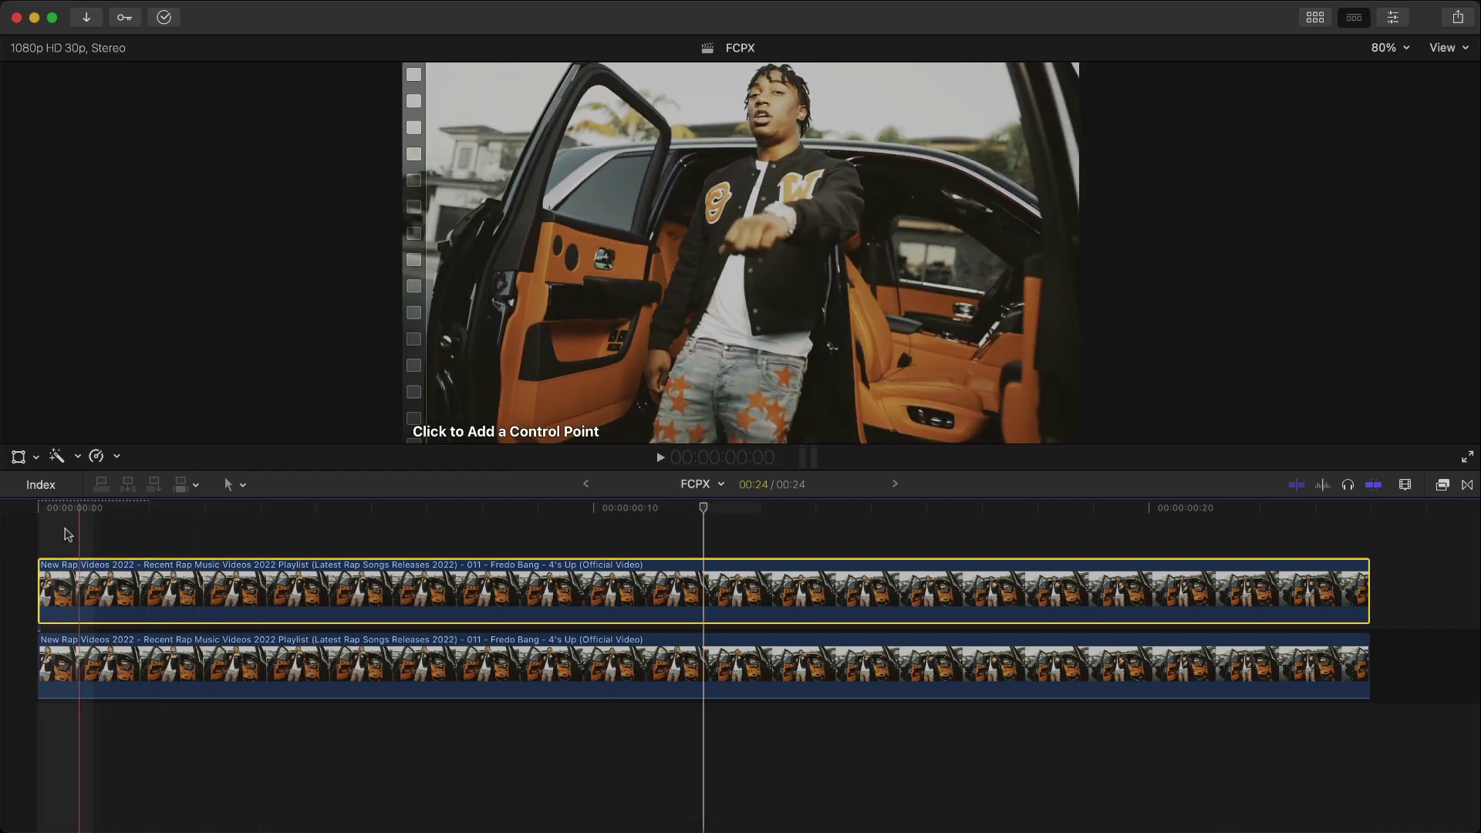
left_click(13, 518)
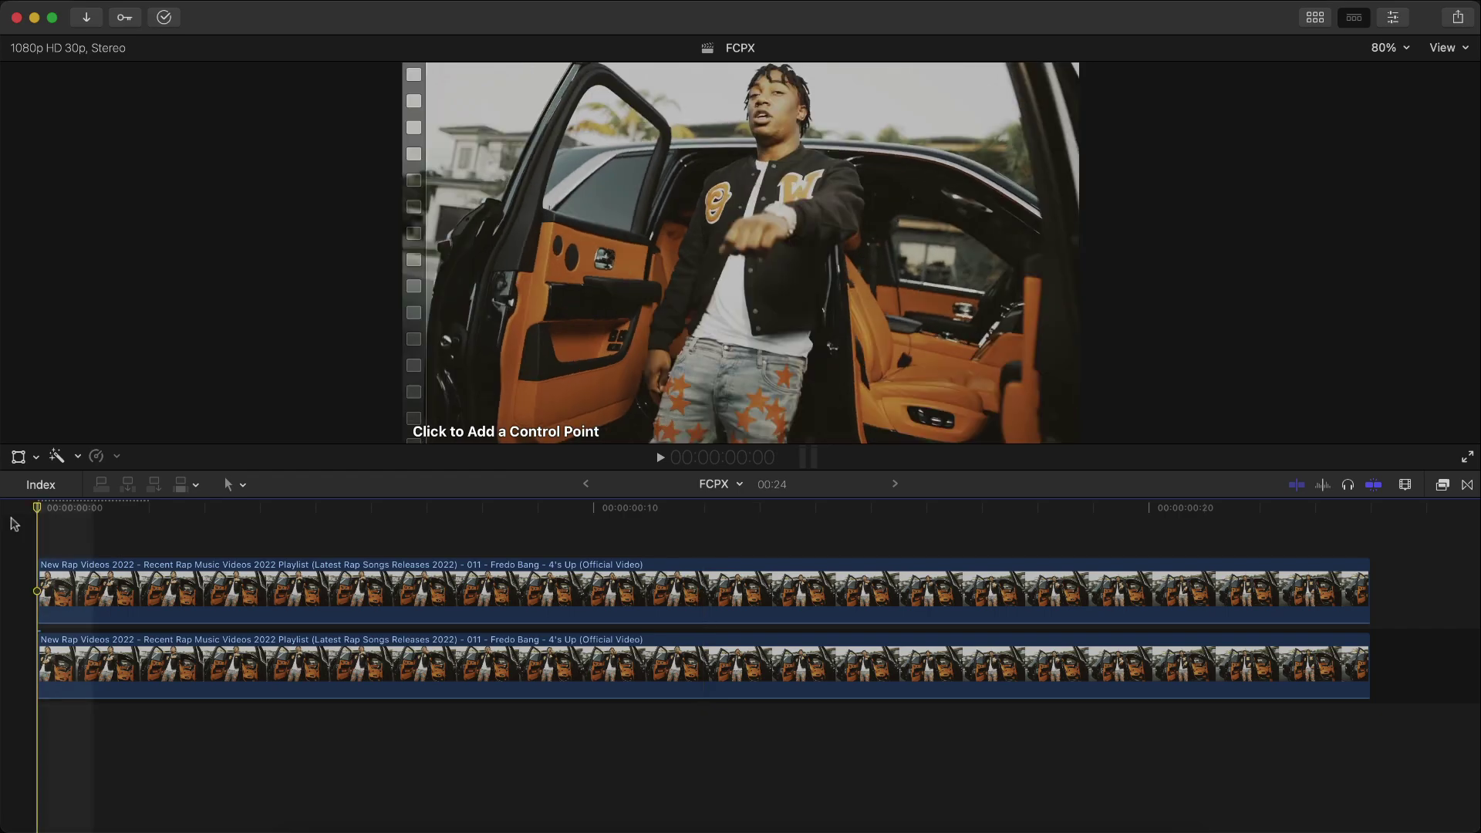
left_click(204, 525)
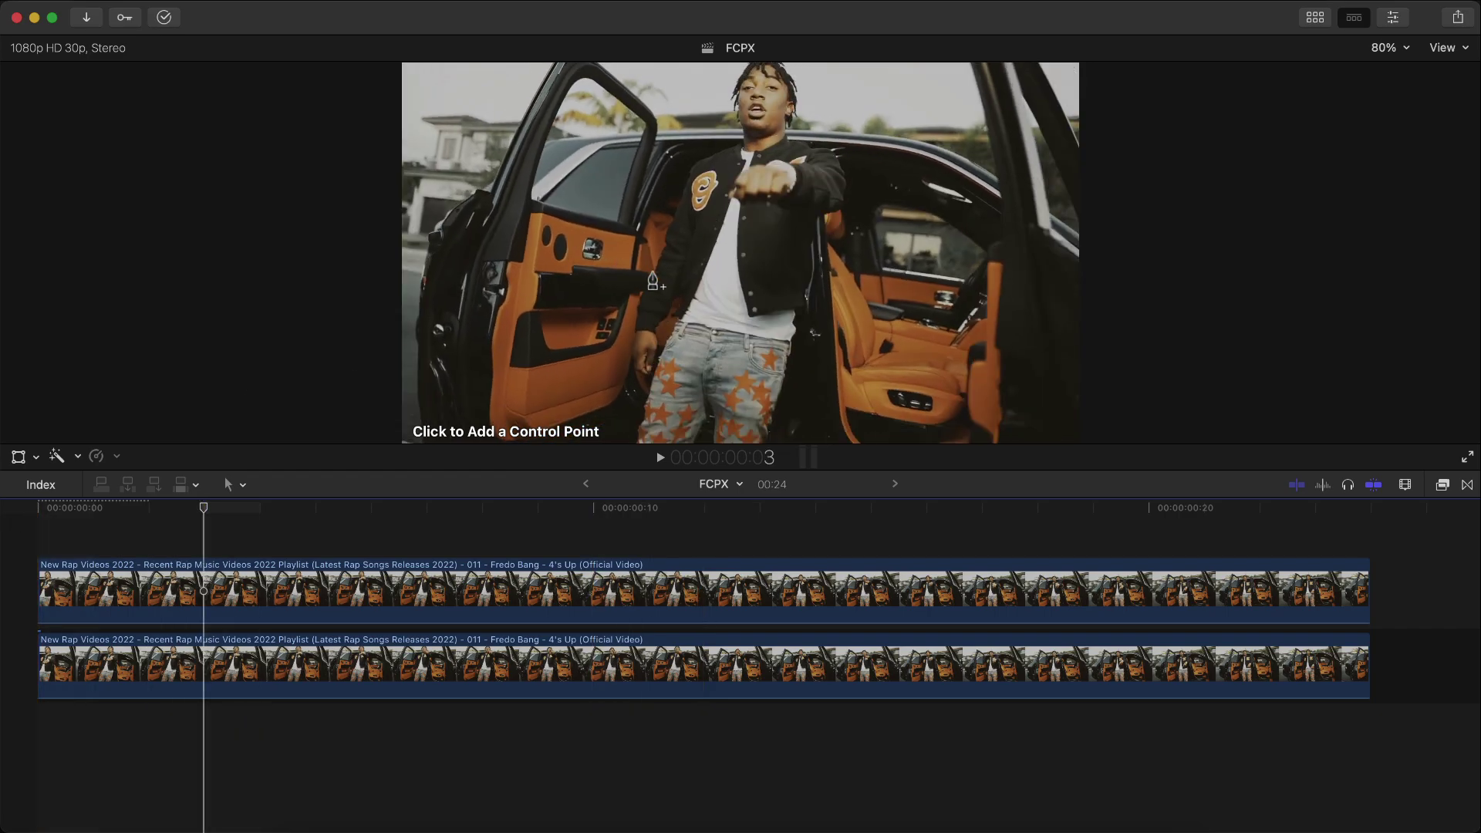
left_click(684, 216)
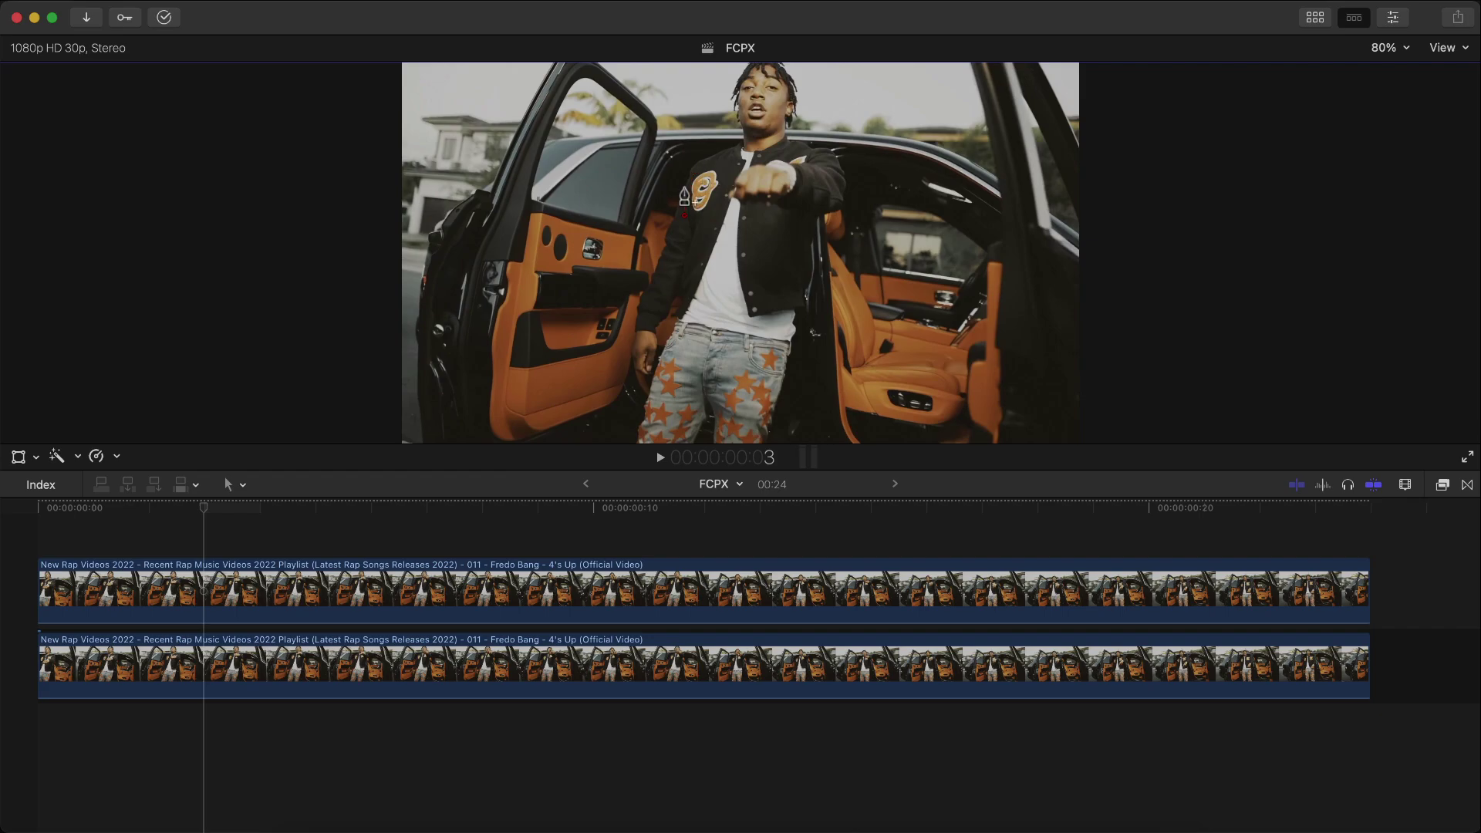
left_click(685, 187)
left_click(718, 162)
left_click(723, 214)
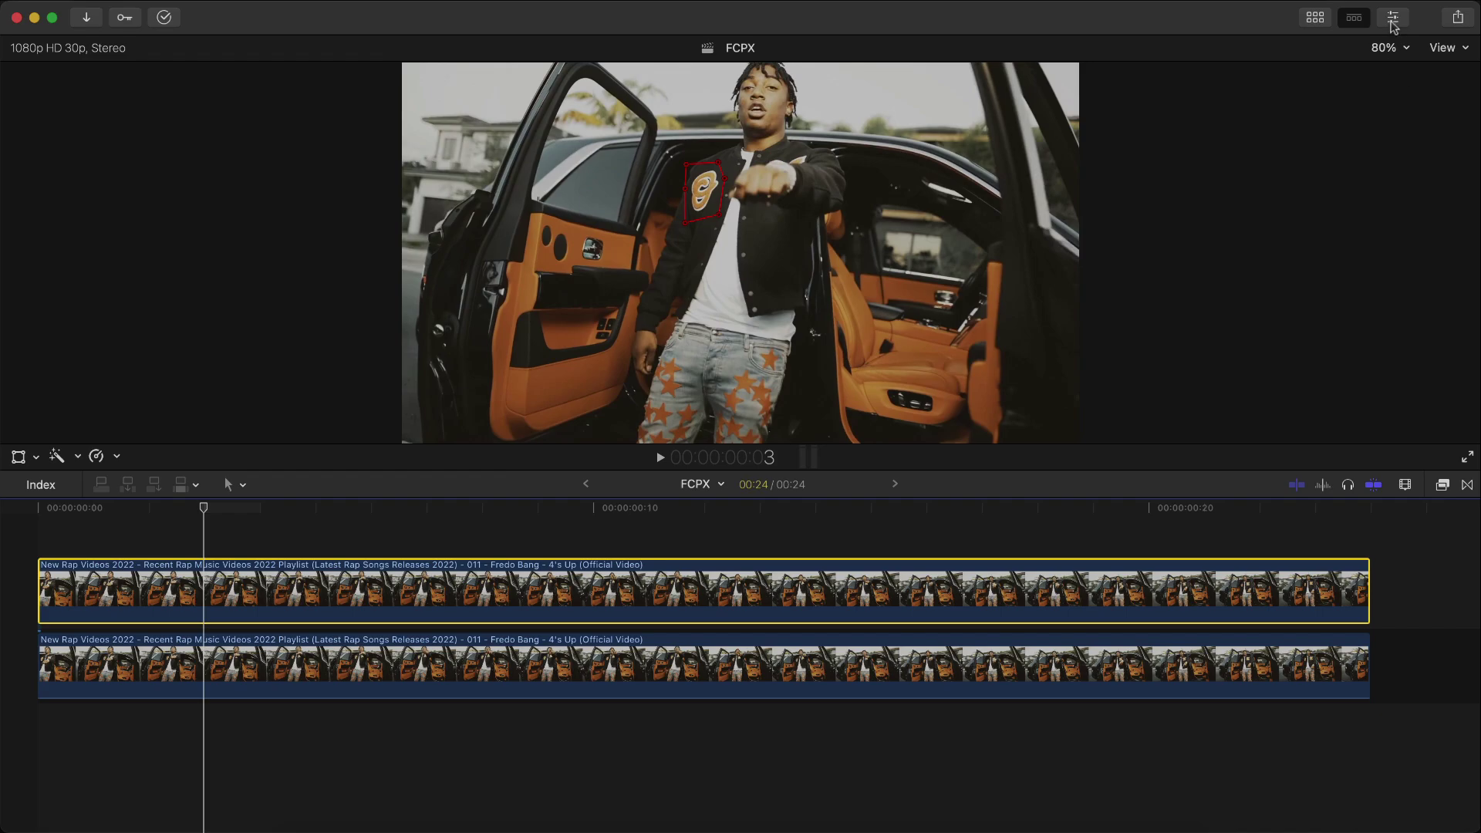
- Disable the lower car clip to isolate the masked patch and set the Draw Mask feather to -48
left_click(1394, 17)
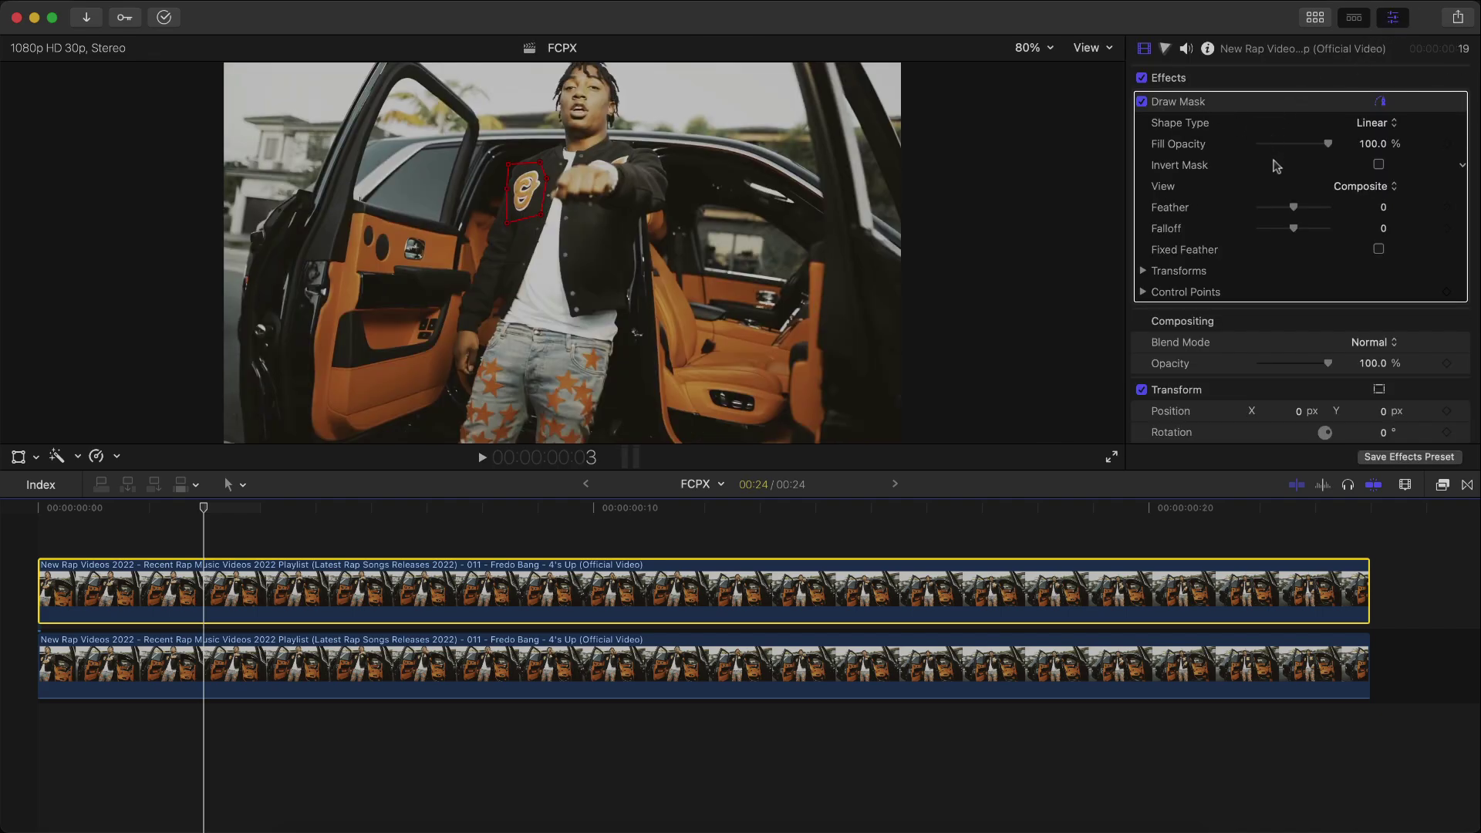
left_click(247, 663)
key("v")
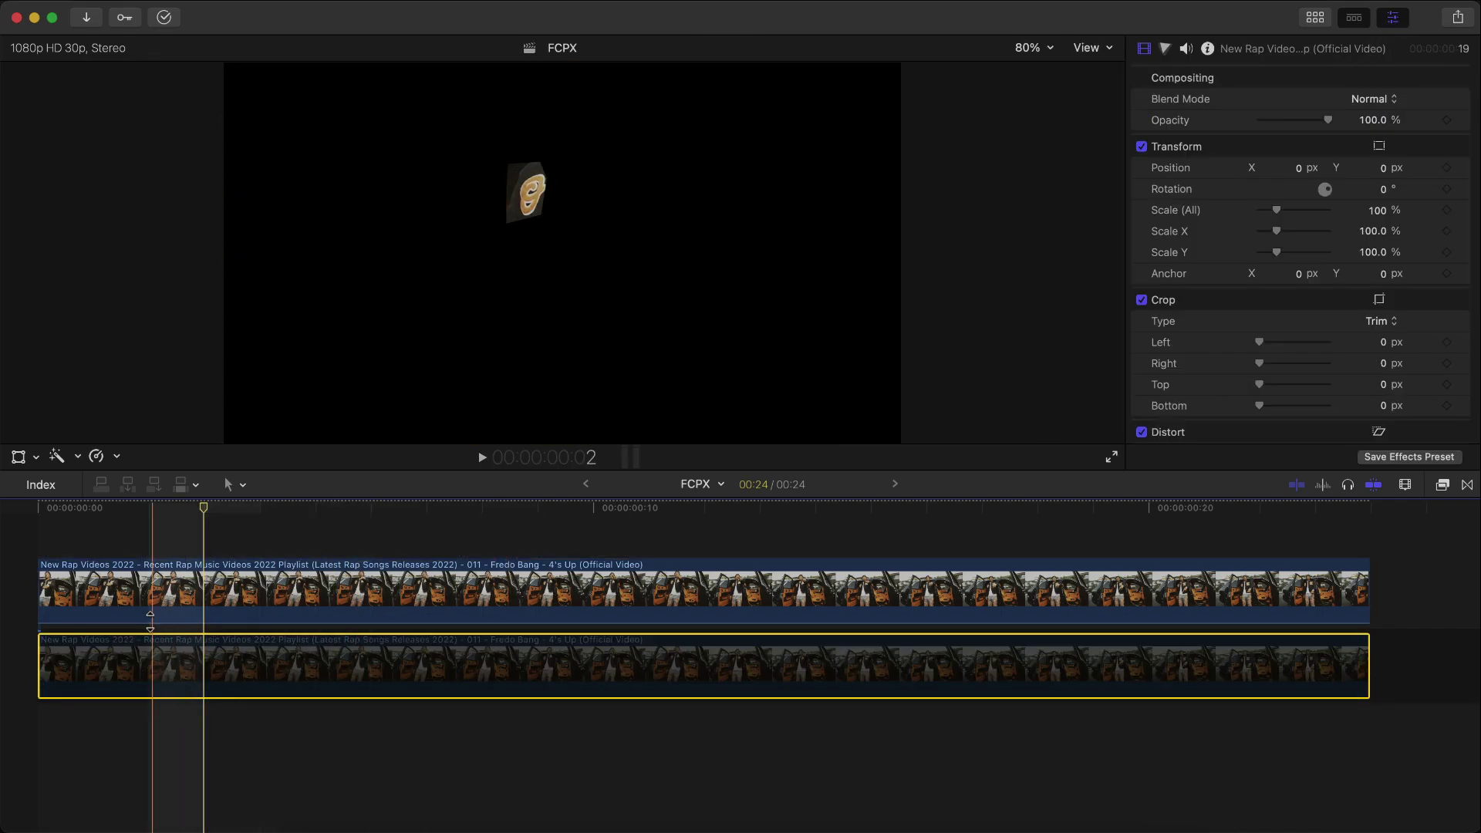
left_click(208, 590)
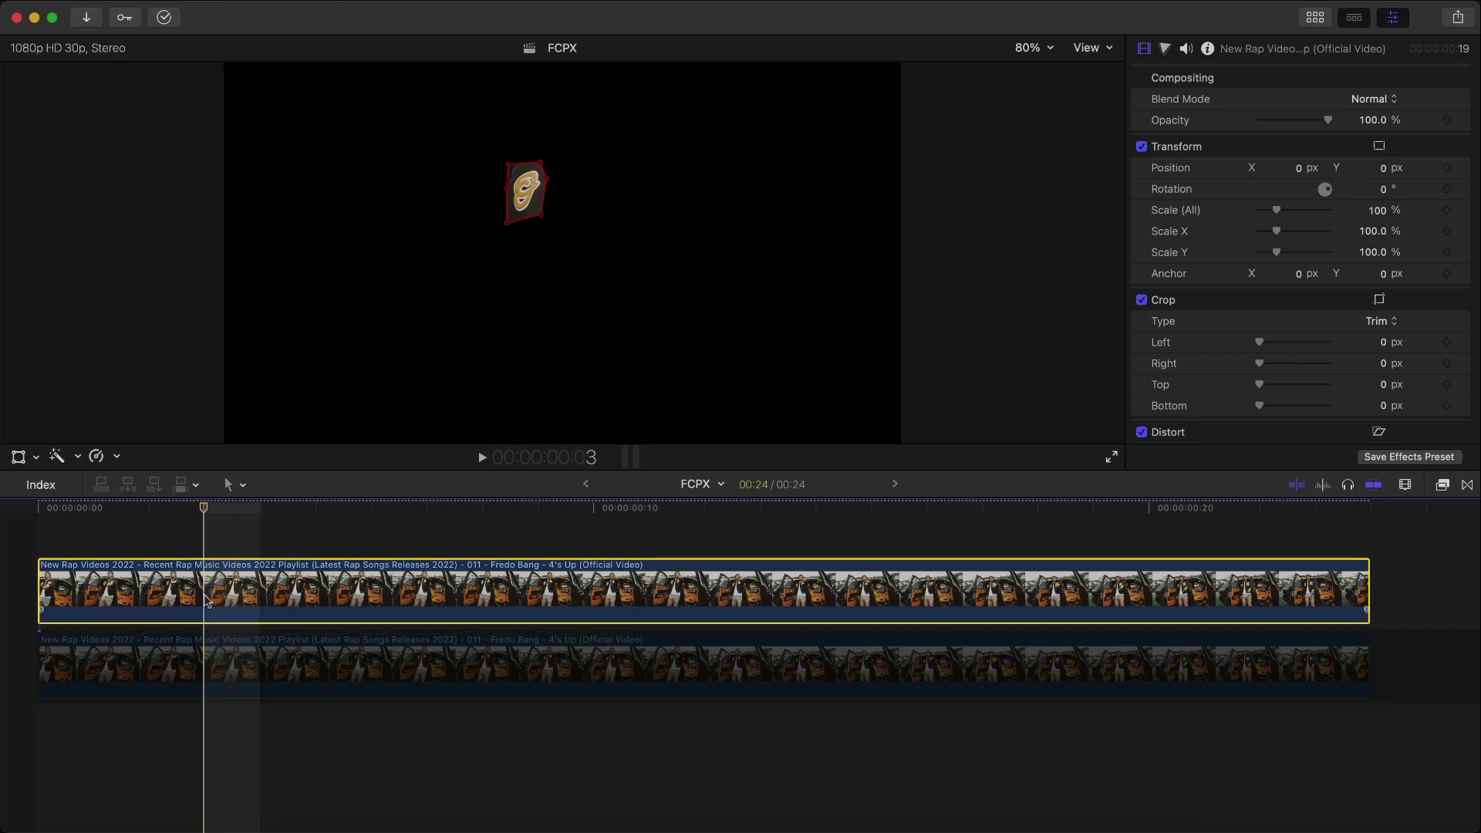
key("super+Down")
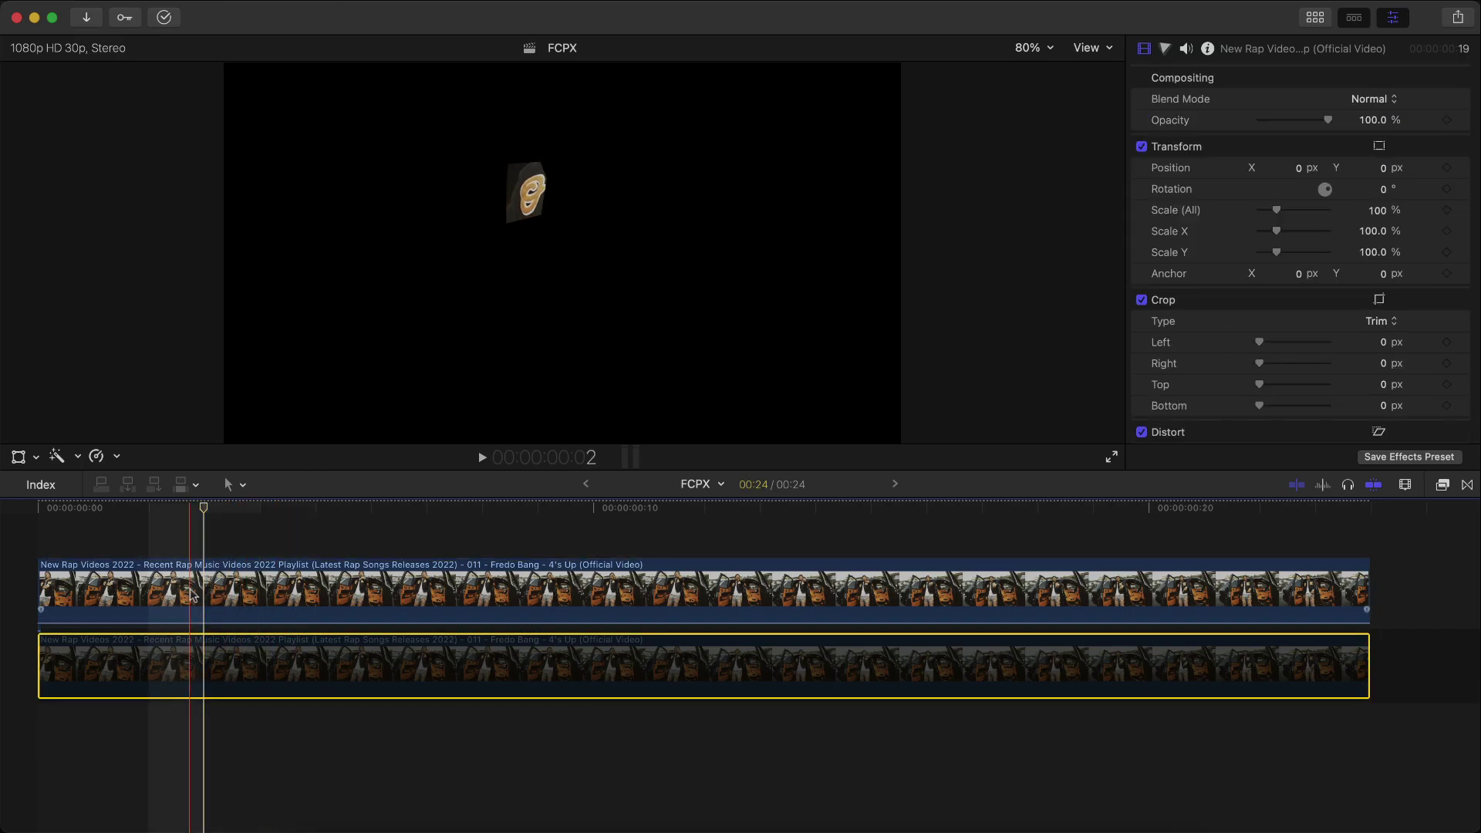
left_click(192, 595)
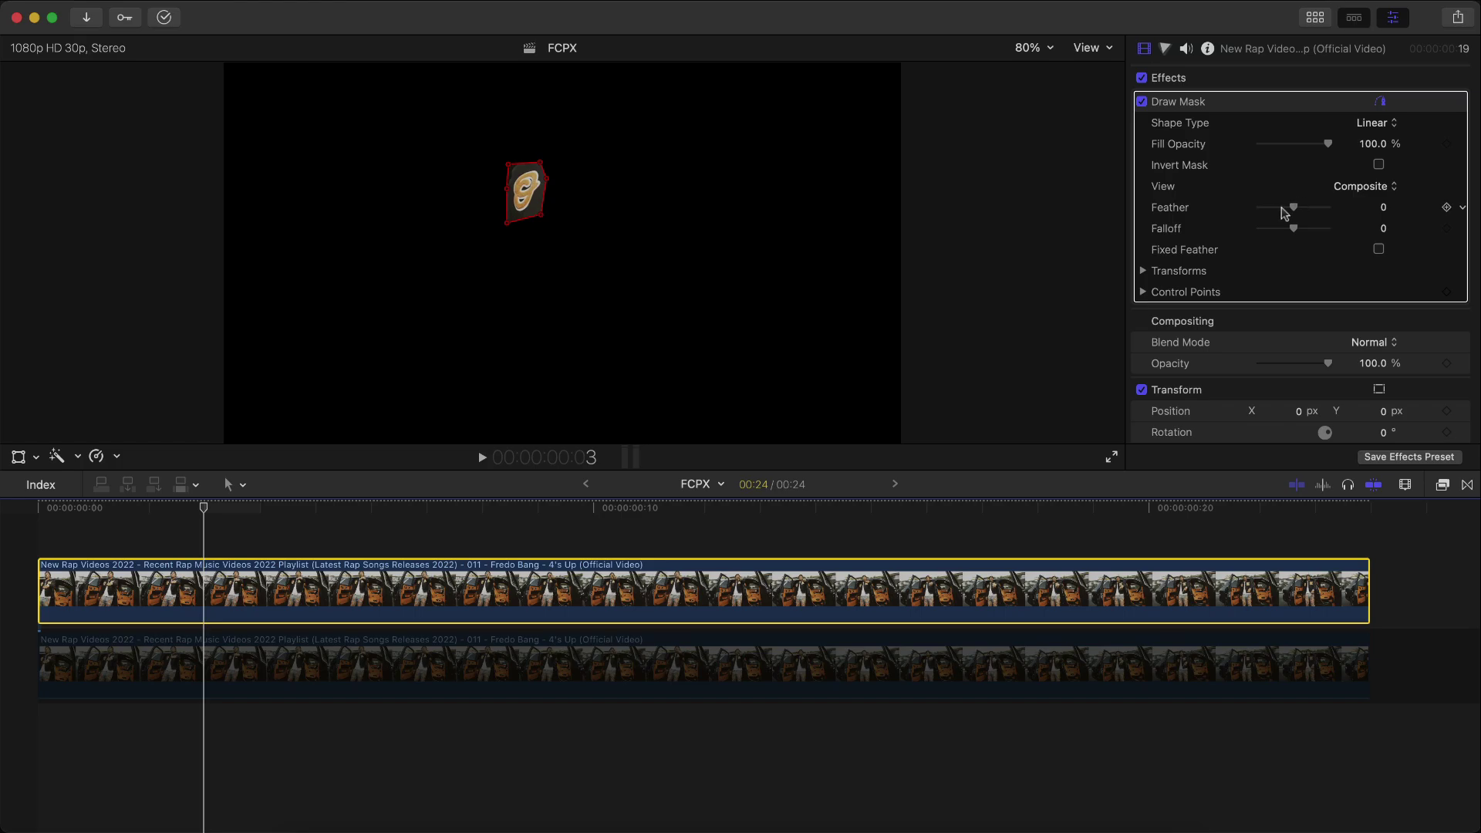
left_click_drag(1295, 206, 1277, 206)
left_click(1291, 262)
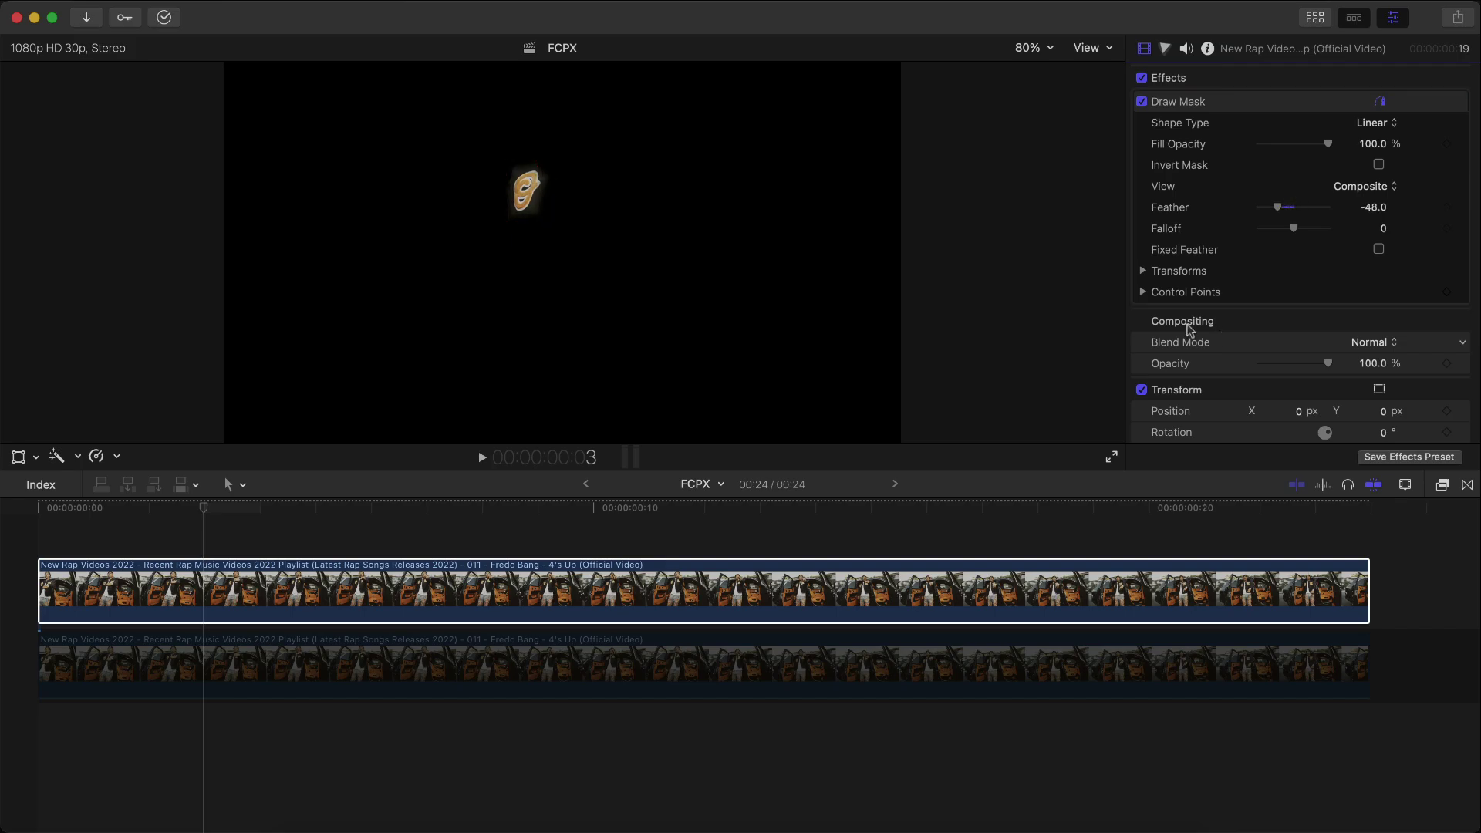
- Re-enable the lower car clip and keyframe the Draw Mask's control points and position at frame 3
left_click(1026, 48)
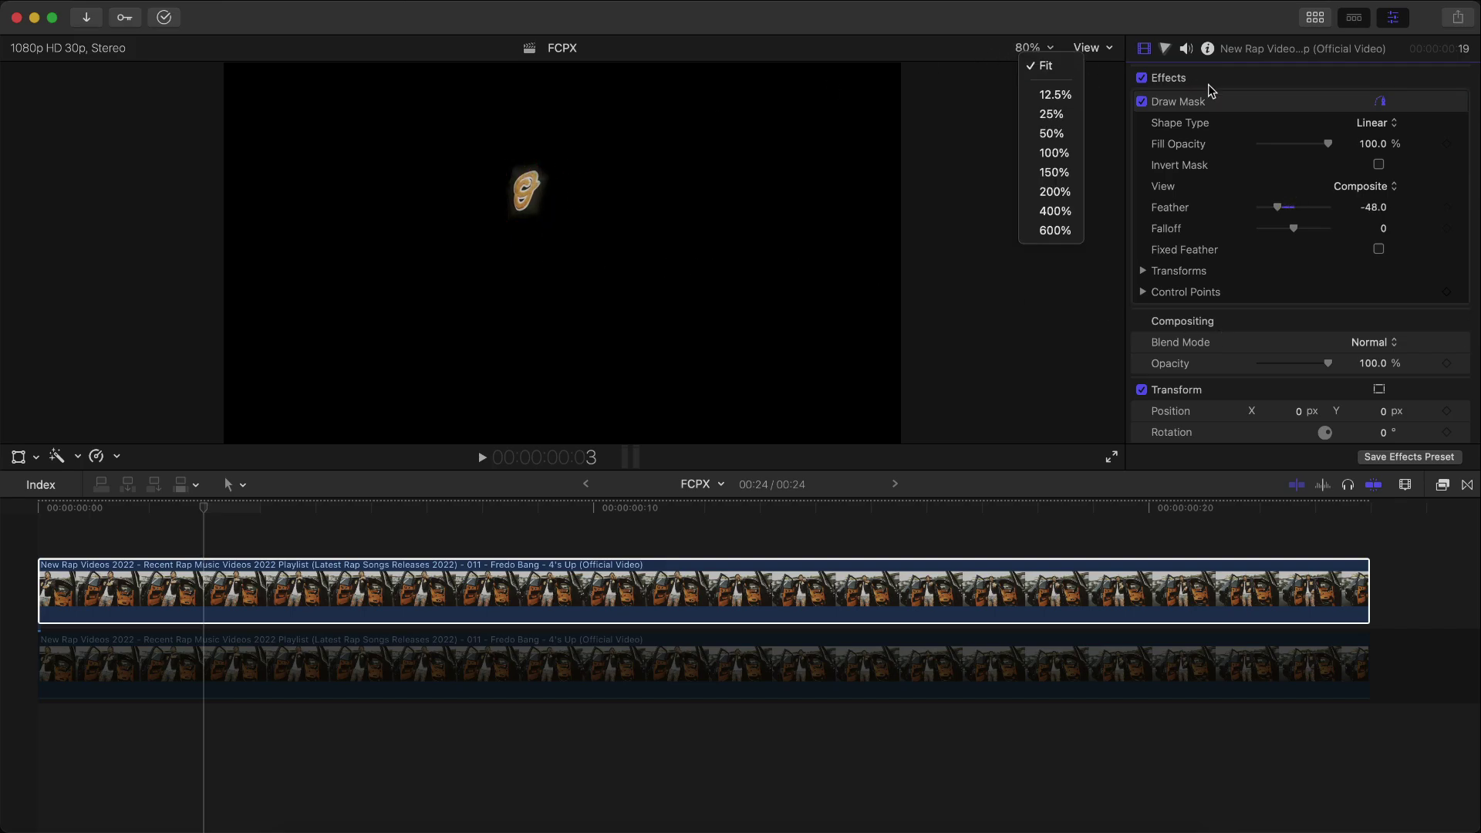
left_click(386, 661)
key("v")
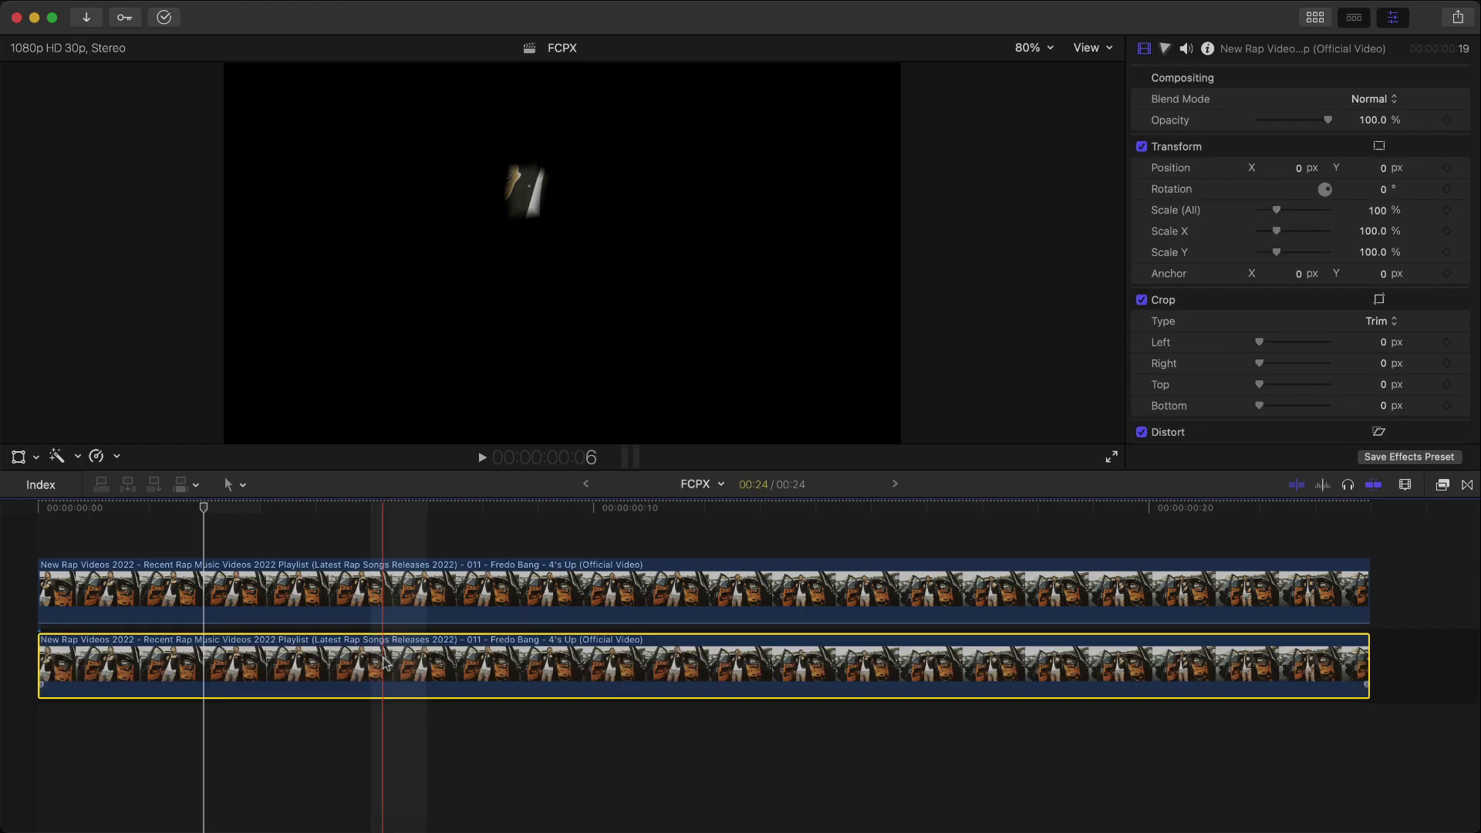
left_click(526, 590)
left_click(1448, 293)
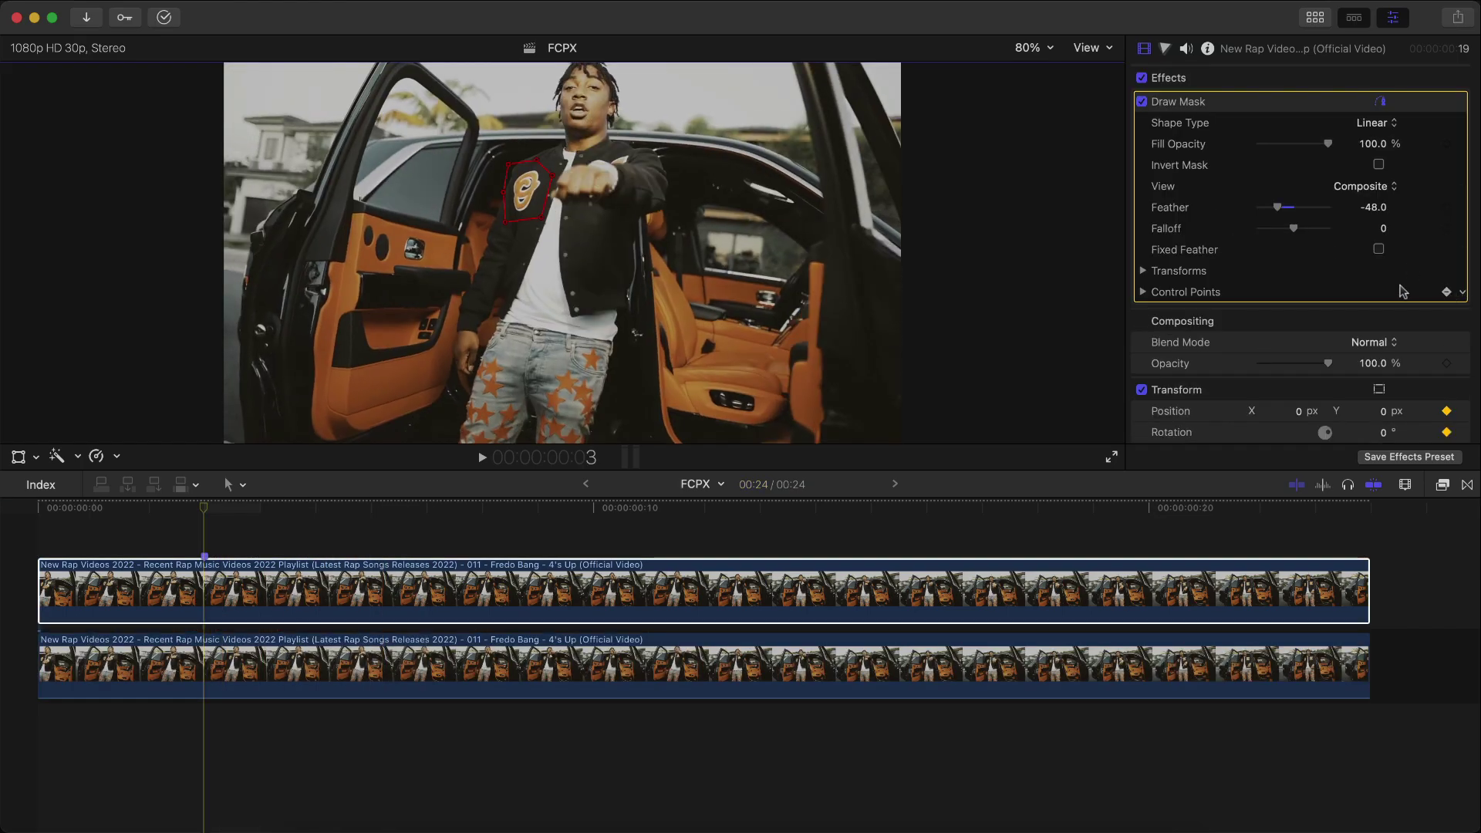
left_click(1145, 272)
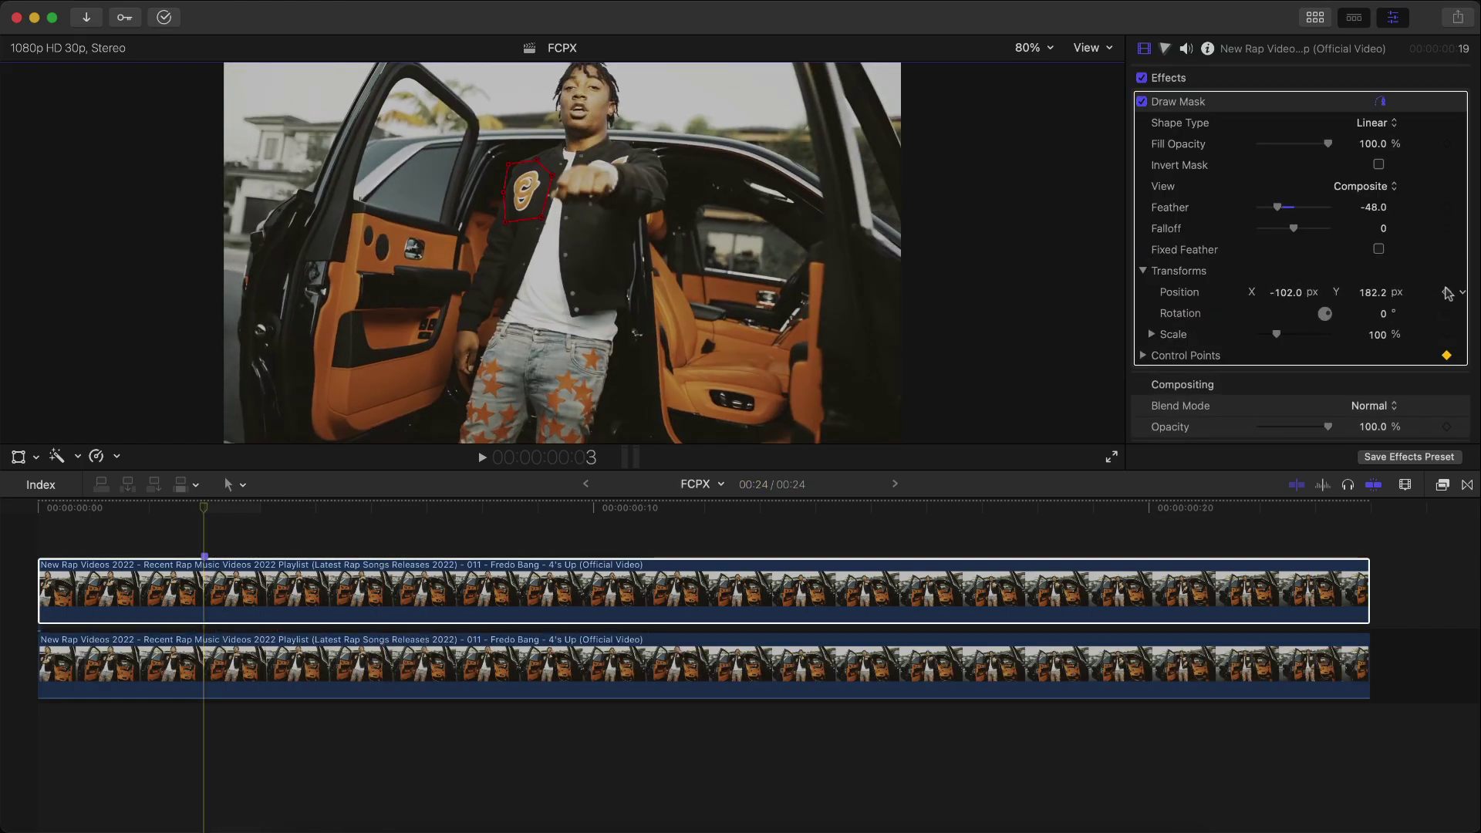
left_click(1448, 293)
- Keyframe the mask's position frame by frame through frame 7 so it follows the jacket's G patch
key("Right")
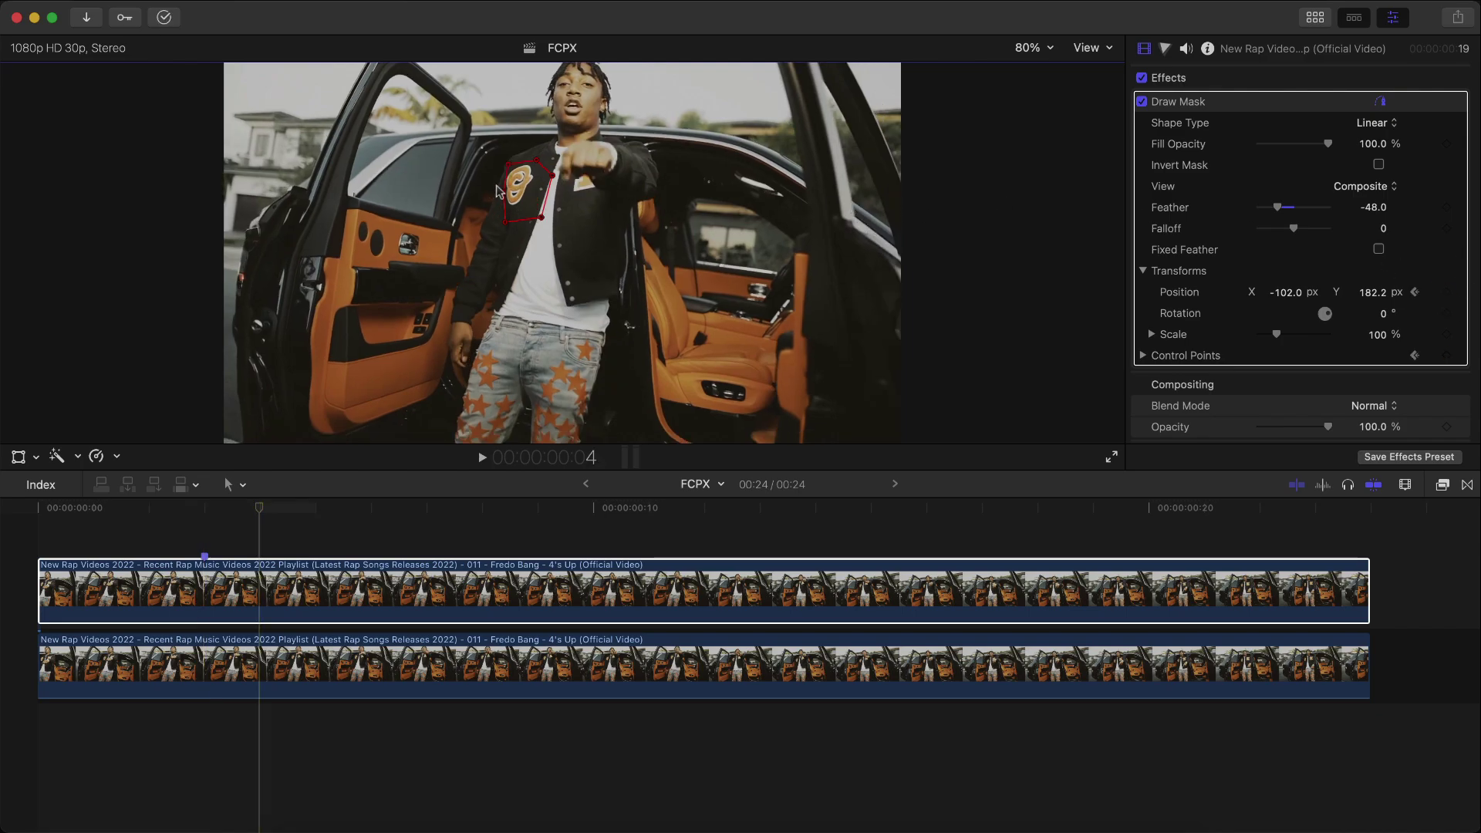
left_click_drag(528, 192, 506, 181)
key("Right")
key("Right")
key("Right")
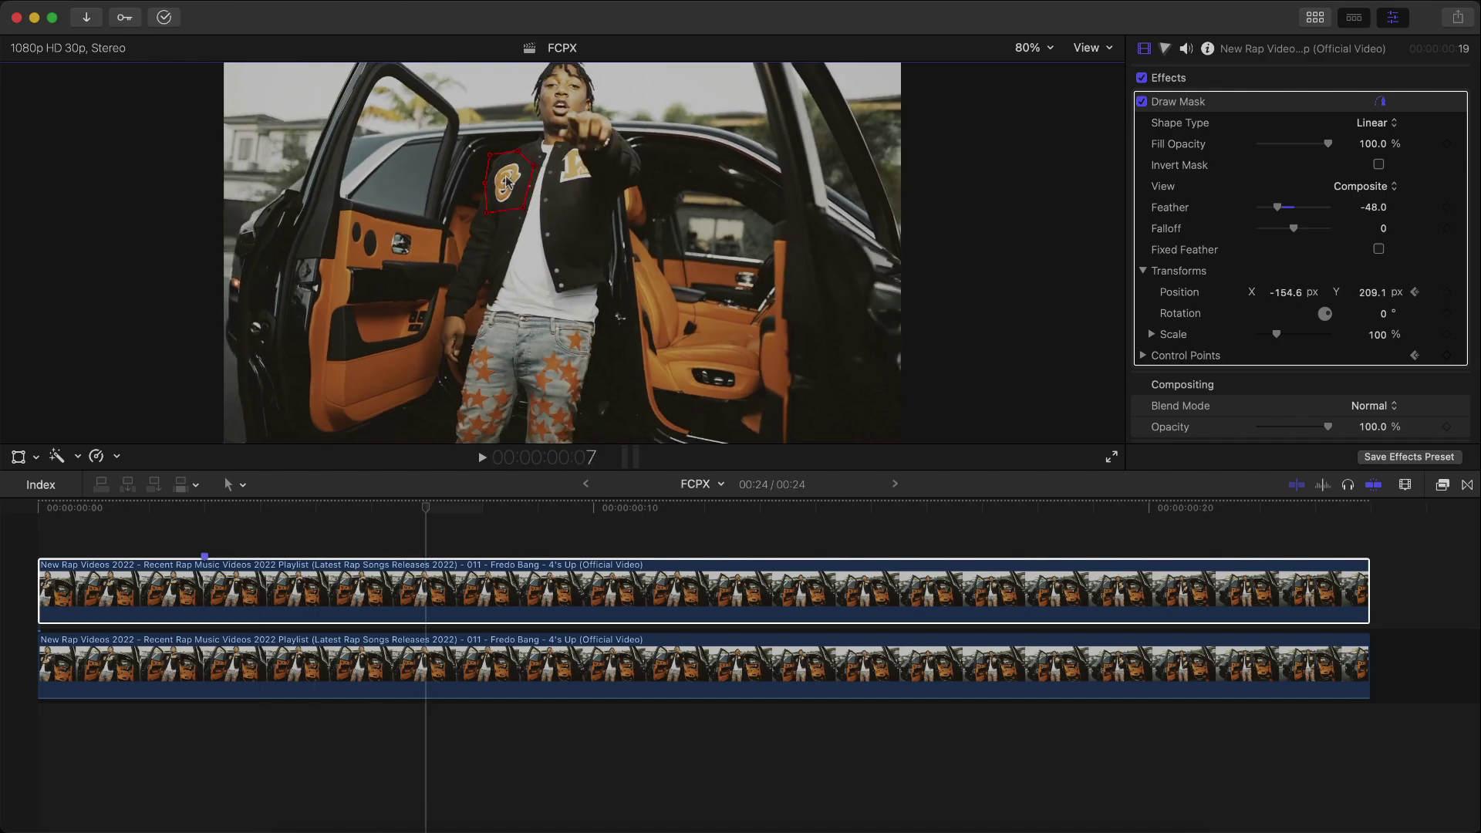
- Keyframe the upper clip's Transform at frame 3 with its Y position at about -808 px
left_click(203, 590)
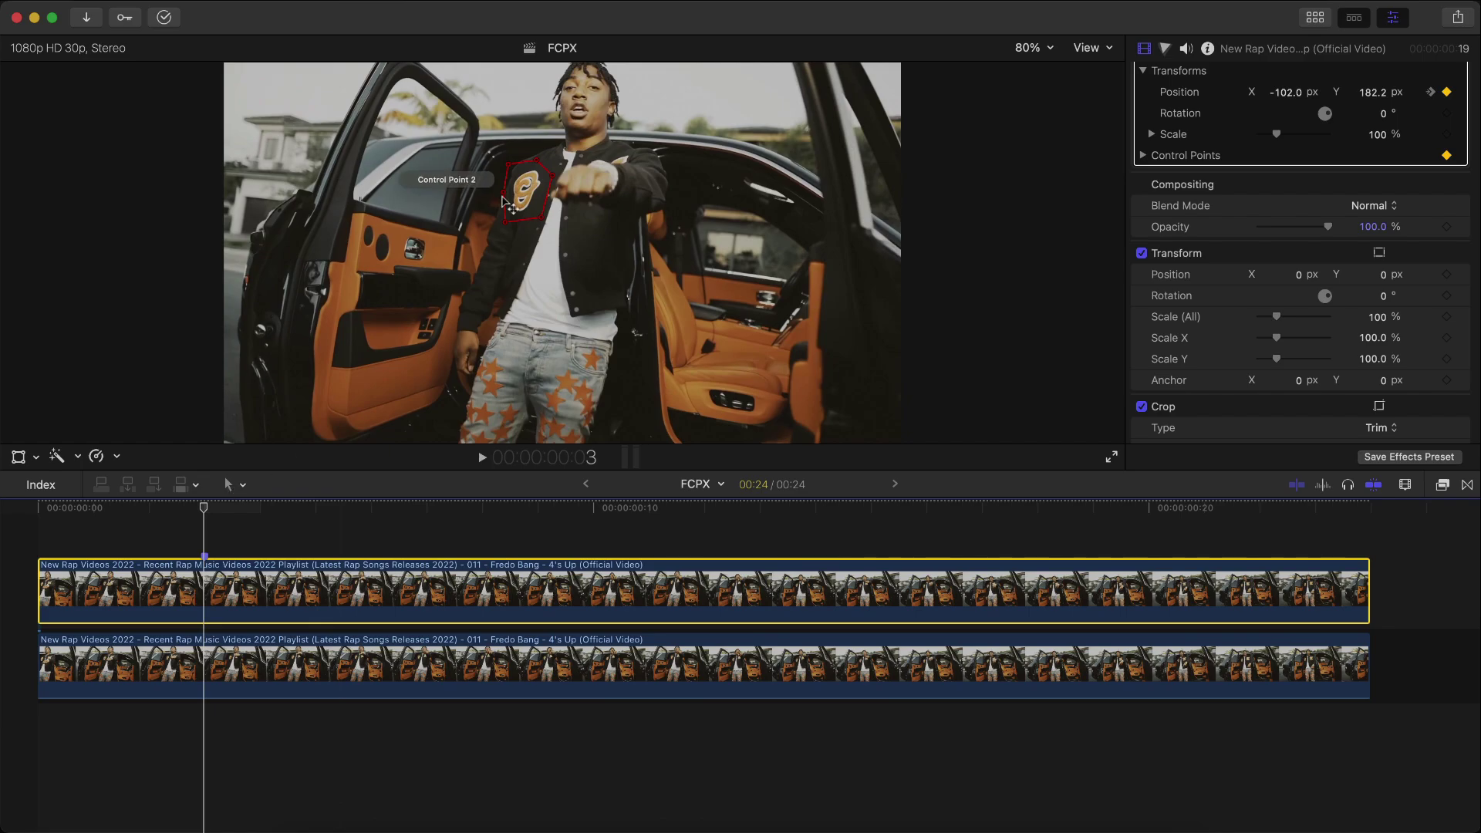
left_click(20, 457)
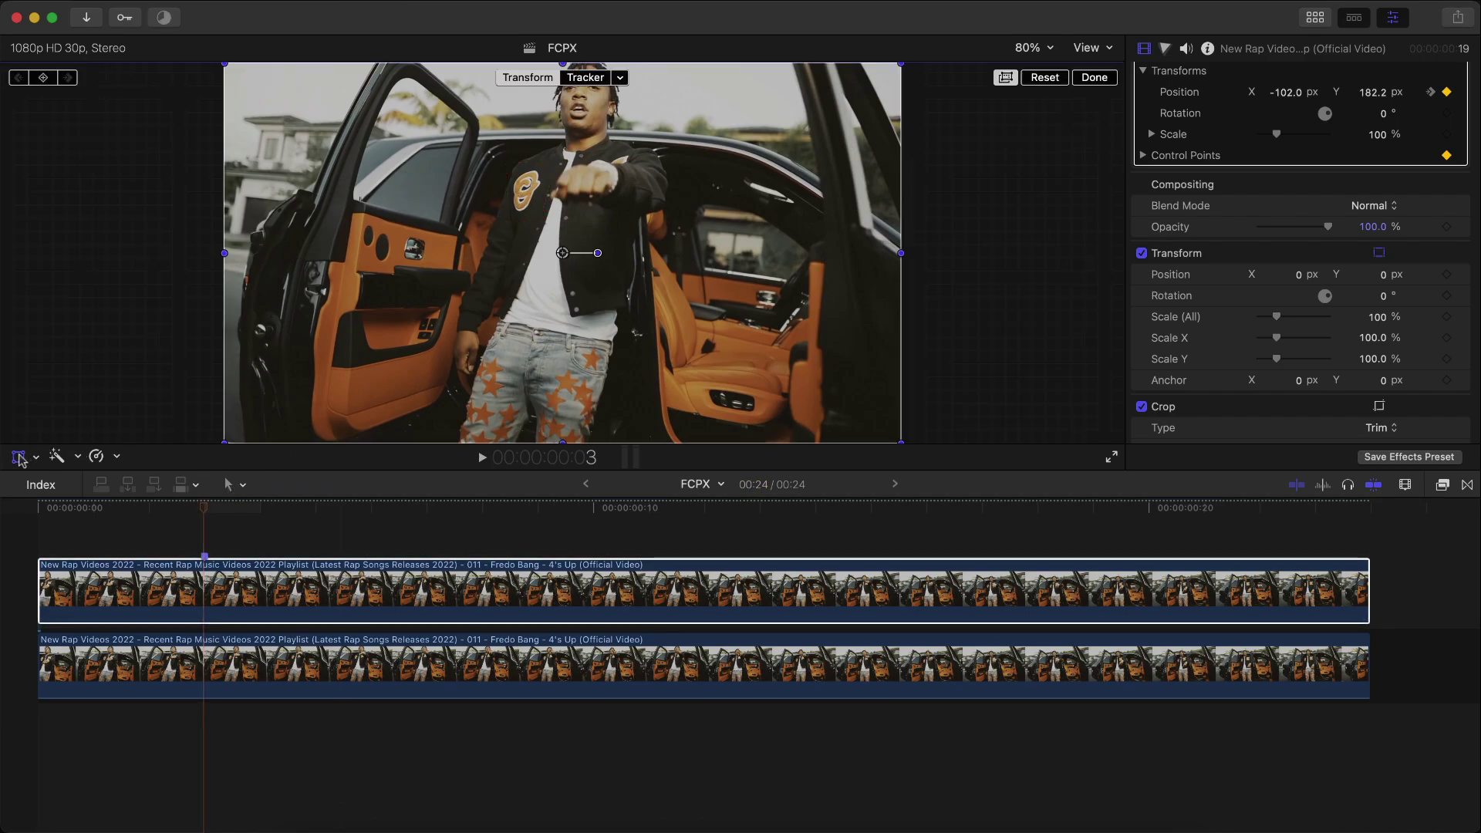
left_click(42, 78)
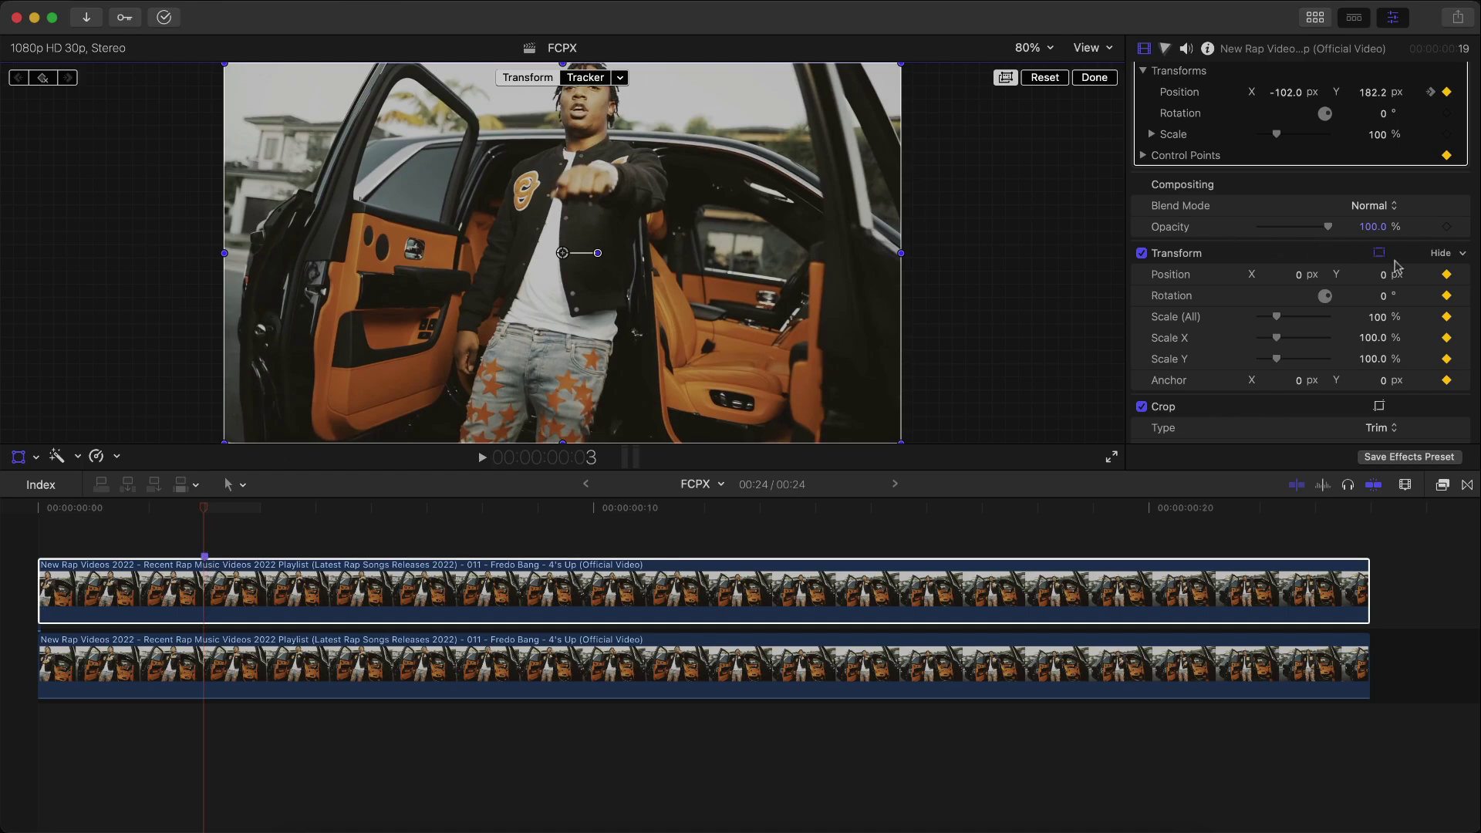
left_click_drag(1386, 277, 1387, 444)
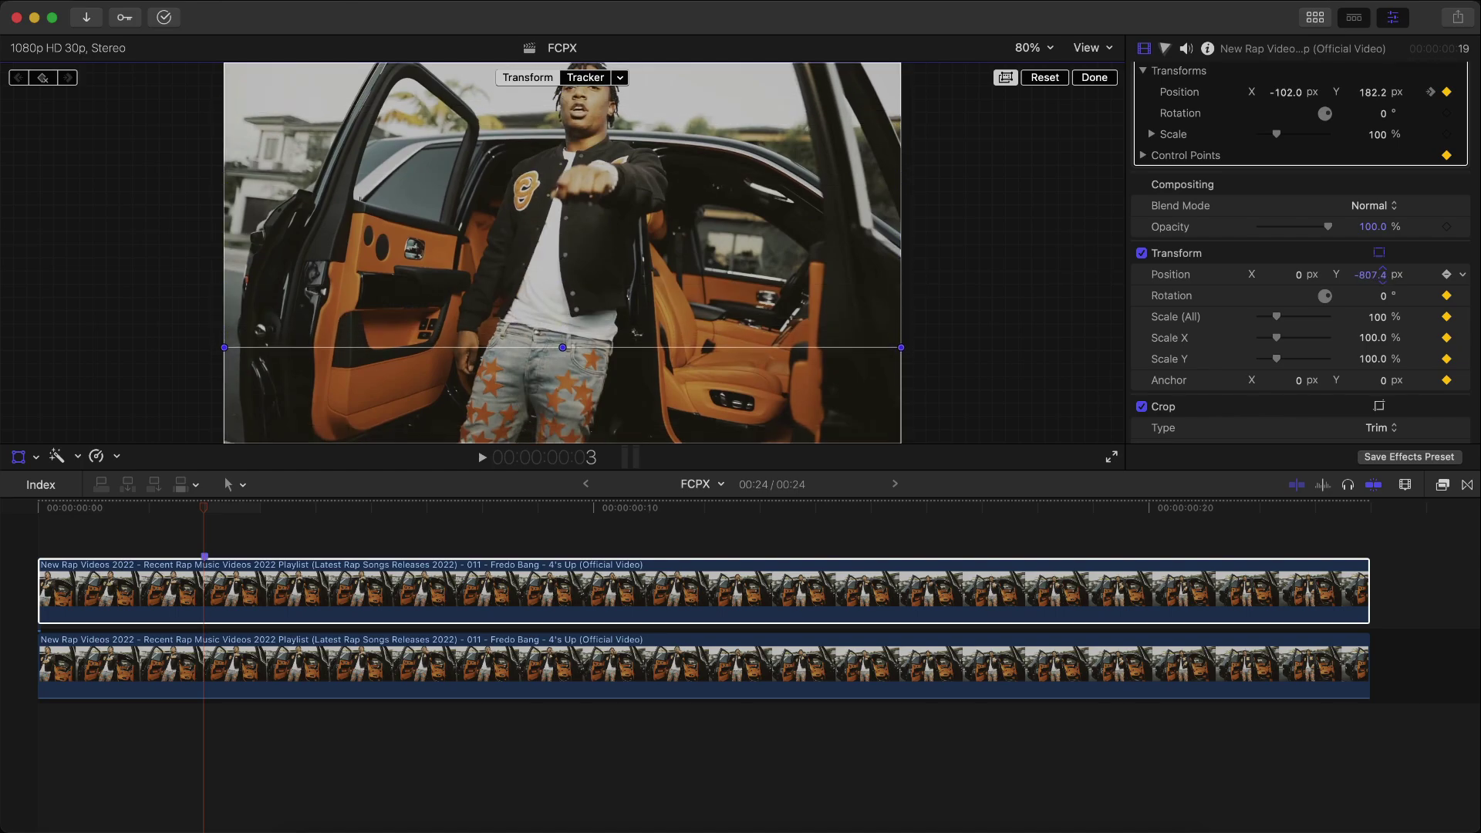
- Set the upper clip's Transform Y position to 0 px at frame 23, near the clip's end
left_click(1369, 507)
key("Left")
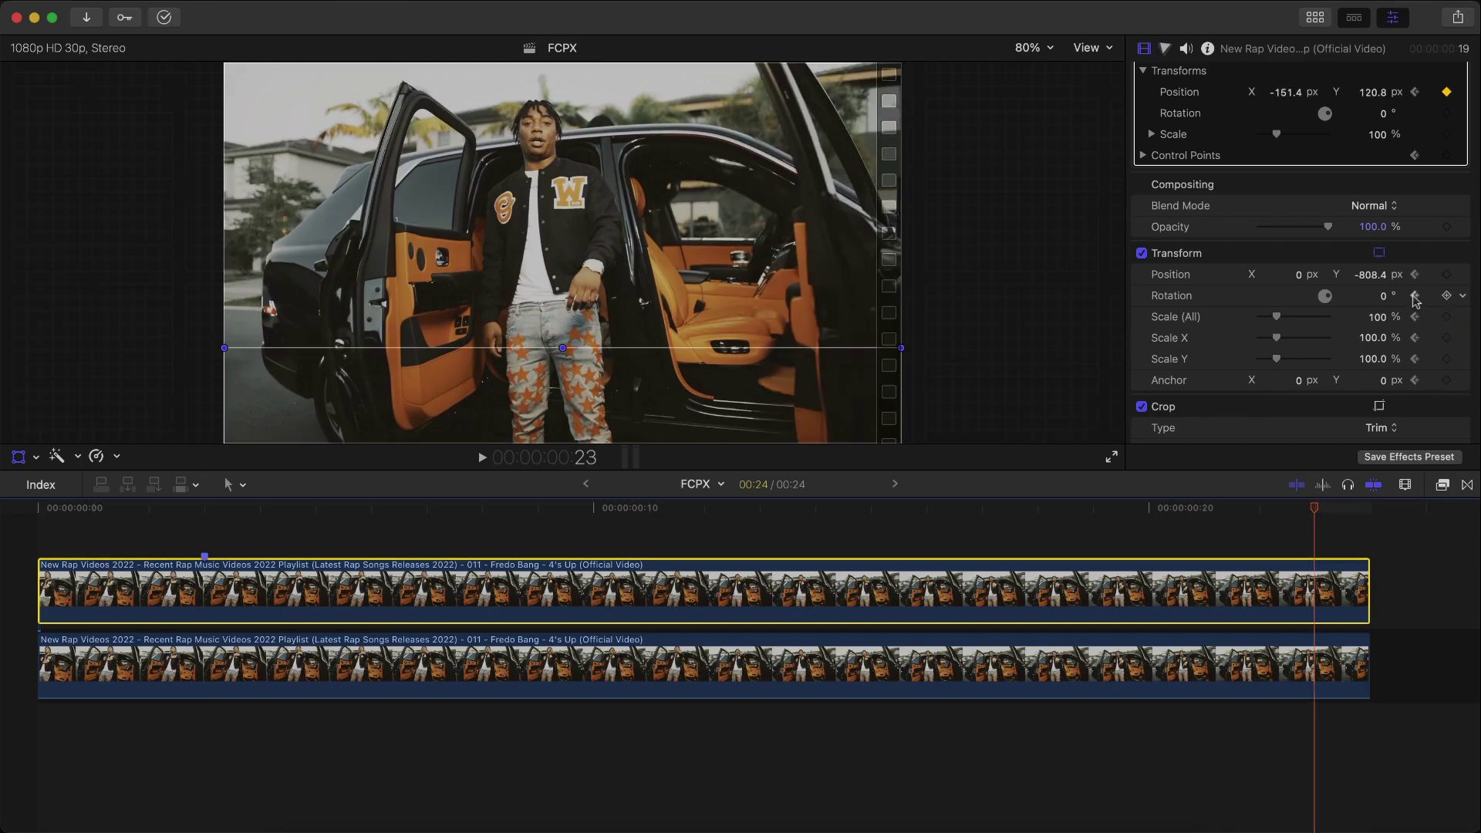
left_click(1372, 277)
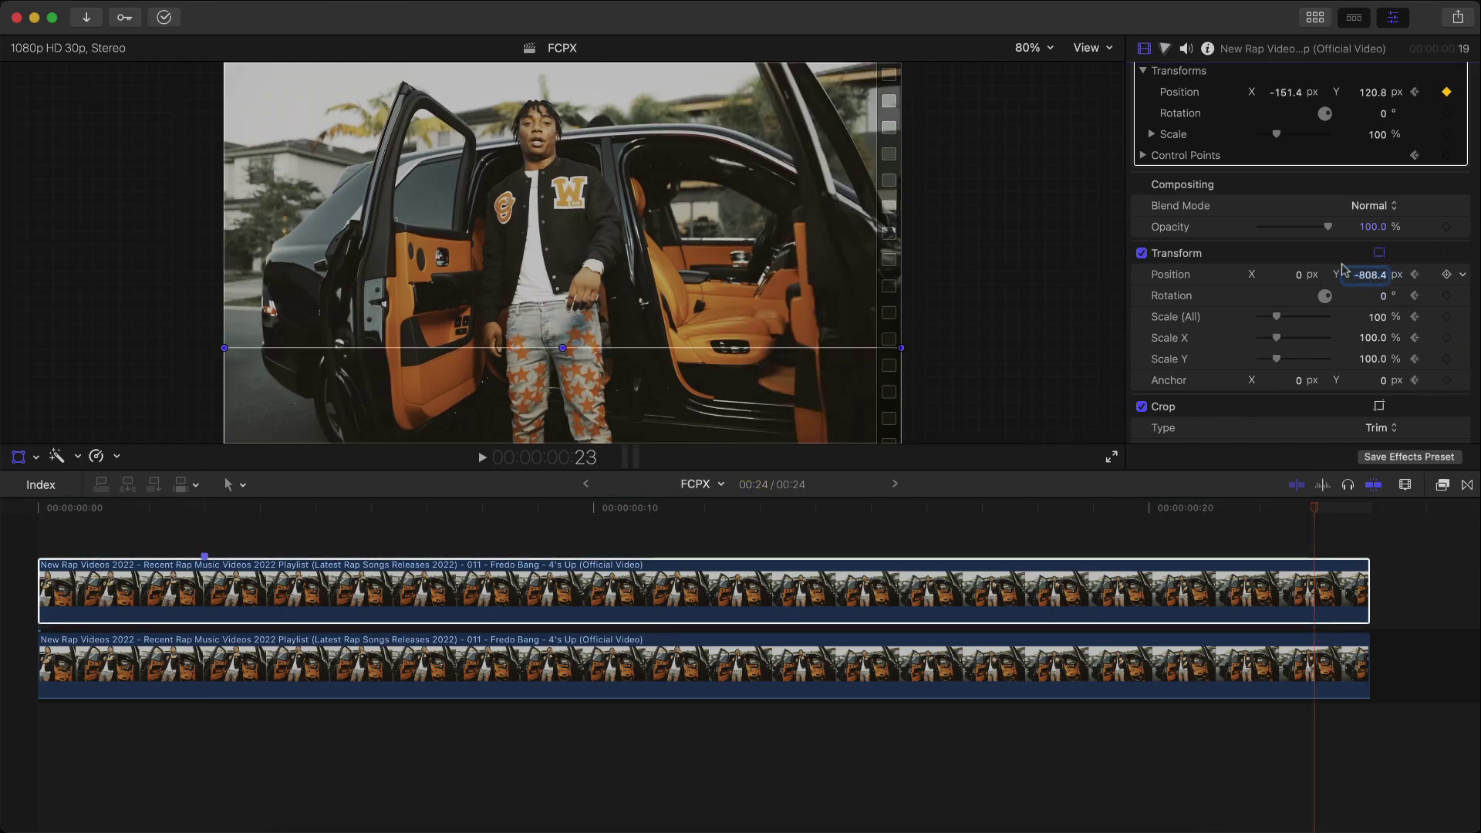
type("0")
key("Return")
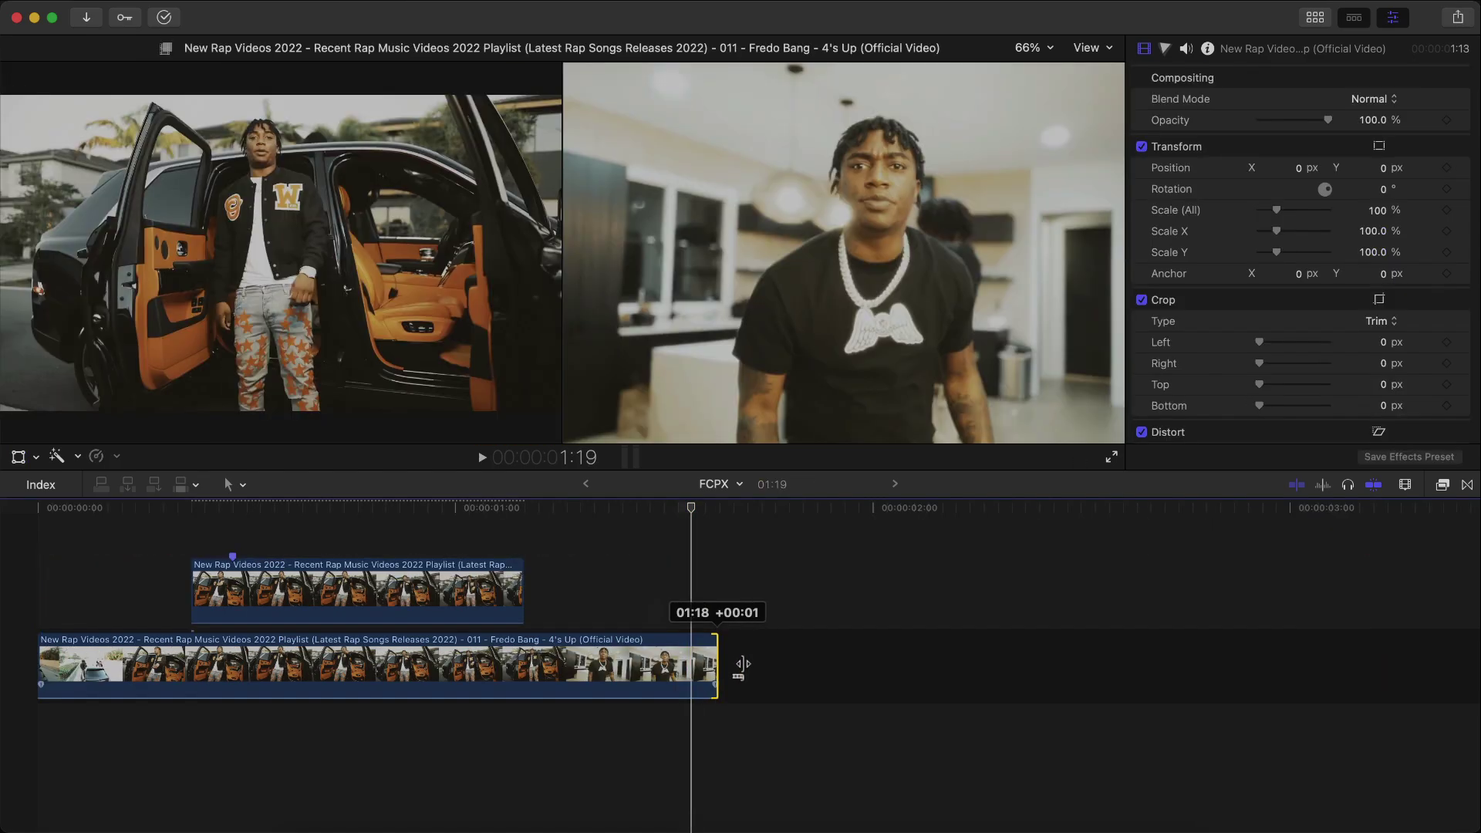
- Extend the end of the lower clip to 01:21 and show the upper clip's video animation
left_click_drag(743, 665, 771, 665)
left_click(351, 594)
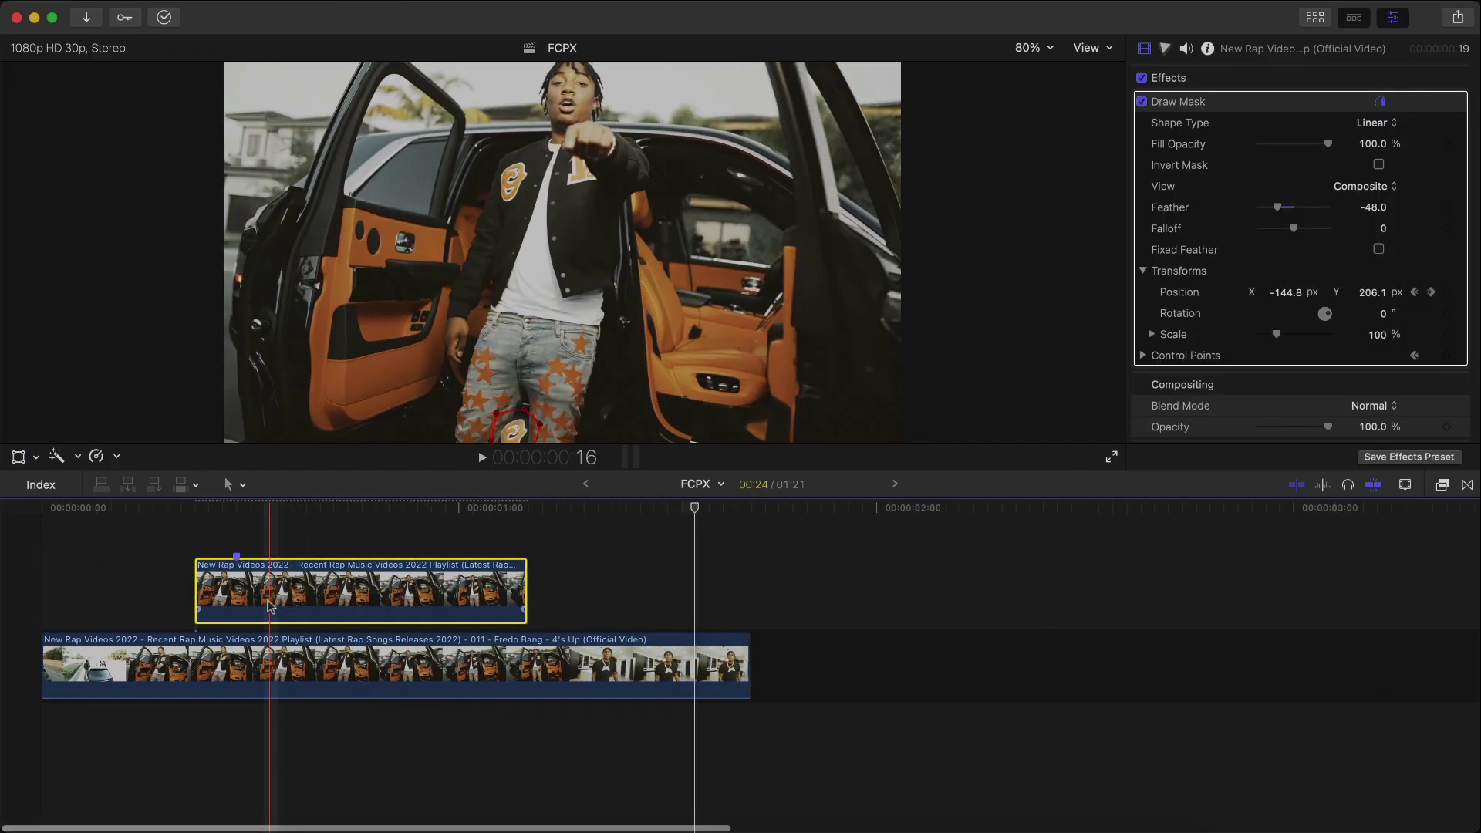
right_click(414, 580)
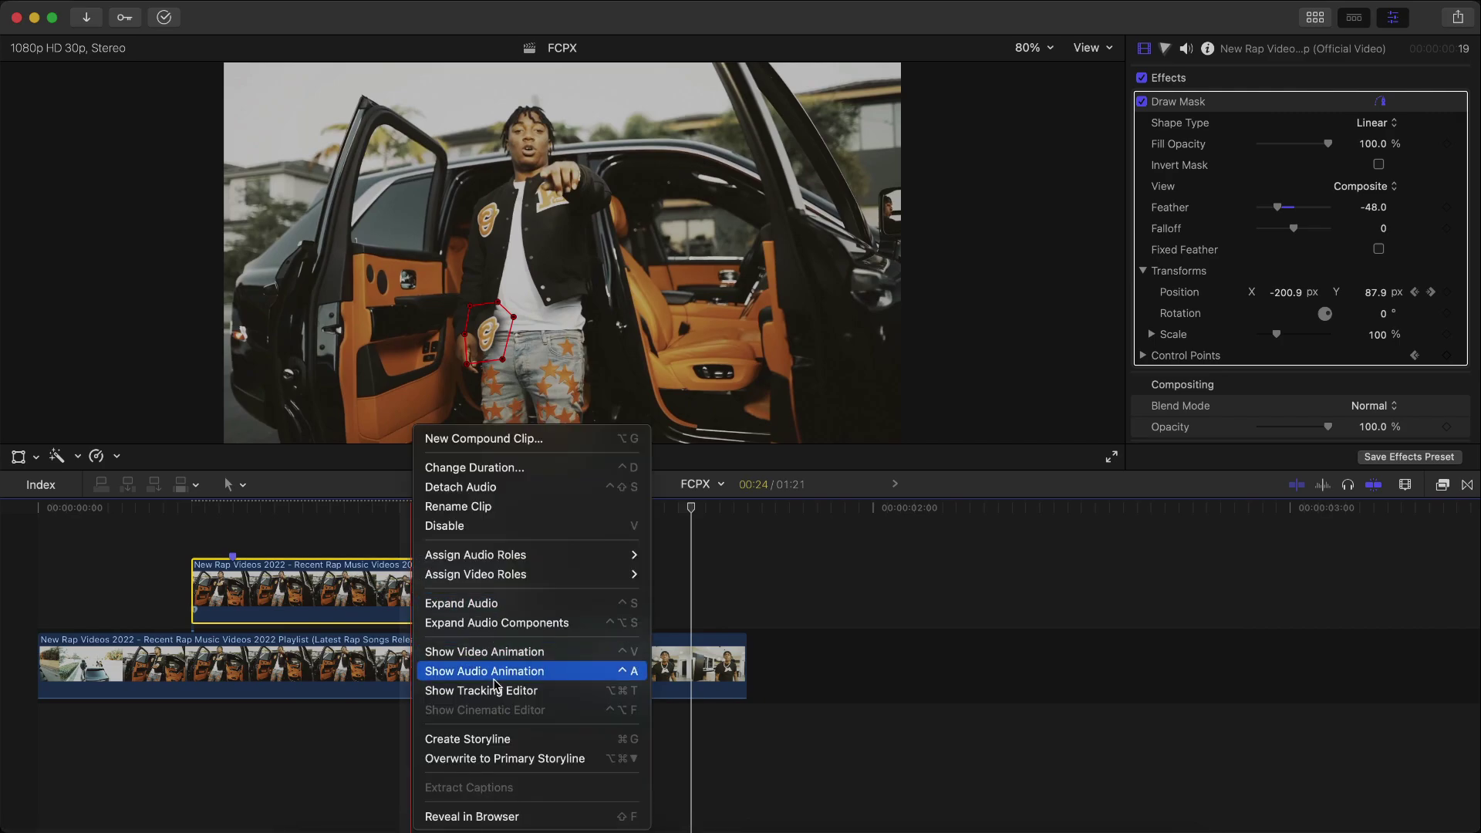
left_click(492, 653)
key("super+equal")
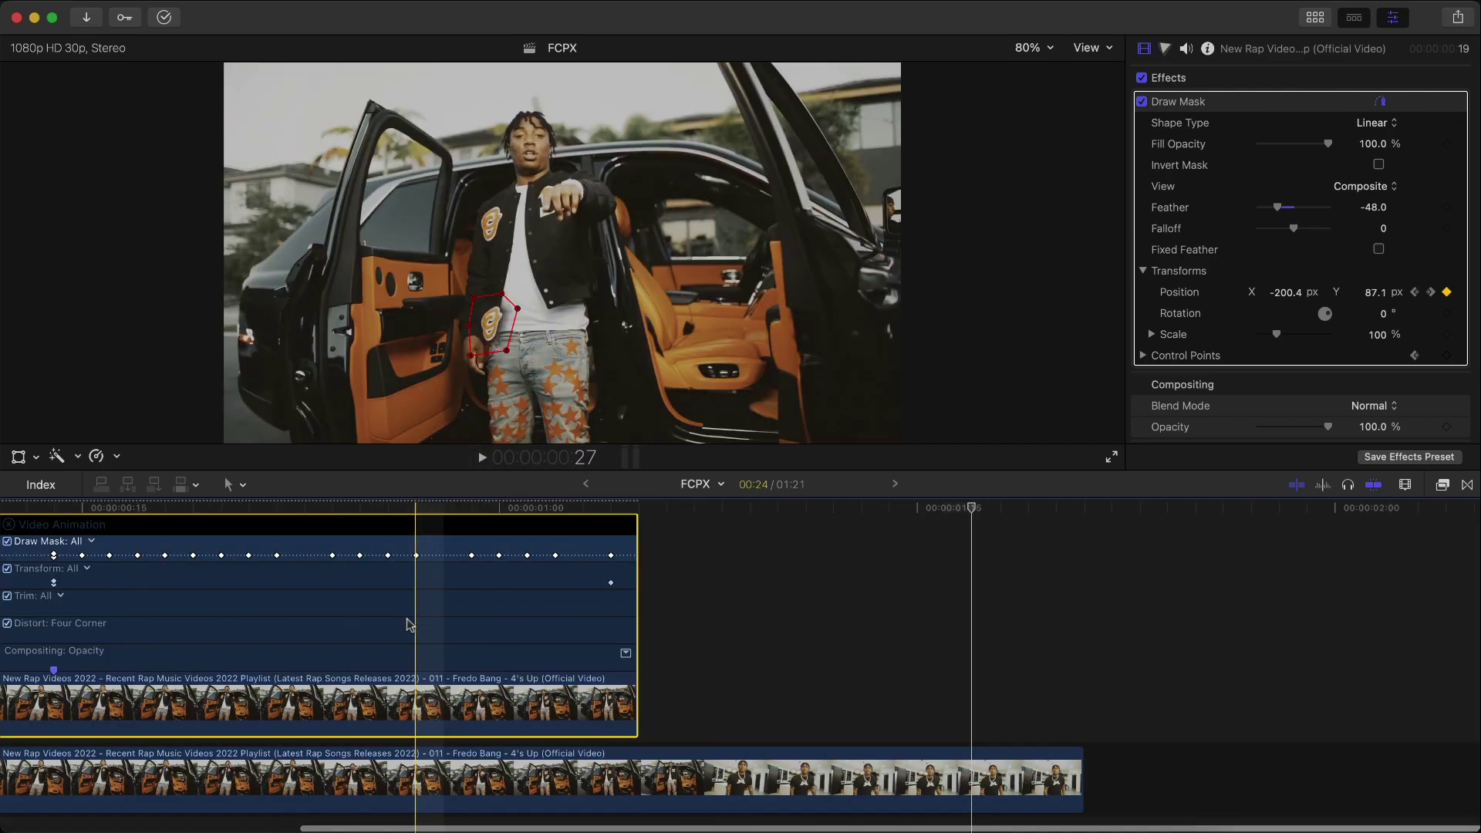
- Move the upper clip's ending Transform keyframe earlier to frame 24, hide the video animation, and play back the rising patch
left_click_drag(378, 626, 287, 598)
key("space")
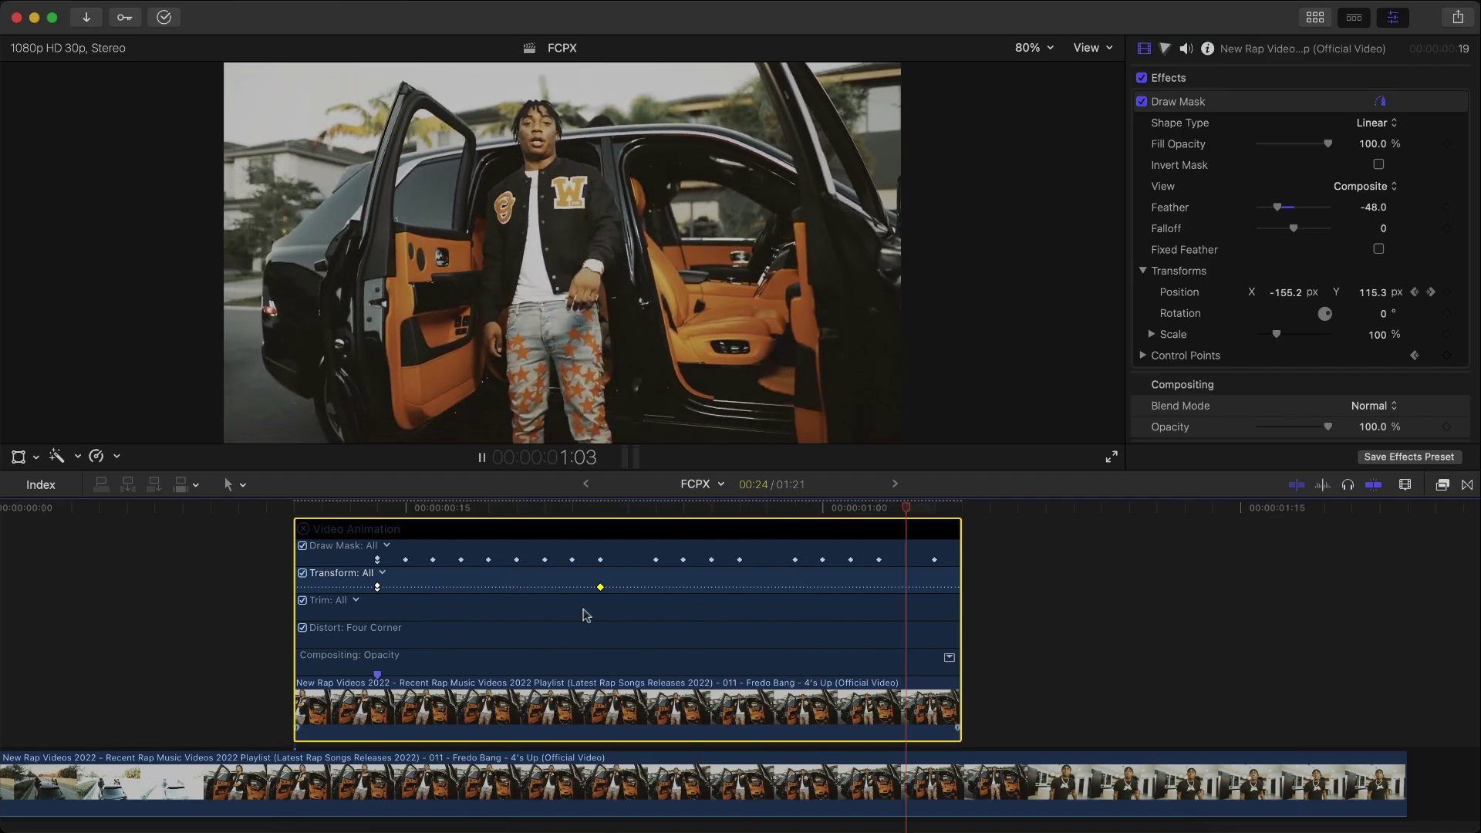
left_click(600, 587)
left_click_drag(601, 590, 656, 589)
left_click(303, 529)
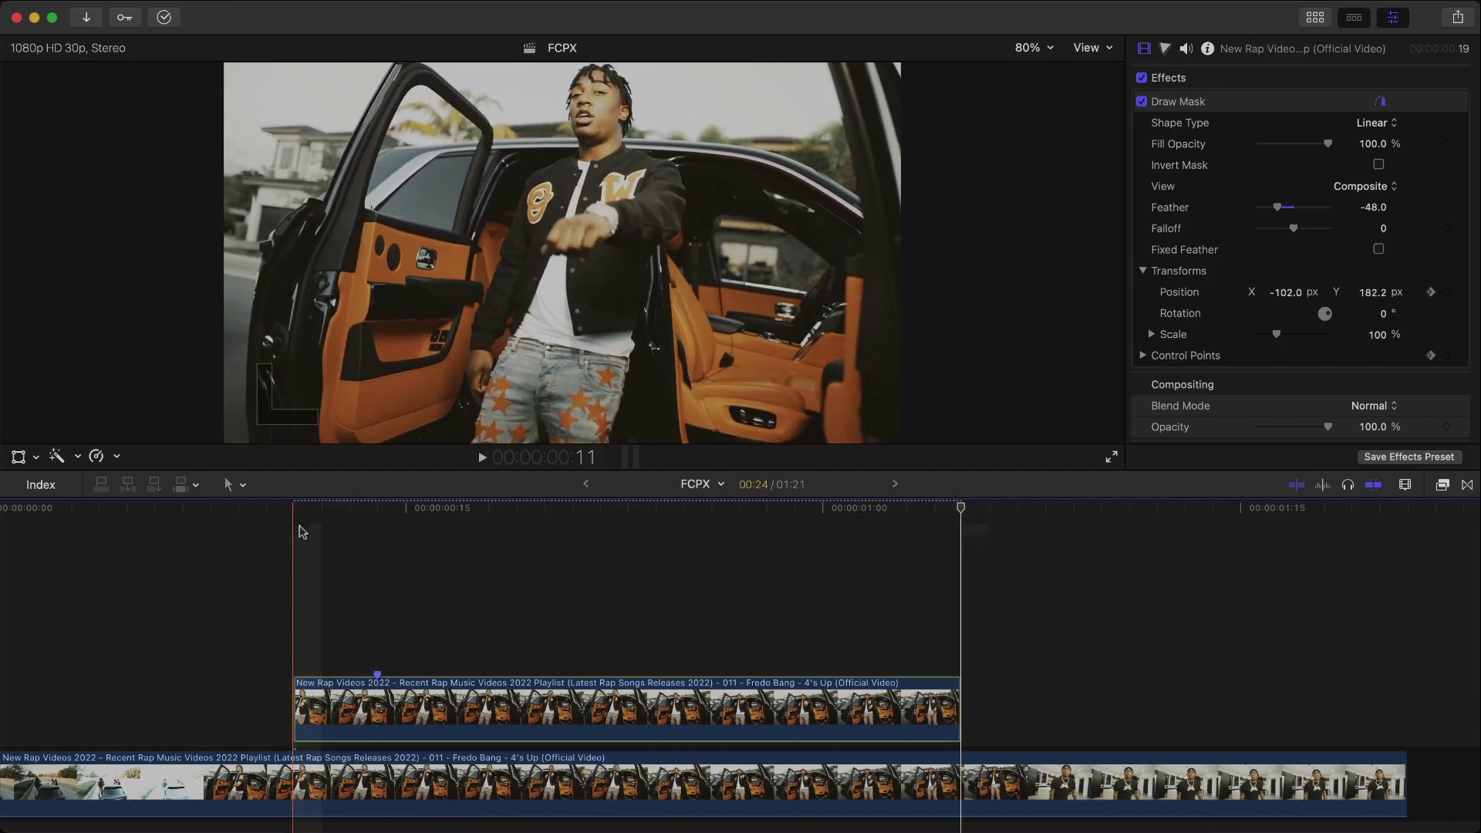
key("space")
key("space")
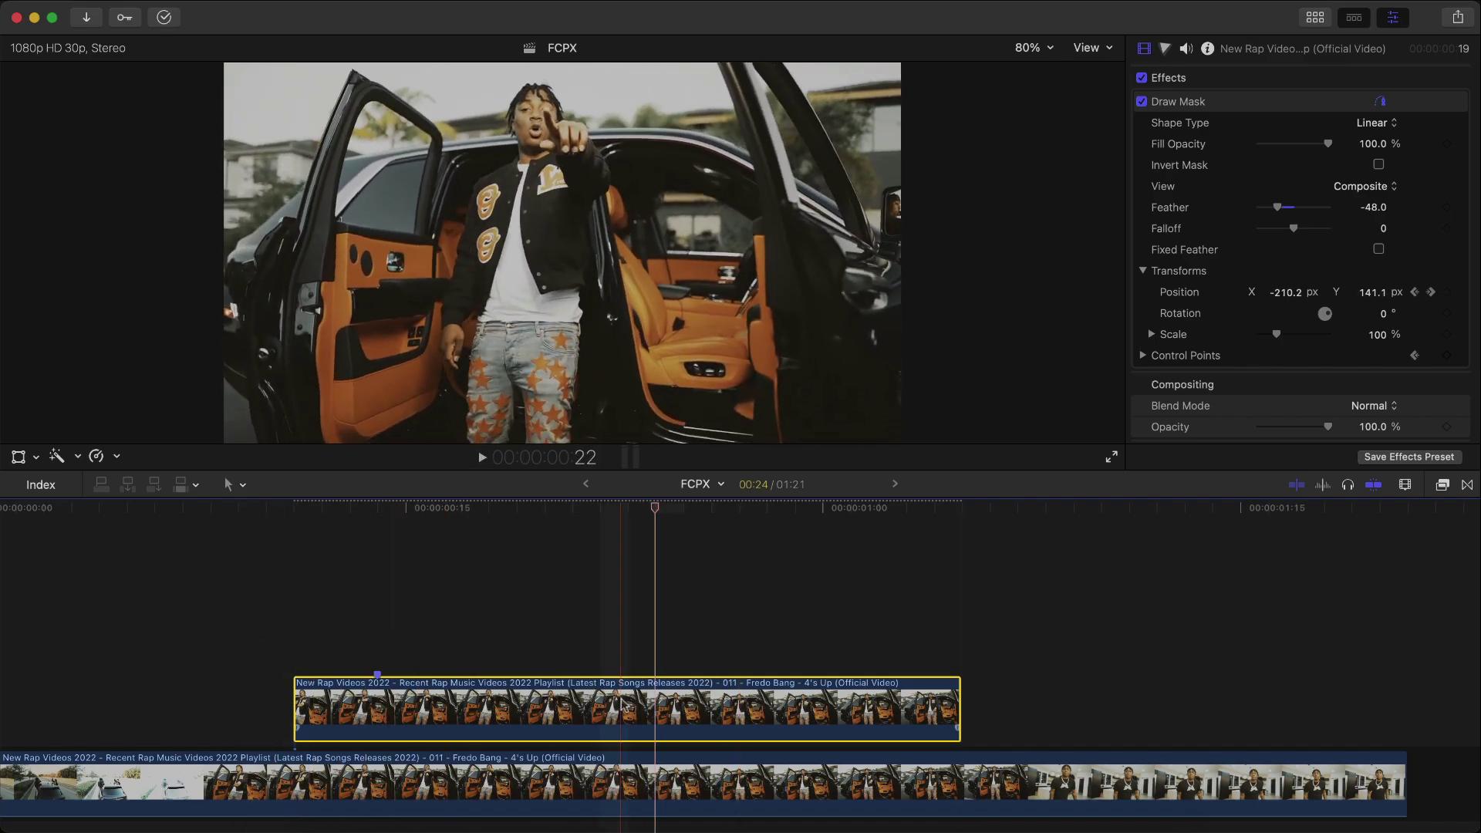
- Apply the Trails effect to the upper masked clip and play back the animated patch
left_click(1443, 486)
scroll(1131, 569, "up", 5)
left_click(1108, 599)
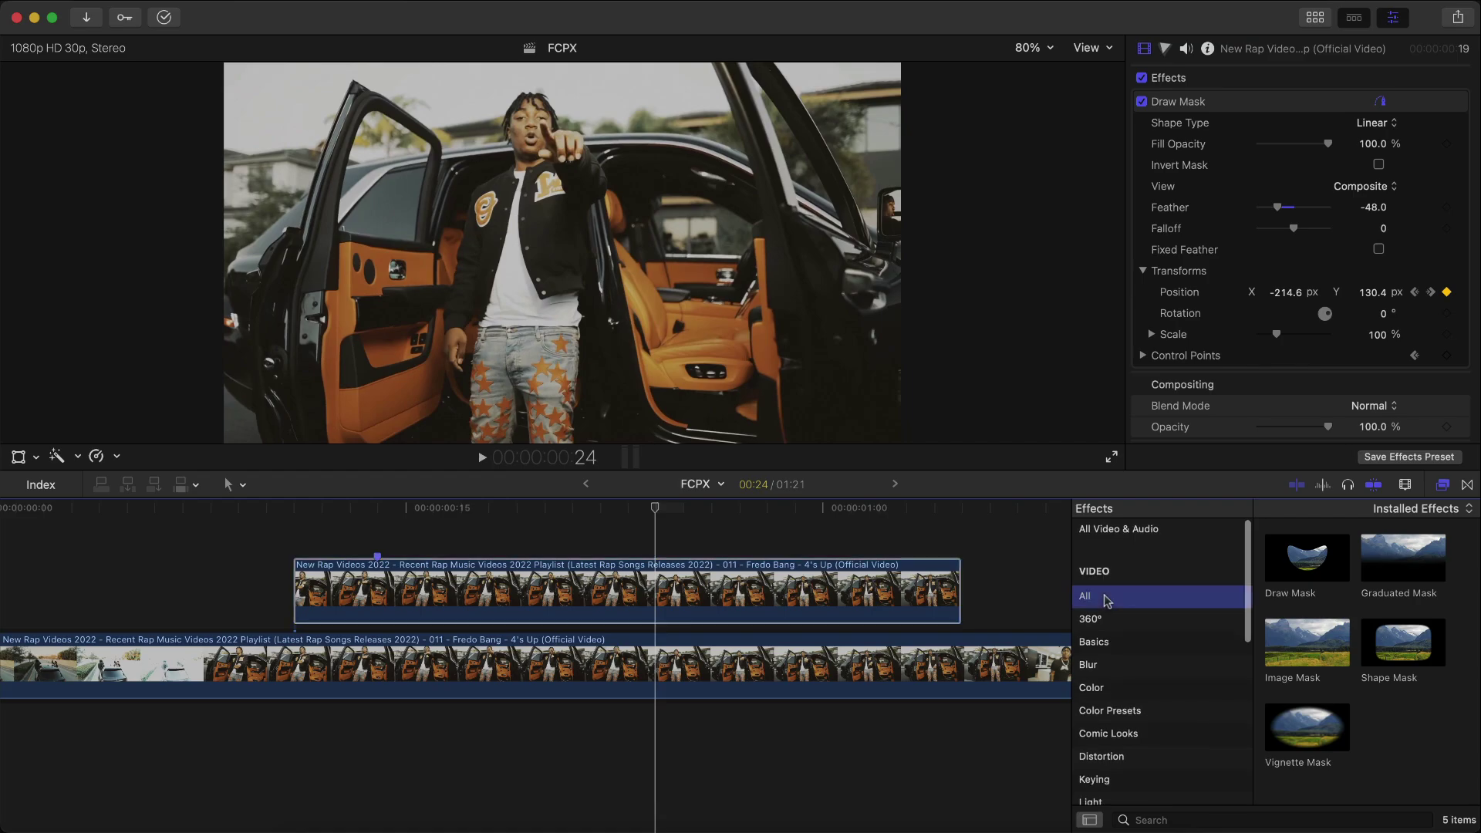
left_click(1134, 819)
type("trails")
left_click_drag(1307, 557, 677, 598)
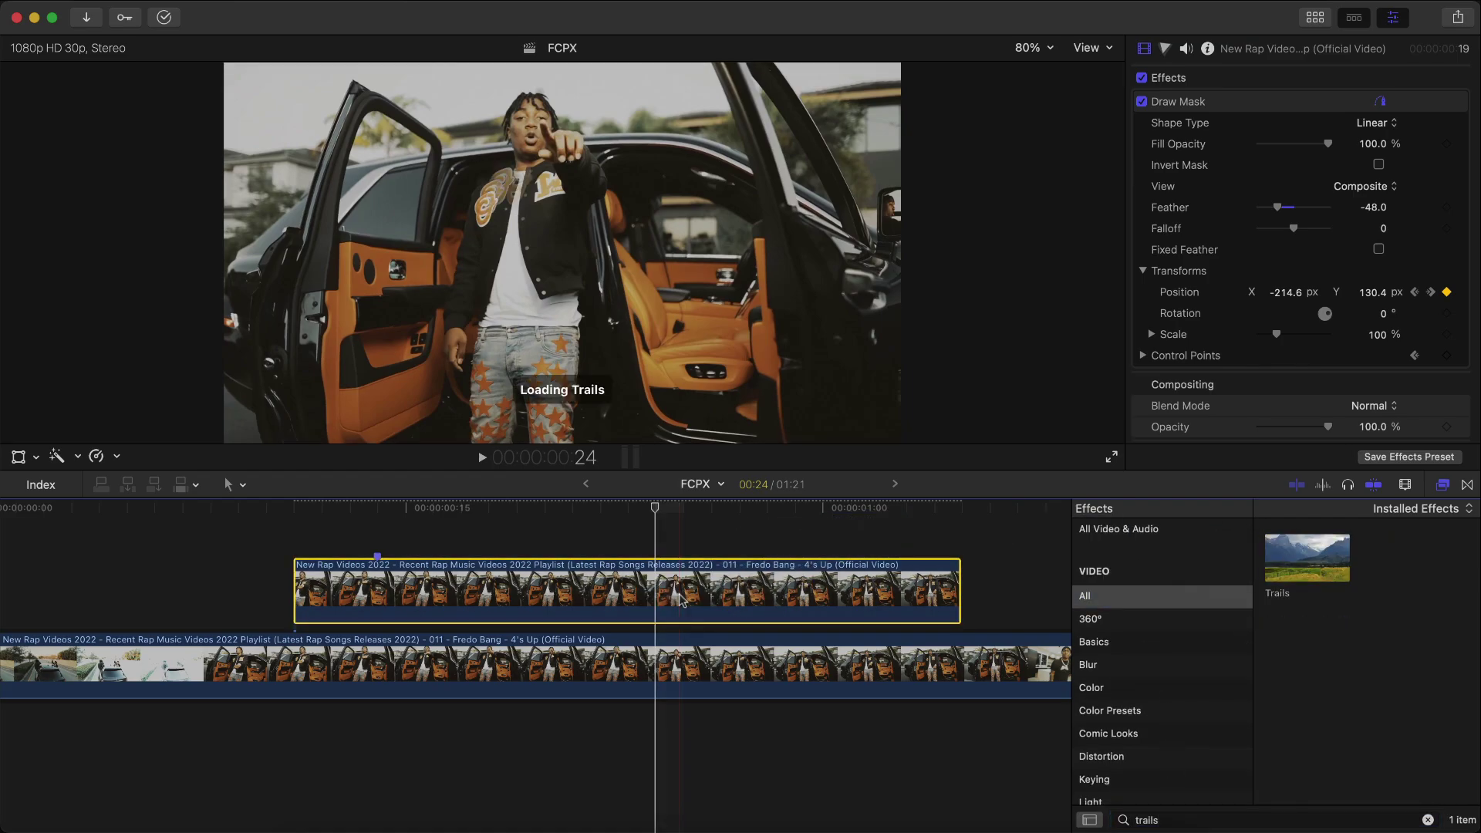
left_click(1443, 486)
scroll(1235, 309, "down", 3)
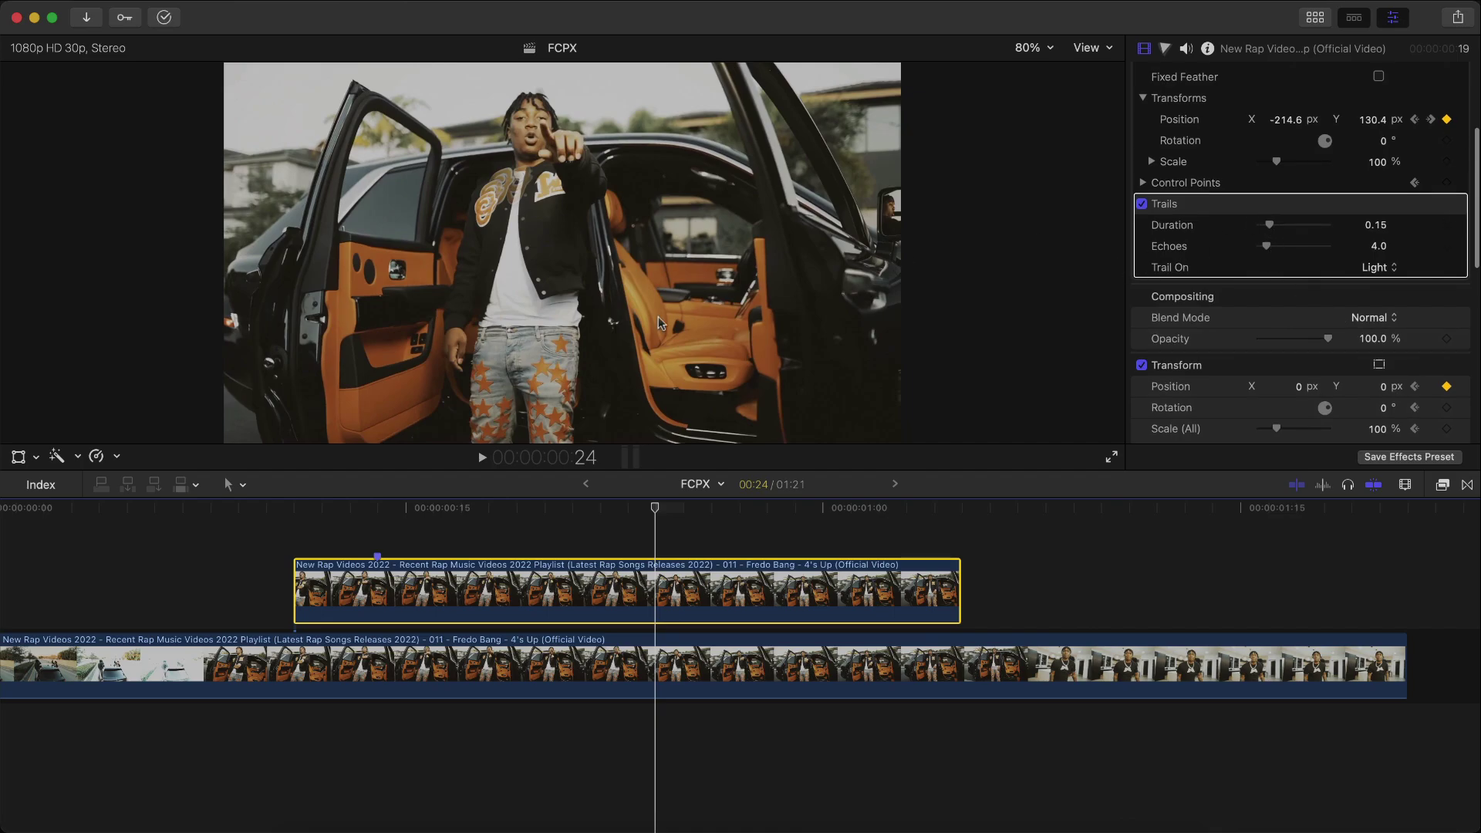
key("space")
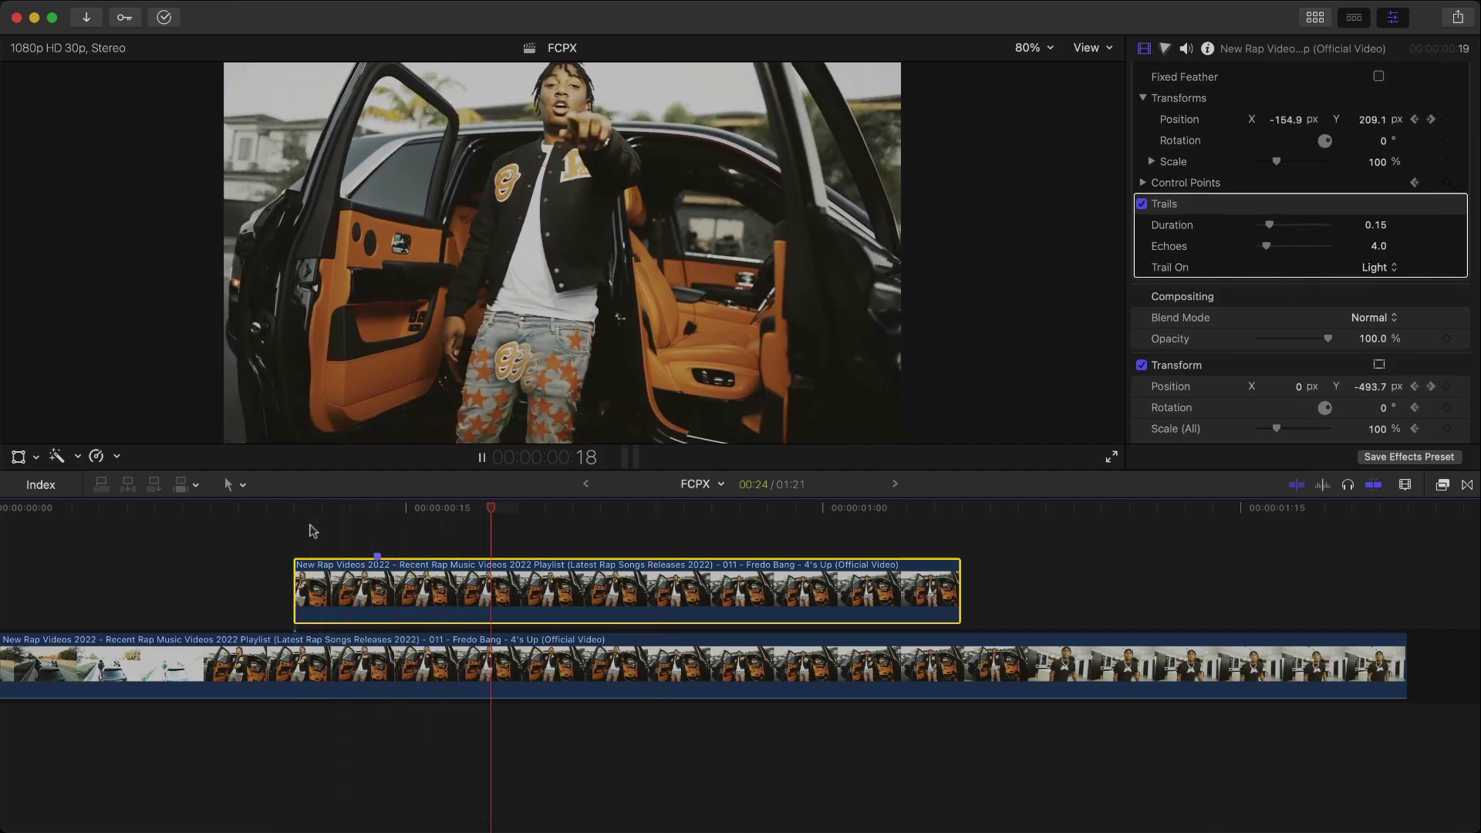
key("space")
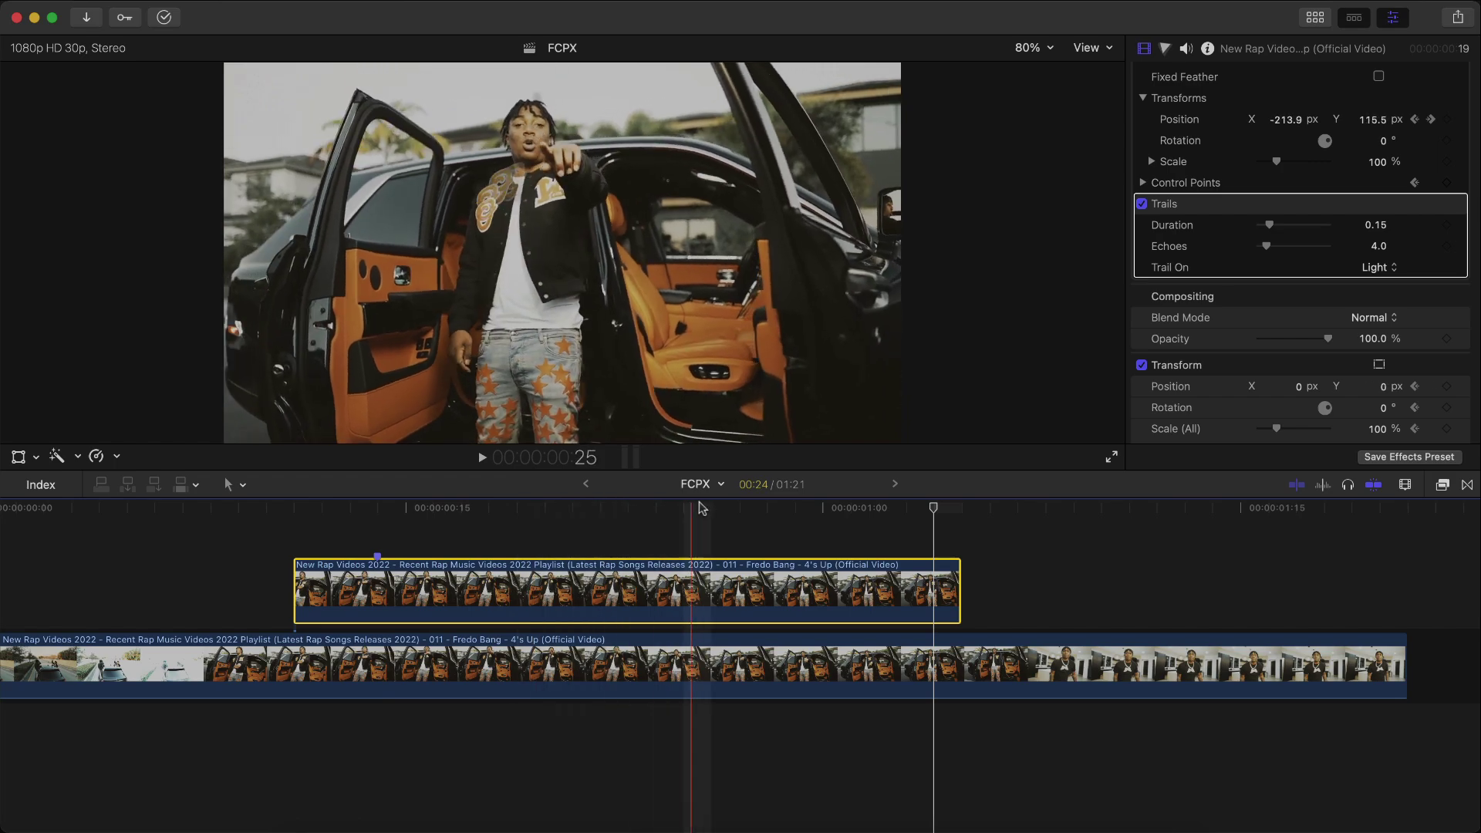
- Scrub through the upper masked clip to review the flying patch with the Trails effect
left_click_drag(771, 507, 841, 505)
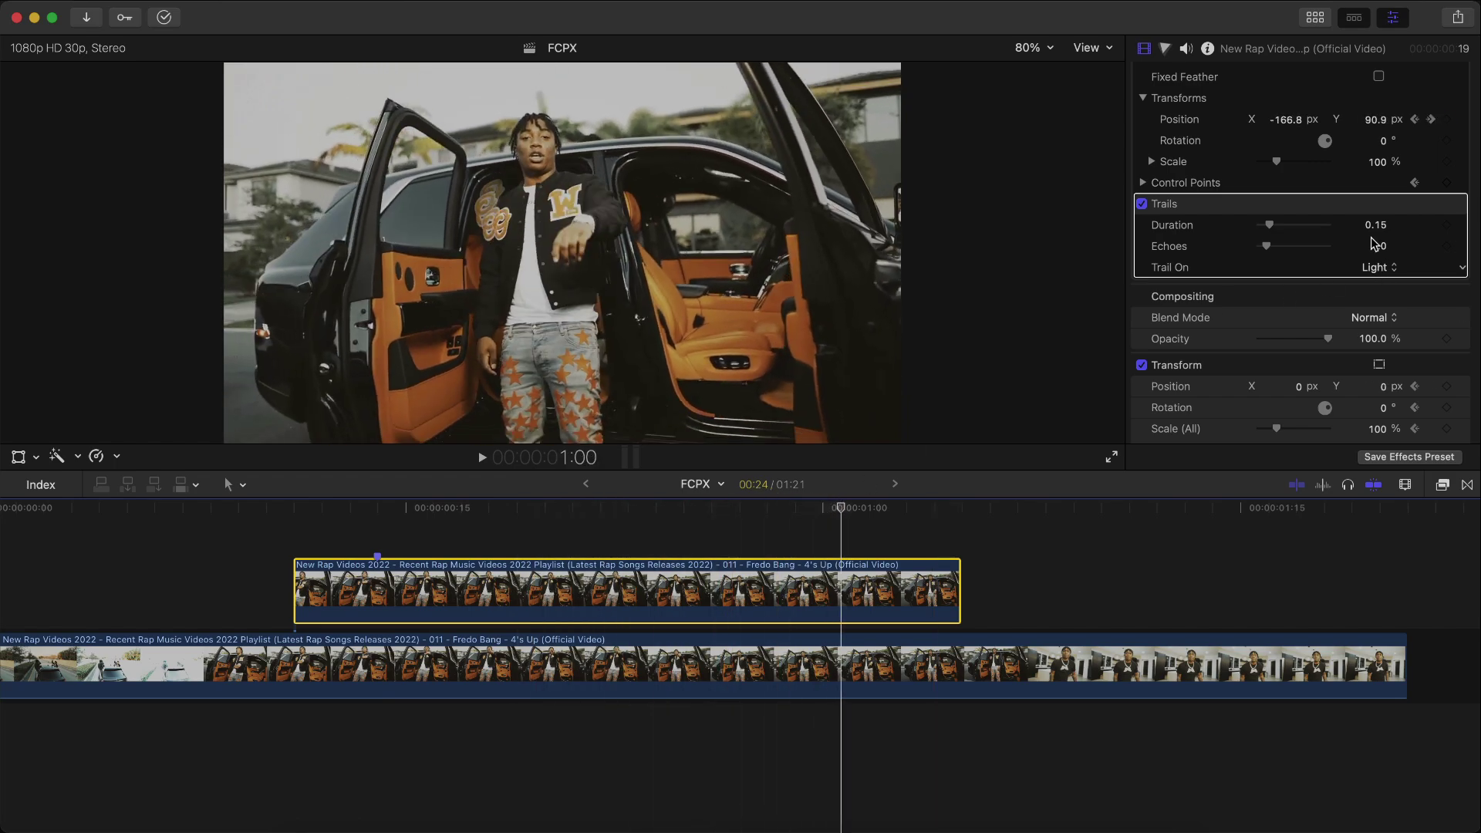
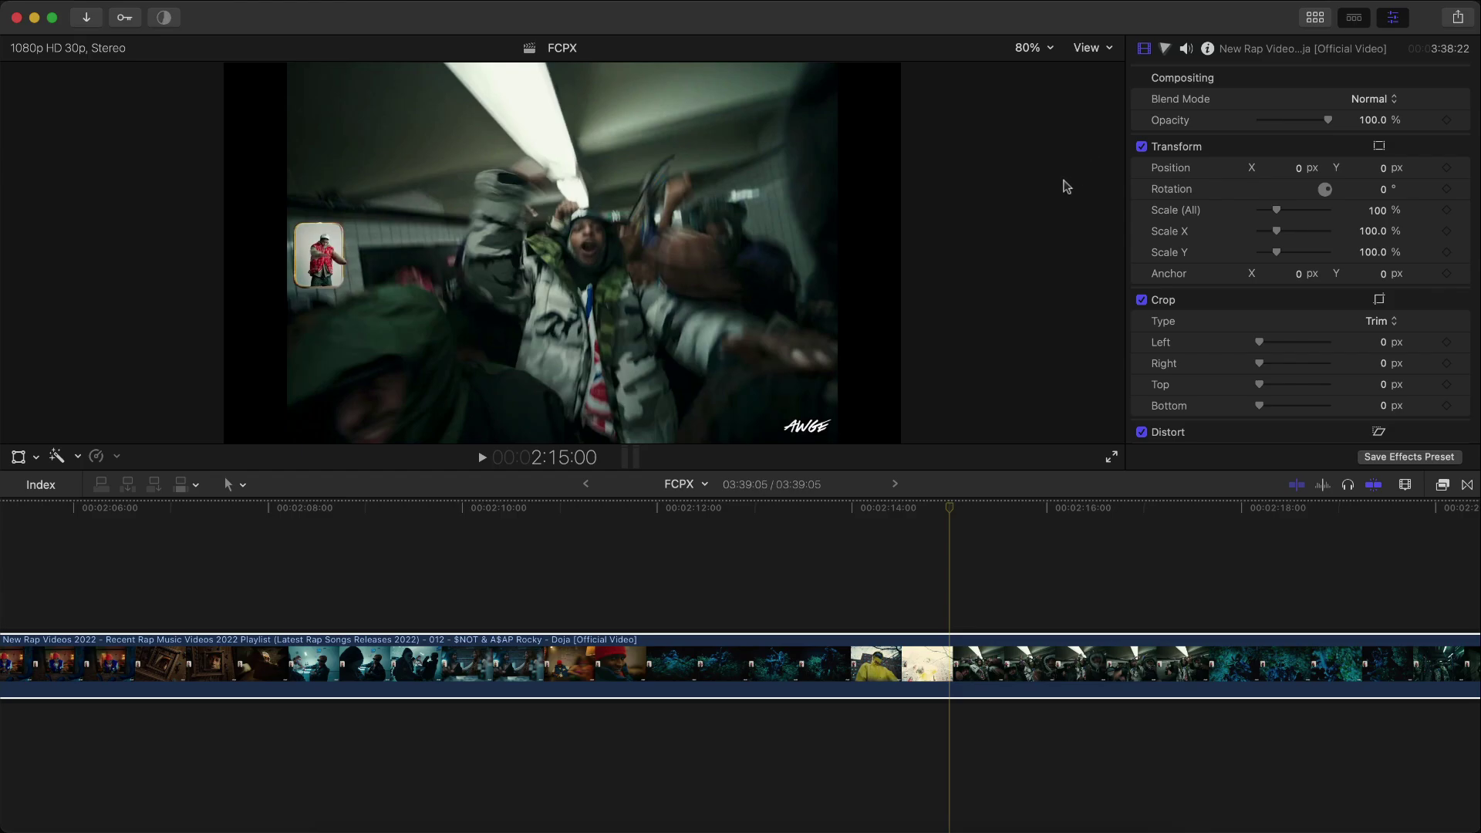
- Blade the new music video at 00:02:15:00 to isolate the crowd shot as a 02:11 clip
scroll(812, 586, "right", 5)
key("super+b")
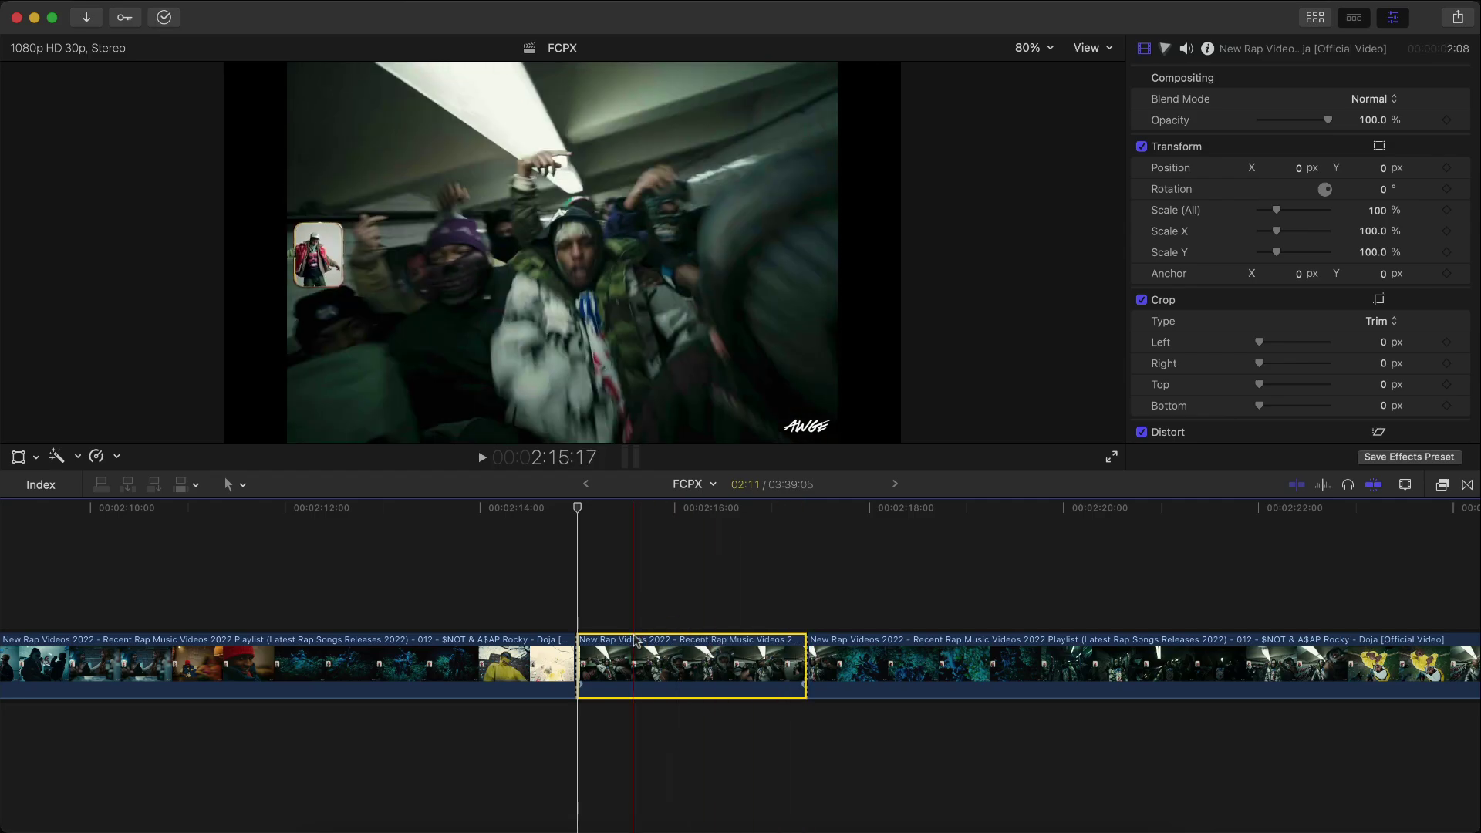
key("super+equal")
key("super+equal")
key("super+equal")
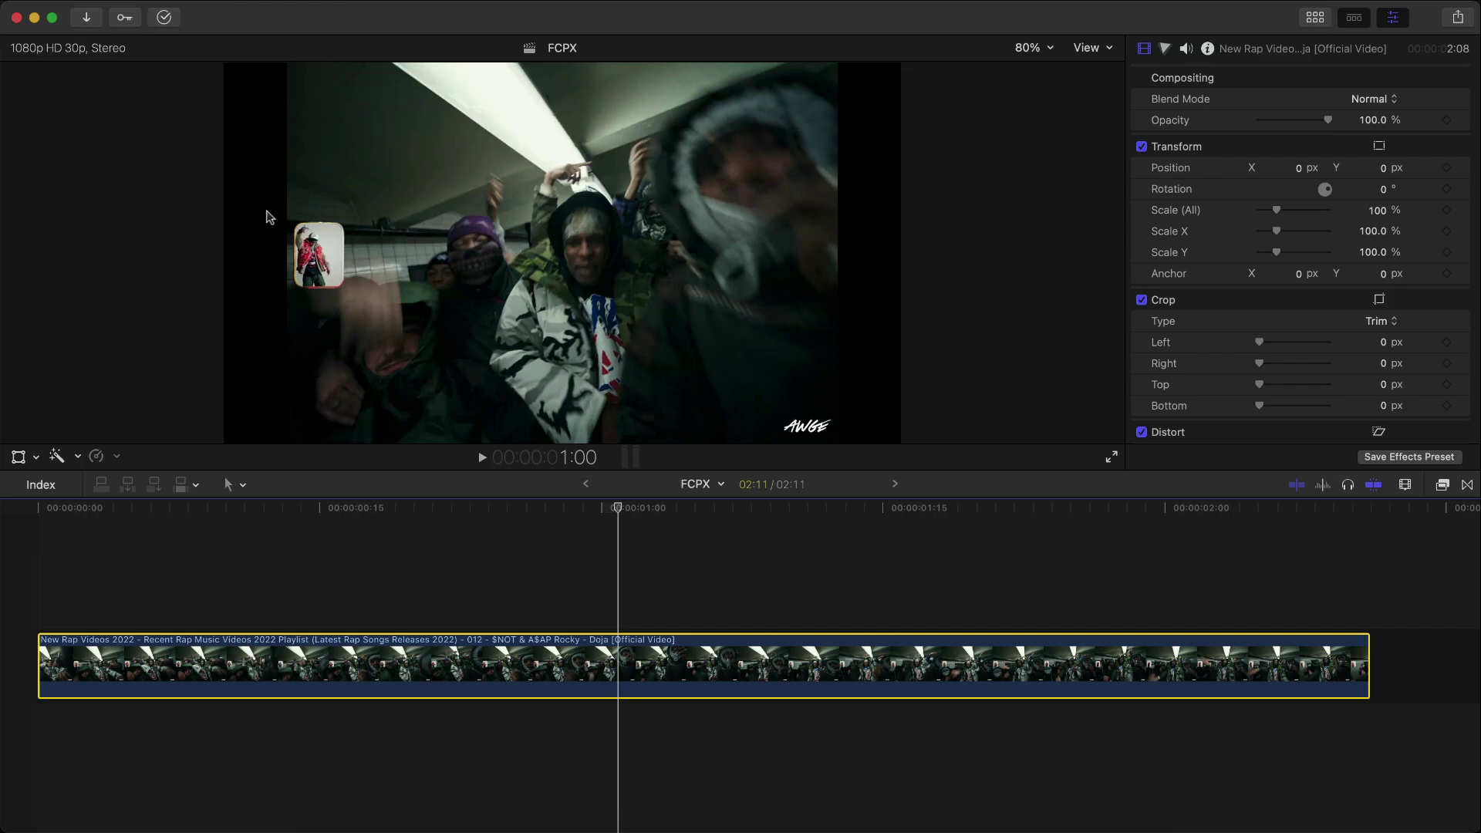
- Crop the crowd clip with the Crop type so the picture fills the whole frame, and apply the crop
left_click(36, 458)
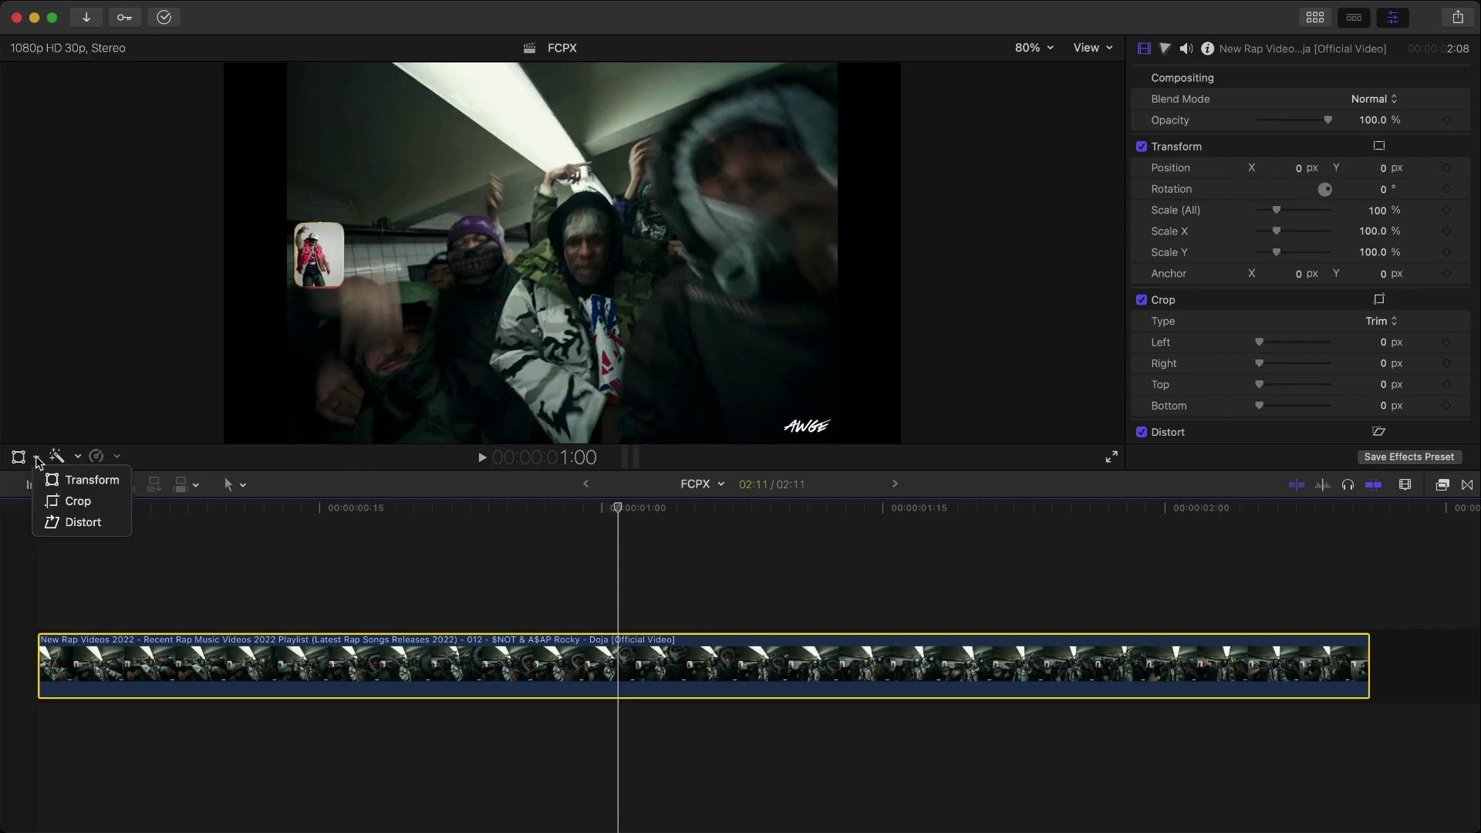
left_click(75, 502)
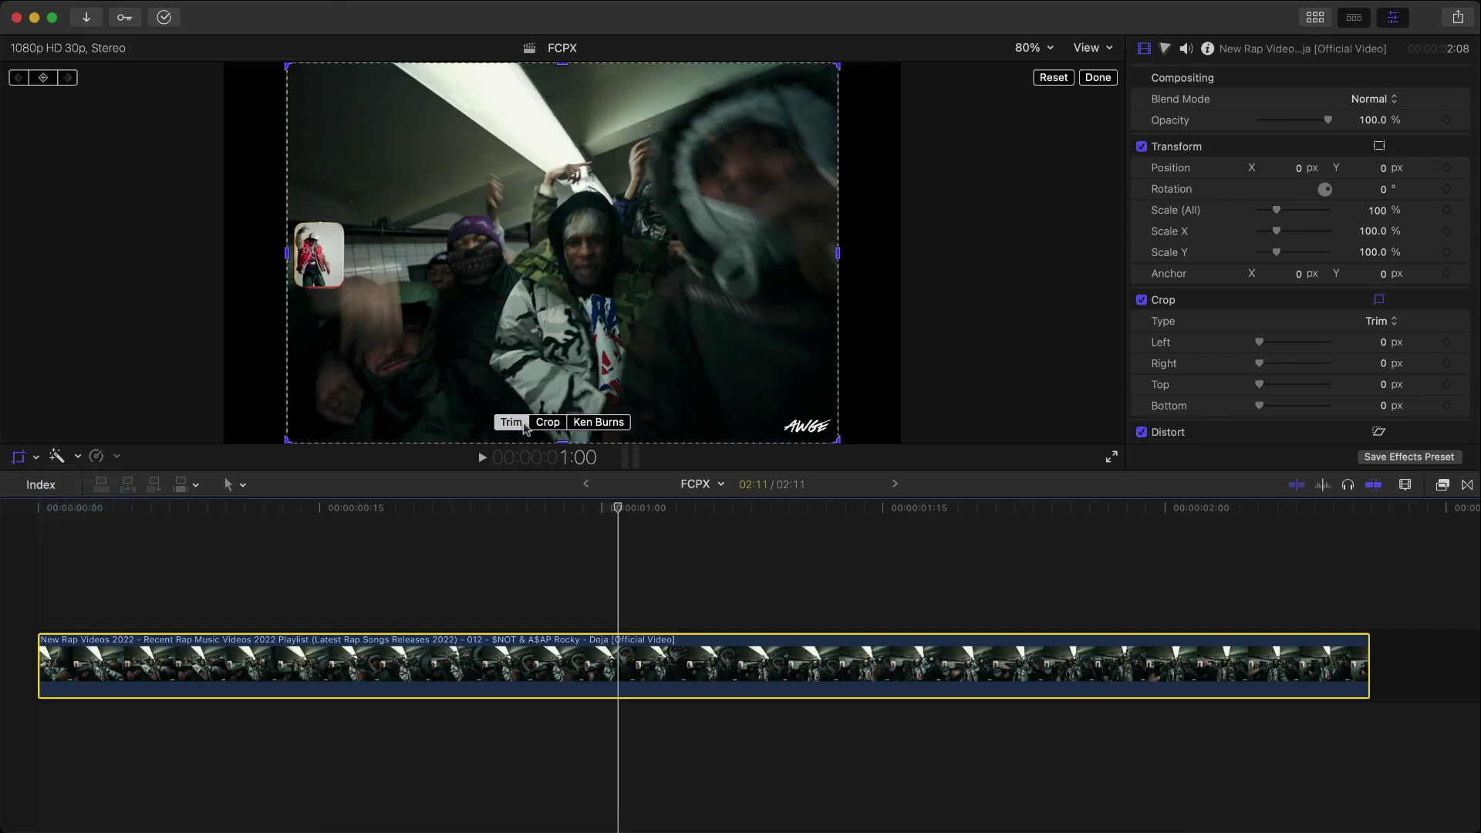
left_click(557, 424)
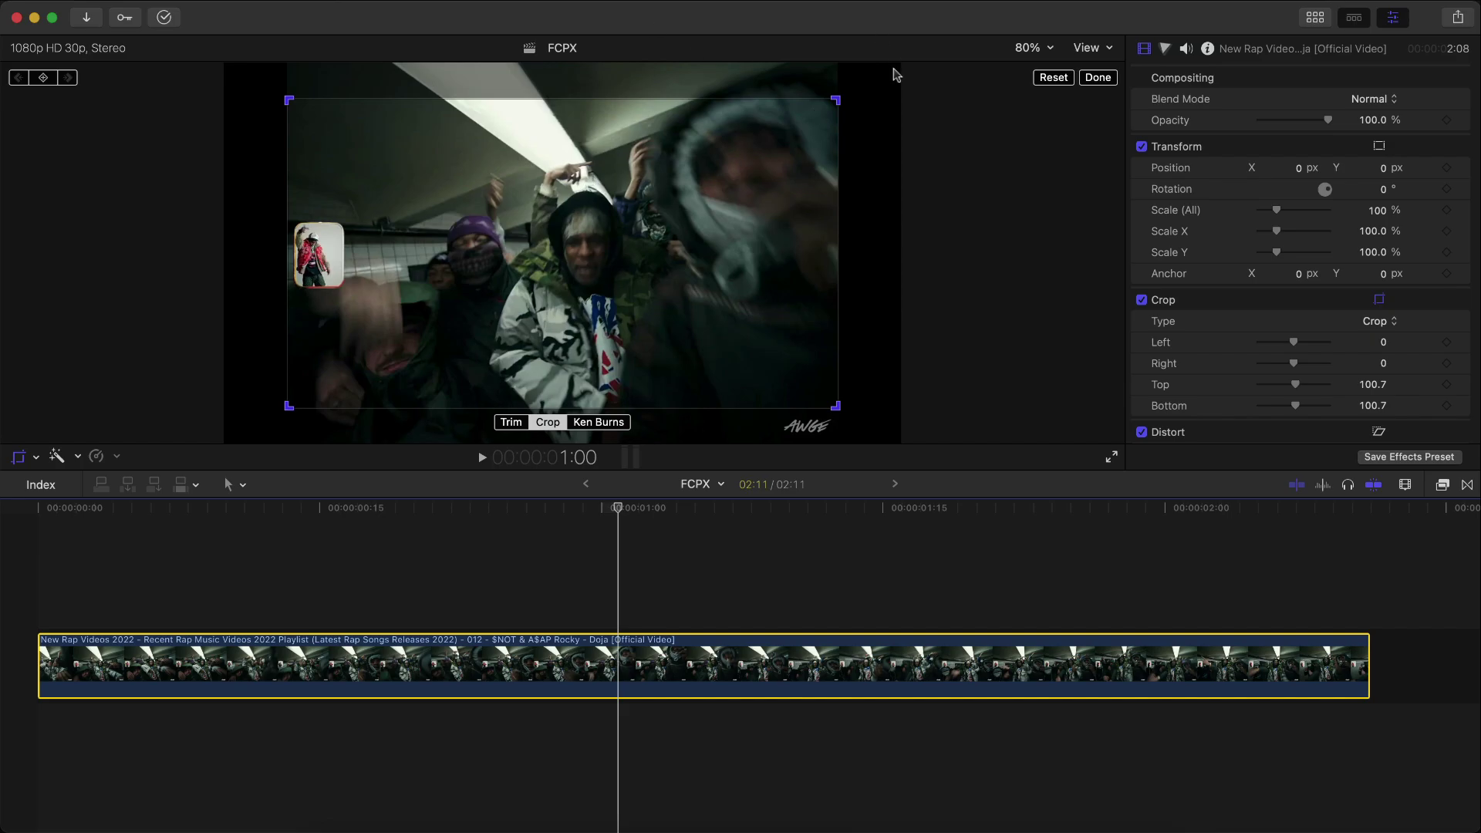
left_click(1098, 78)
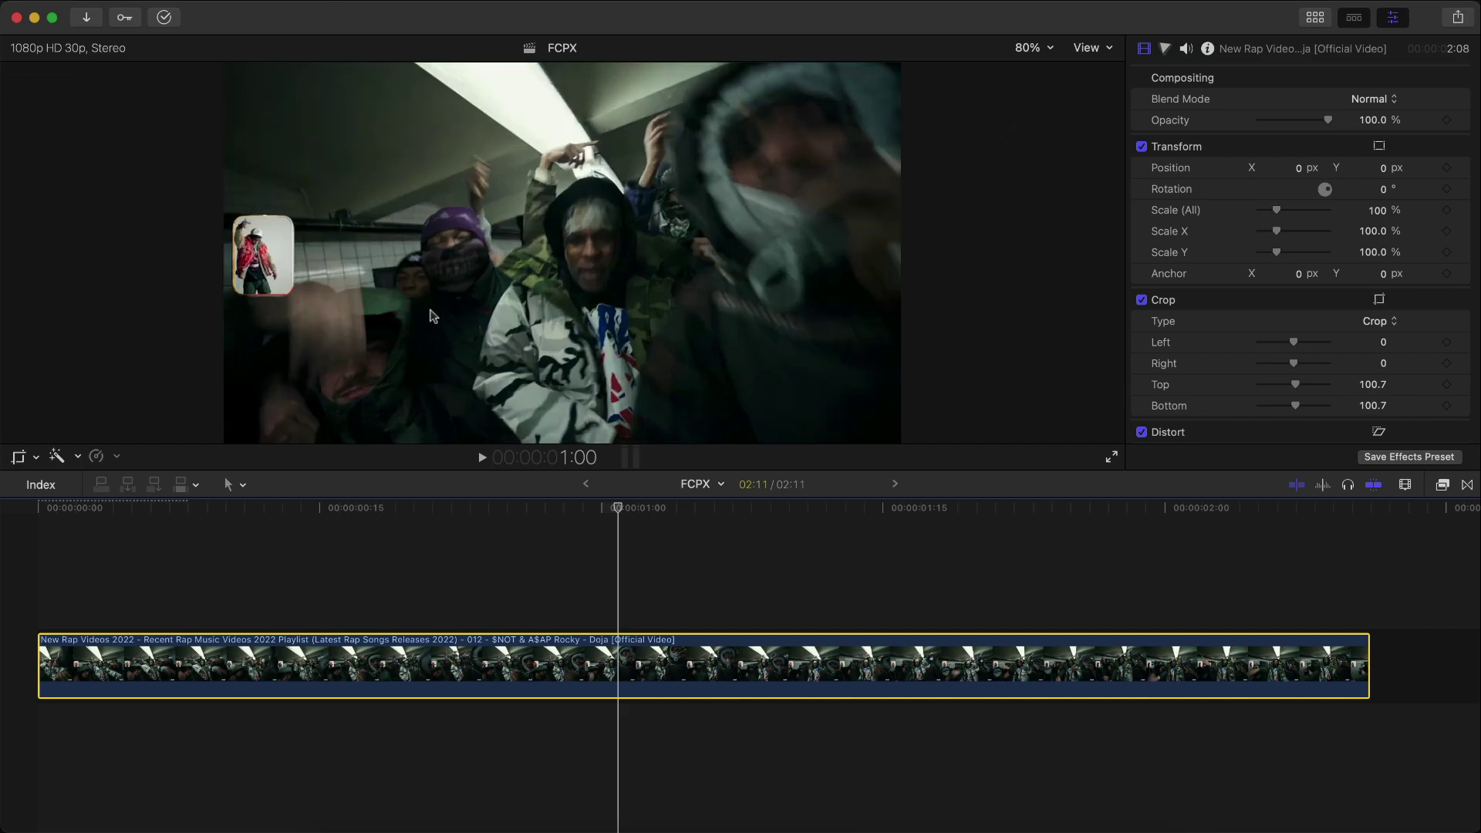
left_click(36, 457)
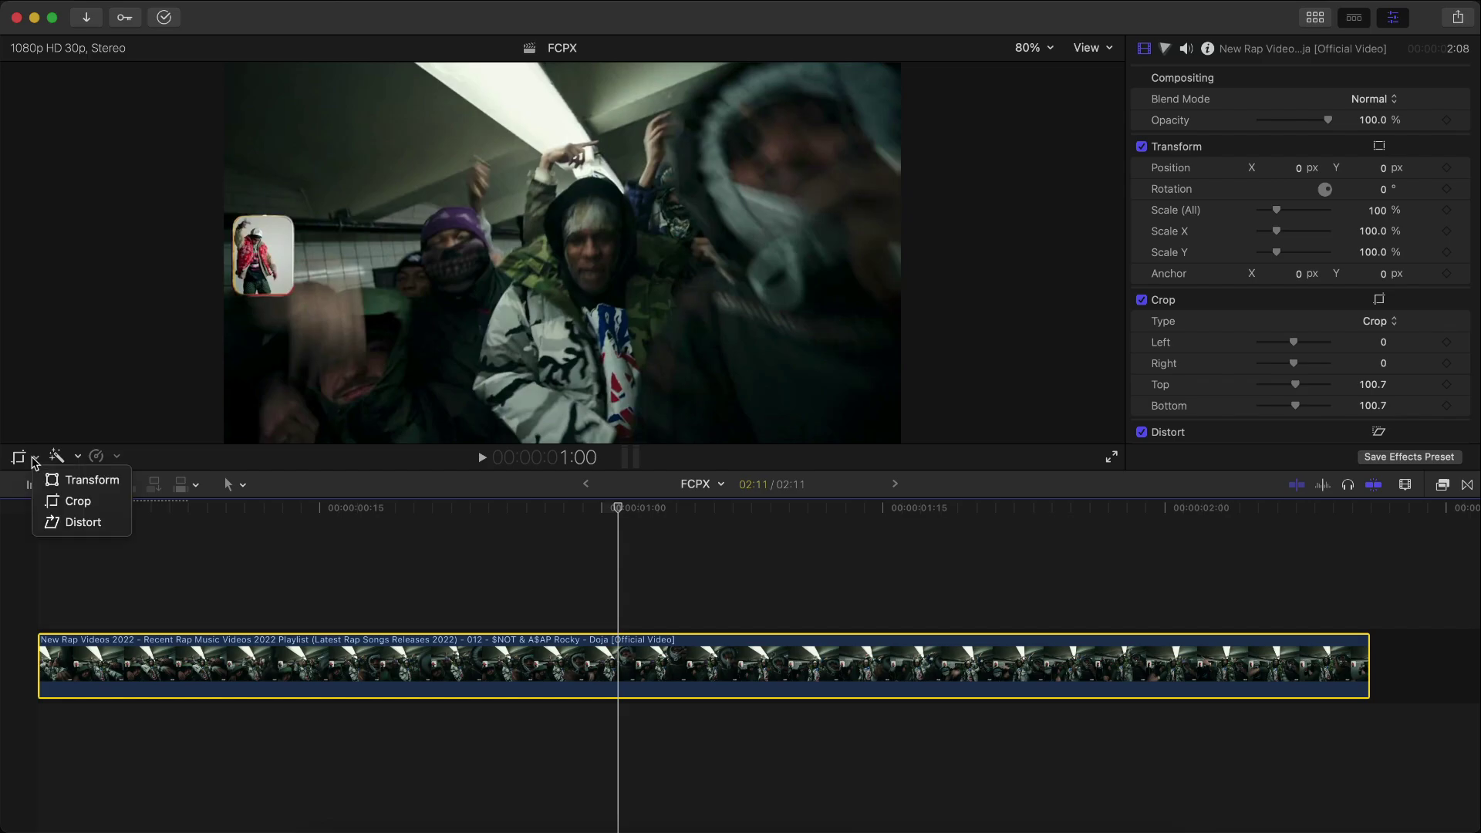
left_click(68, 479)
left_click_drag(579, 103, 654, 185)
key("super+z")
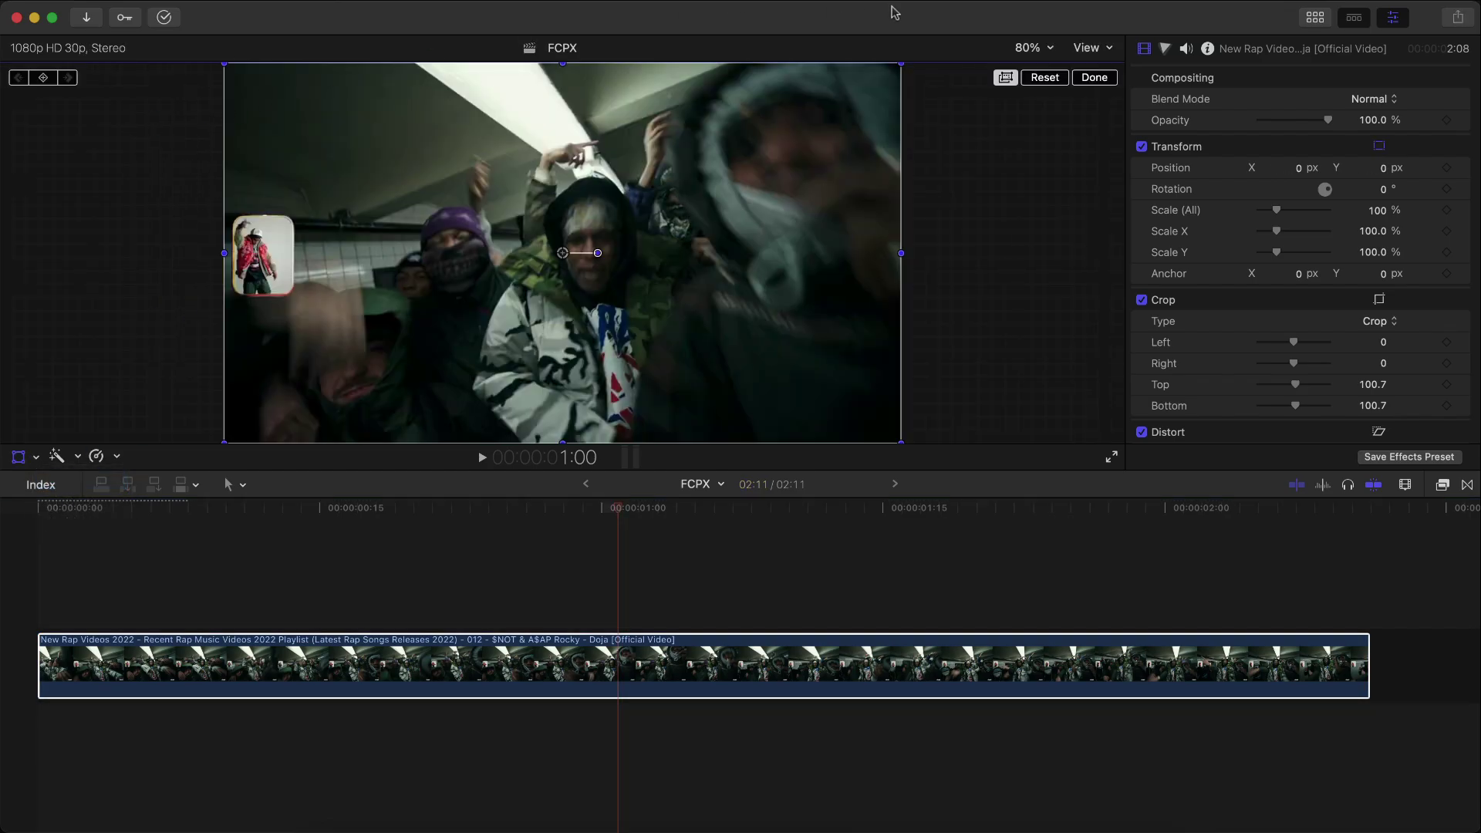
left_click(1095, 78)
left_click(332, 665)
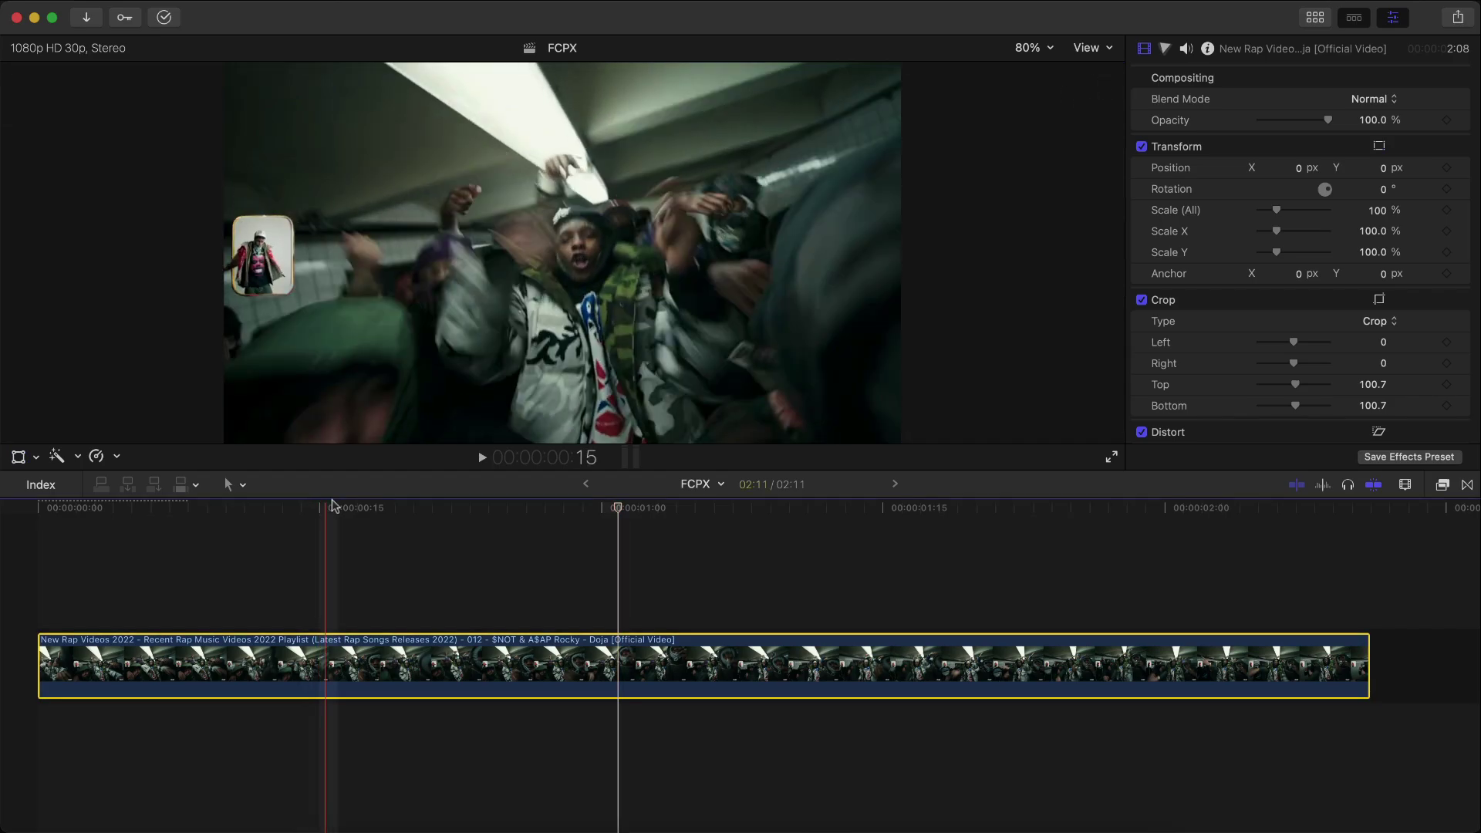
- Turn on the Transform controls at the clip's start and show the horizon overlay in the viewer
left_click(18, 457)
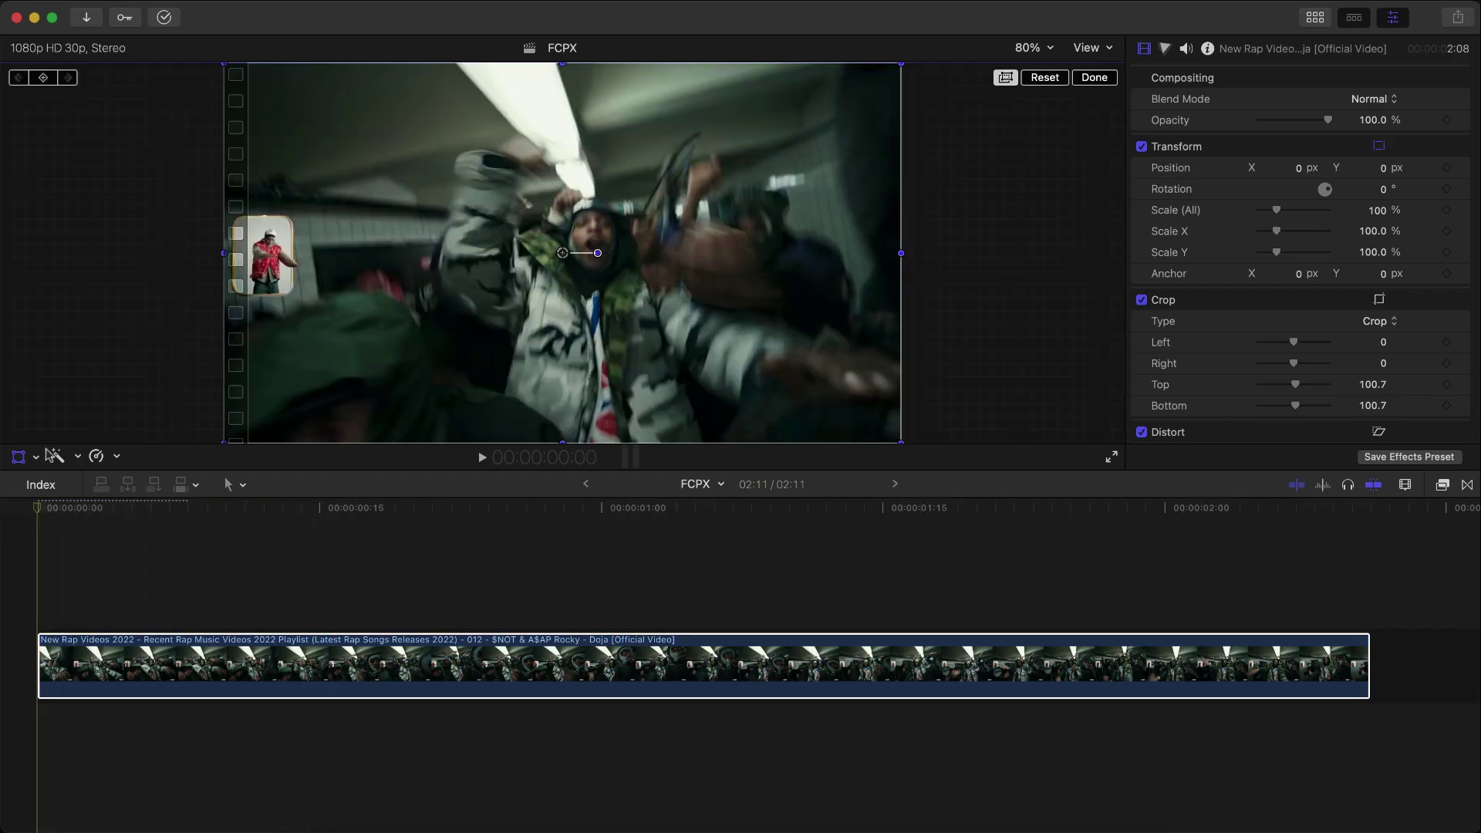
left_click(1112, 48)
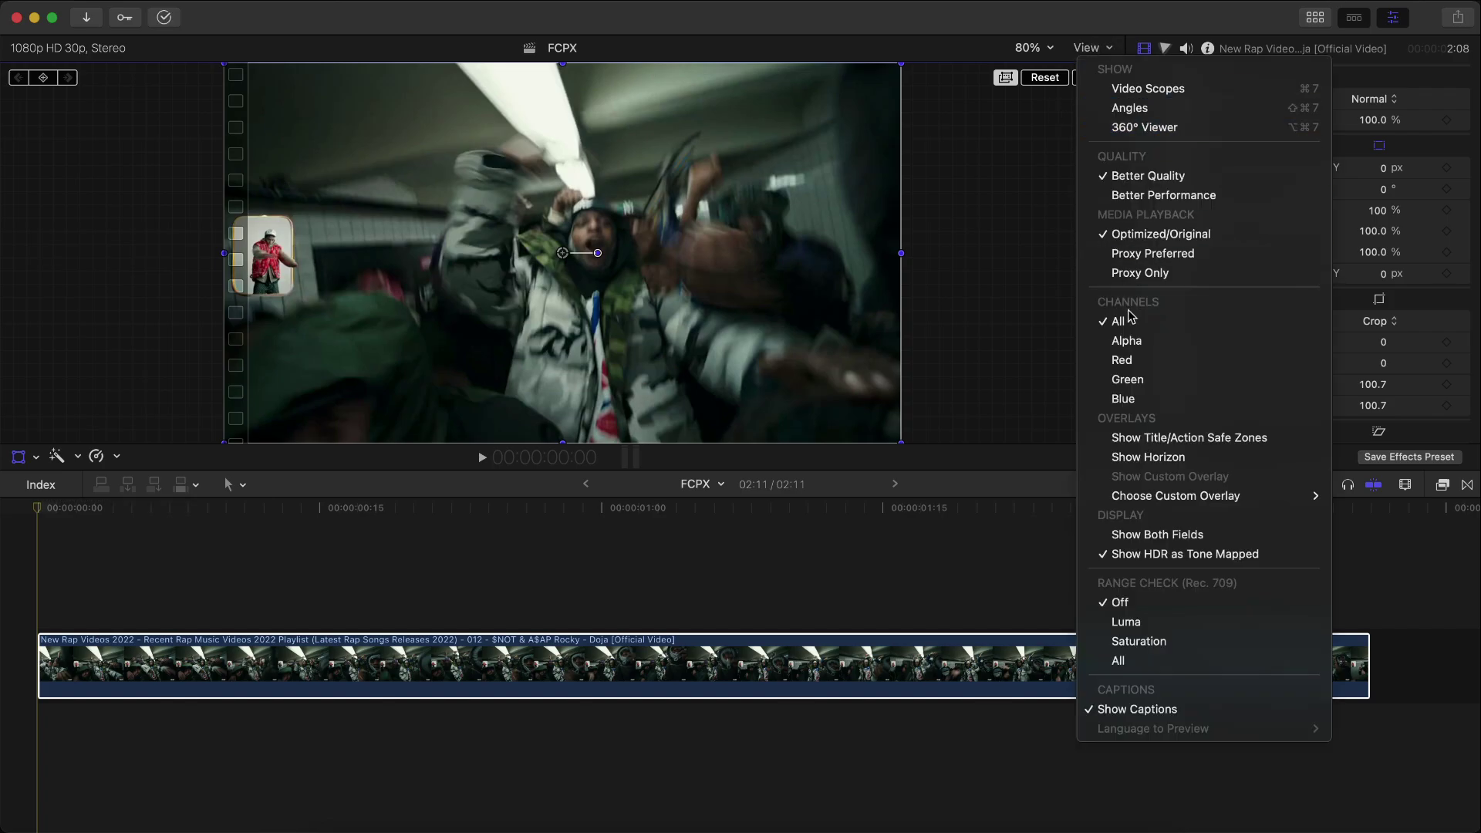
left_click(1136, 461)
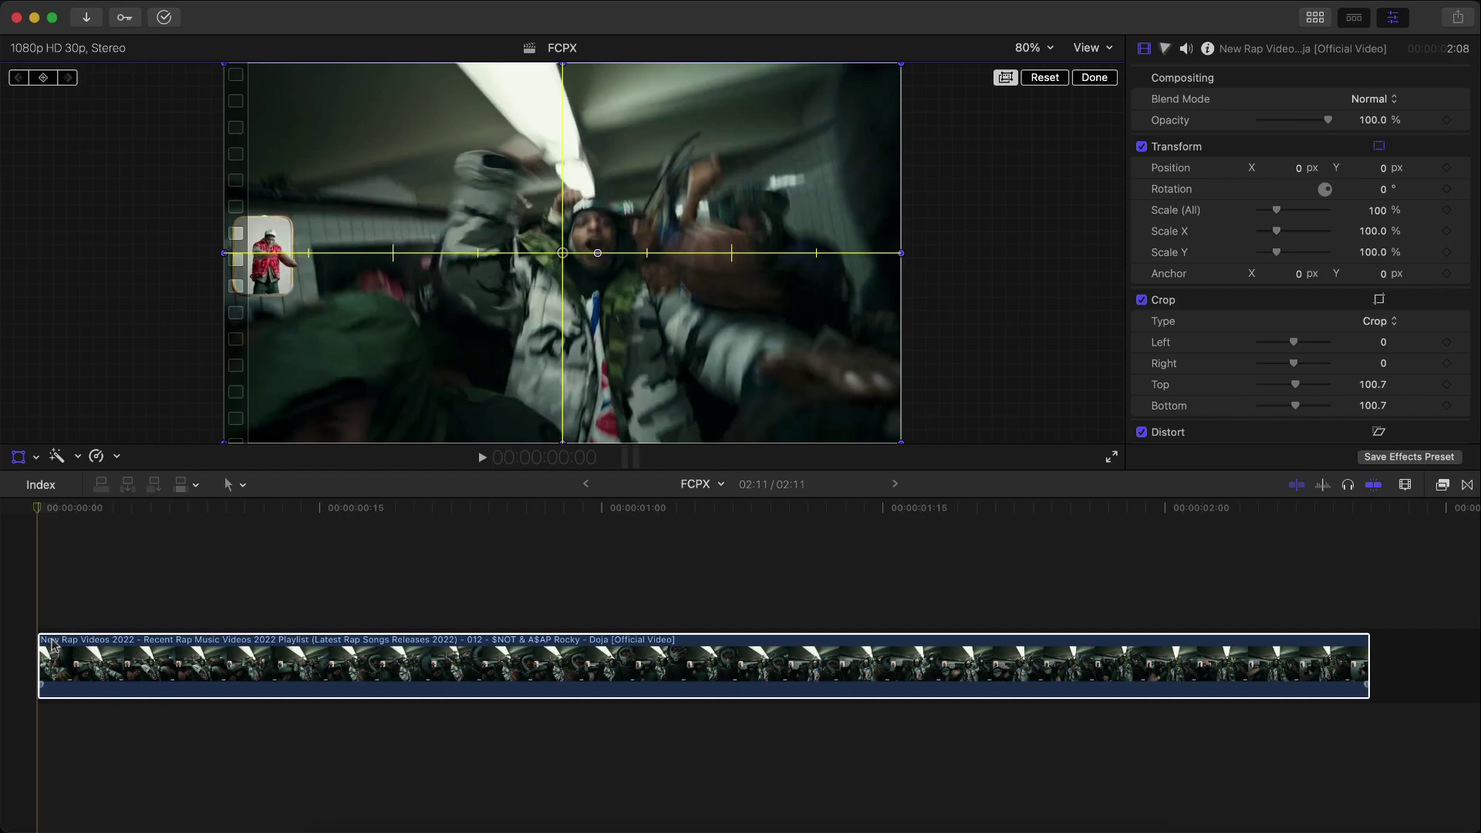
key("super+equal")
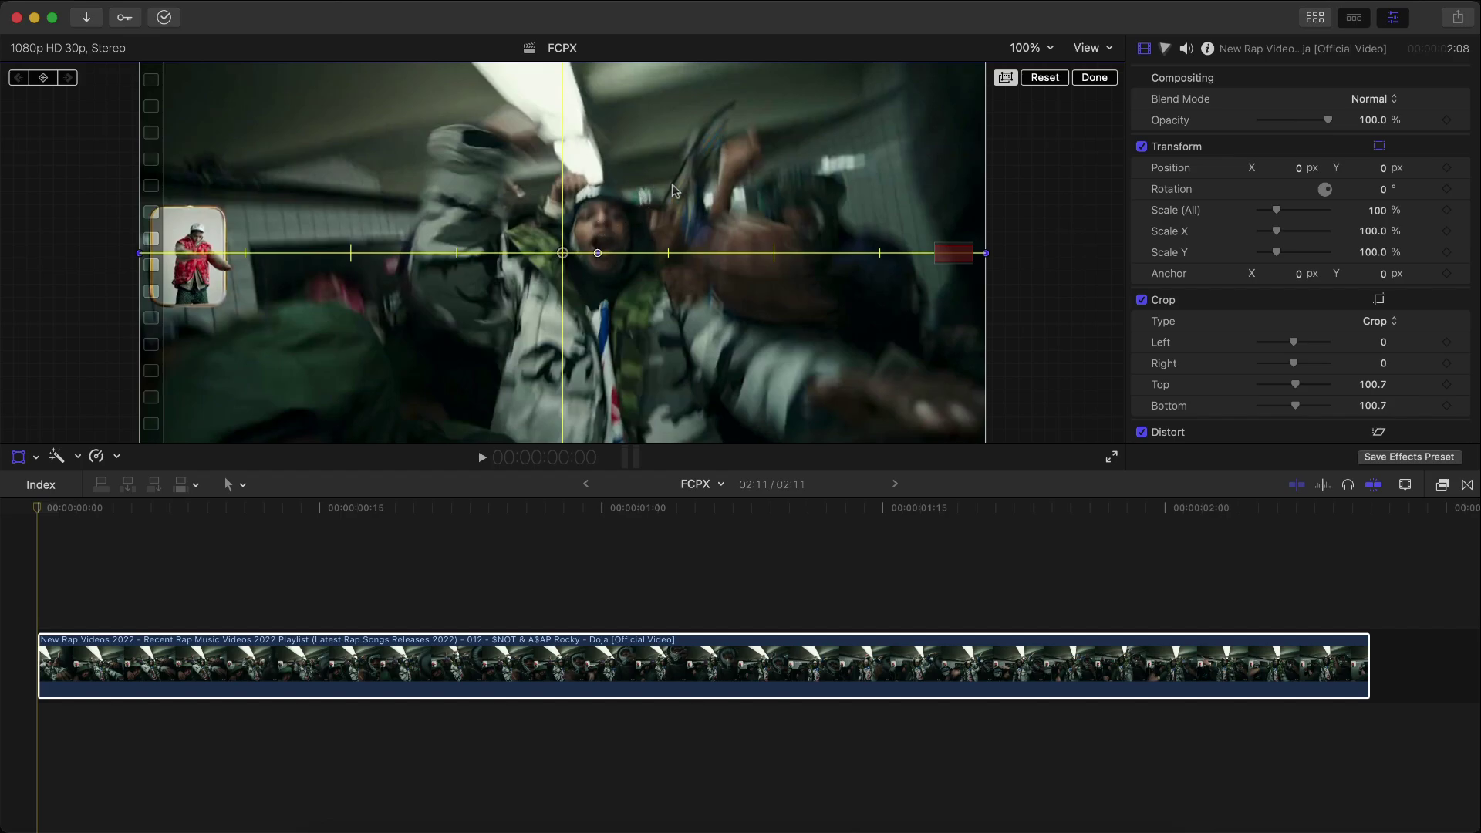
- Align the rapper's face with the overlay's center at frame 0, position about X -85, Y -63.6, and add a Transform keyframe
left_click_drag(673, 184, 639, 211)
left_click(44, 78)
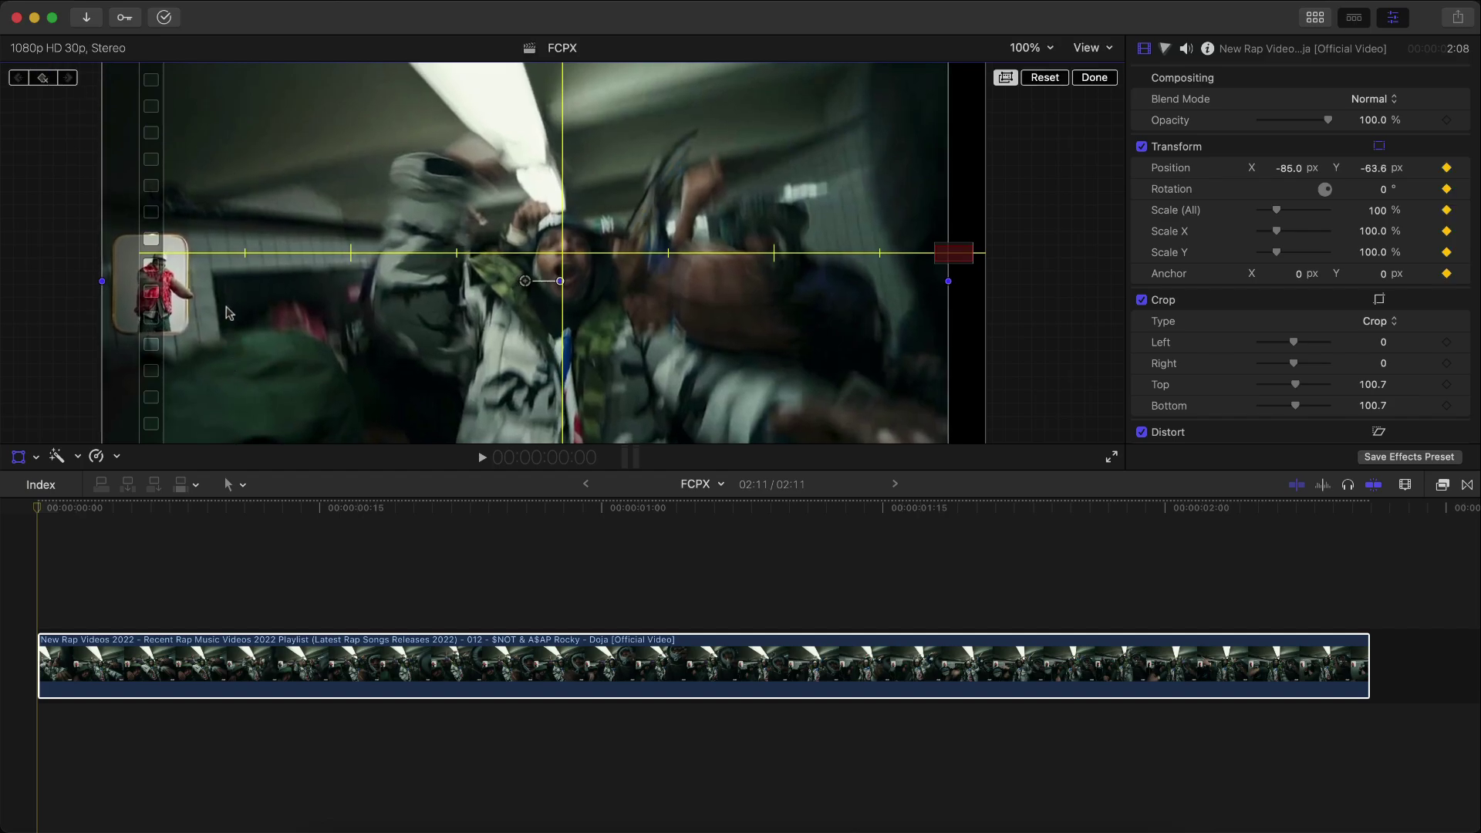
key("Right")
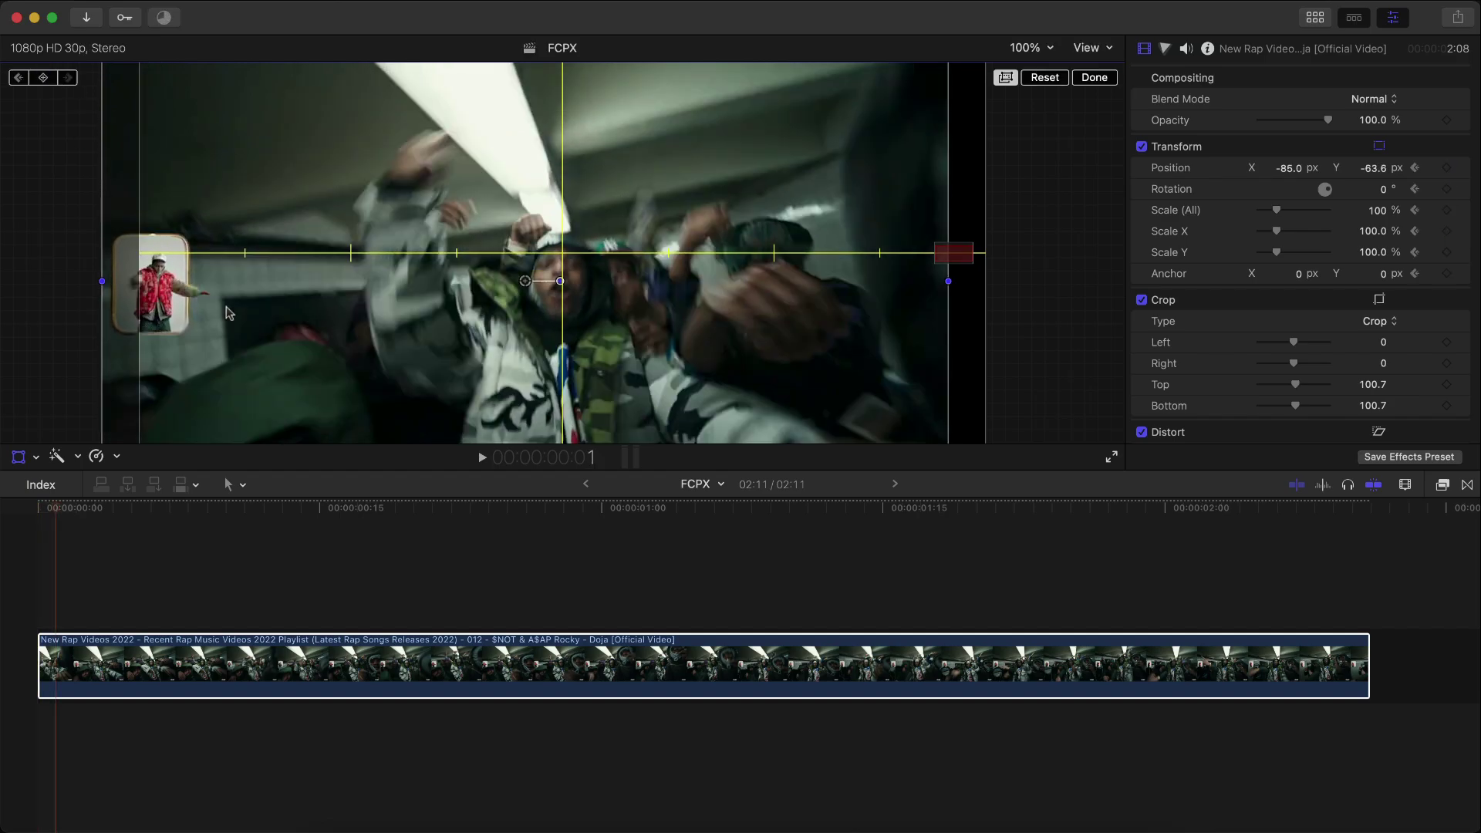
- Re-center the face on the next frames, to about X -70.3, Y -8.7 at frame 2 and X -61 at frame 3
left_click_drag(627, 225, 633, 202)
key("Right")
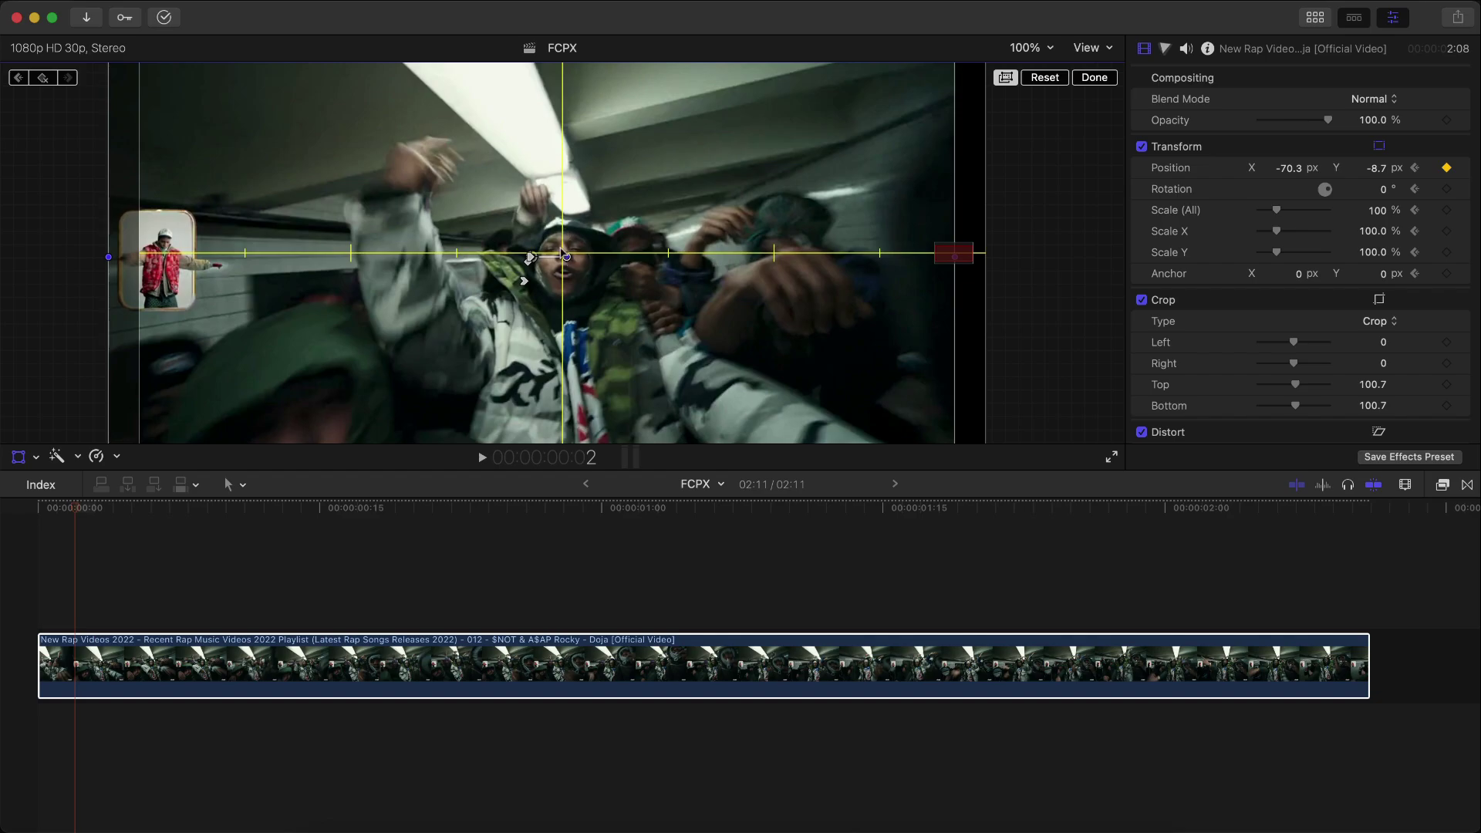
key("Right")
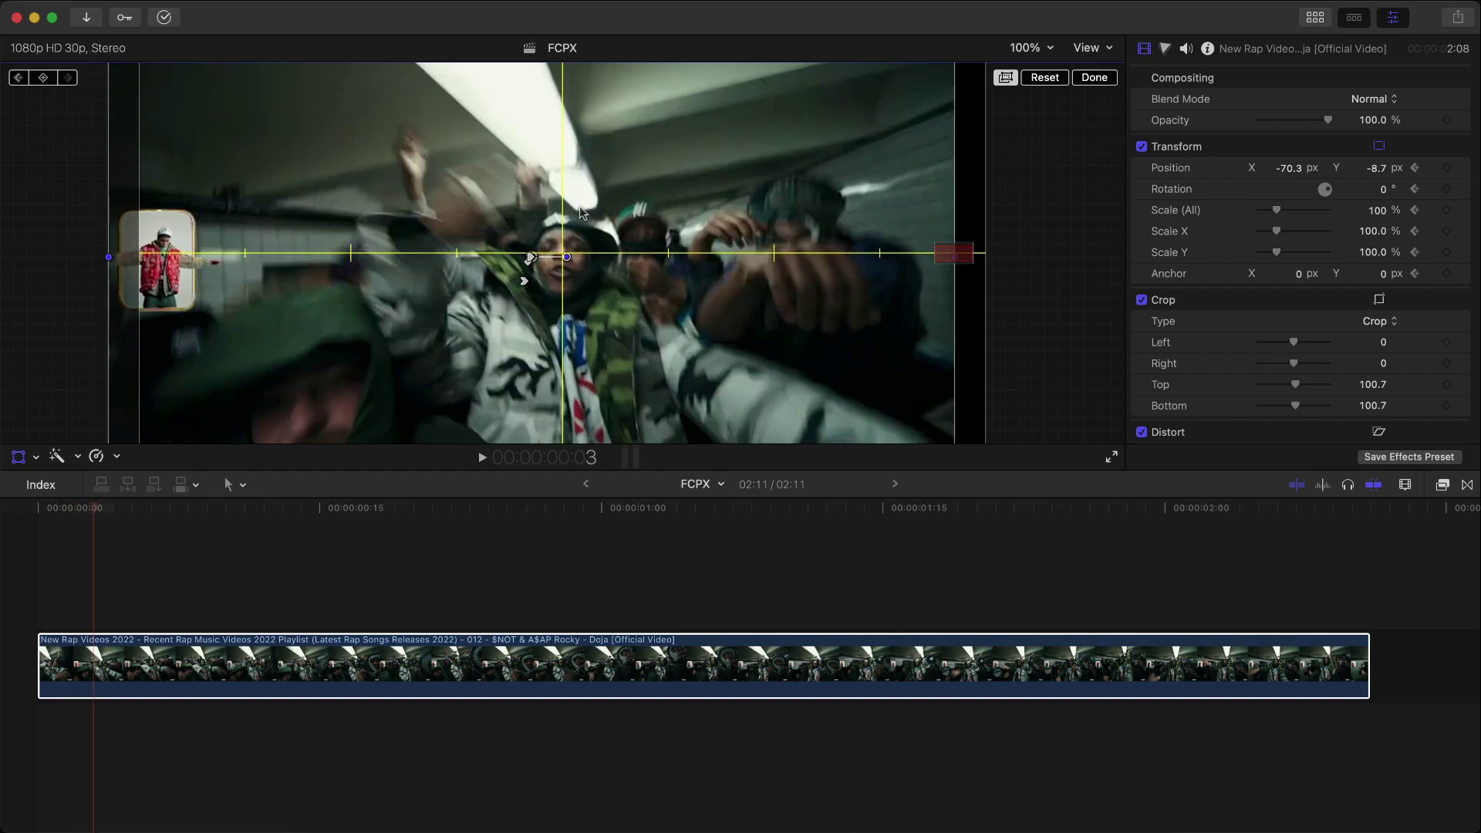
left_click_drag(596, 210, 602, 210)
key("Right")
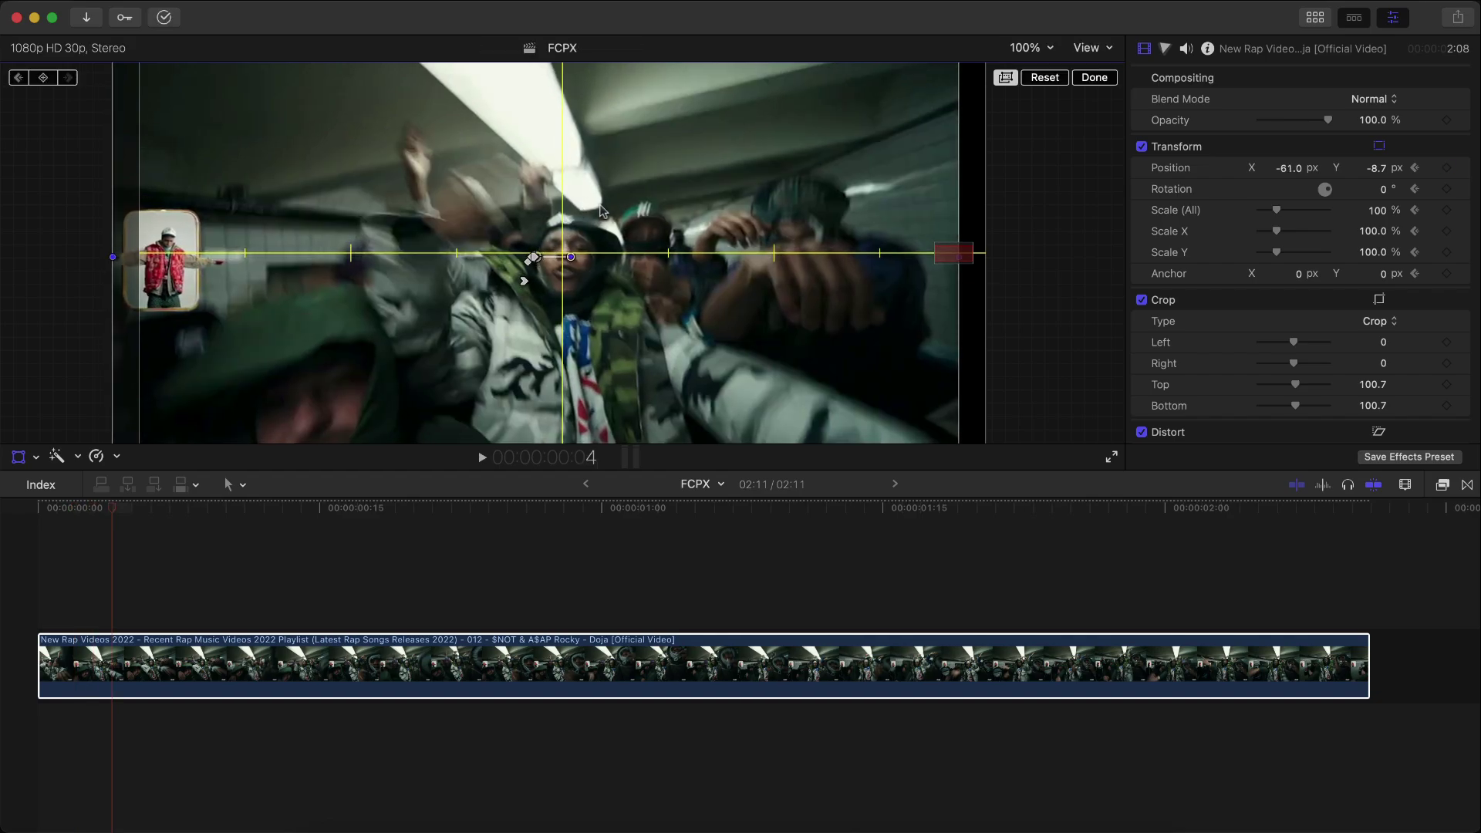
- Continue frame by frame through the rest of the clip, repositioning the picture so the face stays on the center mark
key("Right")
key("Right")
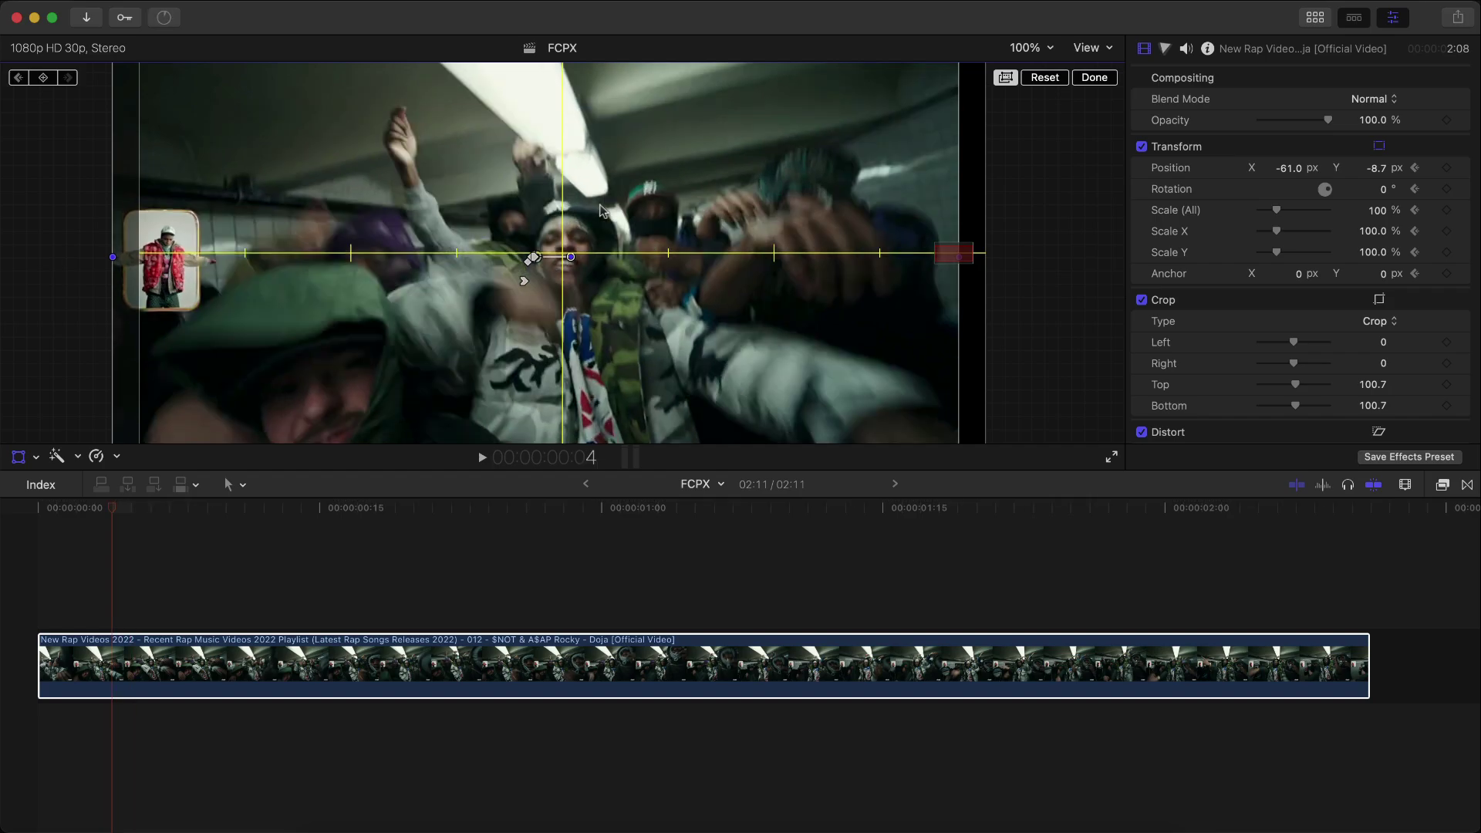
left_click_drag(602, 210, 655, 199)
key("Right")
key("Right")
key("Right")
key("Right")
key("Right")
key("Right")
key("Right")
key("Right")
key("Right")
key("Right")
key("Right")
key("Right")
key("Right")
key("Right")
key("Right")
key("Right")
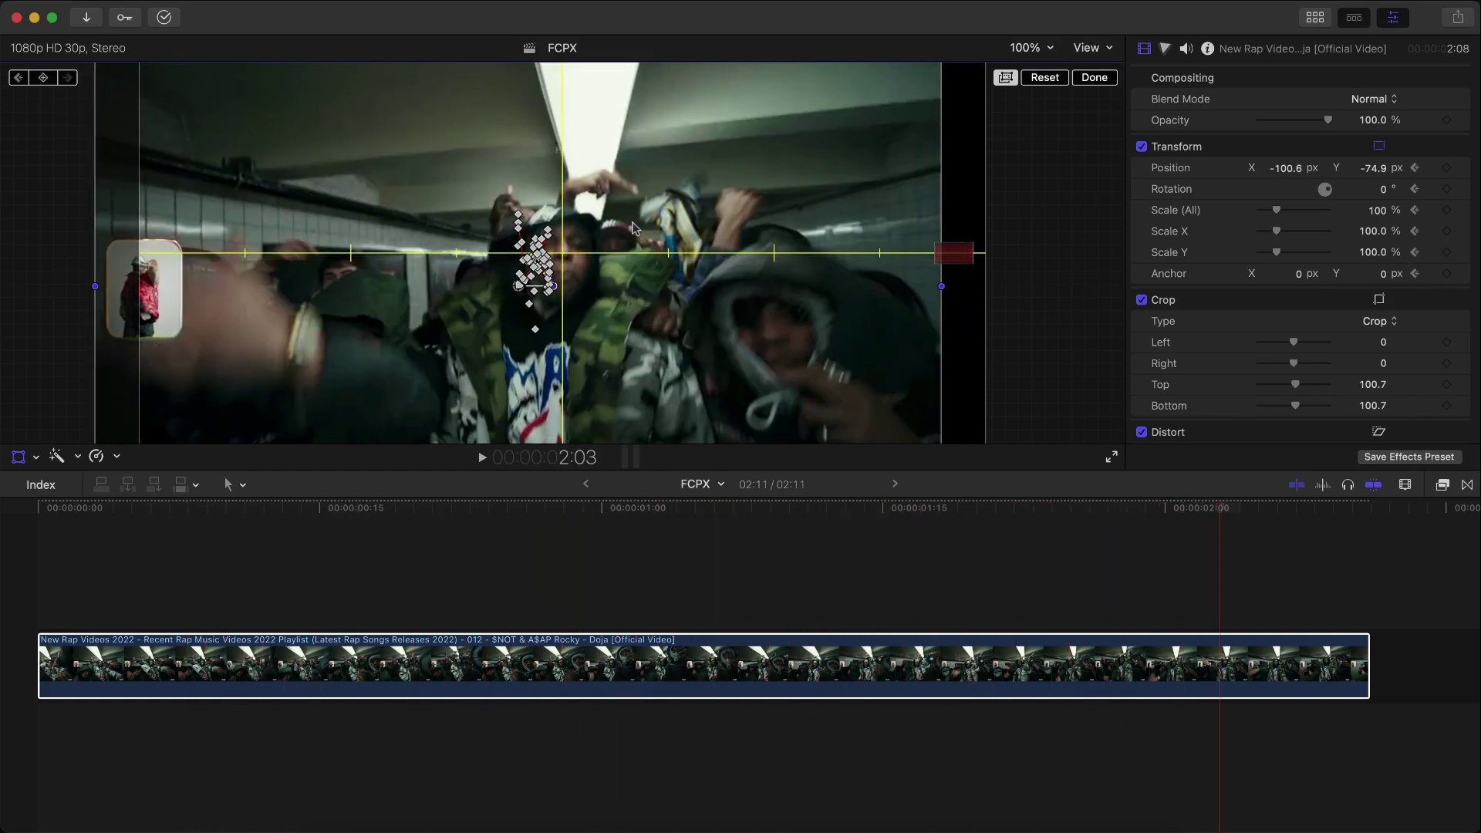
- Play back the keyframed clip from its start to check that the face stays locked on the center mark
left_click(547, 556)
left_click(945, 613)
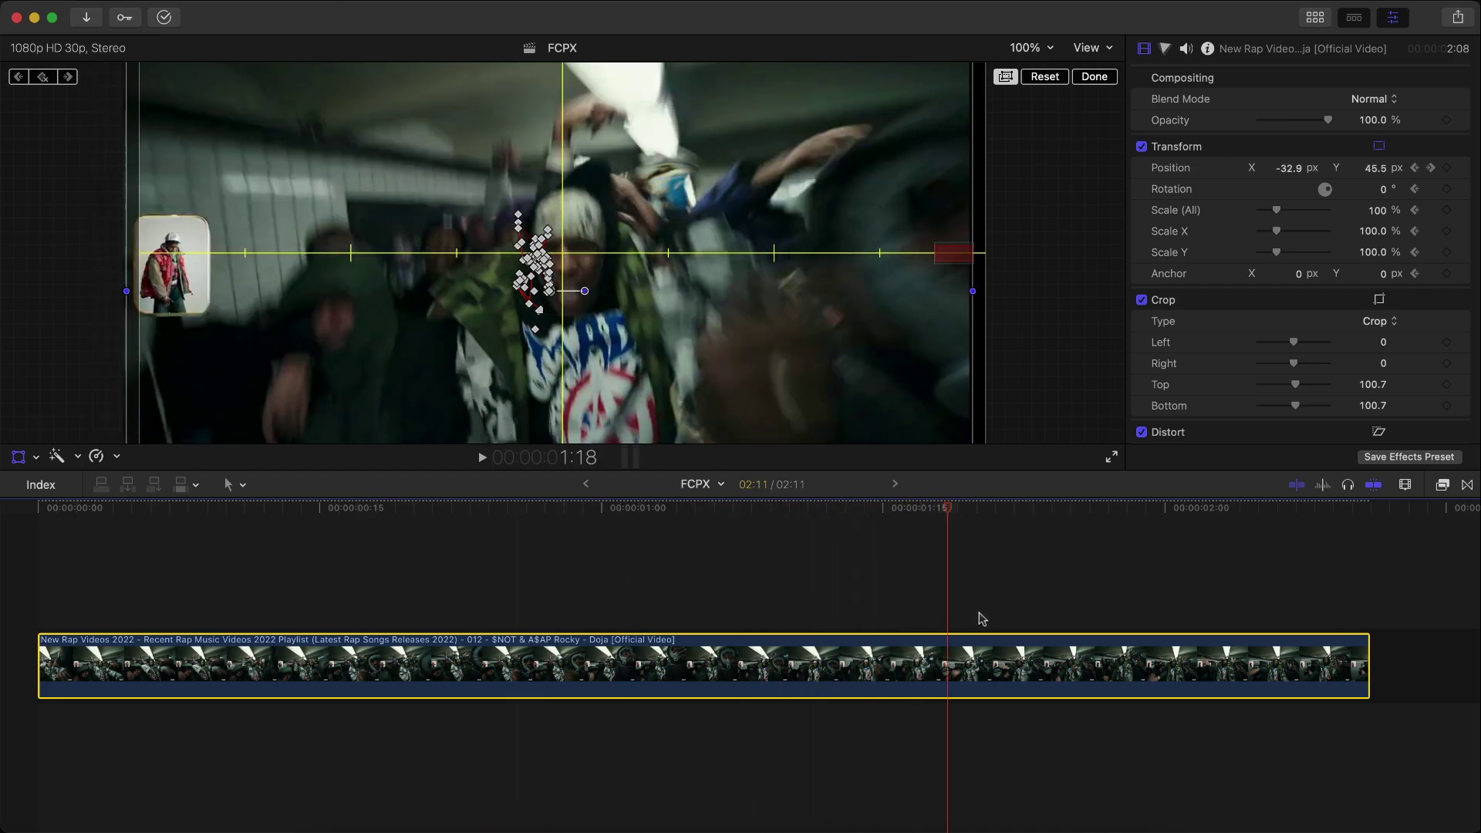
left_click(497, 595)
left_click(226, 617)
key("space")
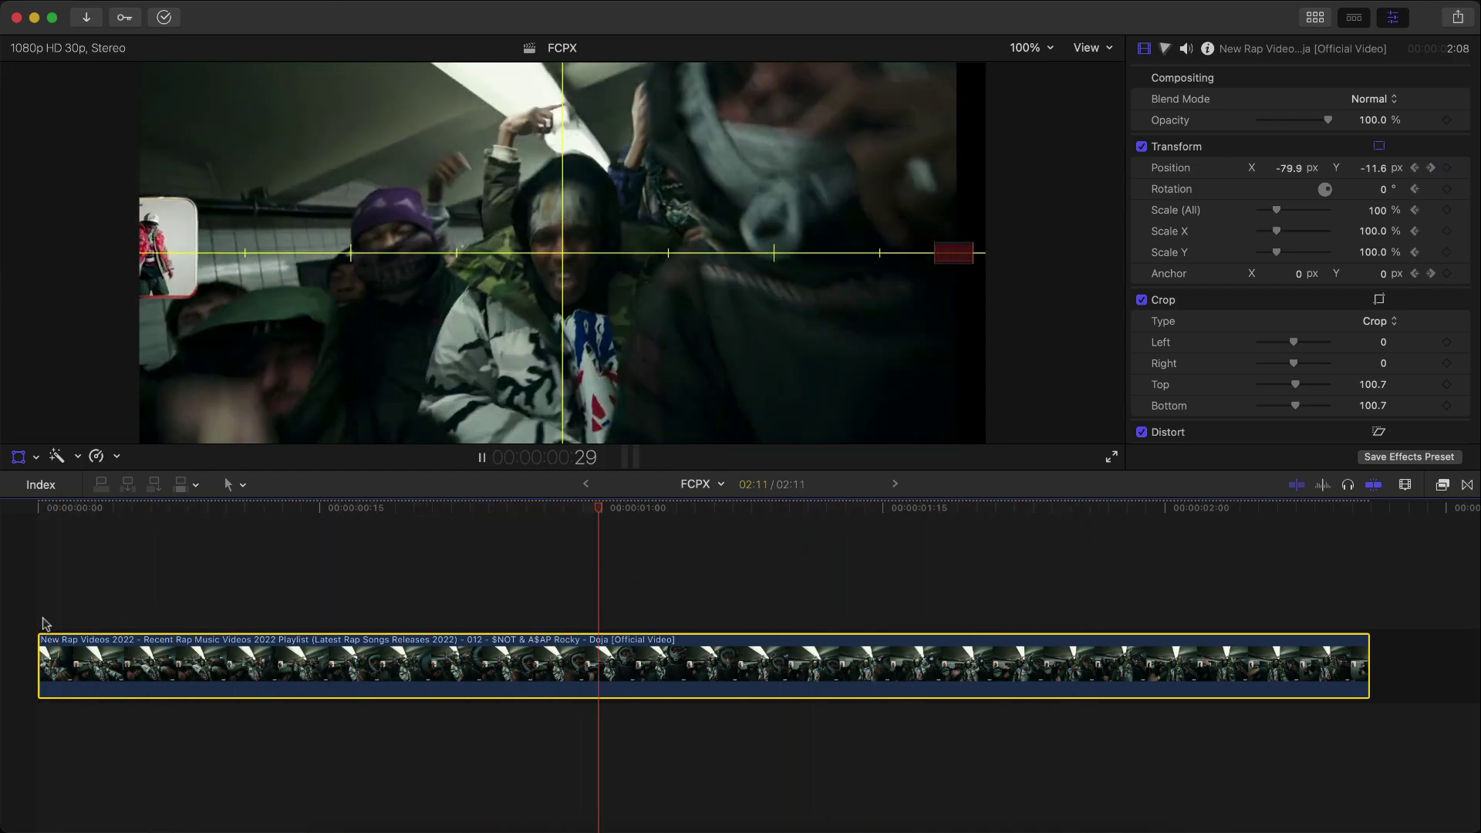
key("space")
key("space")
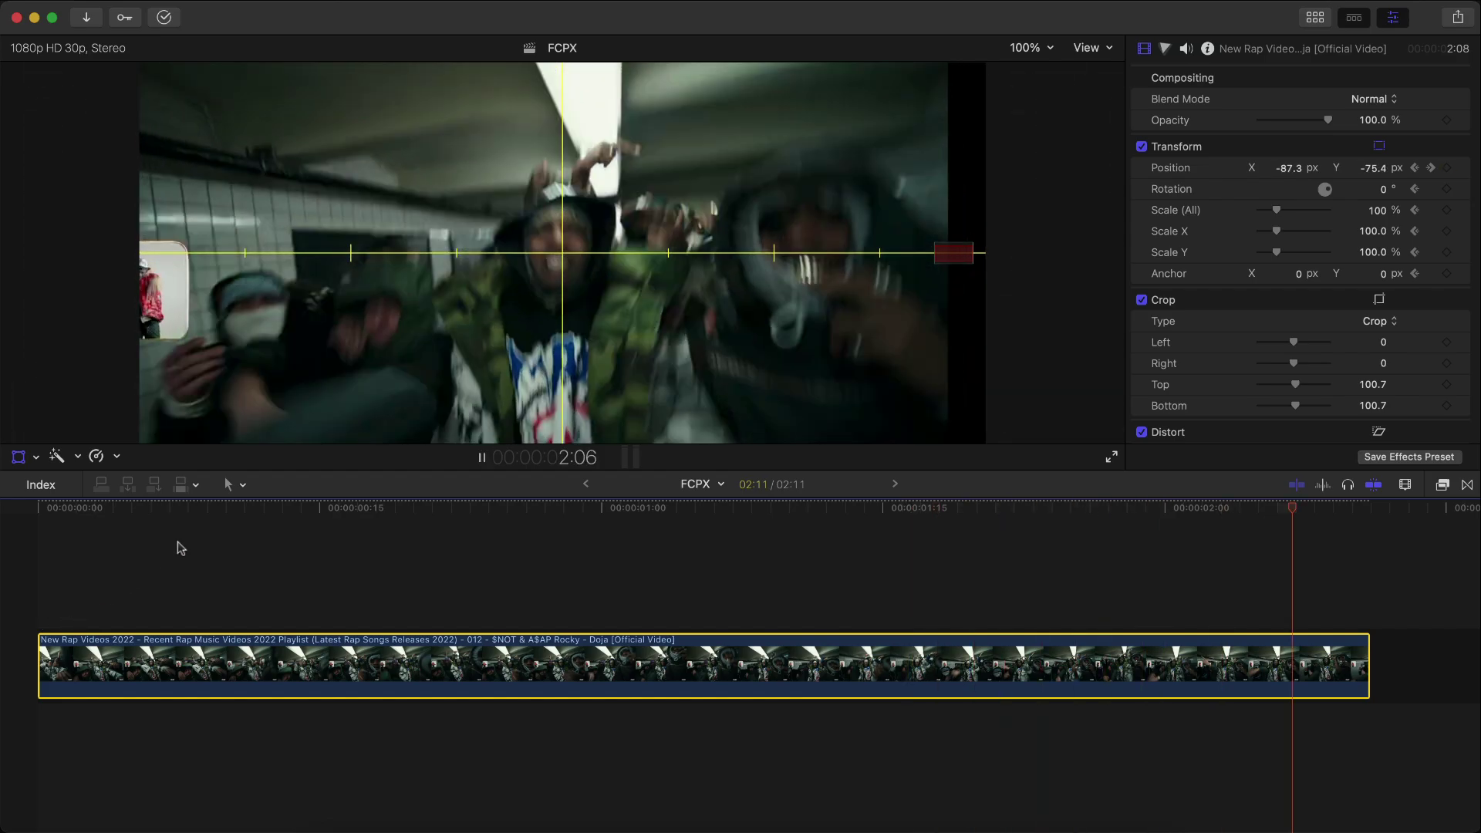
left_click(40, 511)
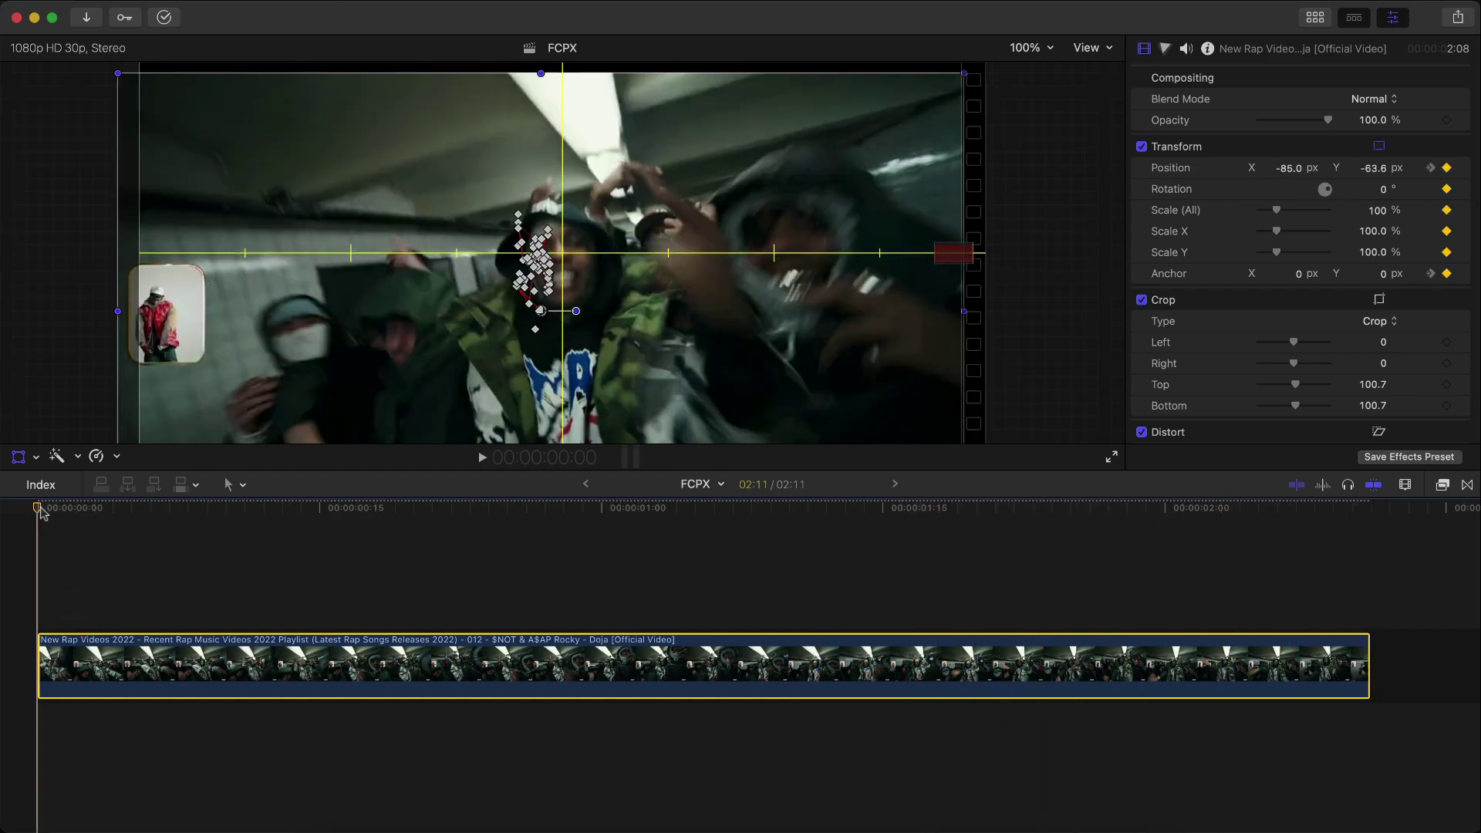
key("space")
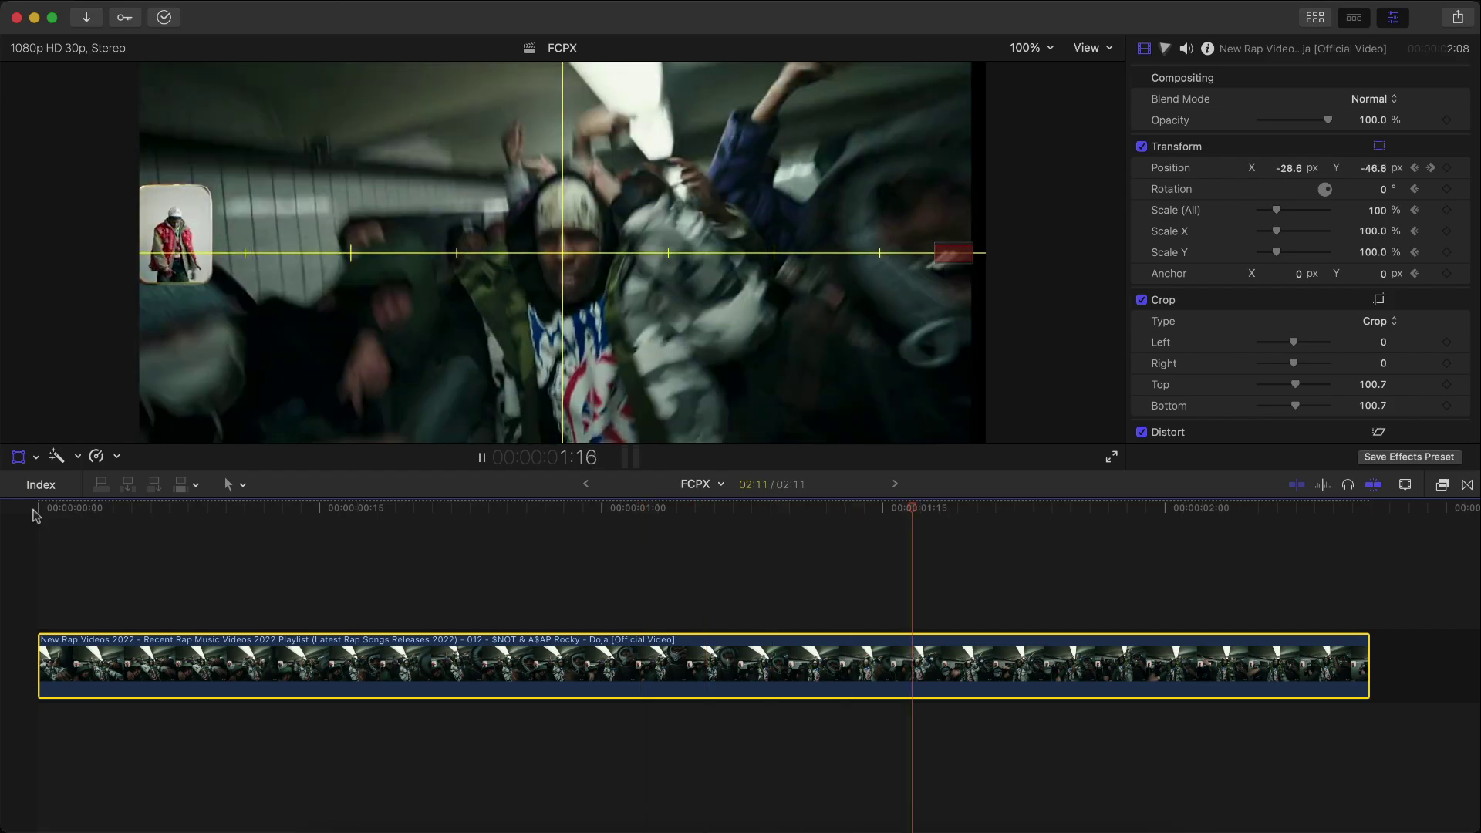
key("space")
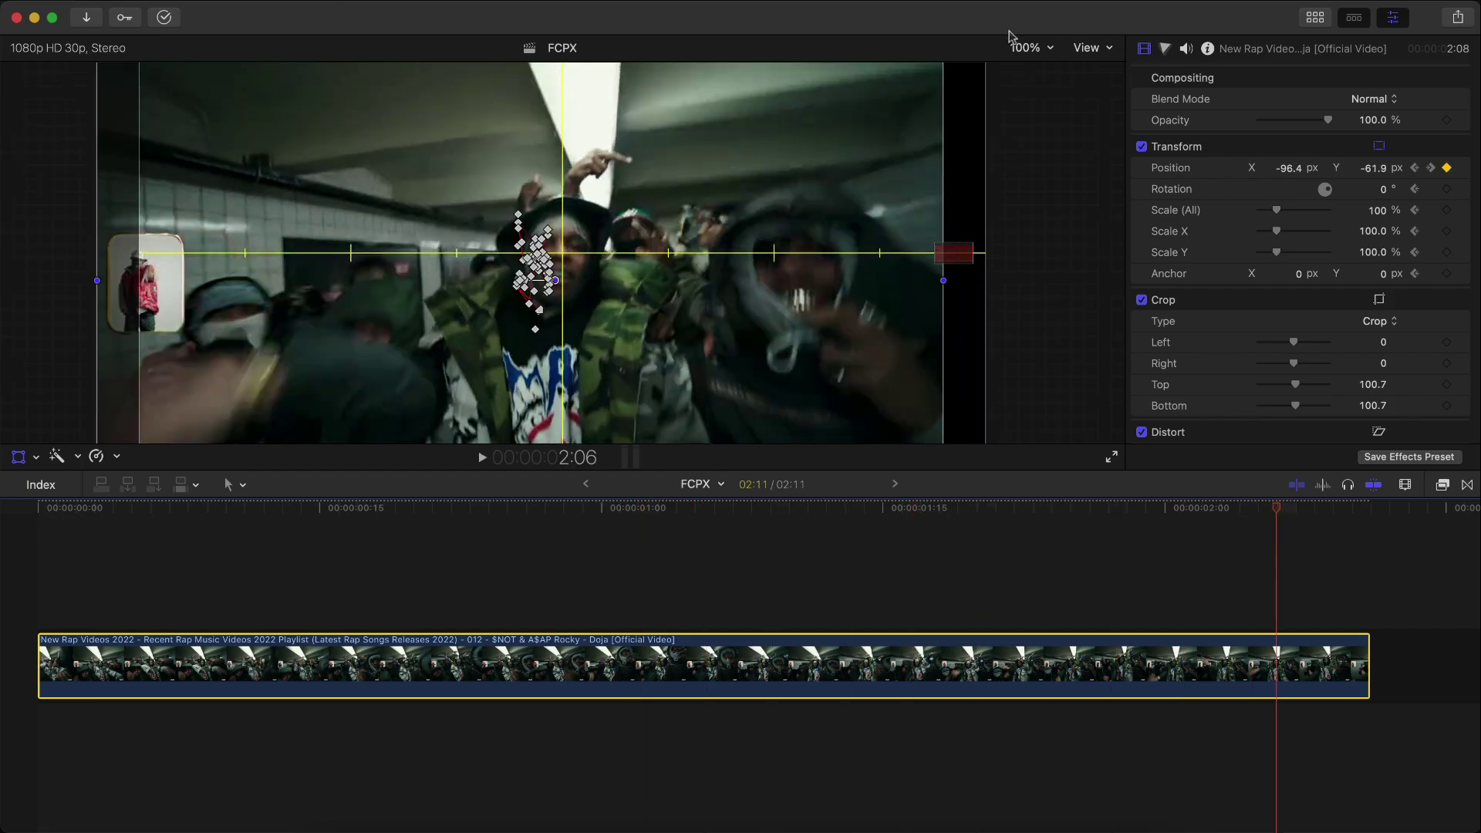
- Fit the whole frame in the viewer and replay the stabilized clip to check its edges
left_click(1033, 48)
left_click(1045, 63)
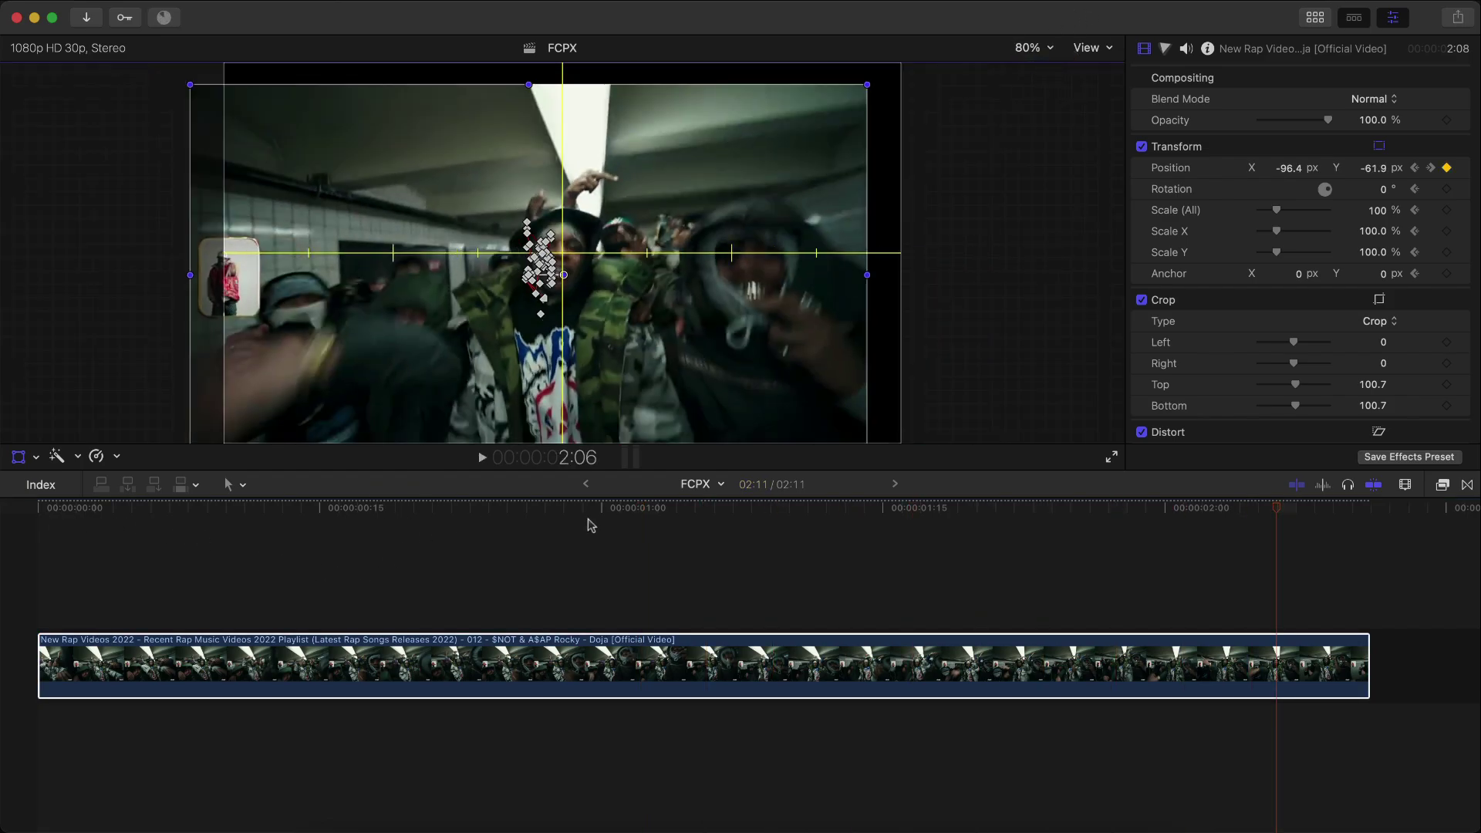
left_click(75, 534)
key("space")
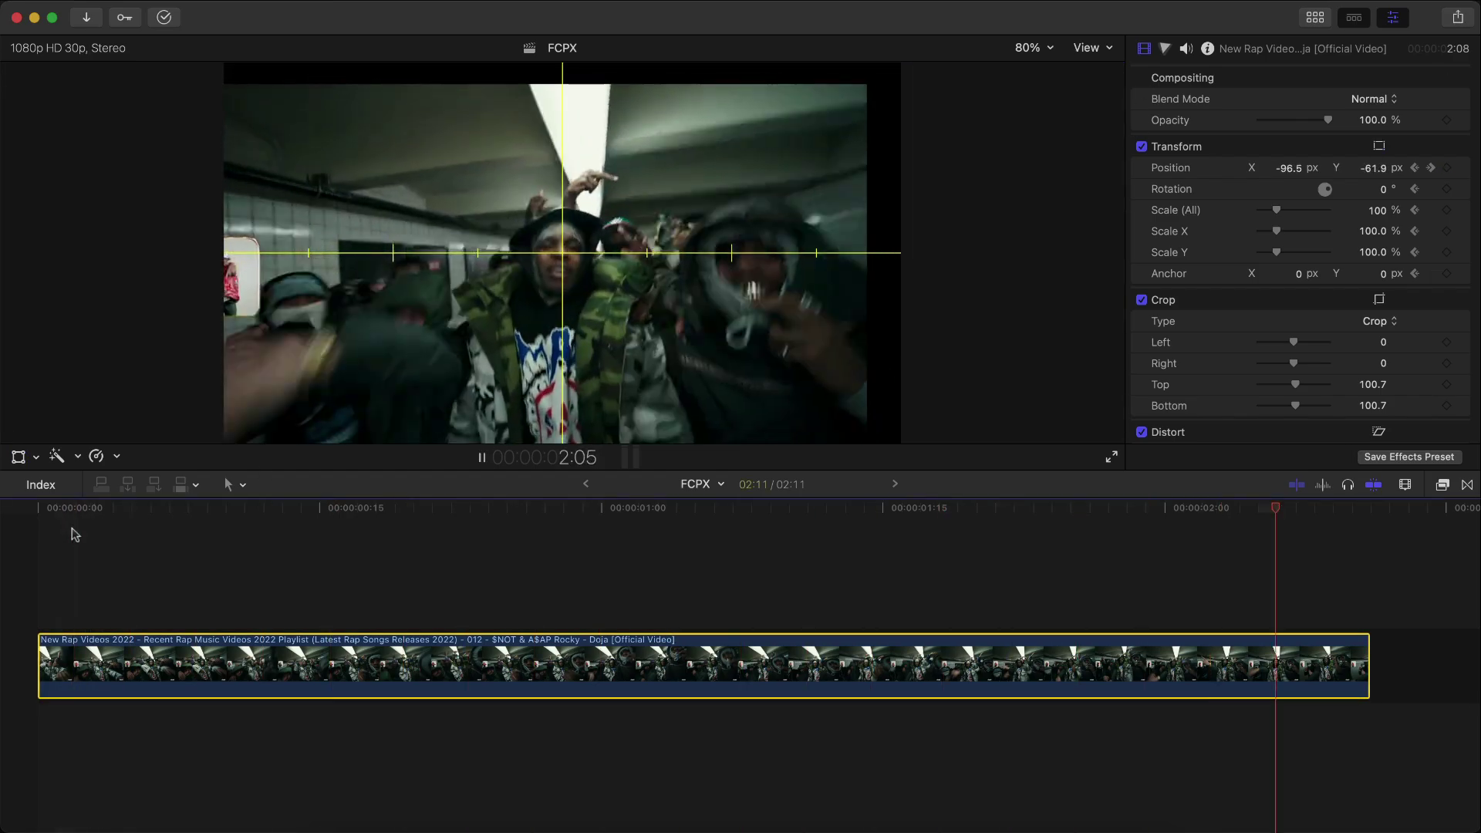
left_click(202, 617)
- Make the stabilized clip a new compound clip named "last effect" in the February event
right_click(674, 655)
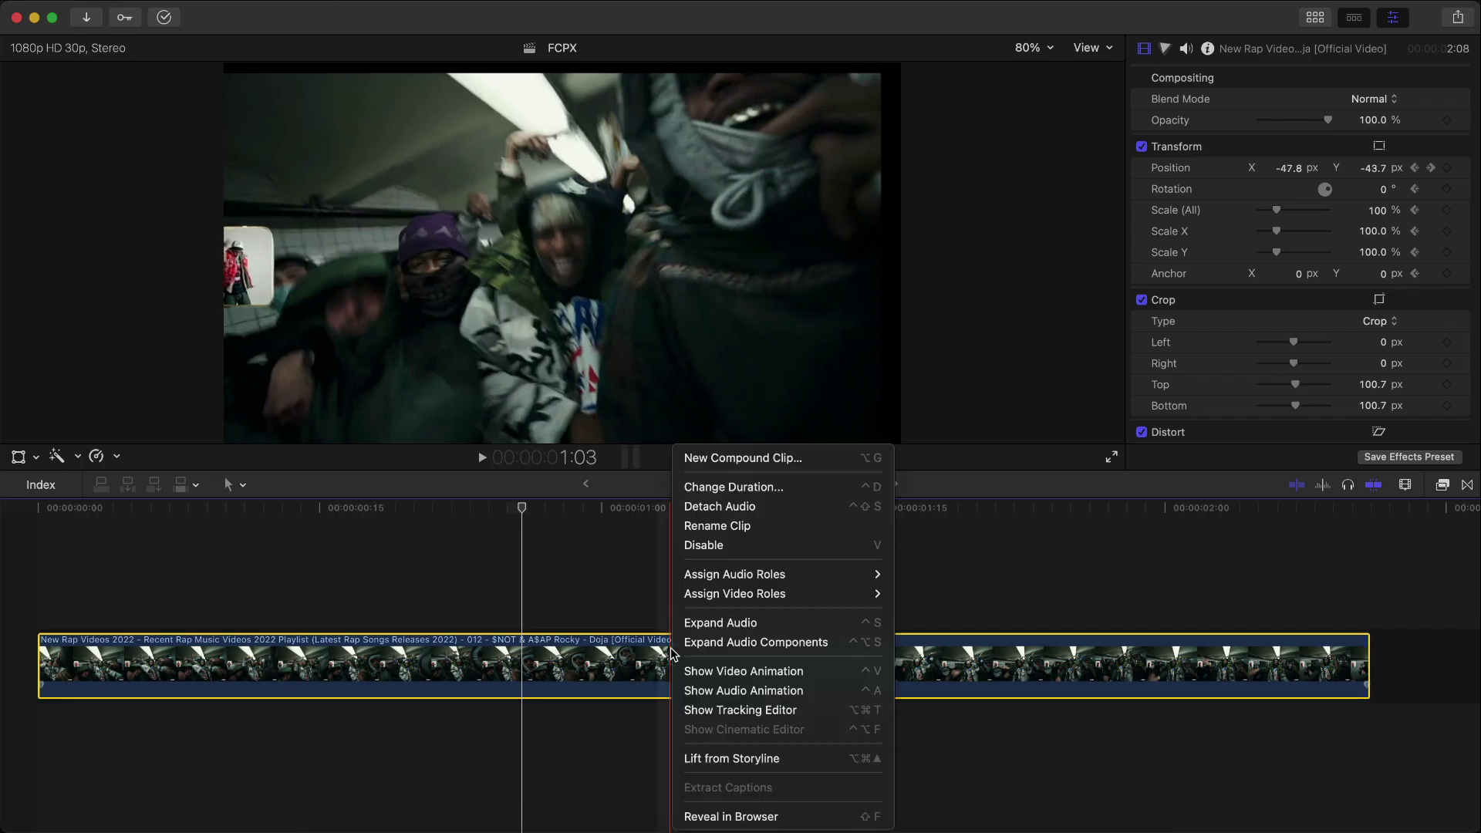
left_click(726, 459)
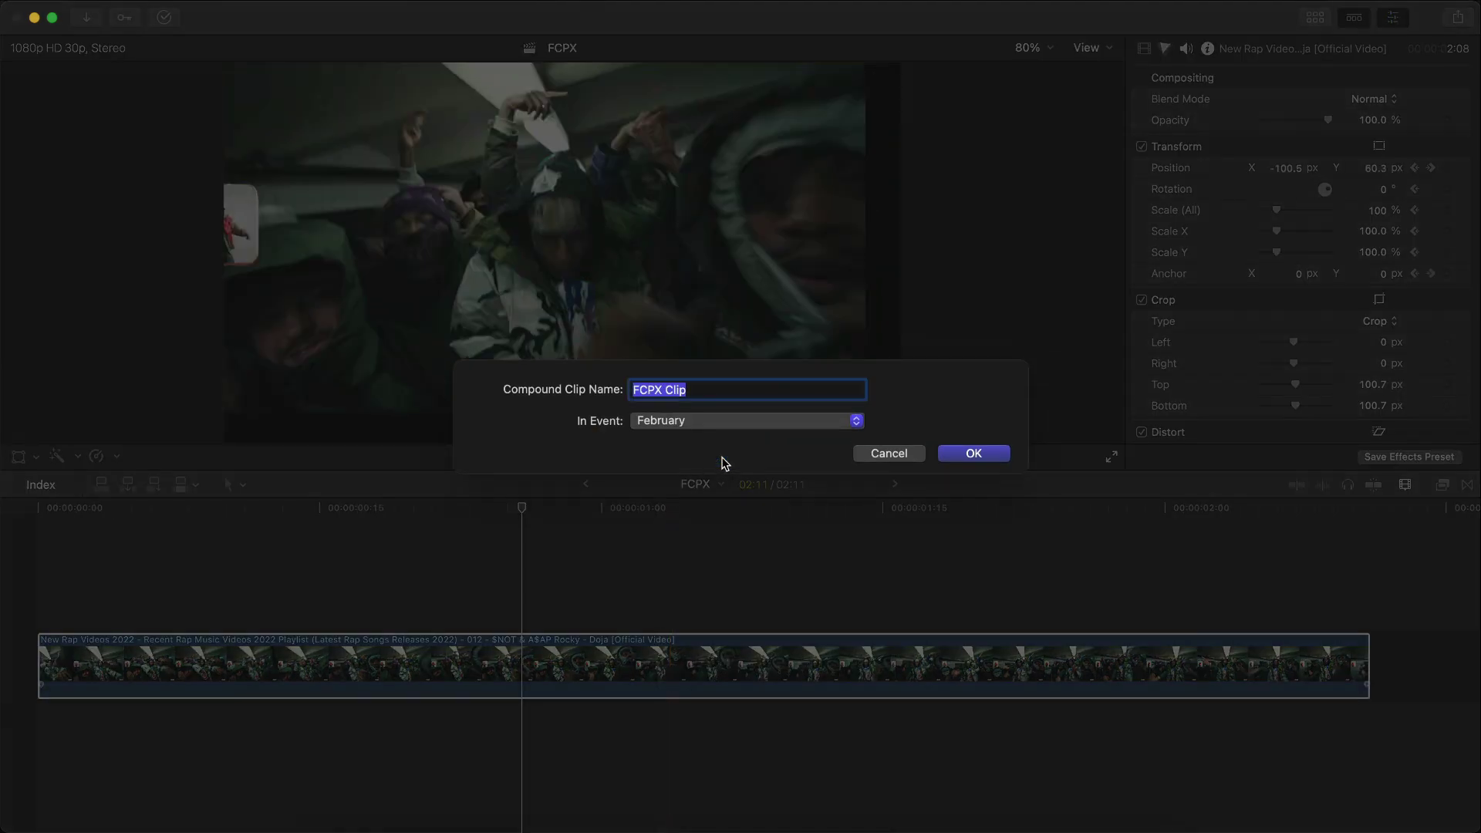
type("last effect")
key("Return")
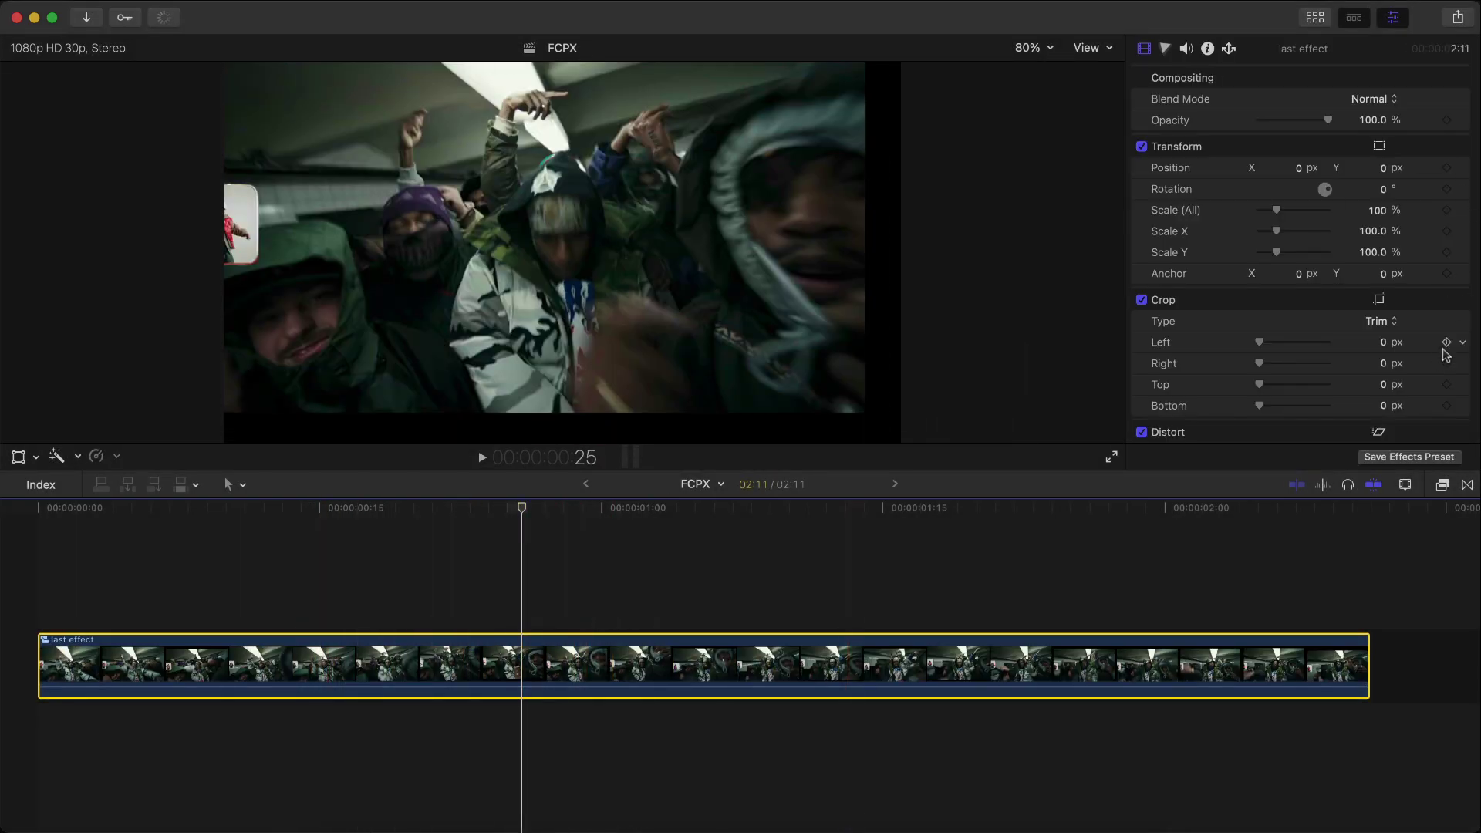
- Apply the Kaleidotile effect to the "last effect" compound clip and widen its tile area to about 1410
left_click(1442, 484)
left_click_drag(1250, 580, 937, 660)
left_click(1443, 485)
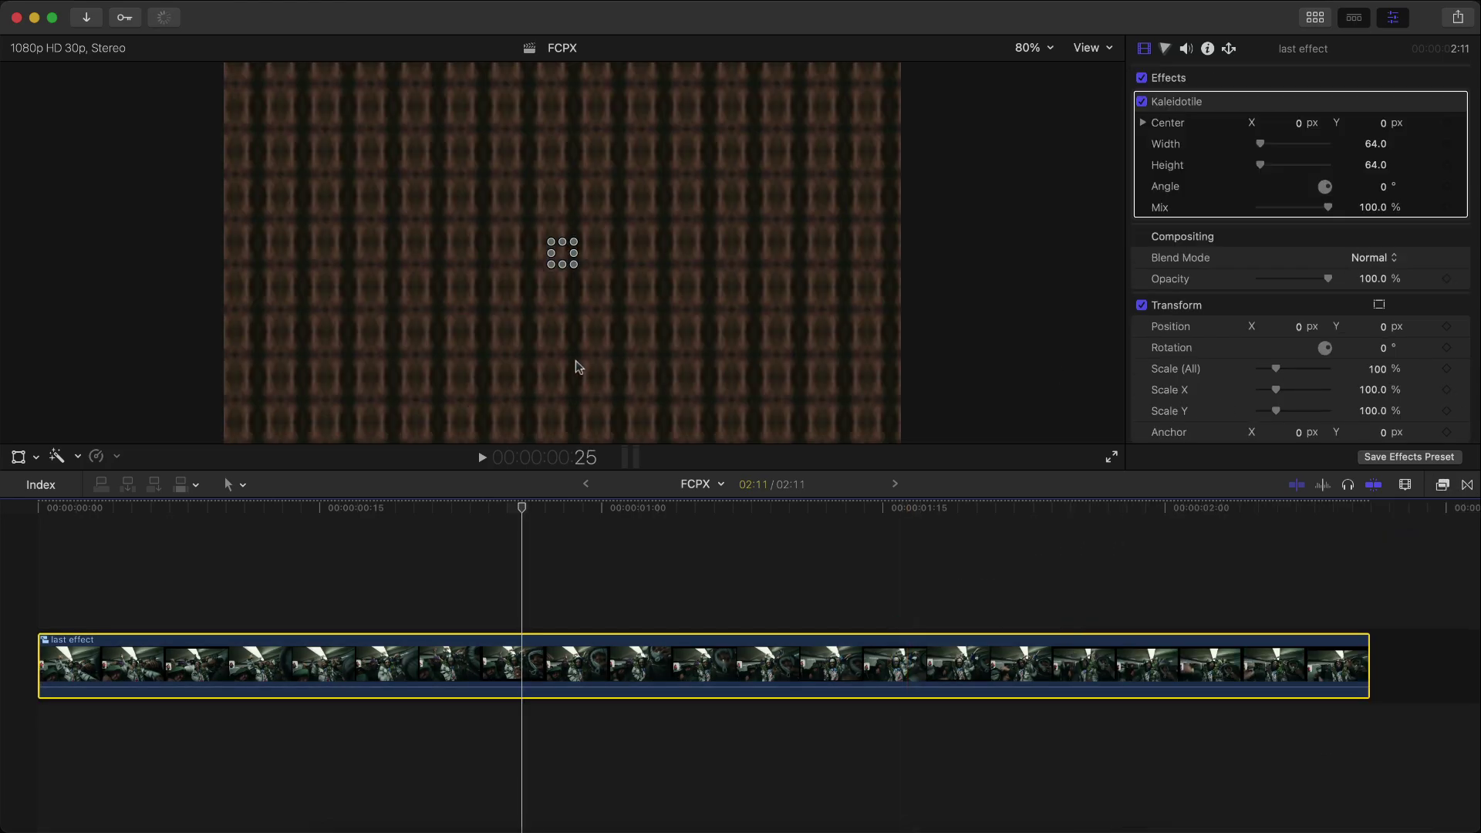
left_click_drag(571, 257, 815, 259)
left_click_drag(522, 509, 911, 534)
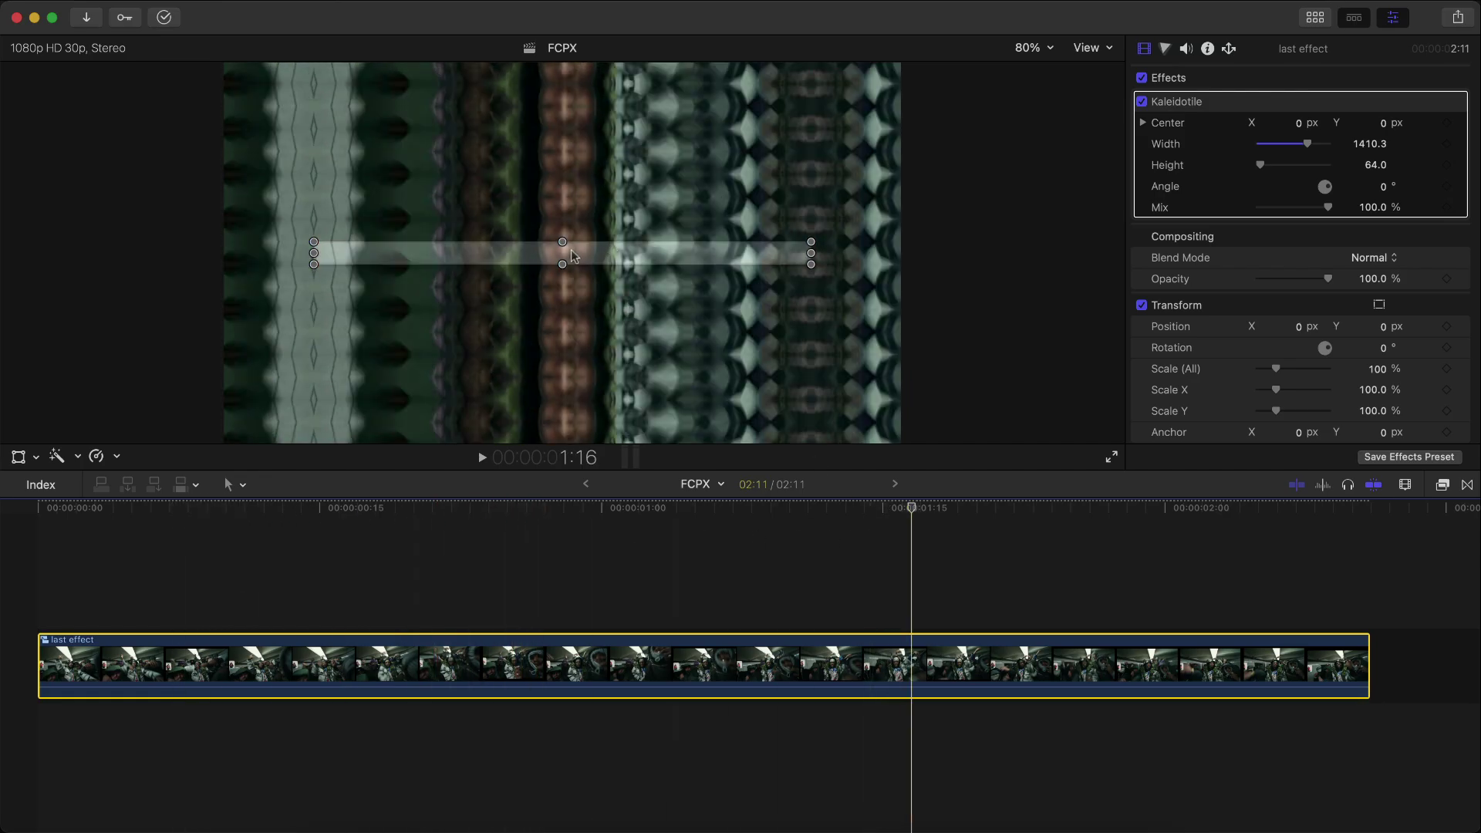
- Increase the Kaleidotile tile height to about 706 and play through the clip to check the mirrored edges
left_click_drag(563, 246, 562, 131)
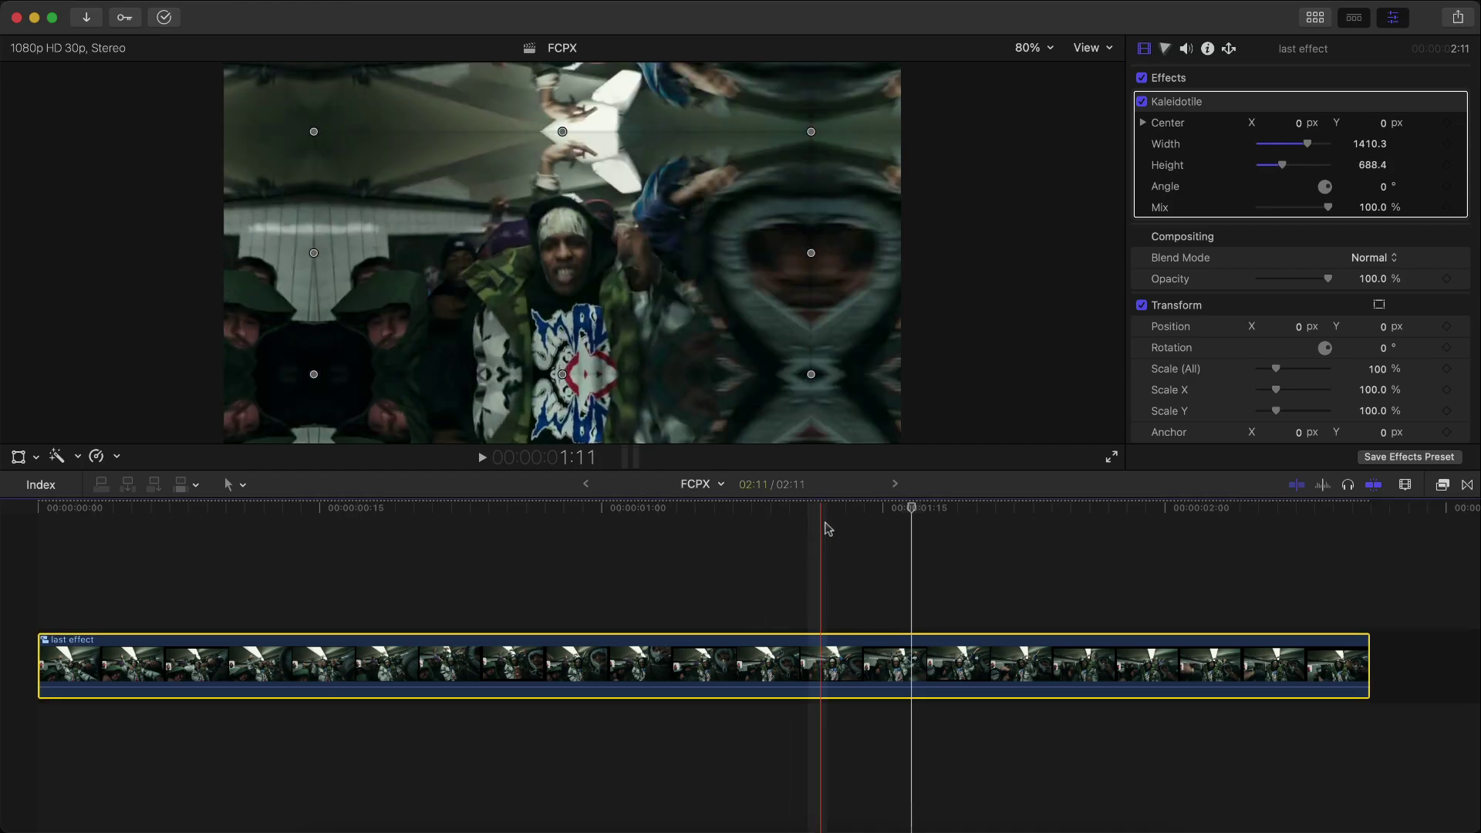
left_click(496, 509)
left_click_drag(564, 144, 564, 140)
key("space")
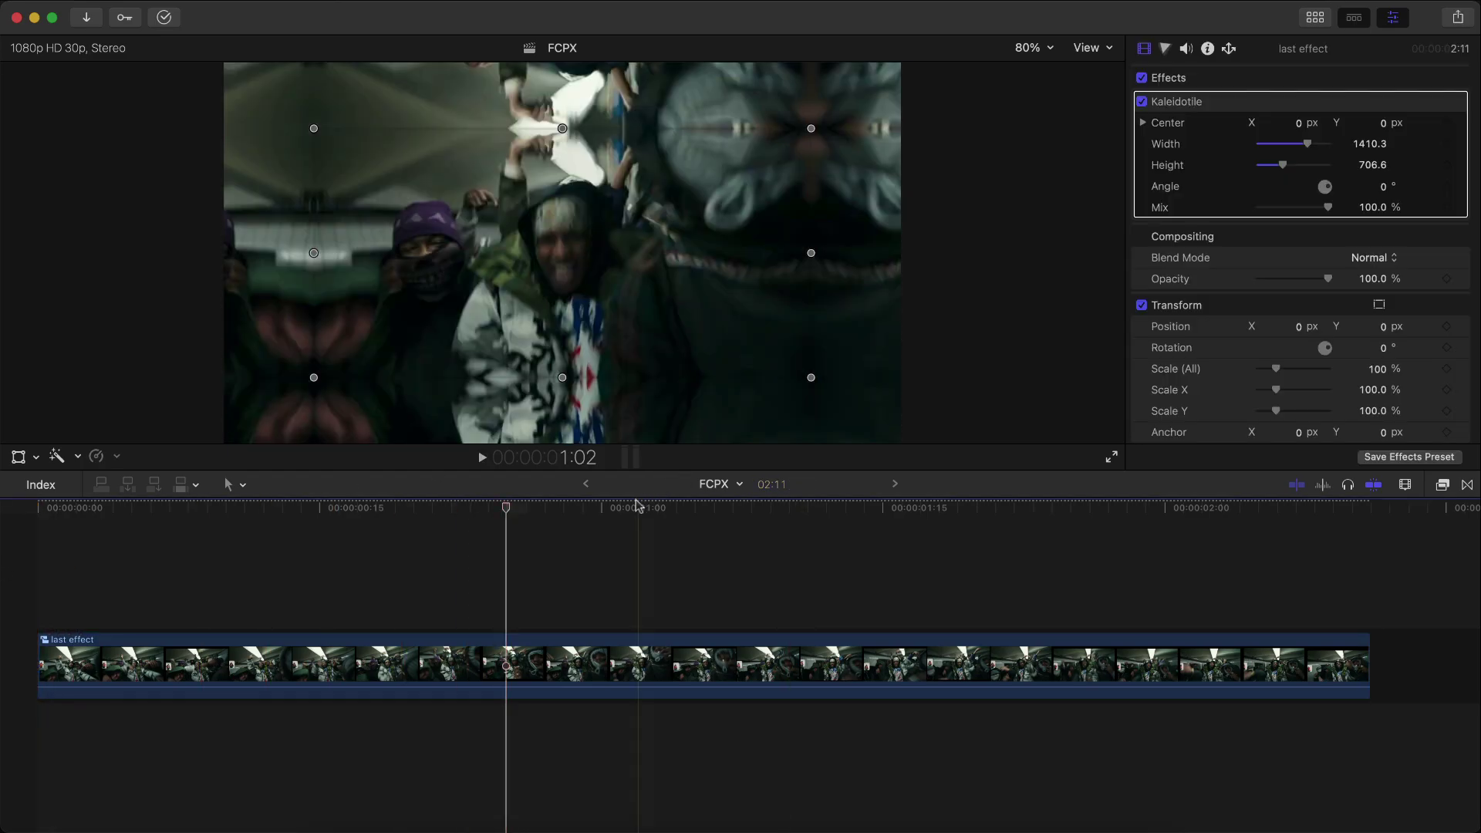
left_click_drag(638, 507, 422, 507)
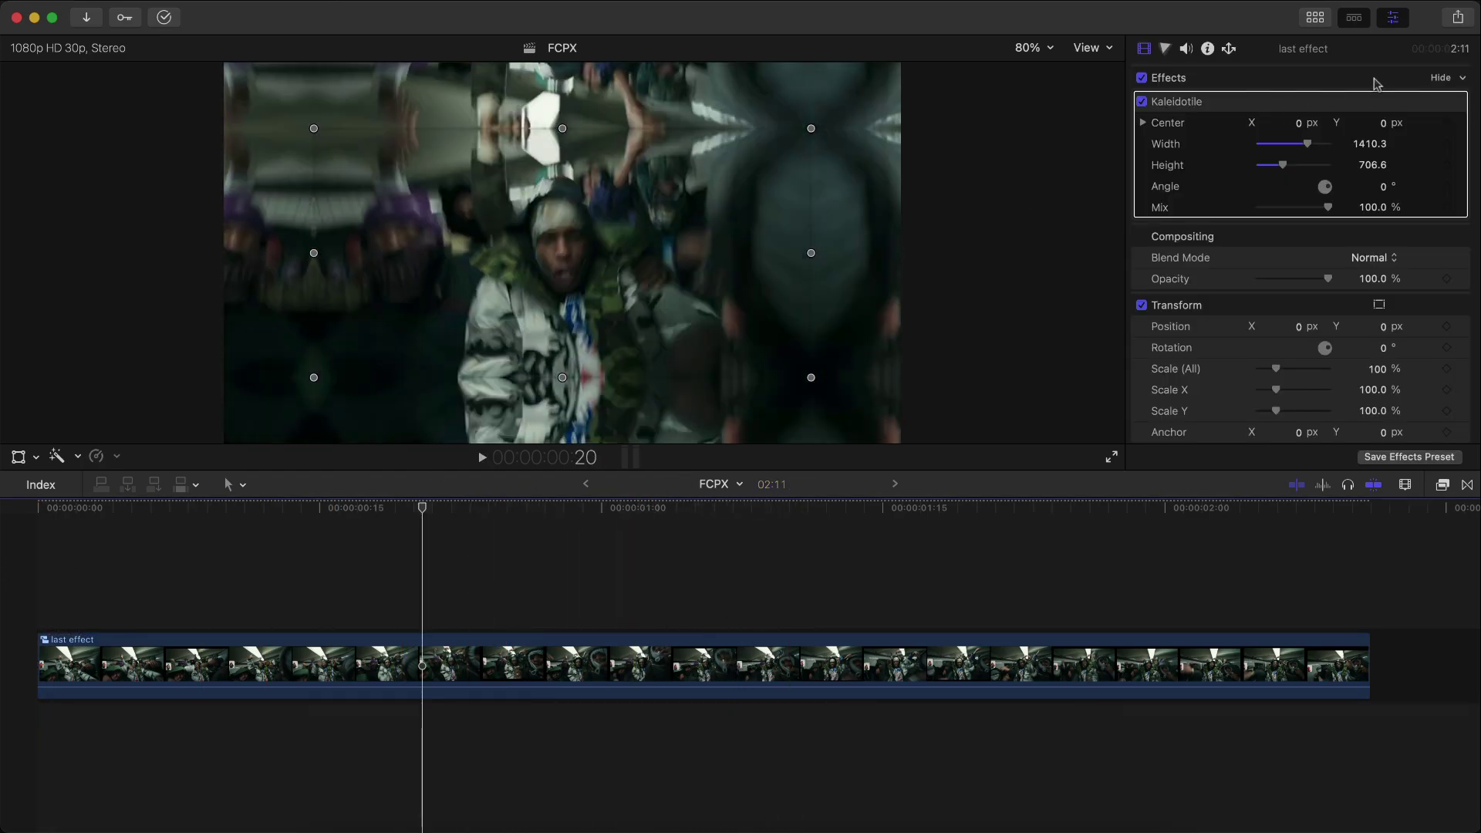
- Apply the Zoom blur effect from the Blur category to the "last effect" compound clip
left_click(1443, 485)
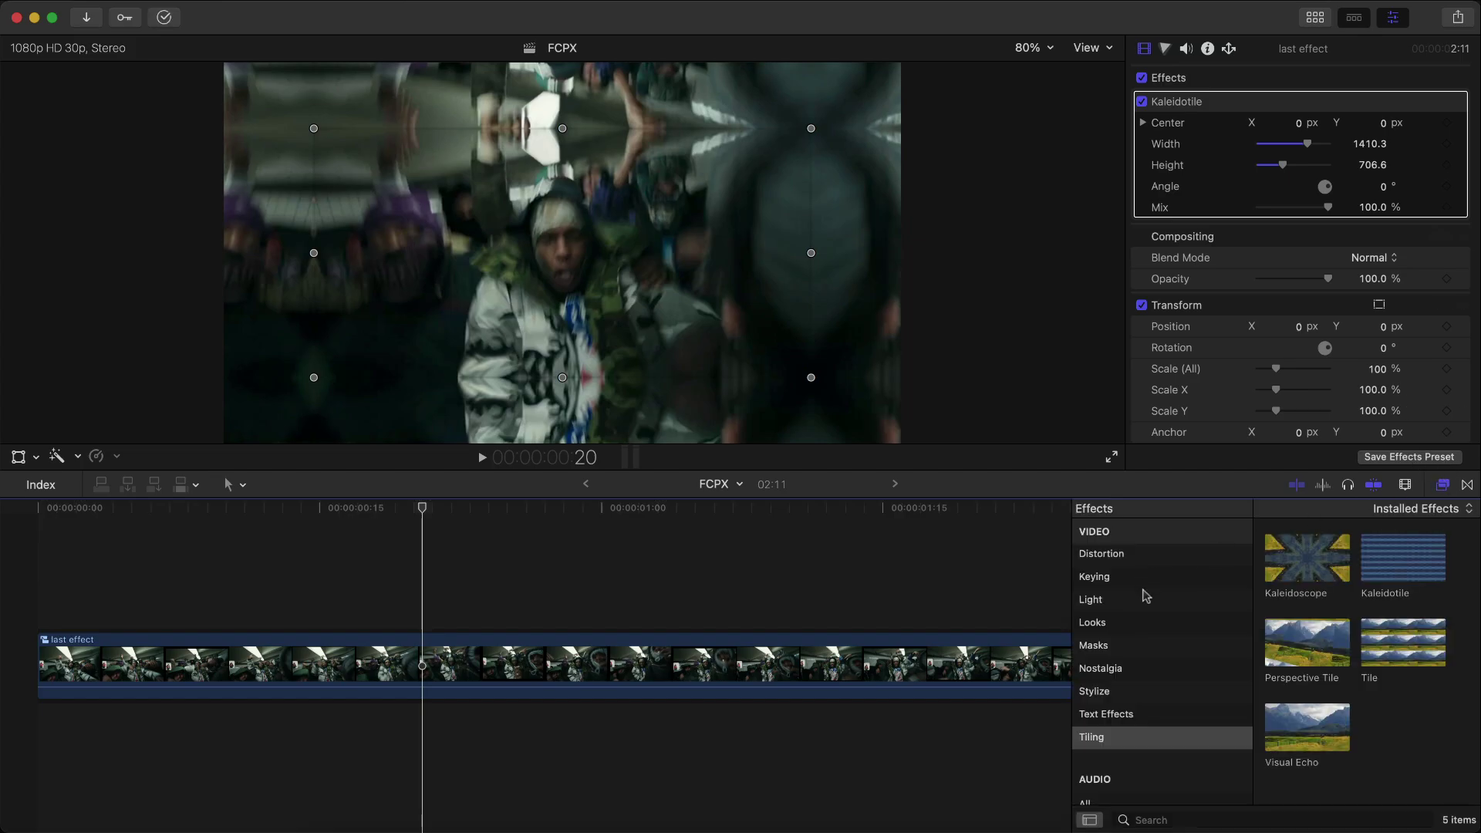
scroll(1130, 617, "up", 5)
left_click(1130, 664)
scroll(1306, 656, "down", 2)
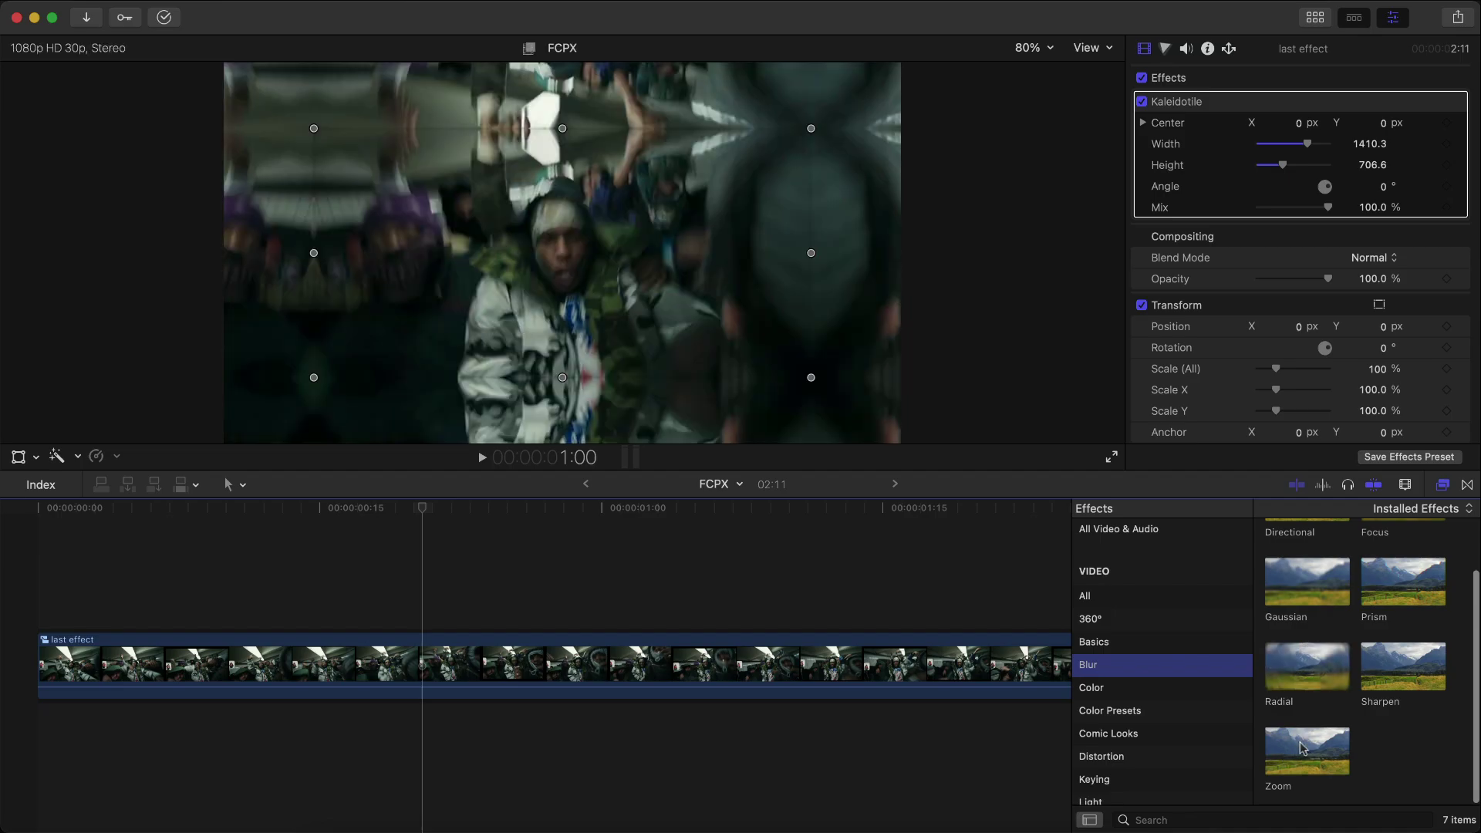
left_click_drag(1309, 745, 934, 656)
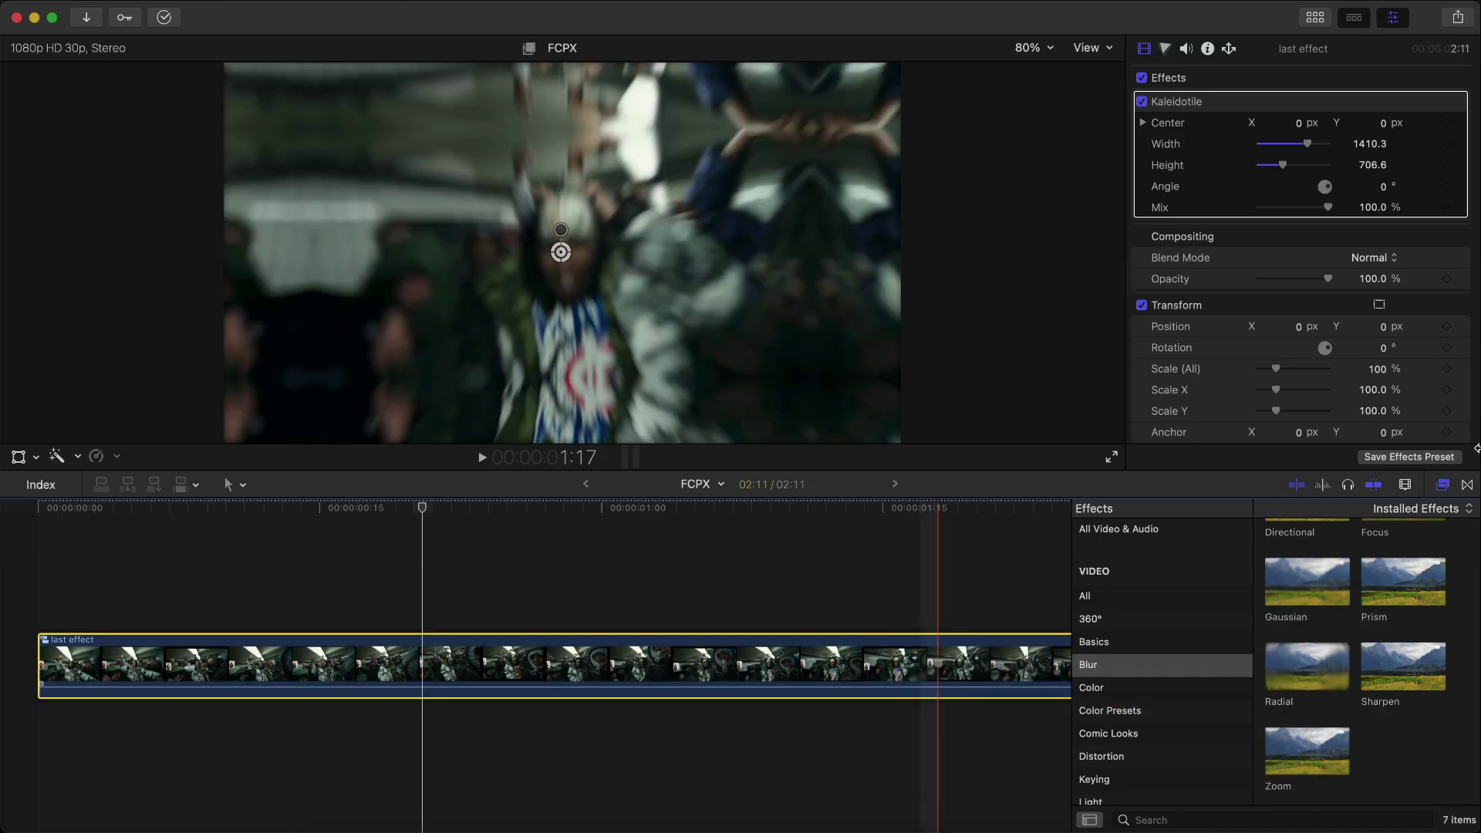
left_click(1440, 487)
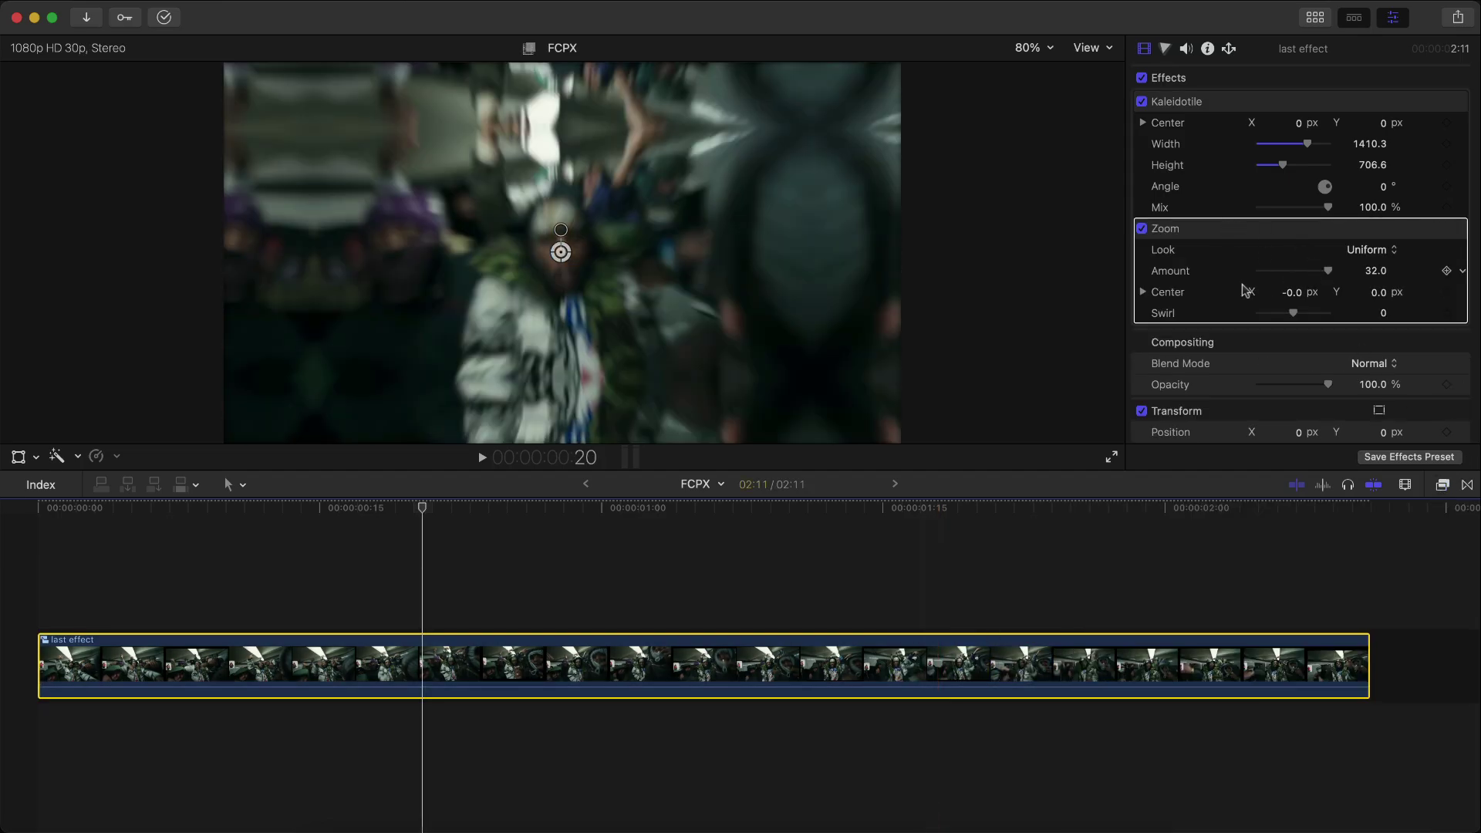
- Add a shape mask to the Zoom blur and invert it so the centered face stays sharp
left_click(1379, 230)
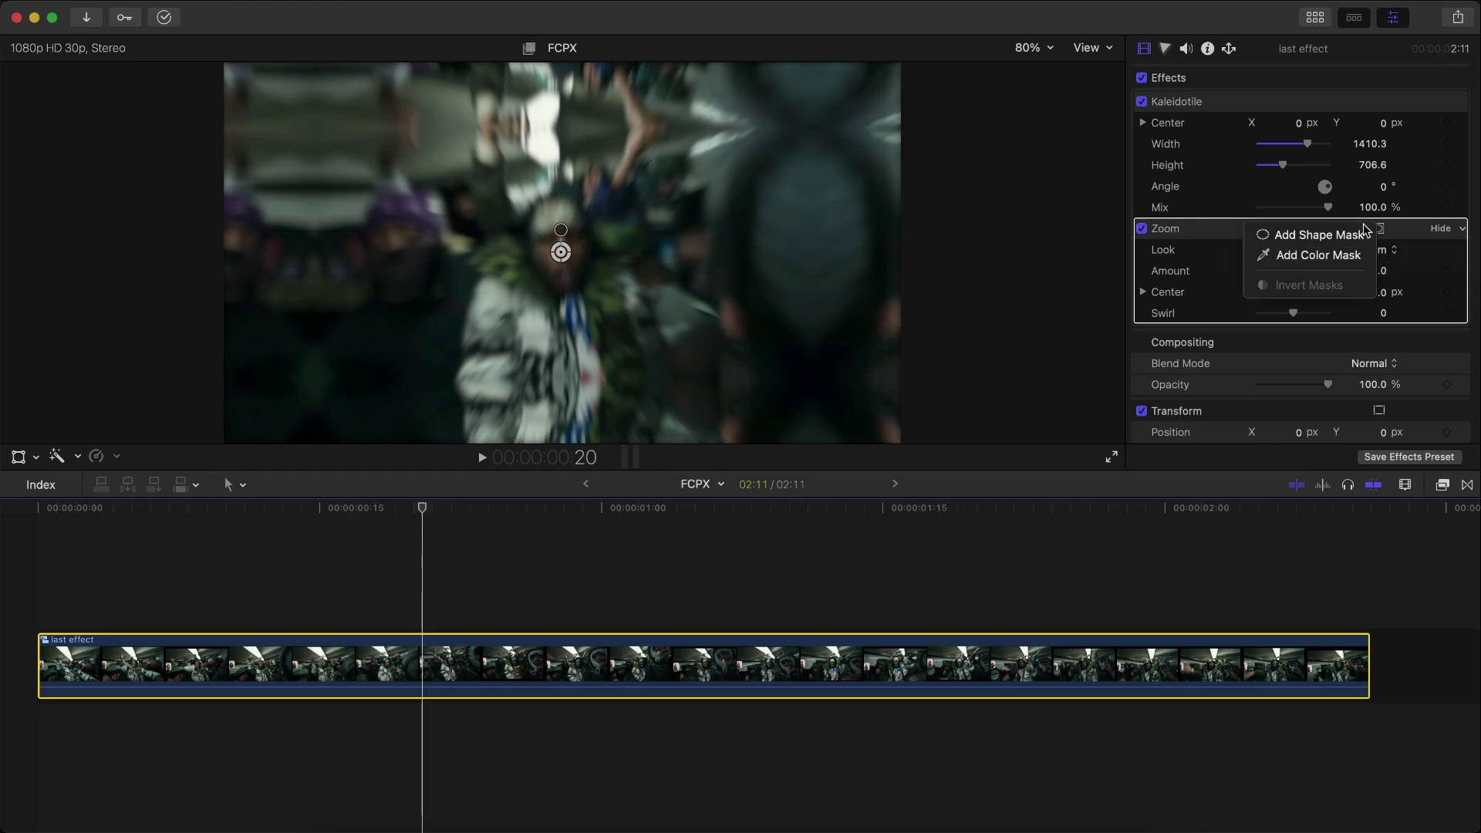
left_click(1295, 235)
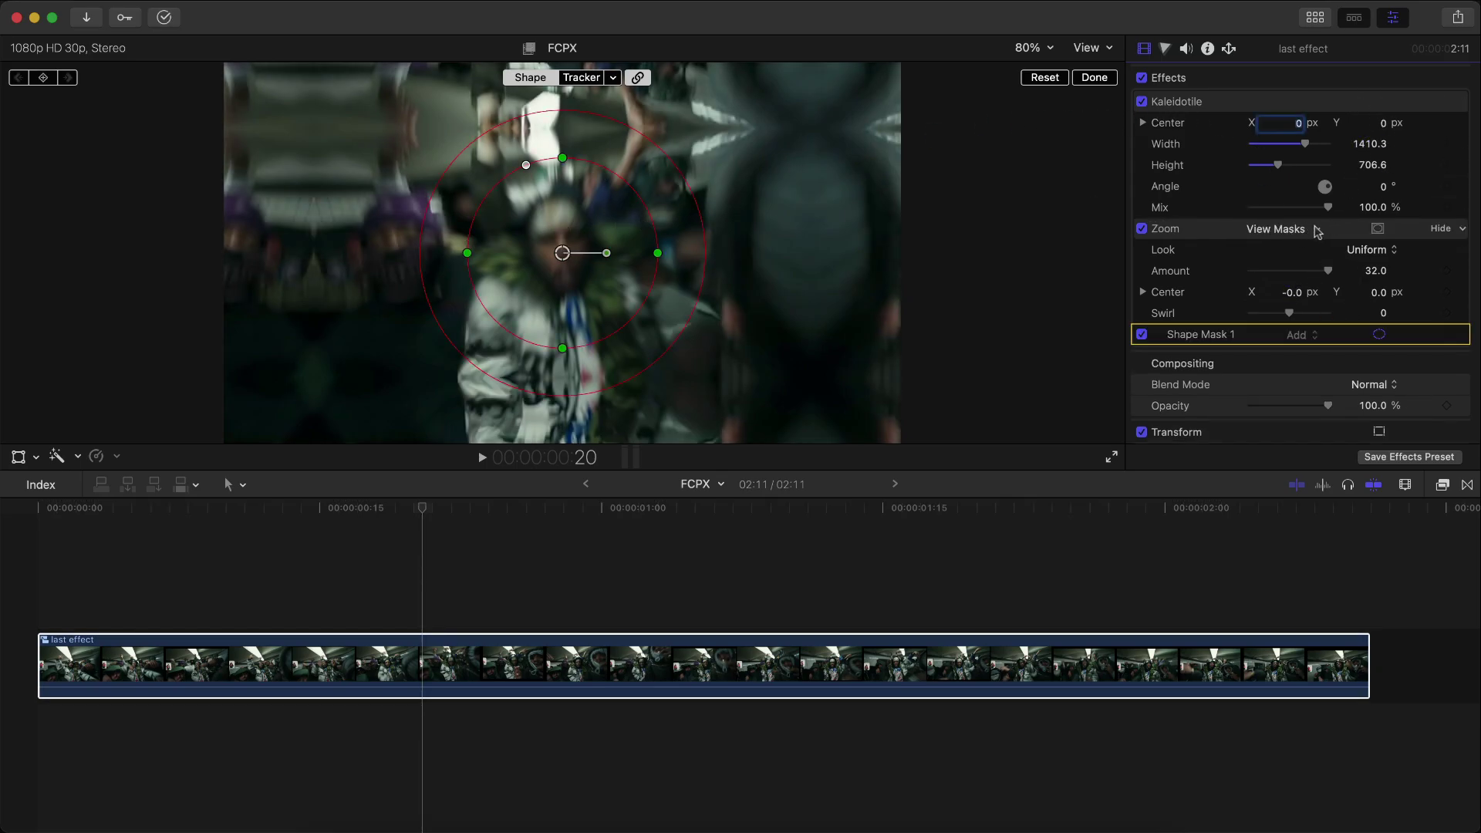
left_click(1386, 232)
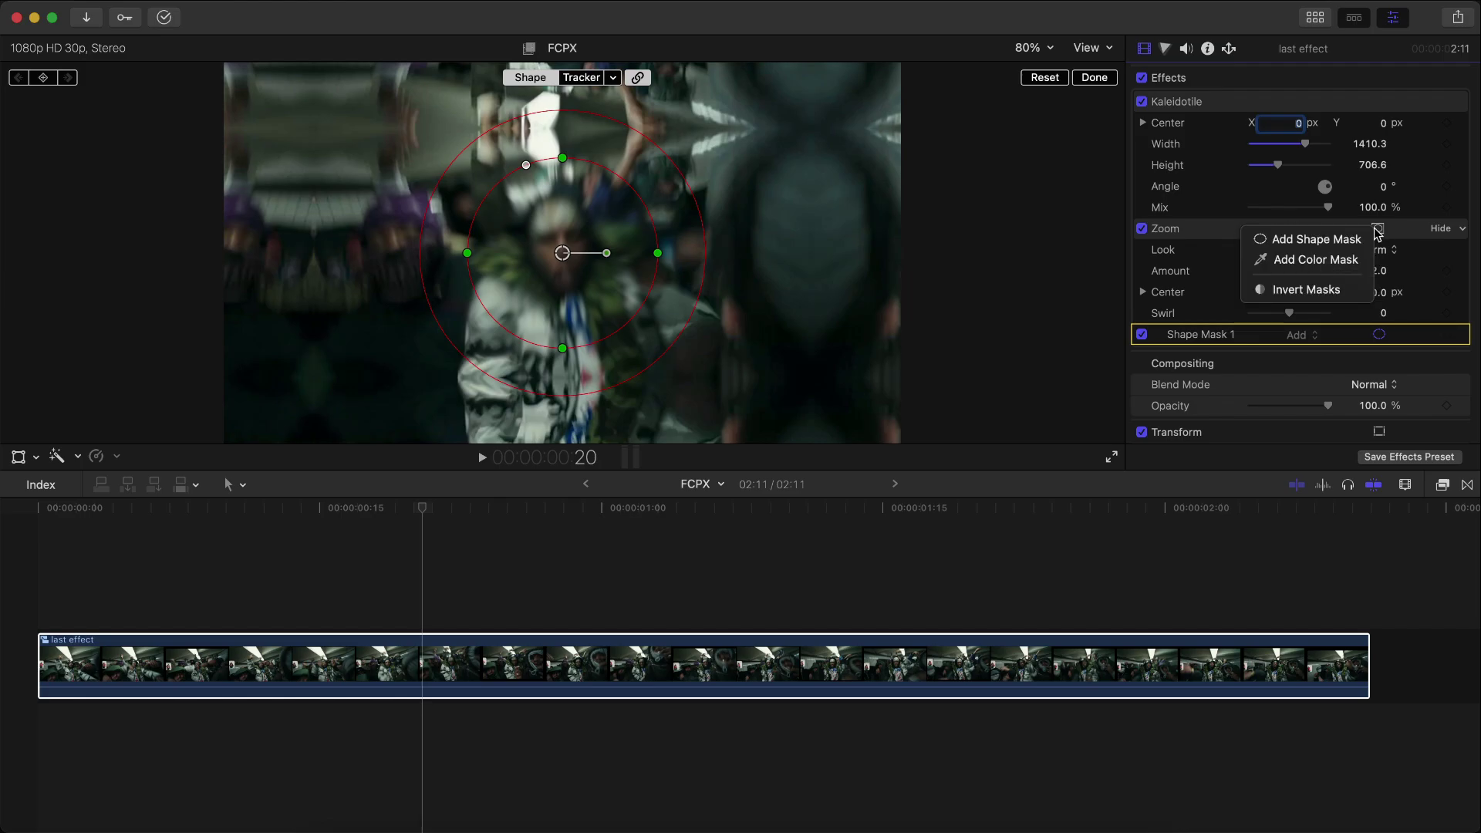
left_click(1325, 287)
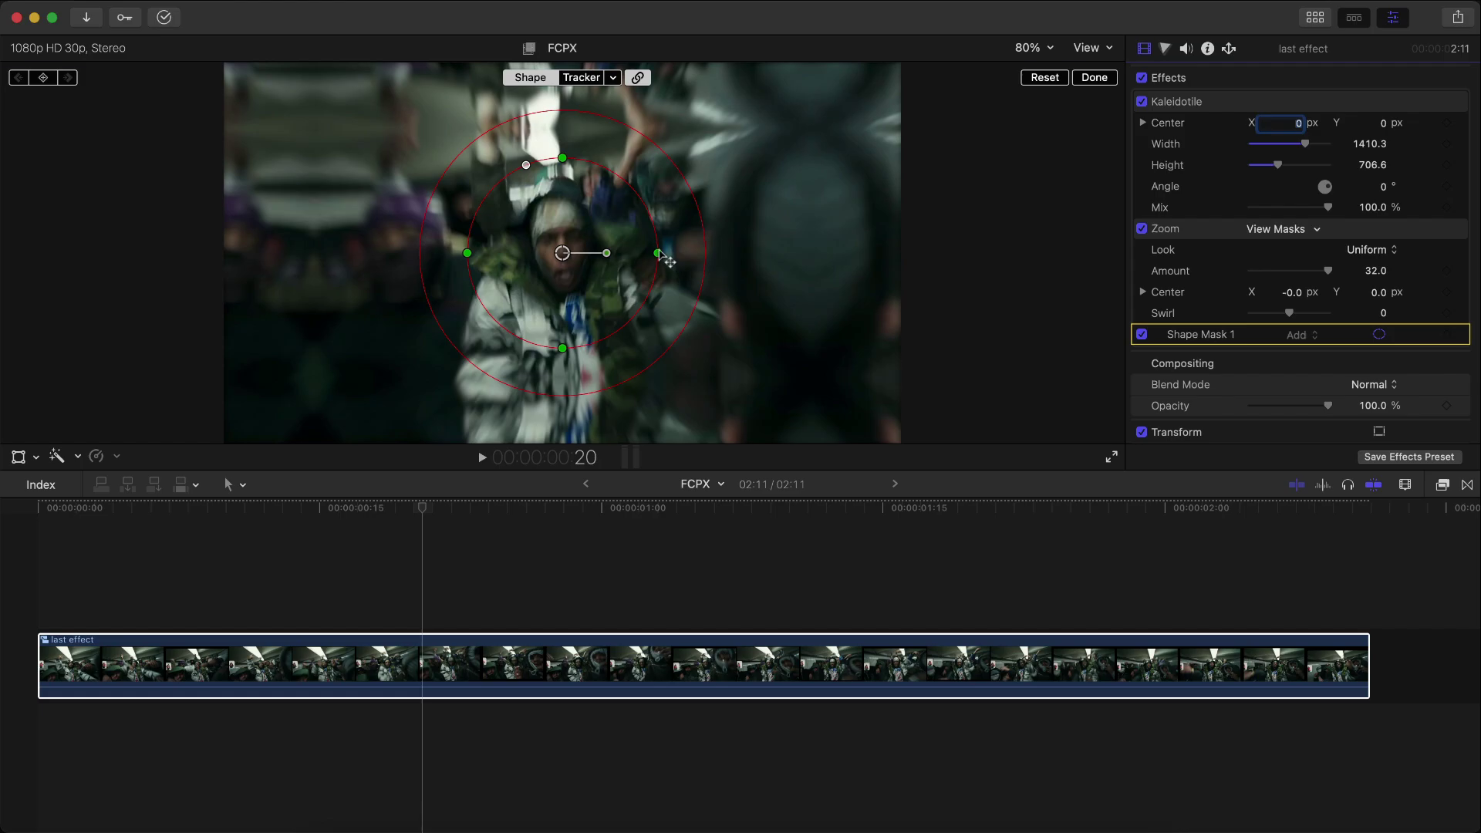
- Enlarge the Zoom blur's shape mask around the face into a near circle spanning almost the full frame height
left_click_drag(660, 254, 849, 269)
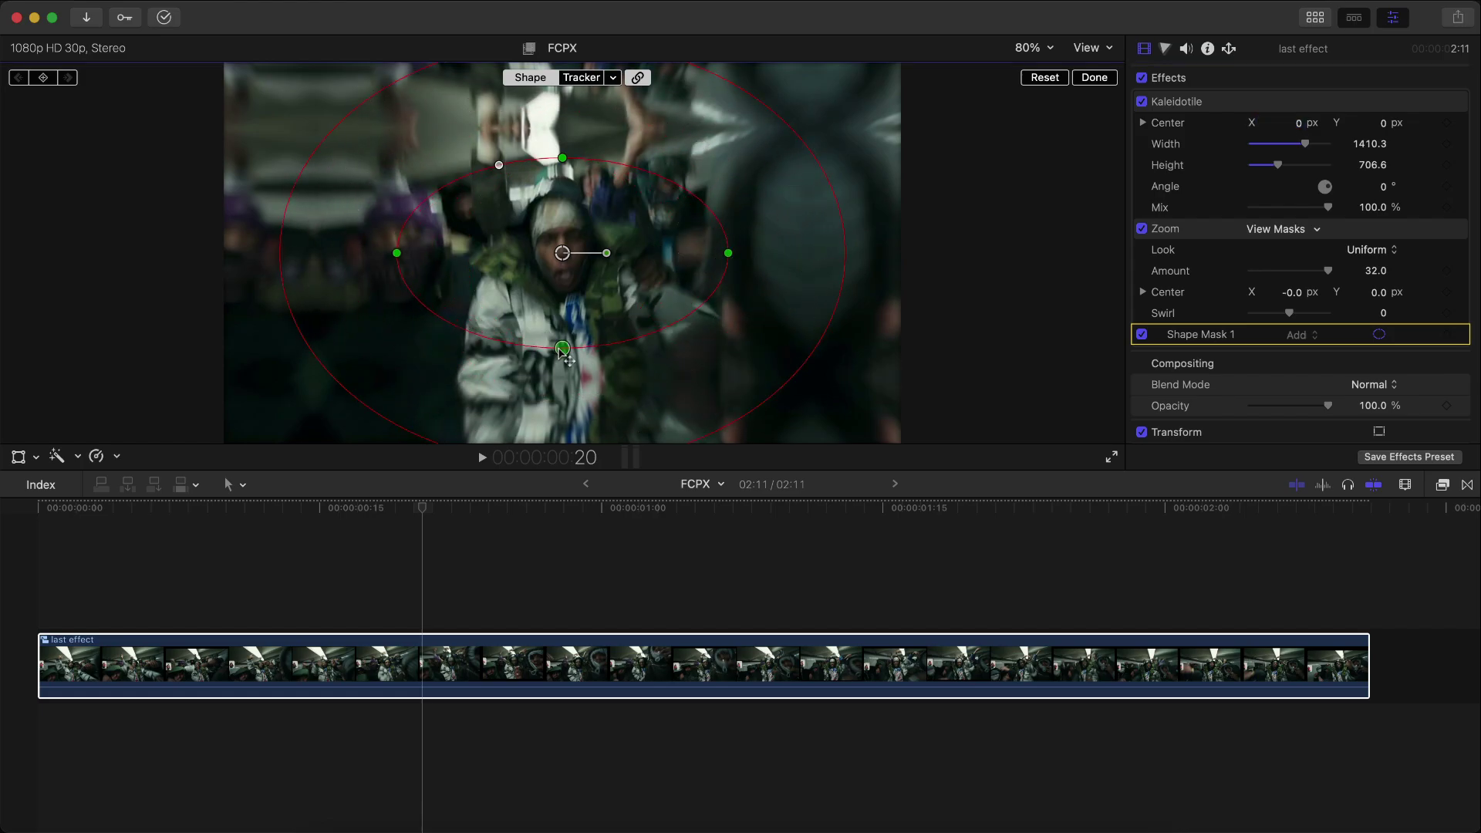
left_click_drag(561, 349, 563, 420)
left_click_drag(729, 254, 746, 253)
left_click_drag(563, 421, 562, 438)
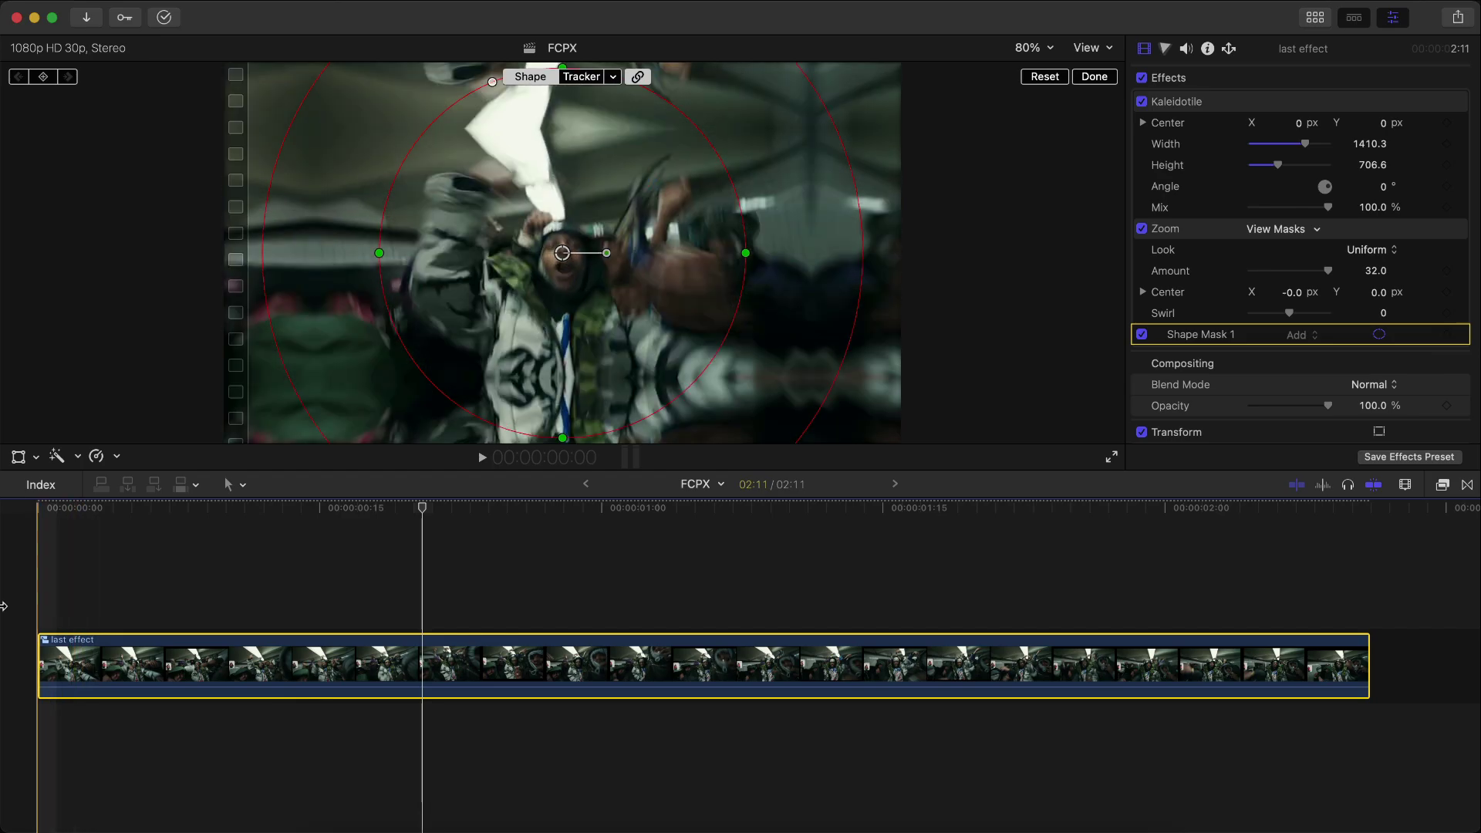
- Set the Zoom blur's Amount to 196 and Swirl to about 0.73, and scale the compound clip to 110%
left_click(488, 586)
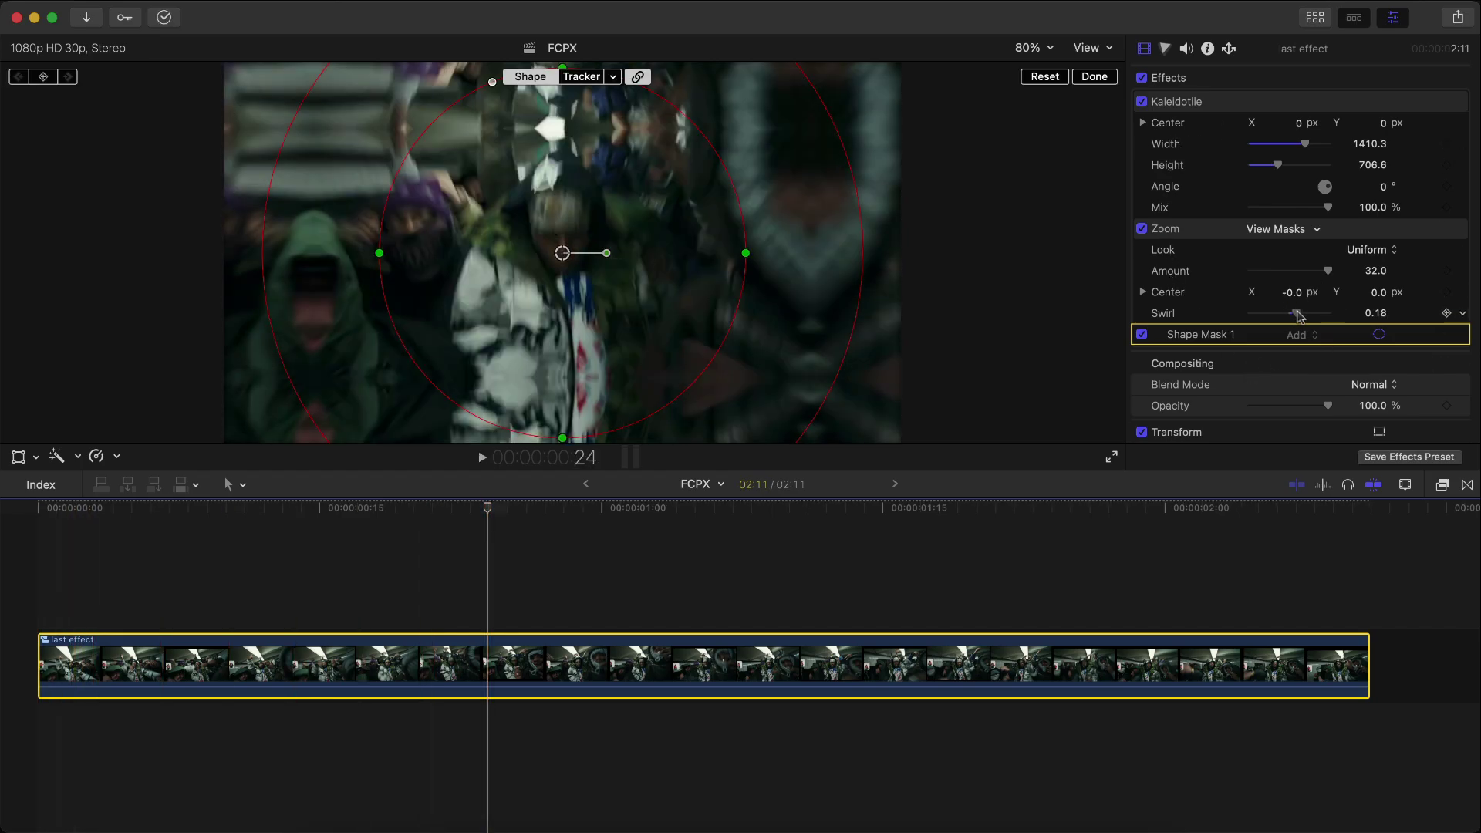
left_click_drag(1291, 313, 1321, 313)
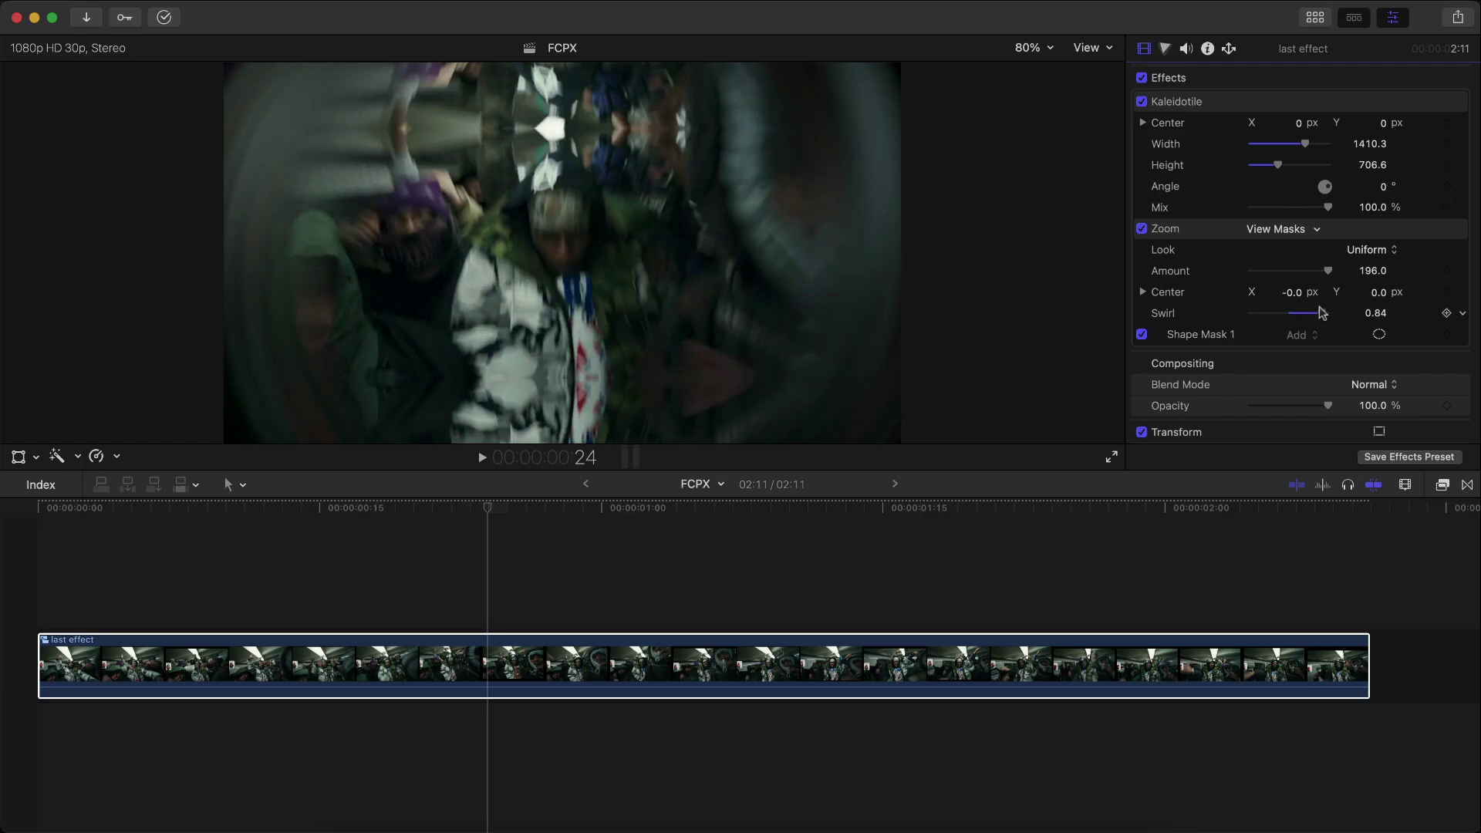
key("space")
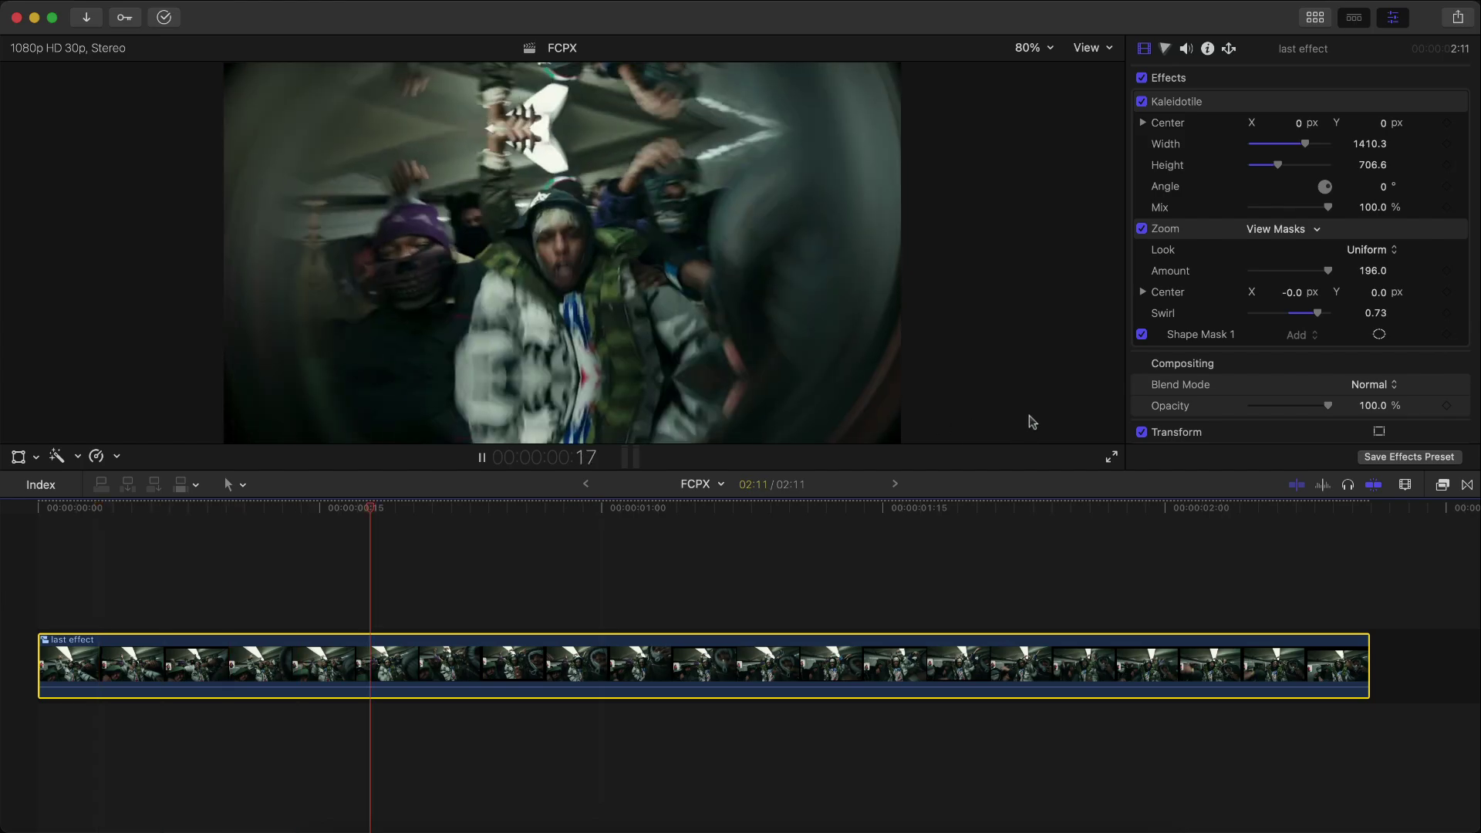
key("space")
scroll(1297, 308, "down", 4)
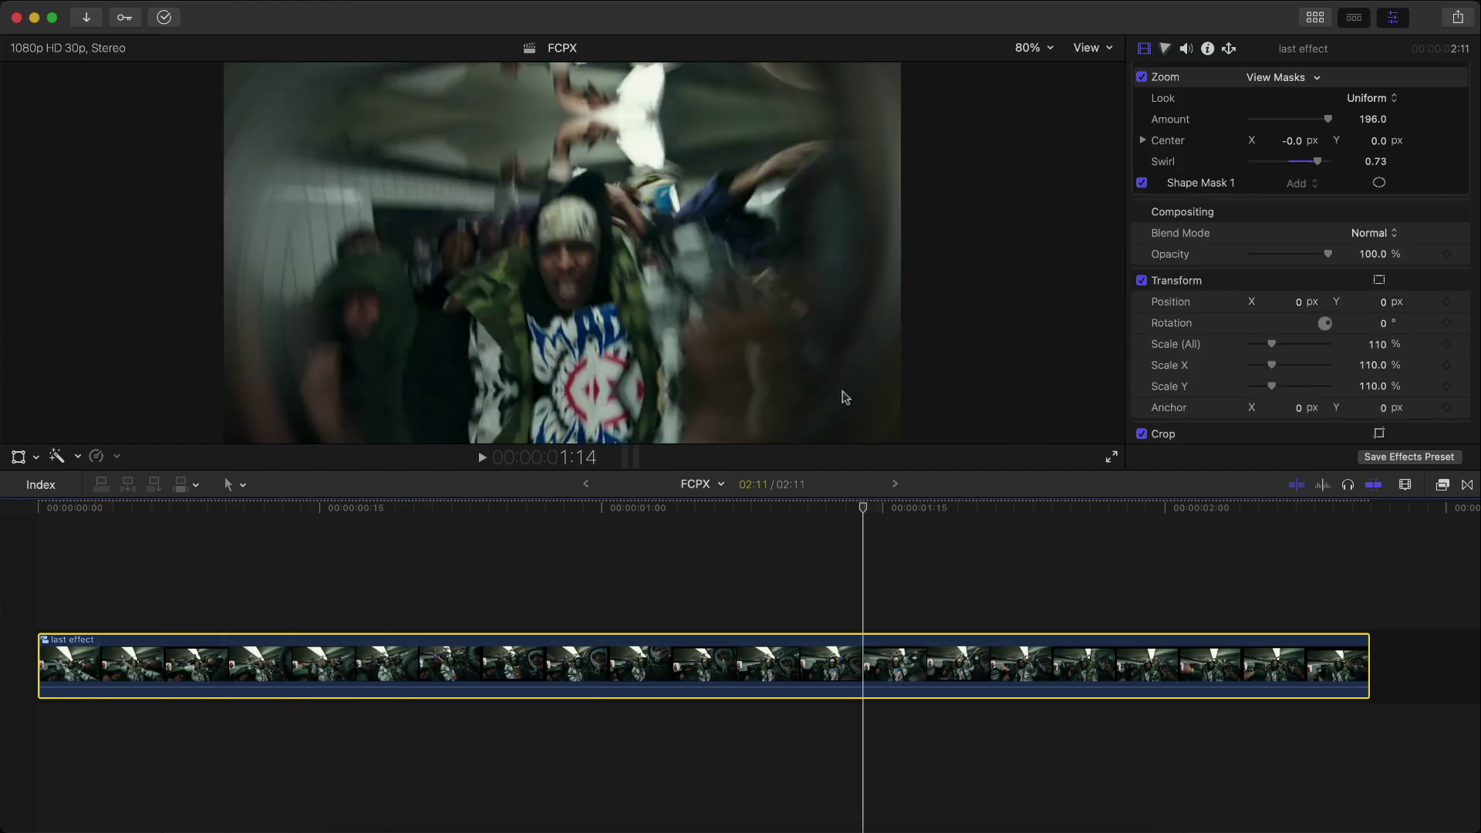